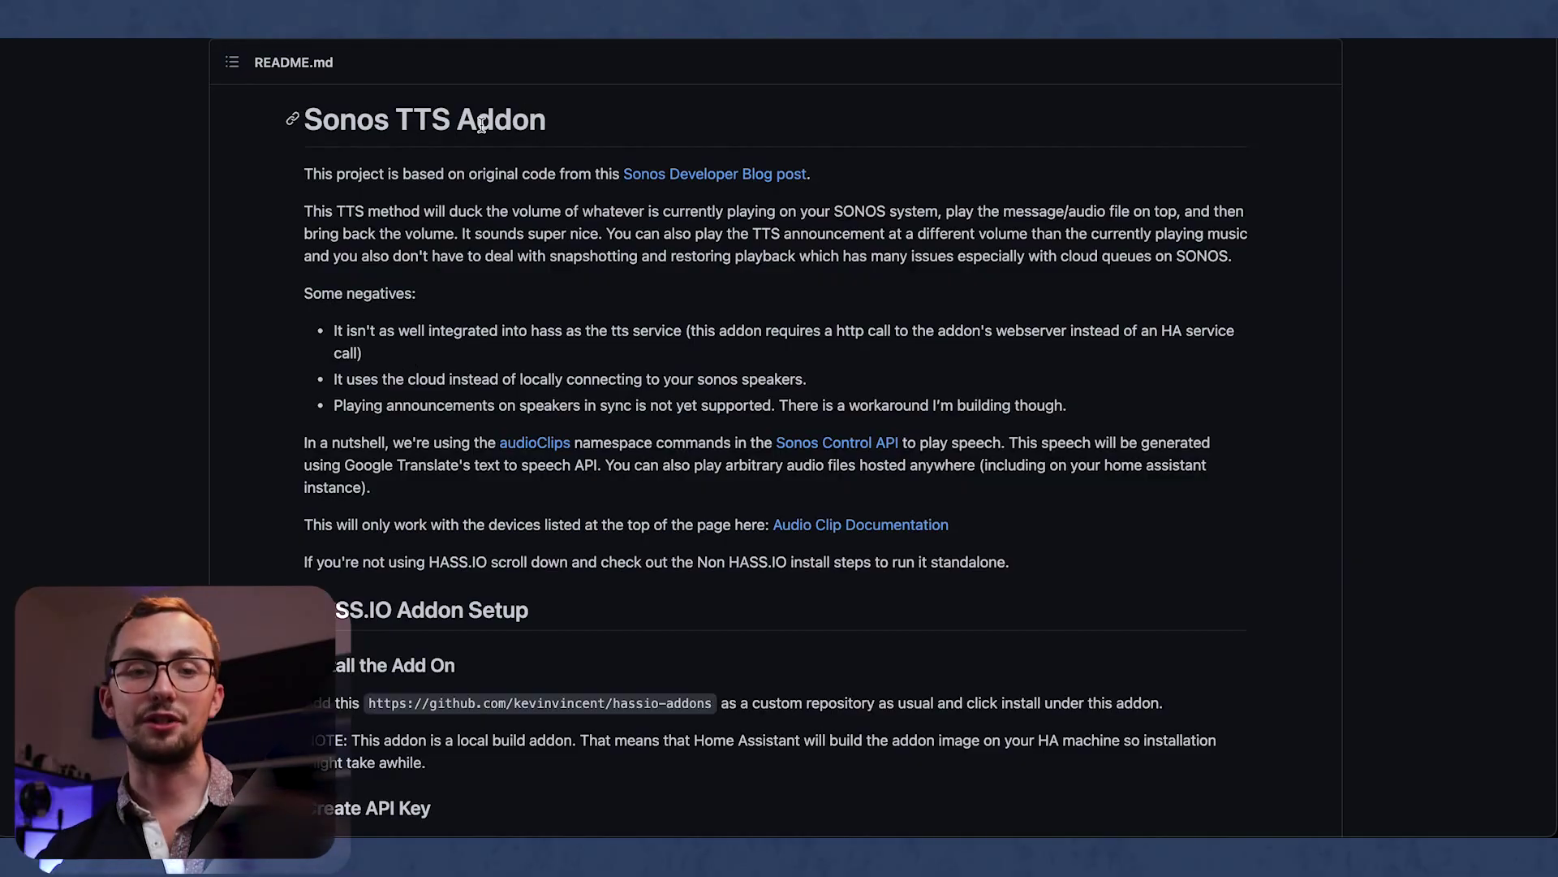
# Step: Go to the Supervisor Add-on Store and open its Repositories manager
pyautogui.scroll(8, 227, 62)
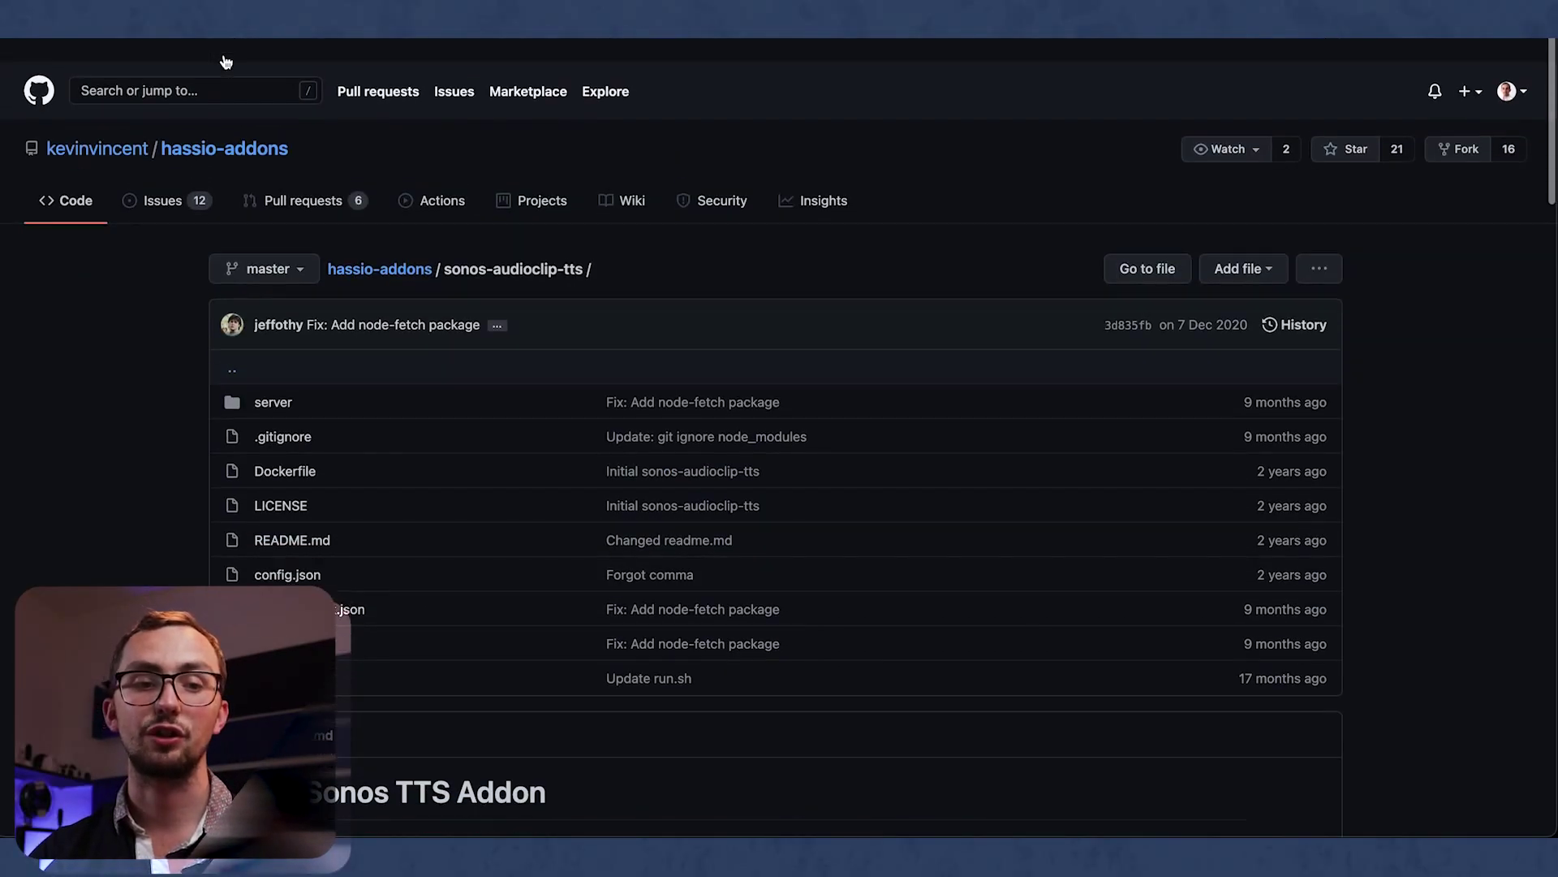
pyautogui.scroll(-1, 192, 163)
pyautogui.scroll(-5, 96, 343)
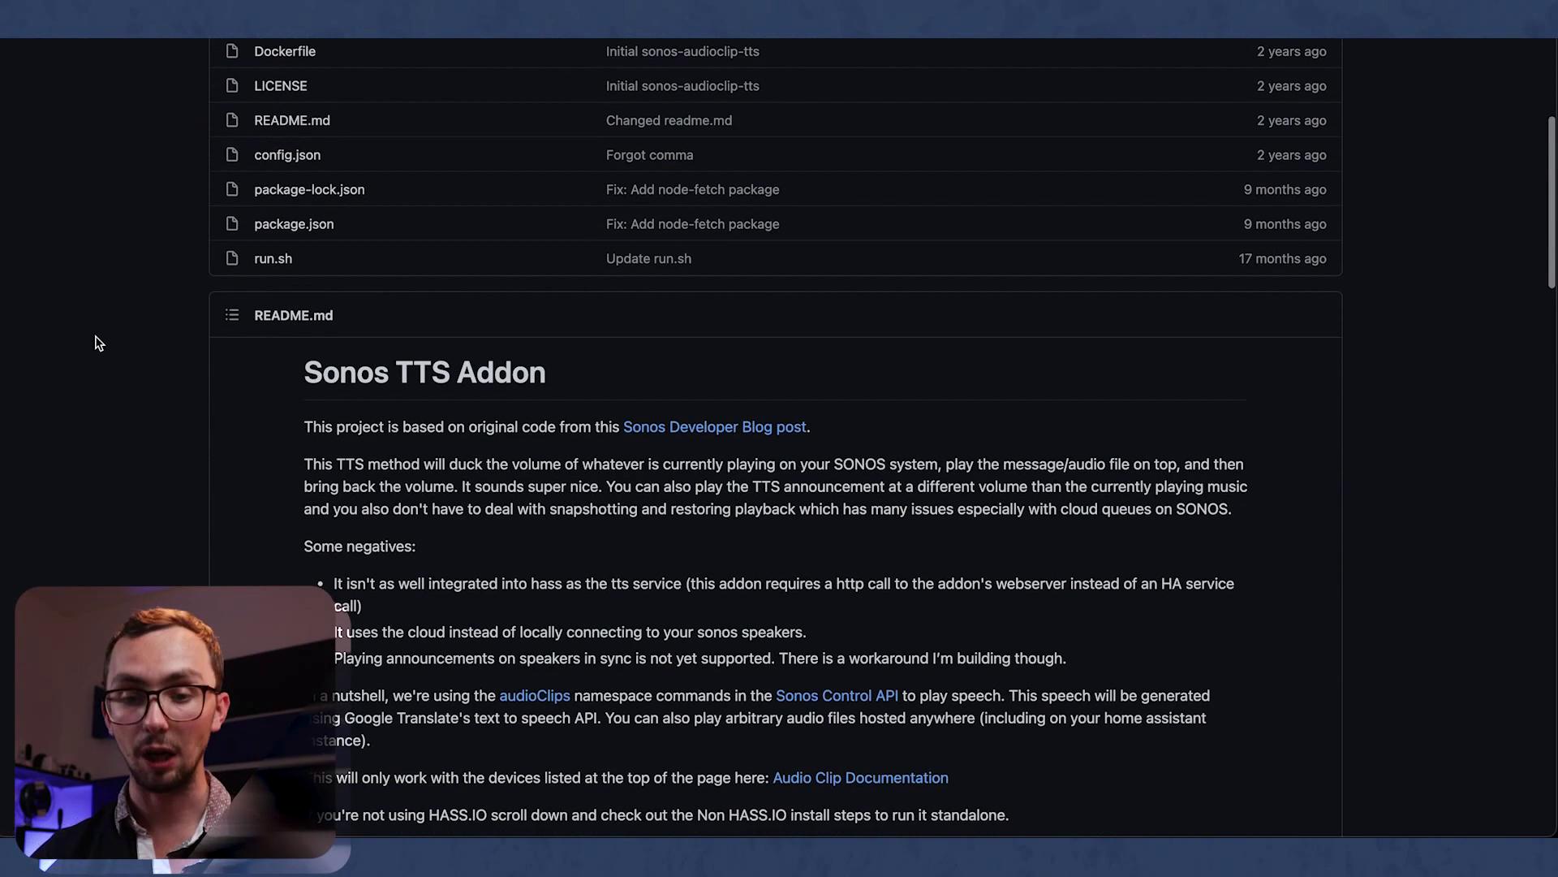
pyautogui.scroll(-9, 355, 168)
pyautogui.scroll(8, 357, 169)
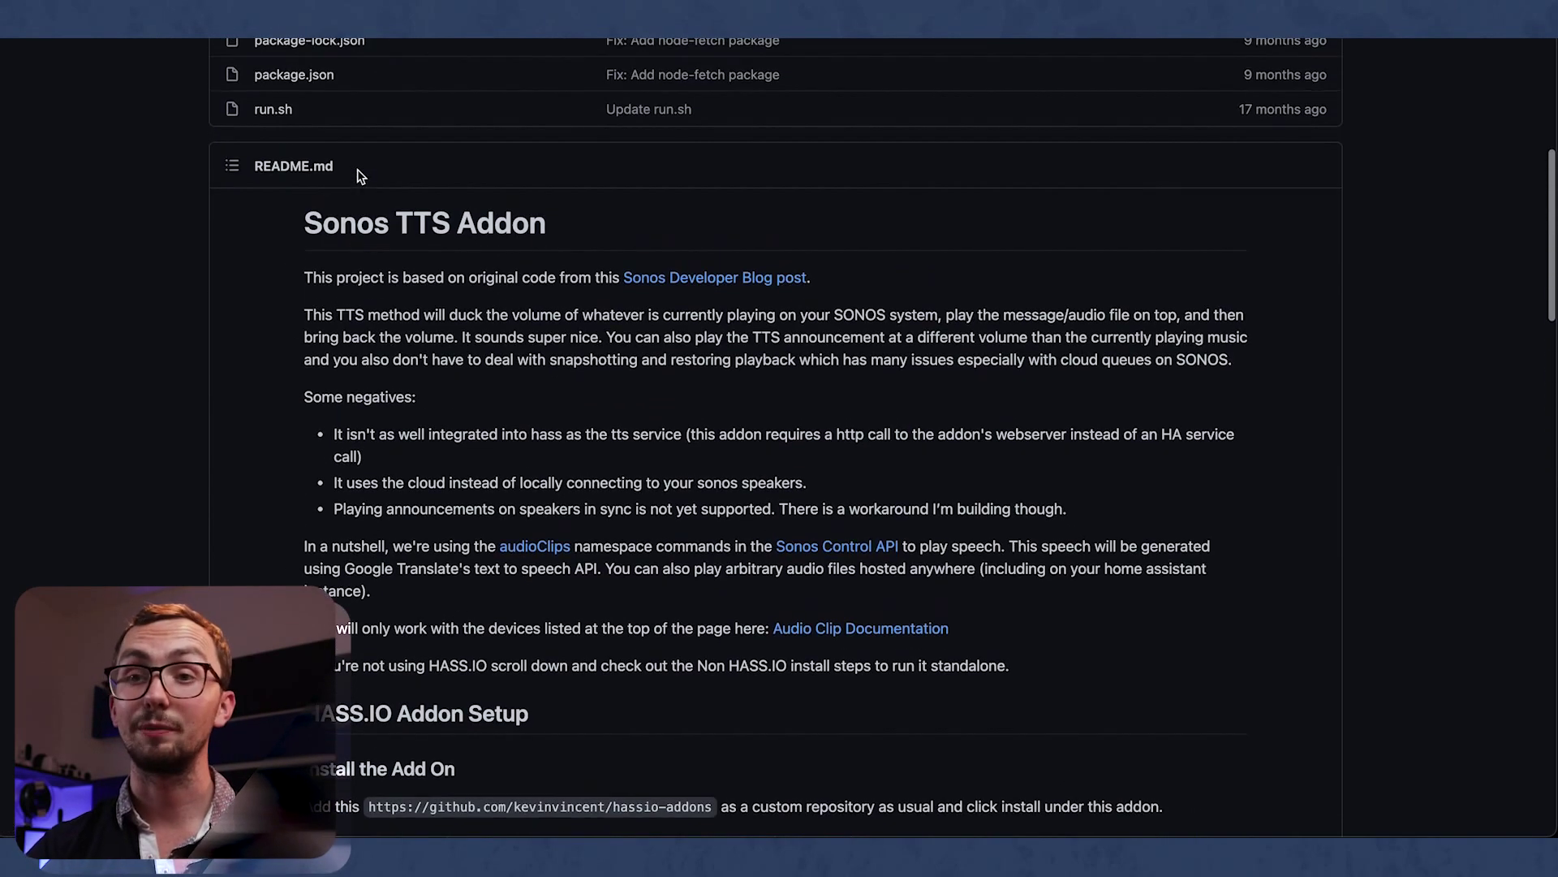
pyautogui.scroll(-6, 360, 177)
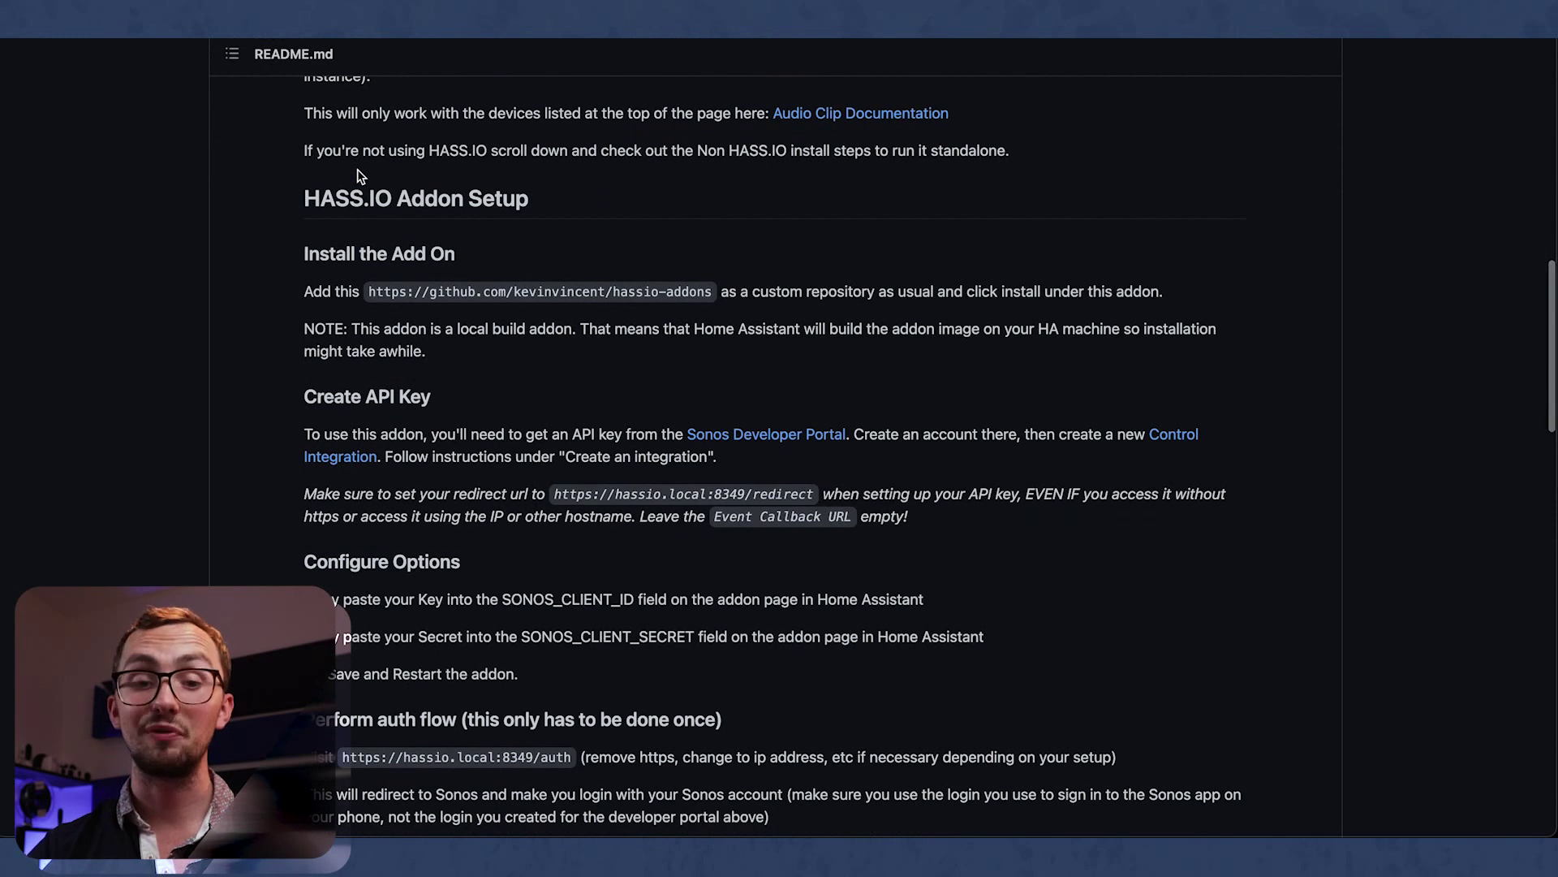
pyautogui.scroll(-4, 397, 286)
pyautogui.scroll(-5, 398, 286)
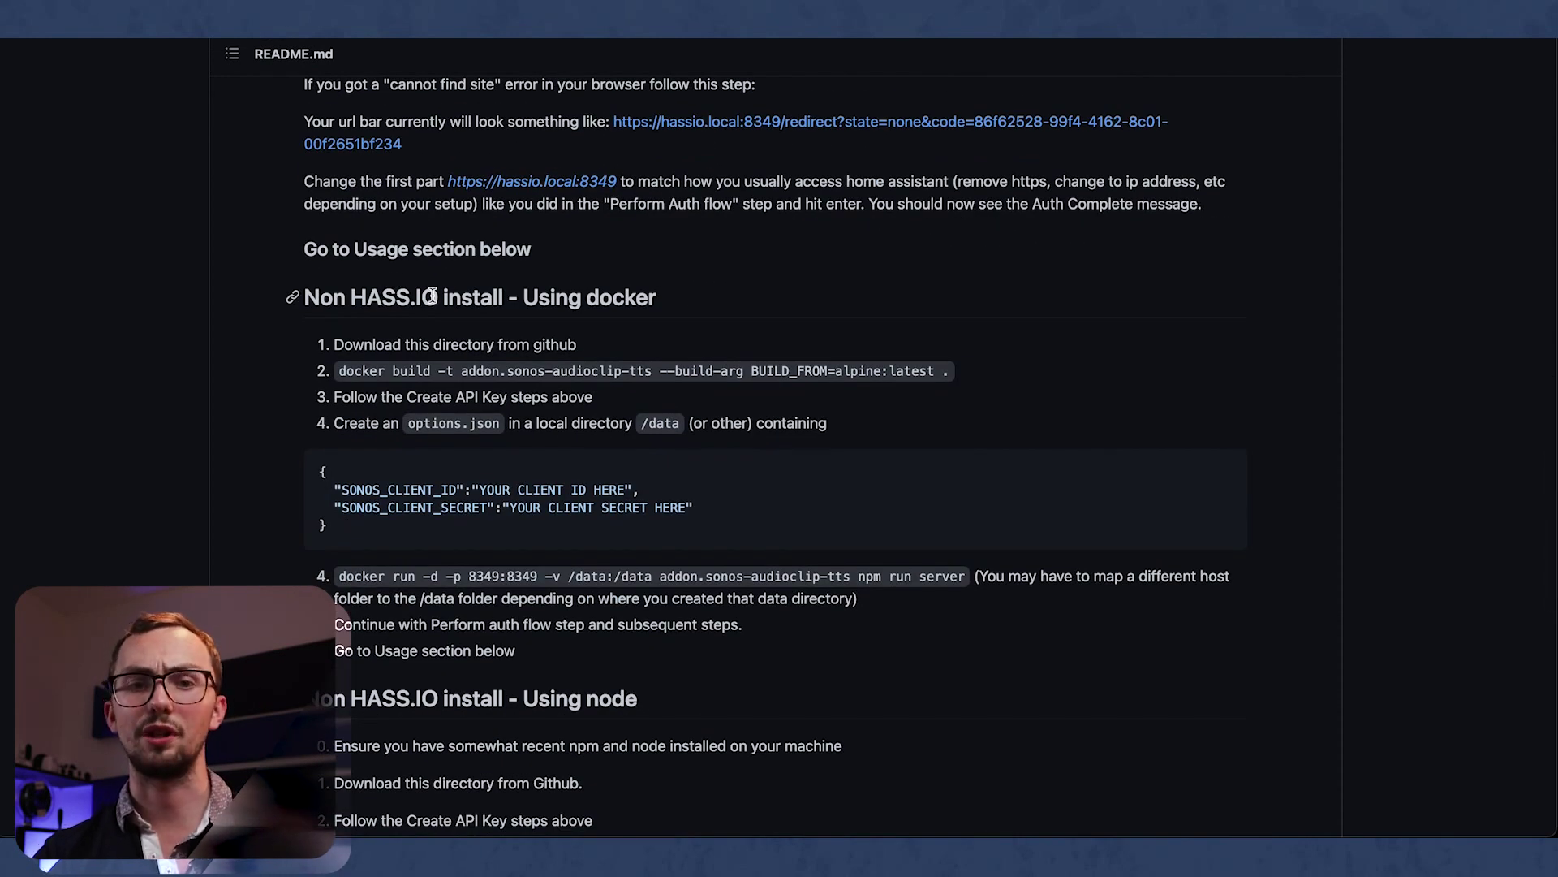
pyautogui.scroll(20, 432, 295)
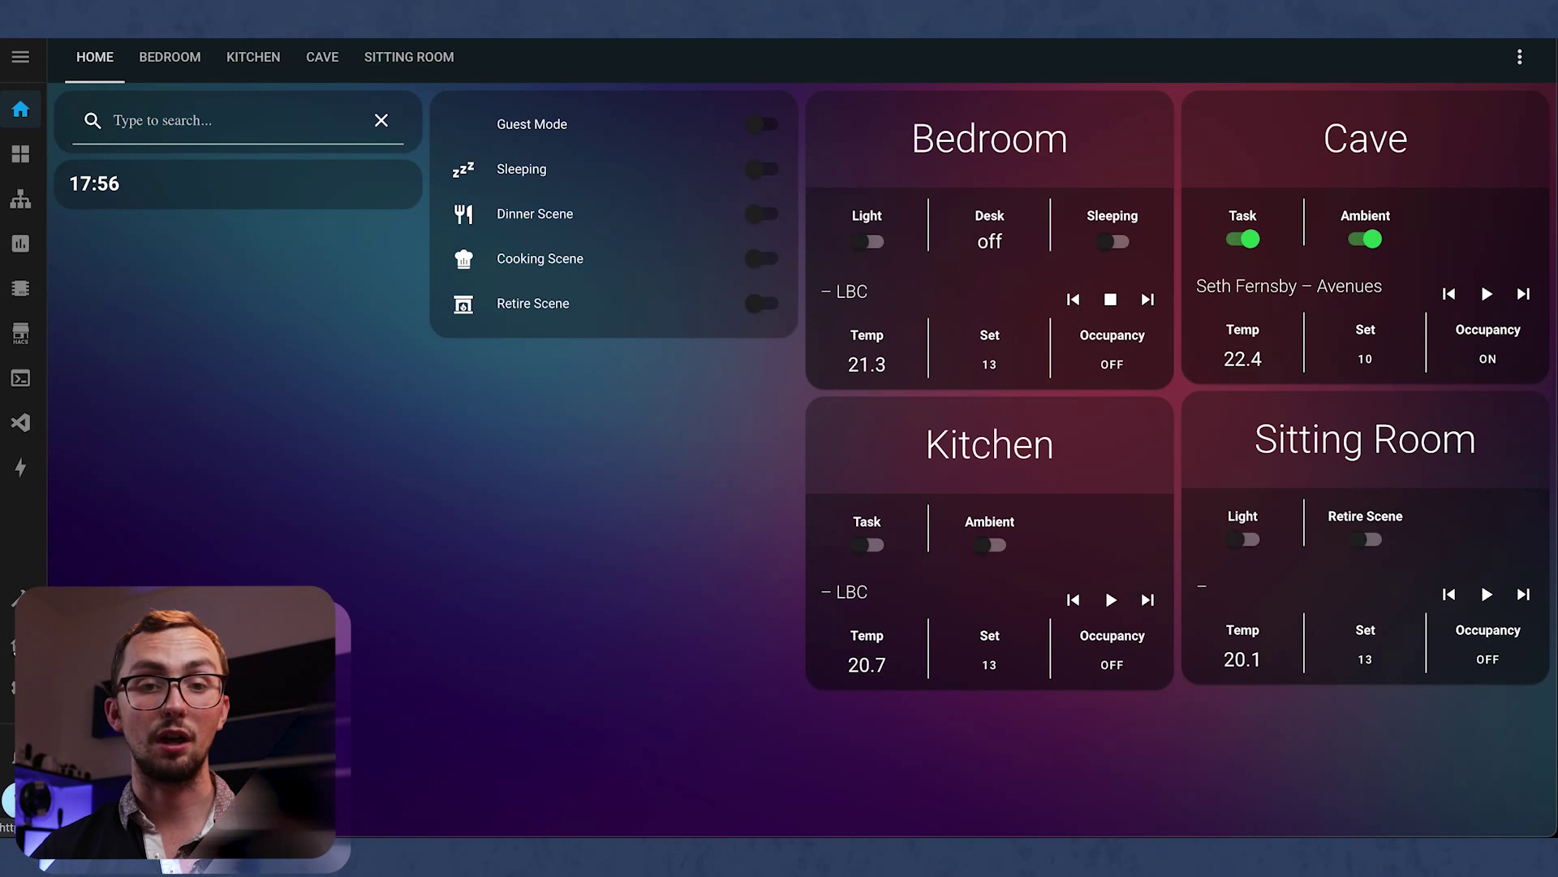
pyautogui.click(11, 645)
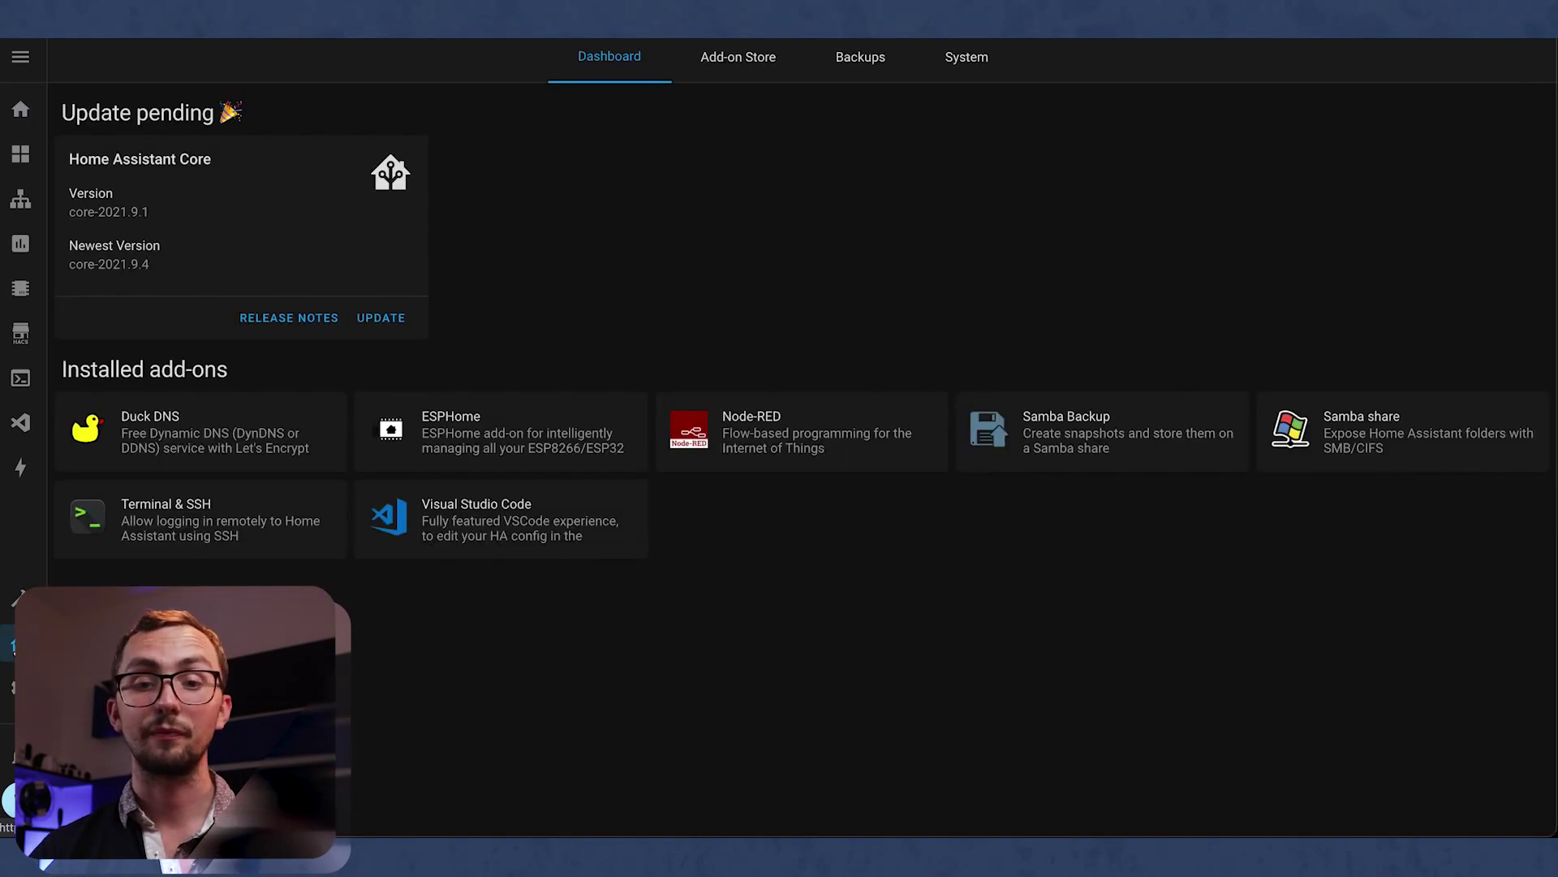
pyautogui.click(744, 58)
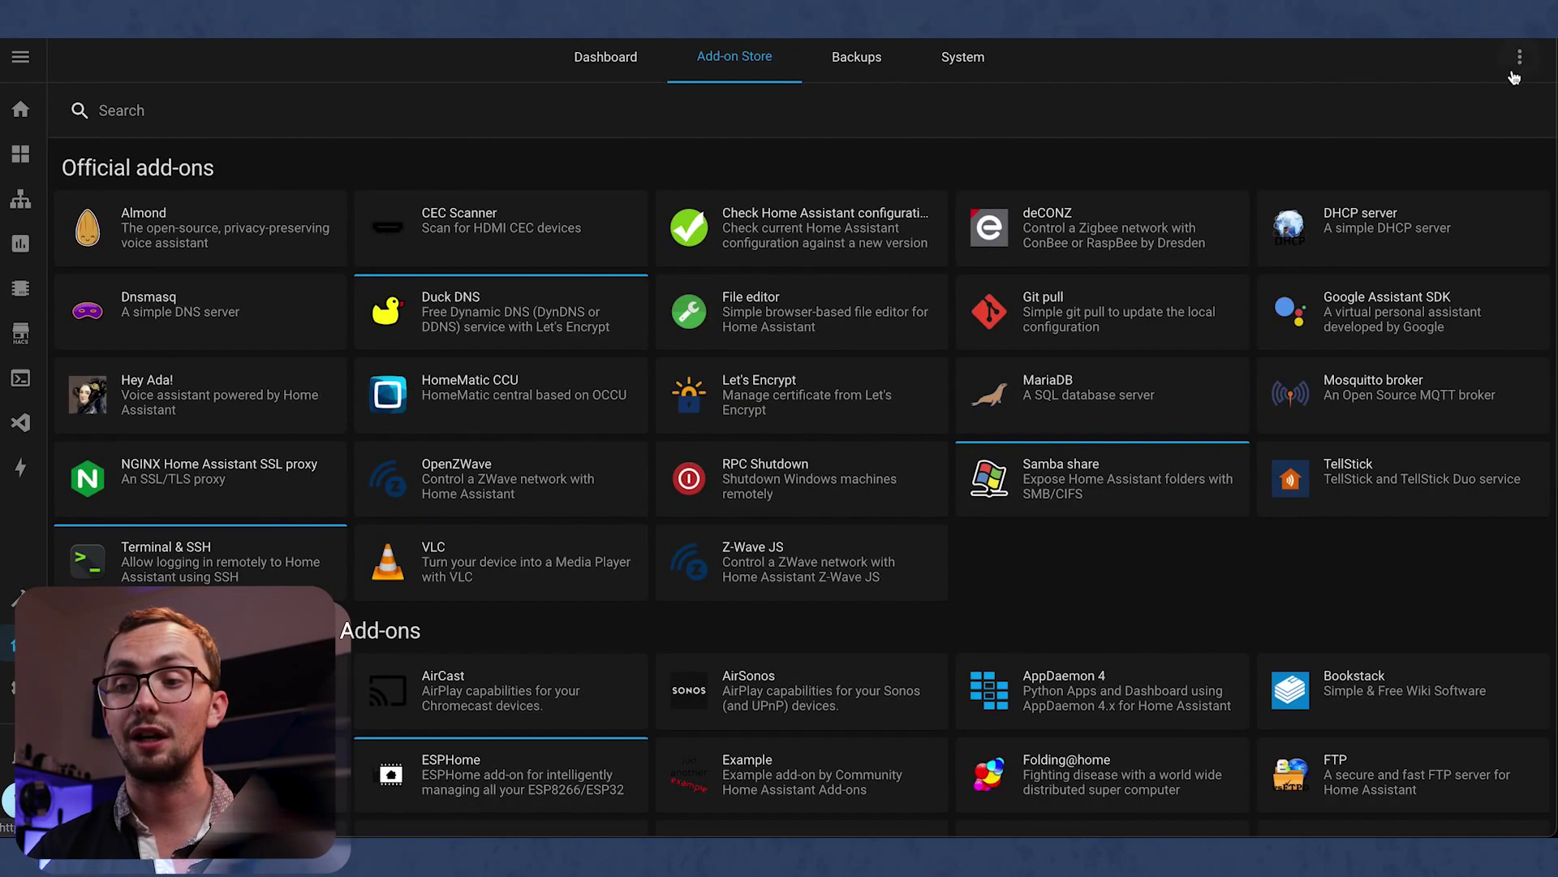
pyautogui.click(1518, 58)
pyautogui.click(1492, 109)
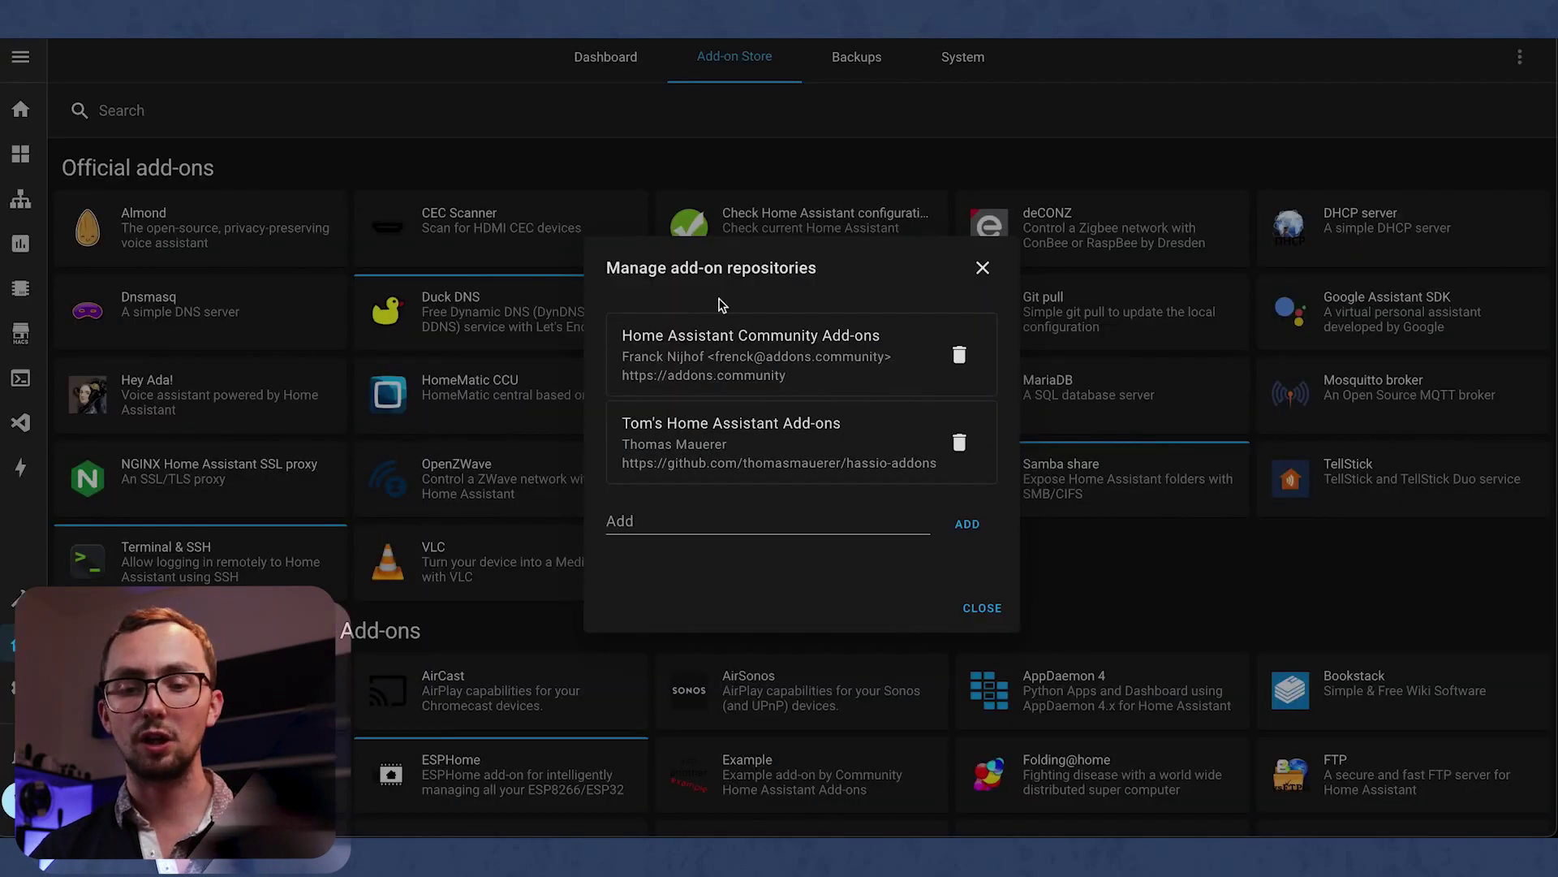
# Step: Paste the hassio-addons repository URL, add it, and close the manager
pyautogui.click(658, 523)
pyautogui.write('https://github.com/BergCyrill/hassio-addons')
pyautogui.click(970, 523)
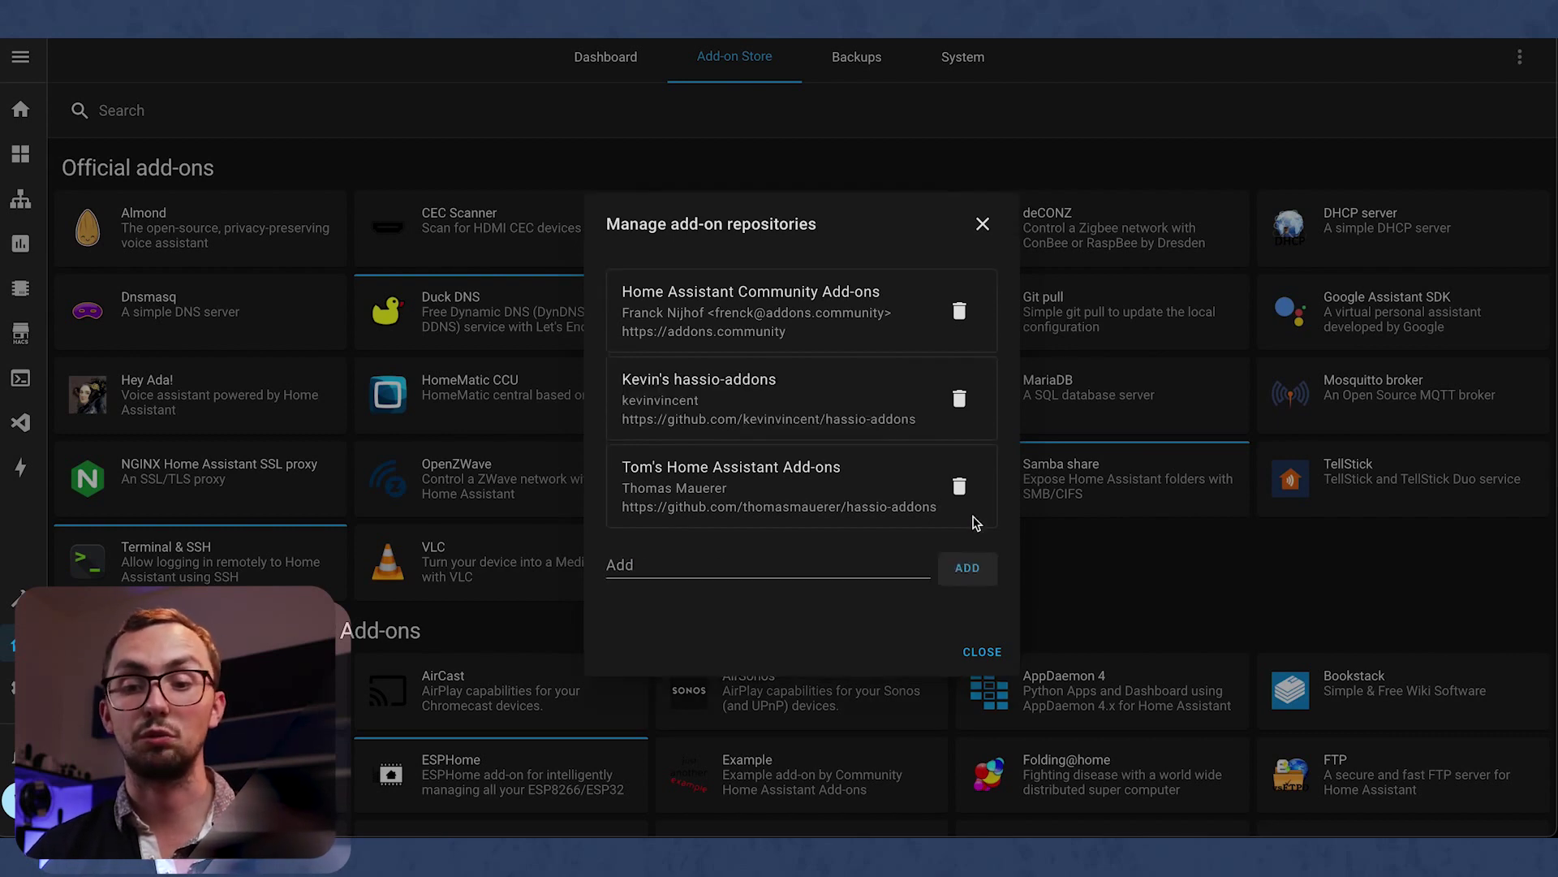
pyautogui.click(983, 653)
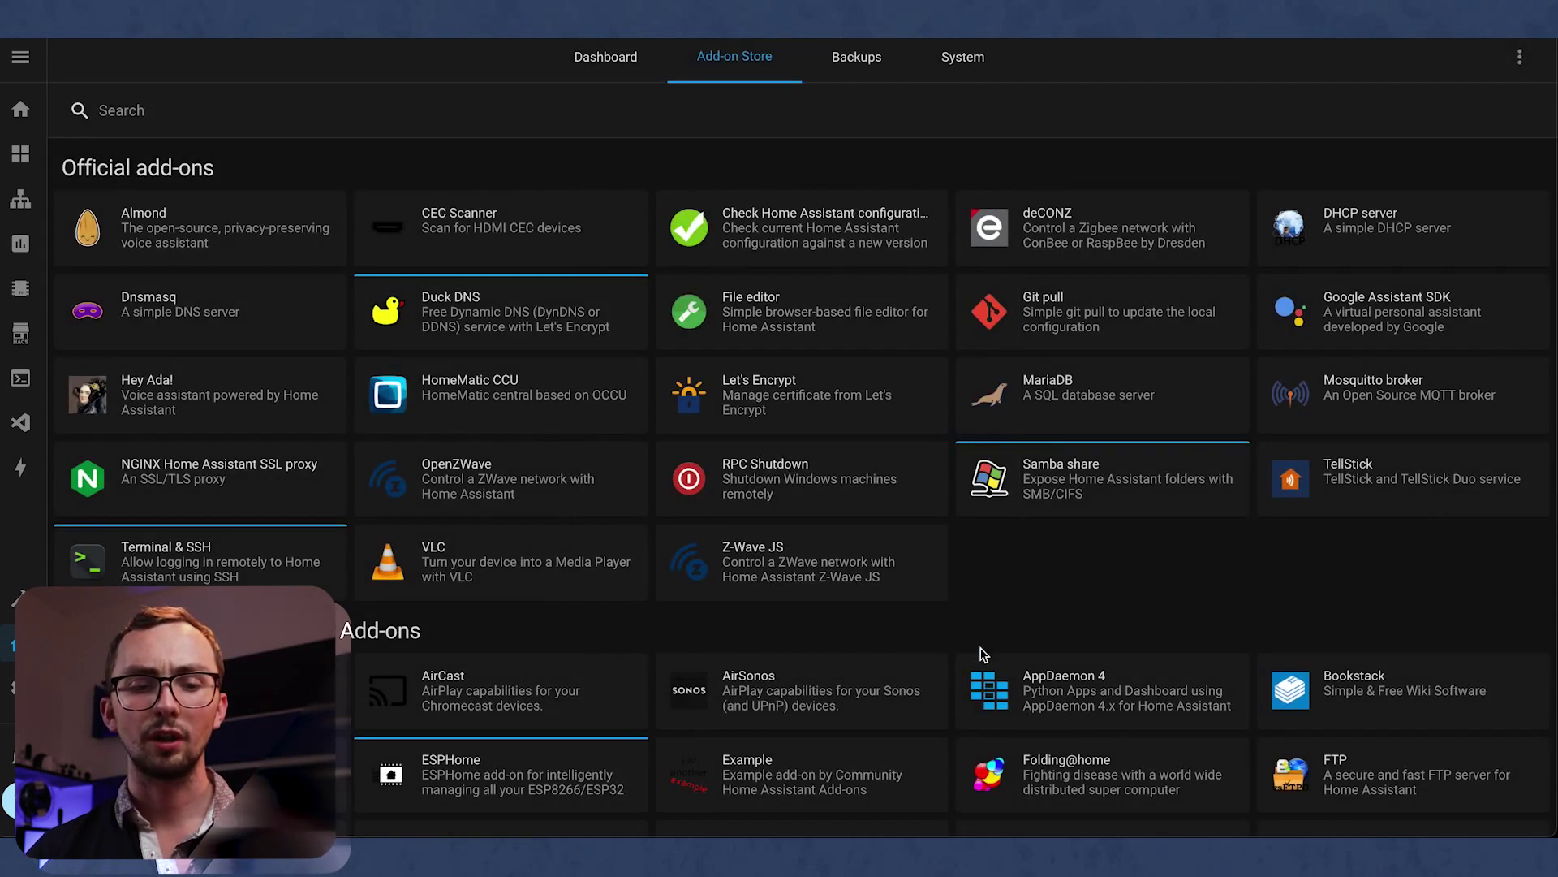
# Step: Install the SONOS AudioClip TTS add-on
pyautogui.scroll(-10, 567, 623)
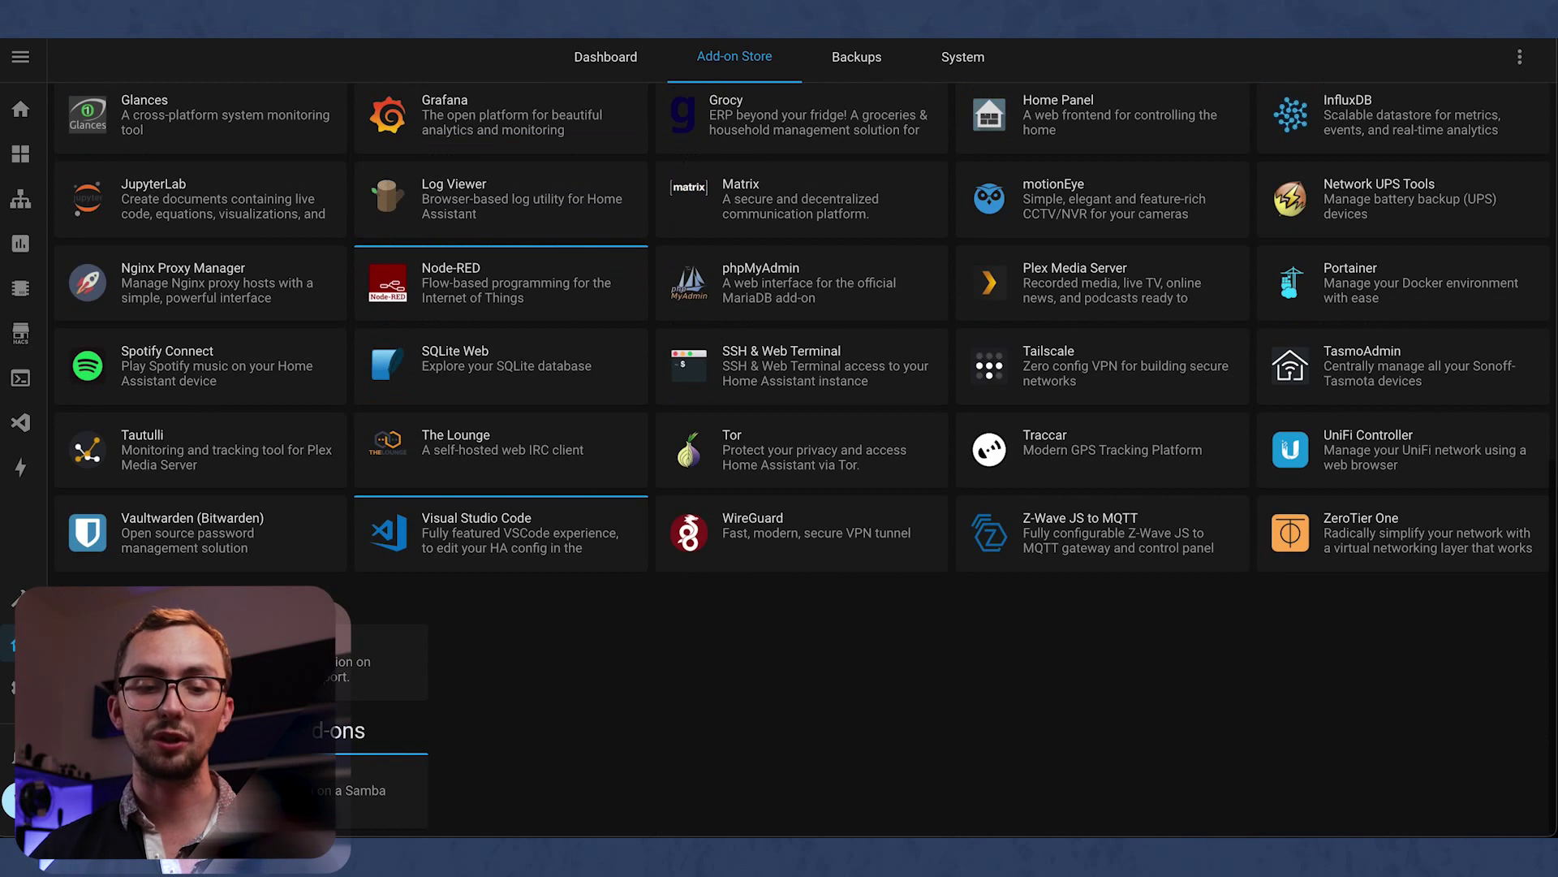
pyautogui.click(374, 661)
pyautogui.click(390, 333)
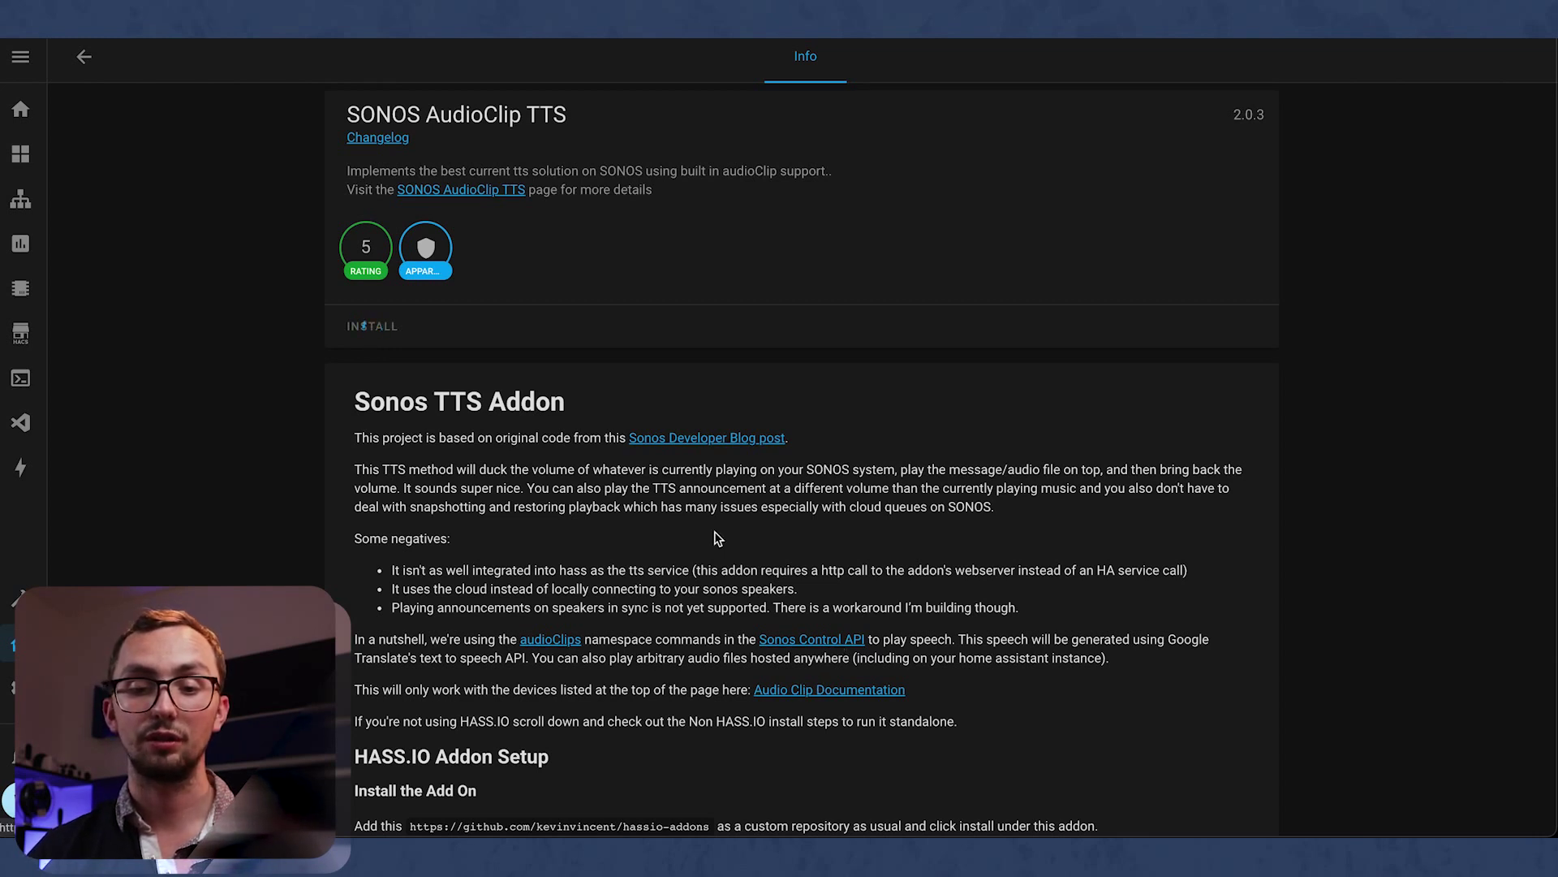
# Step: Open the add-on documentation's Sonos Developer Portal link in a new tab
pyautogui.scroll(-4, 702, 547)
pyautogui.rightClick(707, 589)
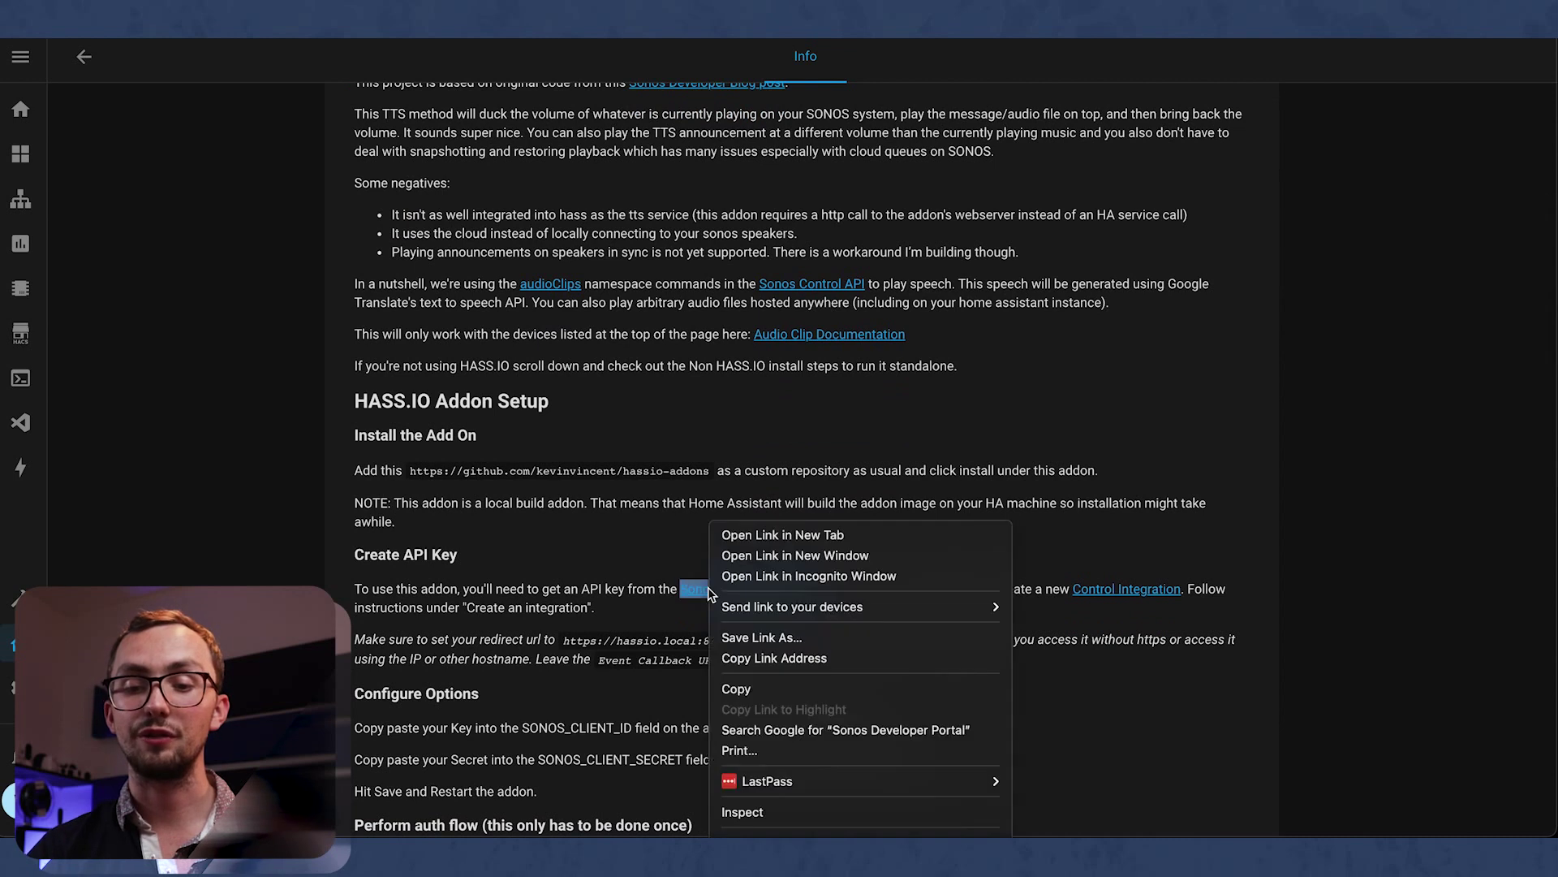
pyautogui.click(792, 535)
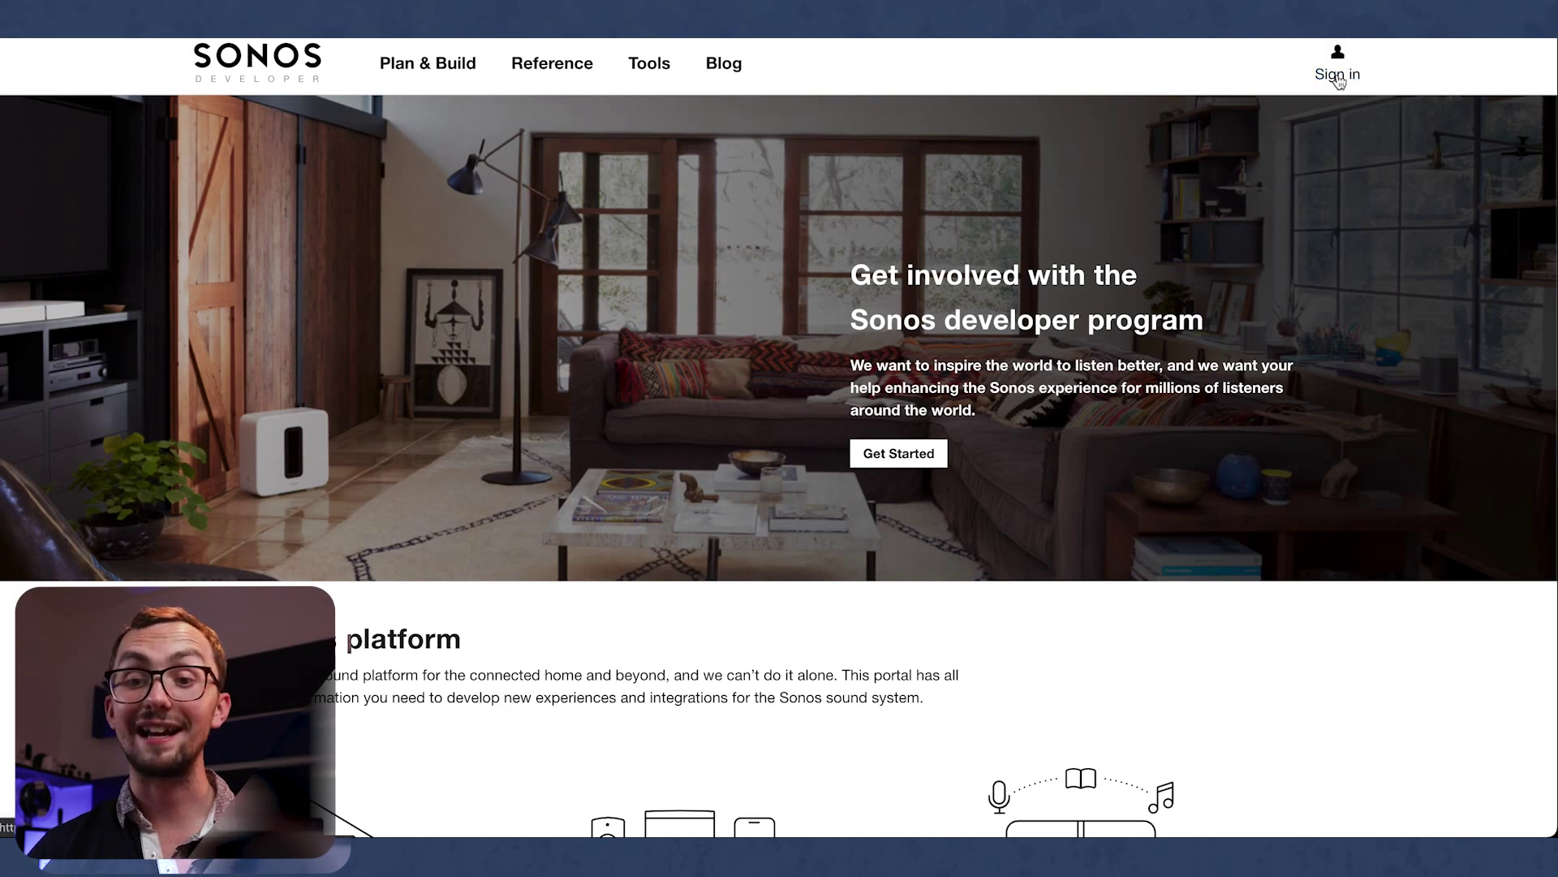
# Step: Sign in to the Sonos Developer Portal using the saved account e-mail
pyautogui.click(1338, 79)
pyautogui.click(806, 358)
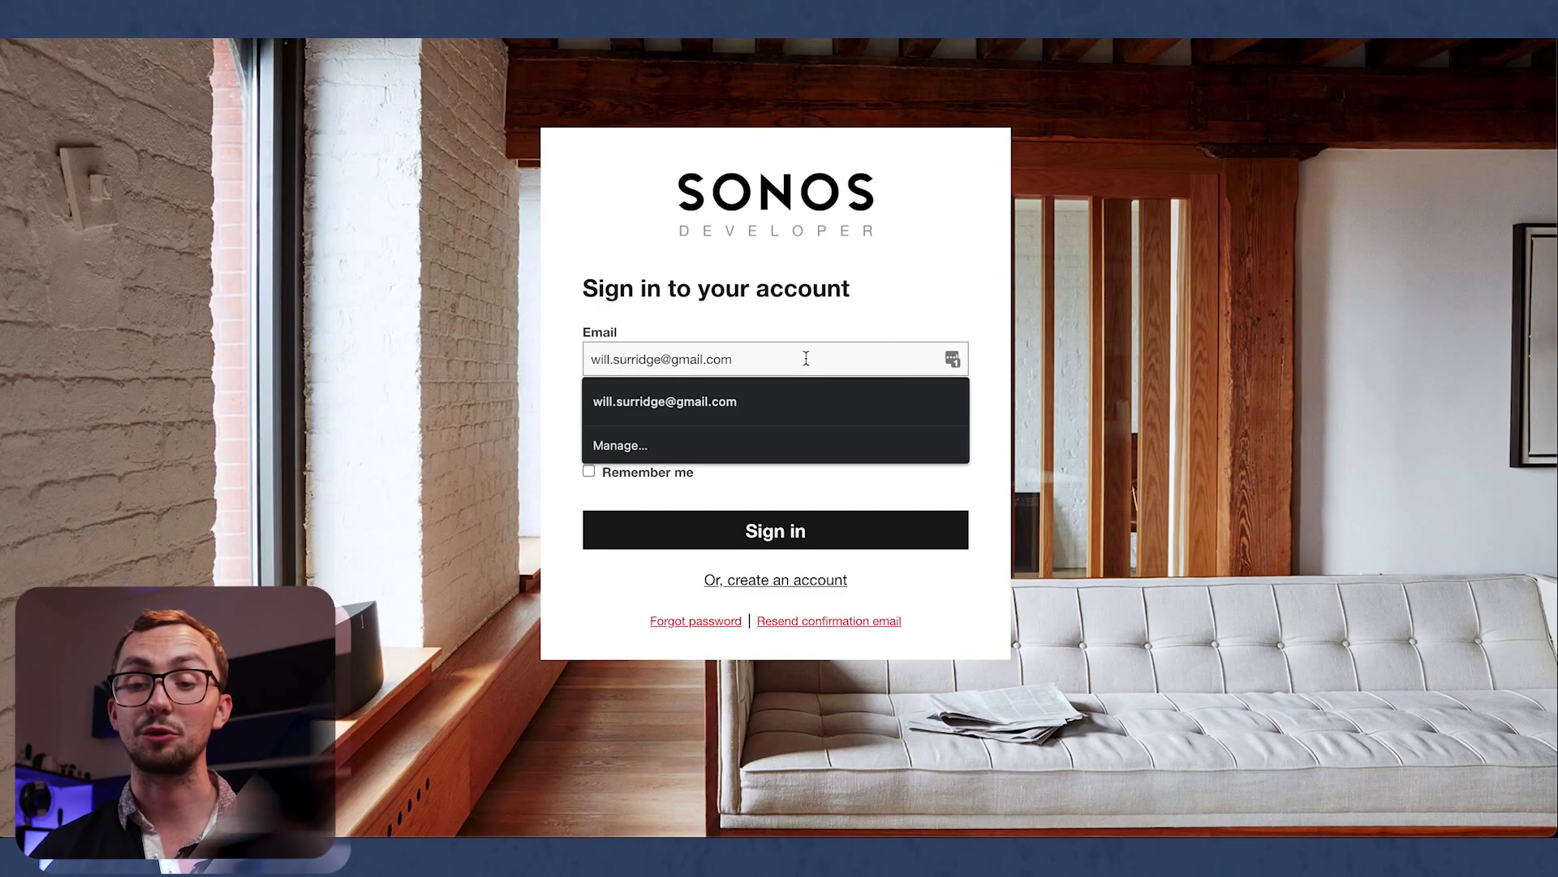
pyautogui.click(948, 312)
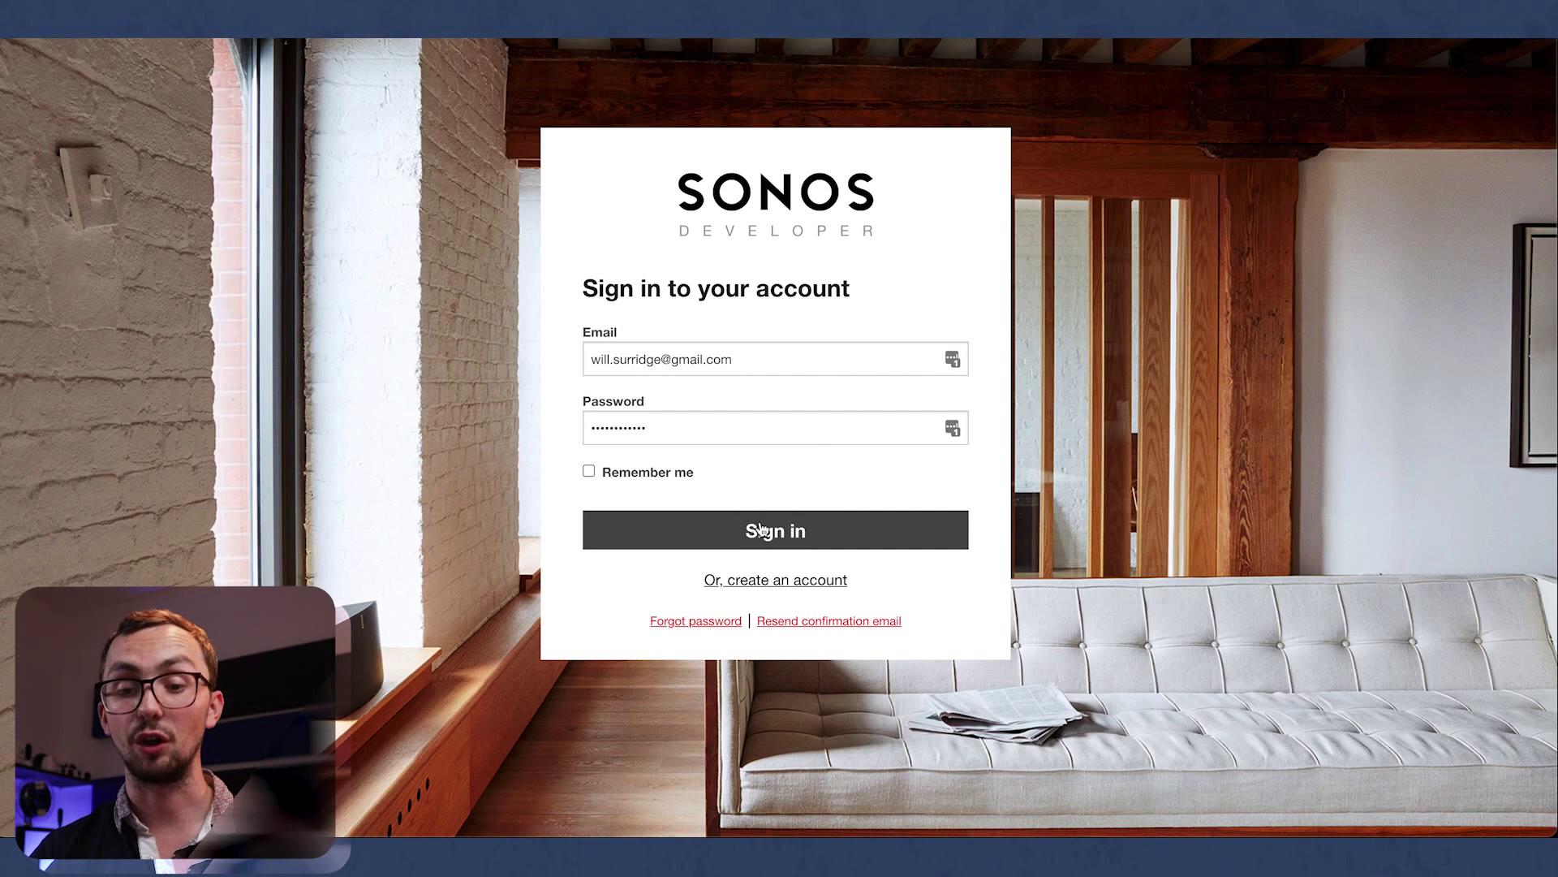
pyautogui.click(673, 476)
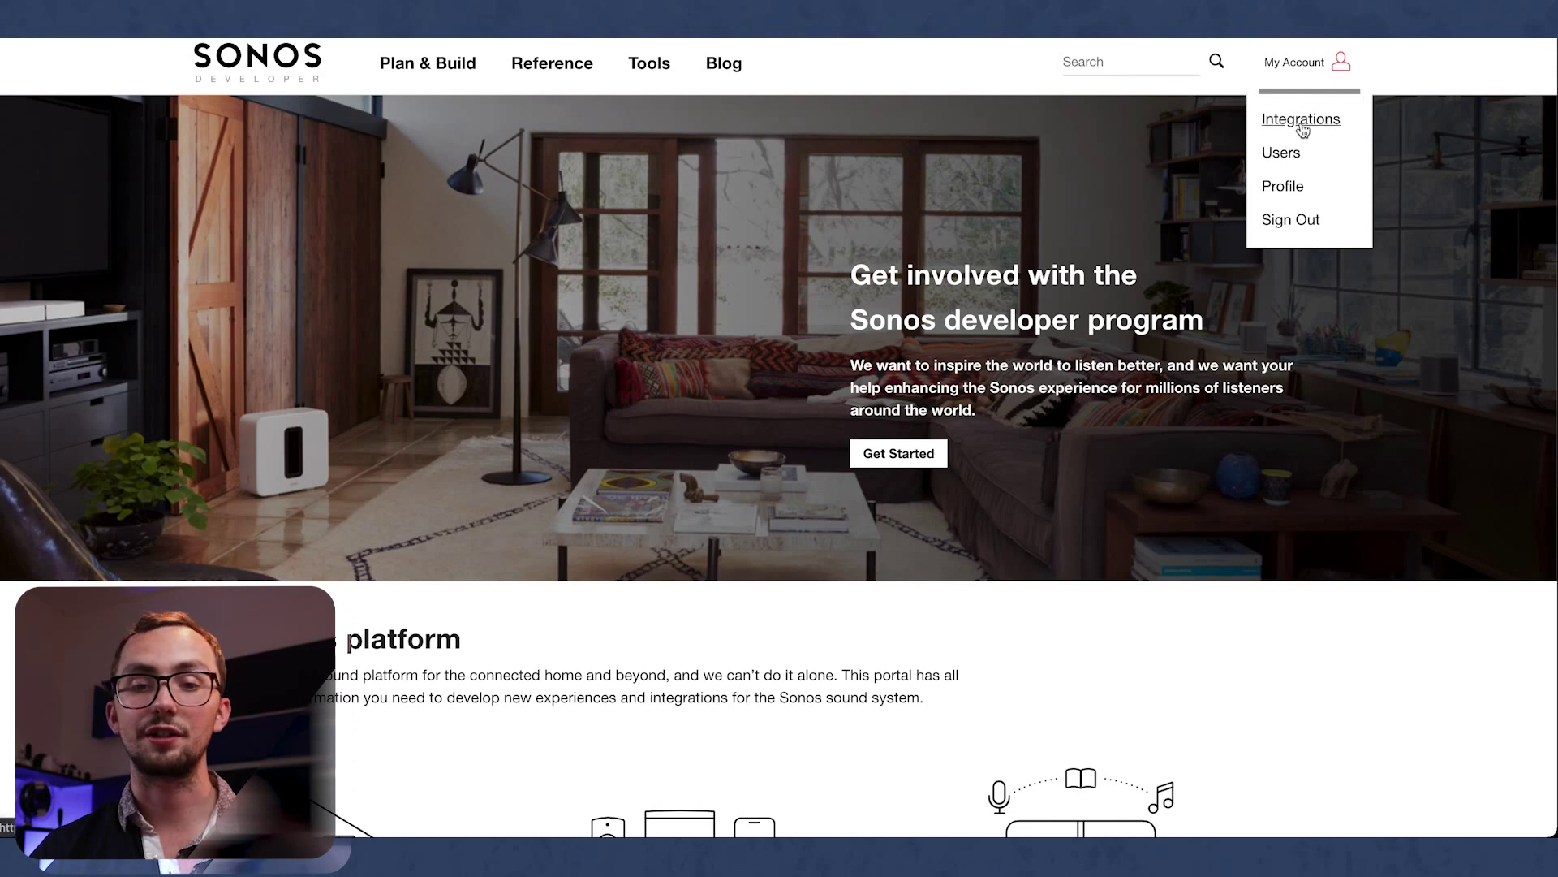
# Step: Create a new control integration named HA with description 'HA TTS'
pyautogui.click(1302, 121)
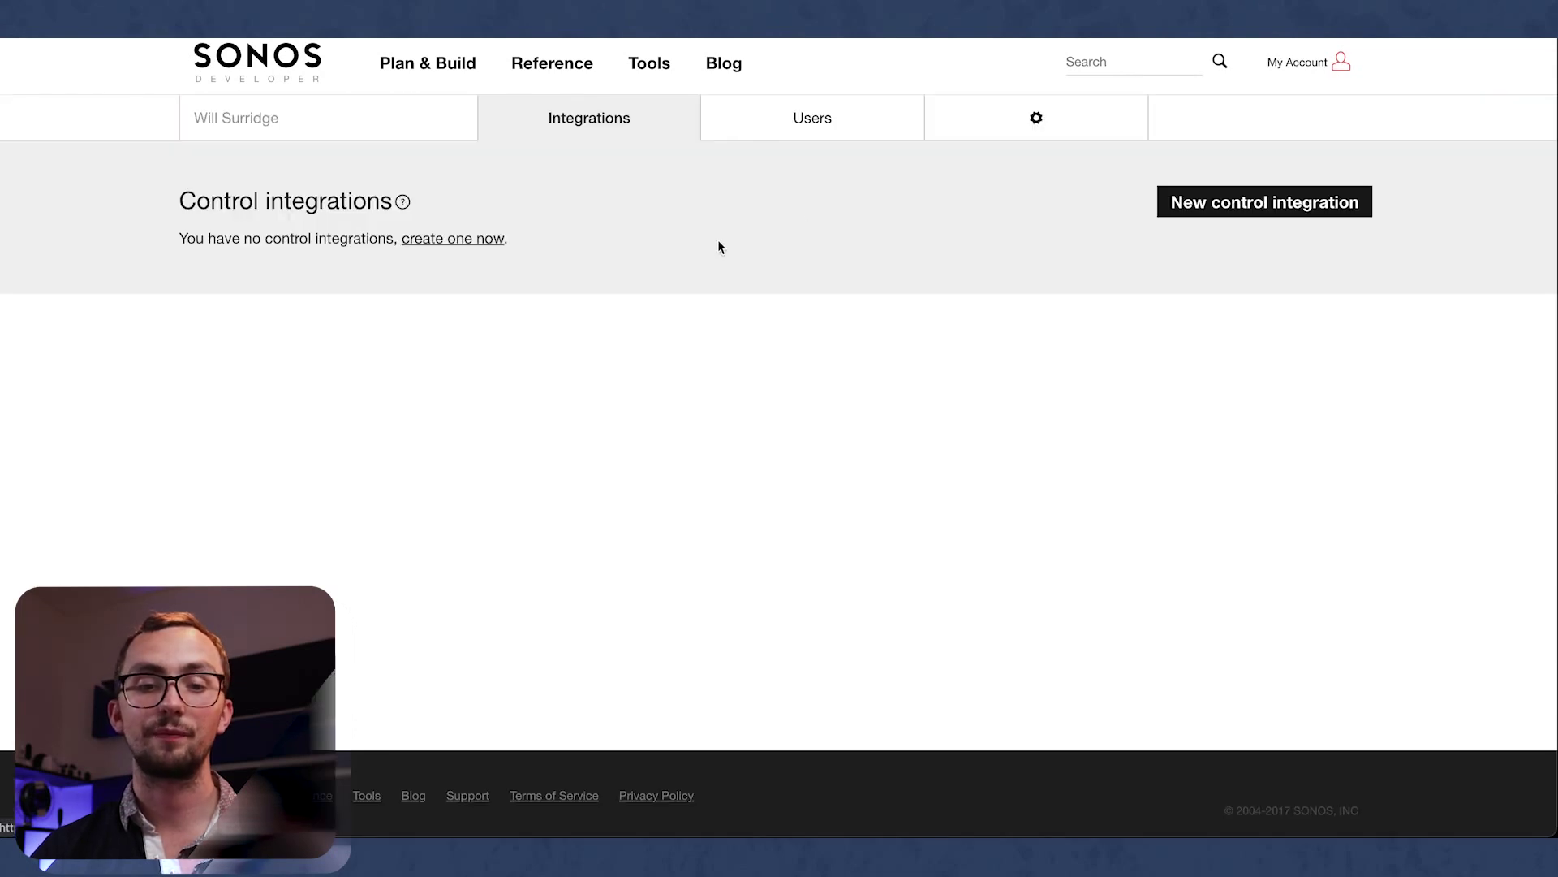
pyautogui.click(1178, 213)
pyautogui.click(410, 379)
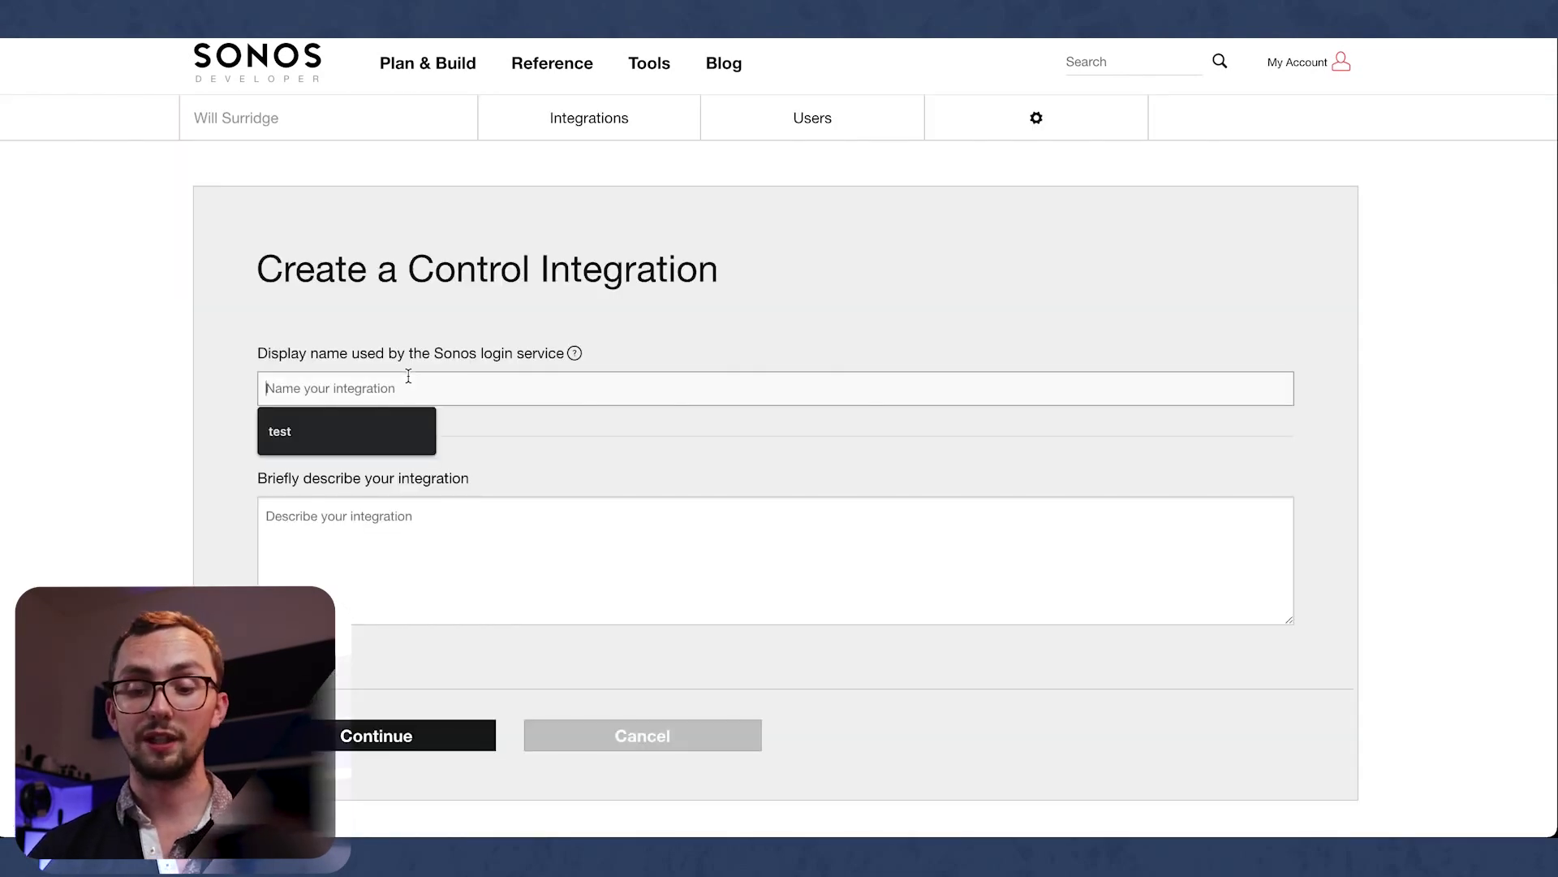
pyautogui.write('HA')
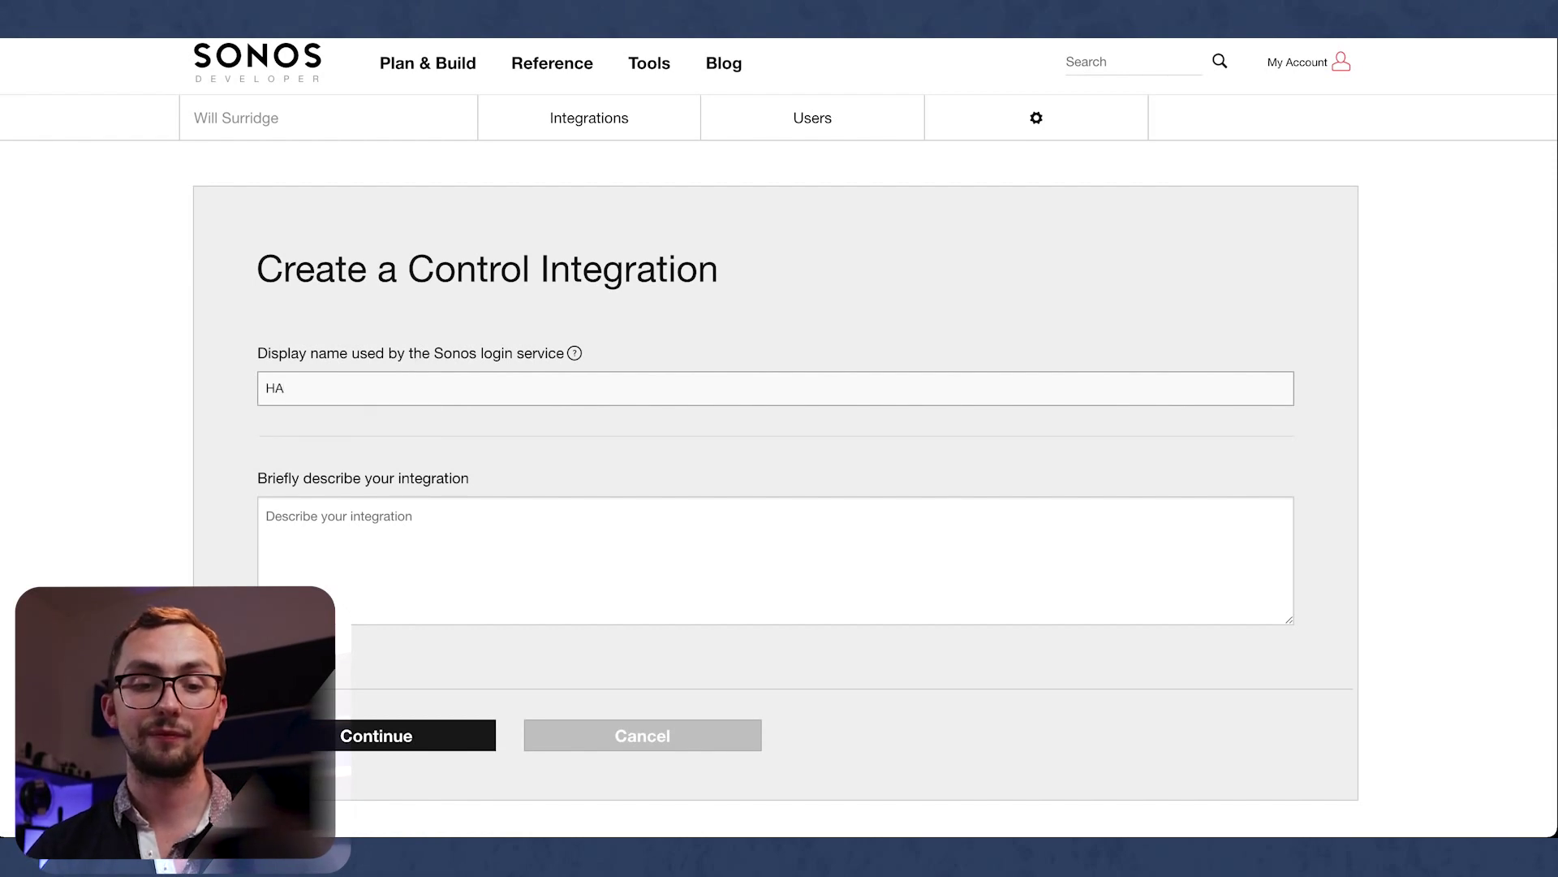
pyautogui.click(361, 526)
pyautogui.write('HA TTS')
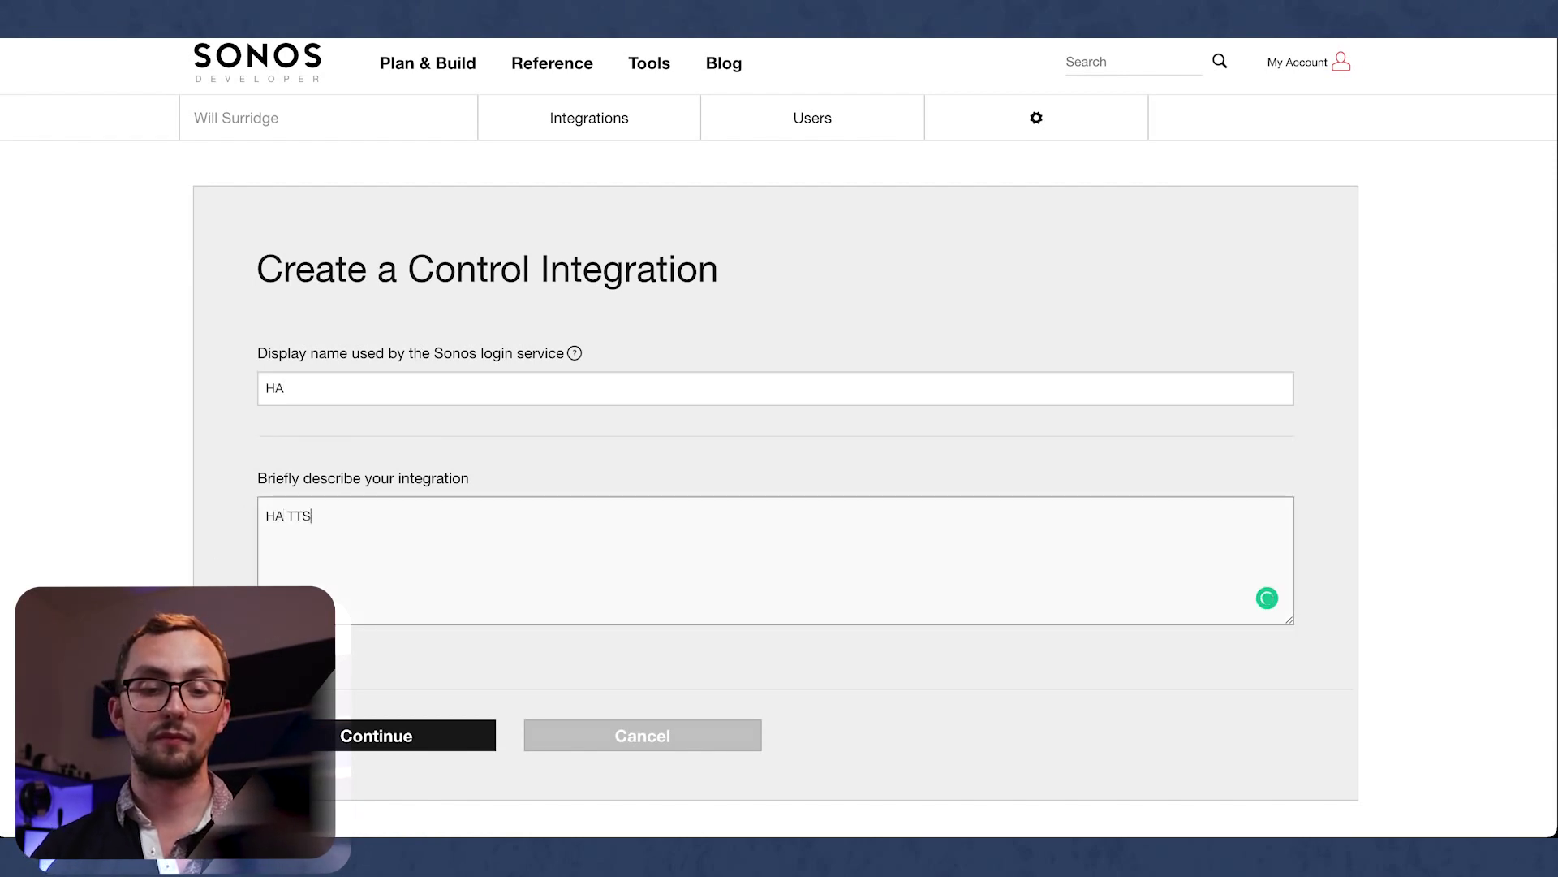
pyautogui.click(346, 732)
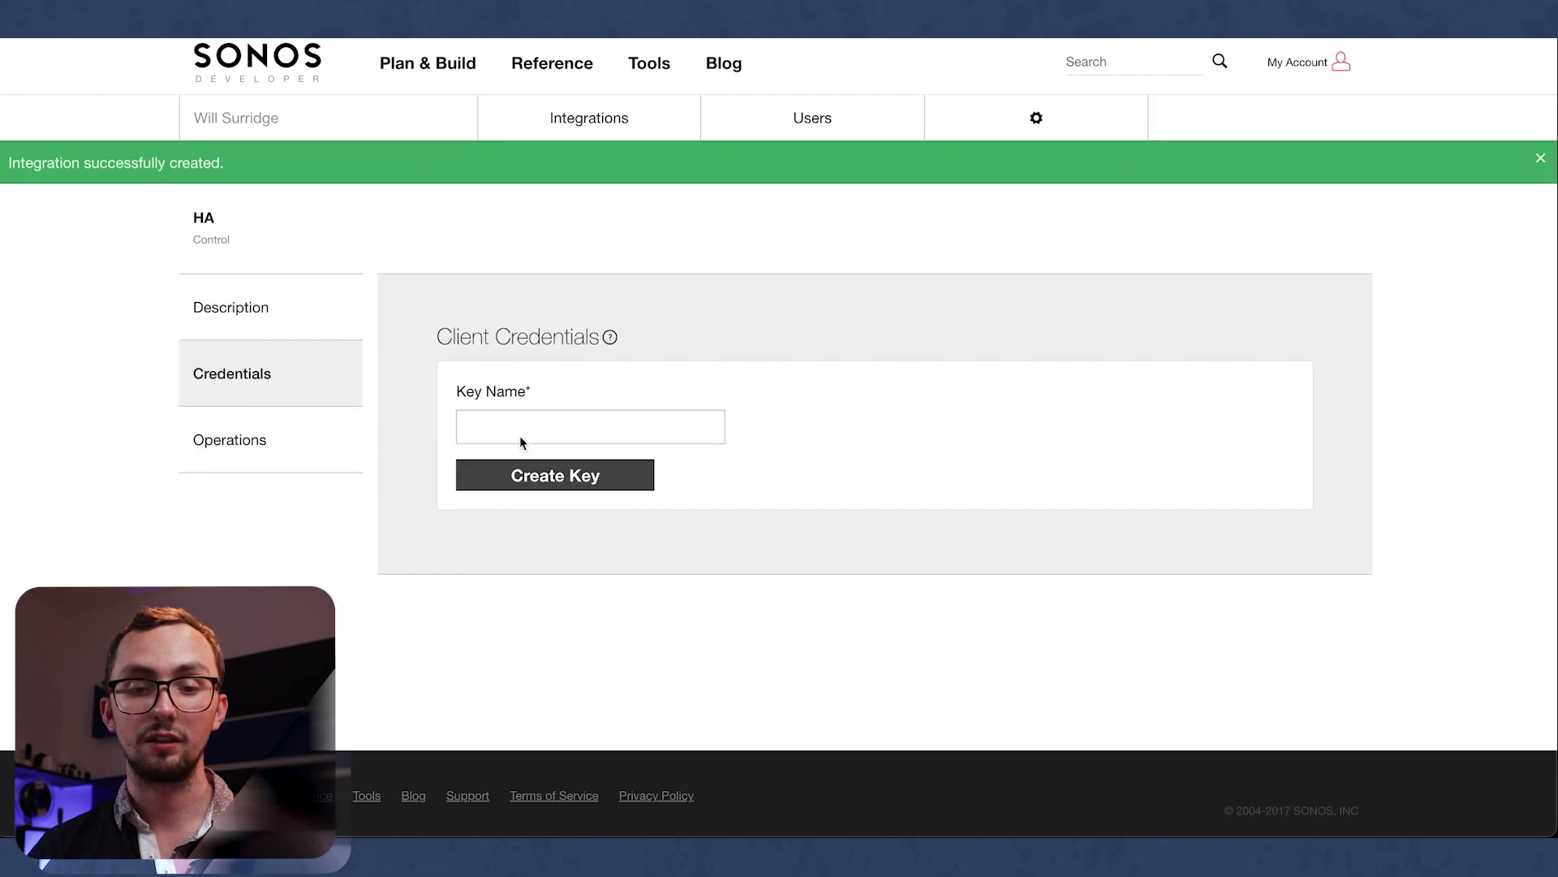
# Step: Generate a client key named HA with its key and secret
pyautogui.click(549, 416)
pyautogui.write('HA')
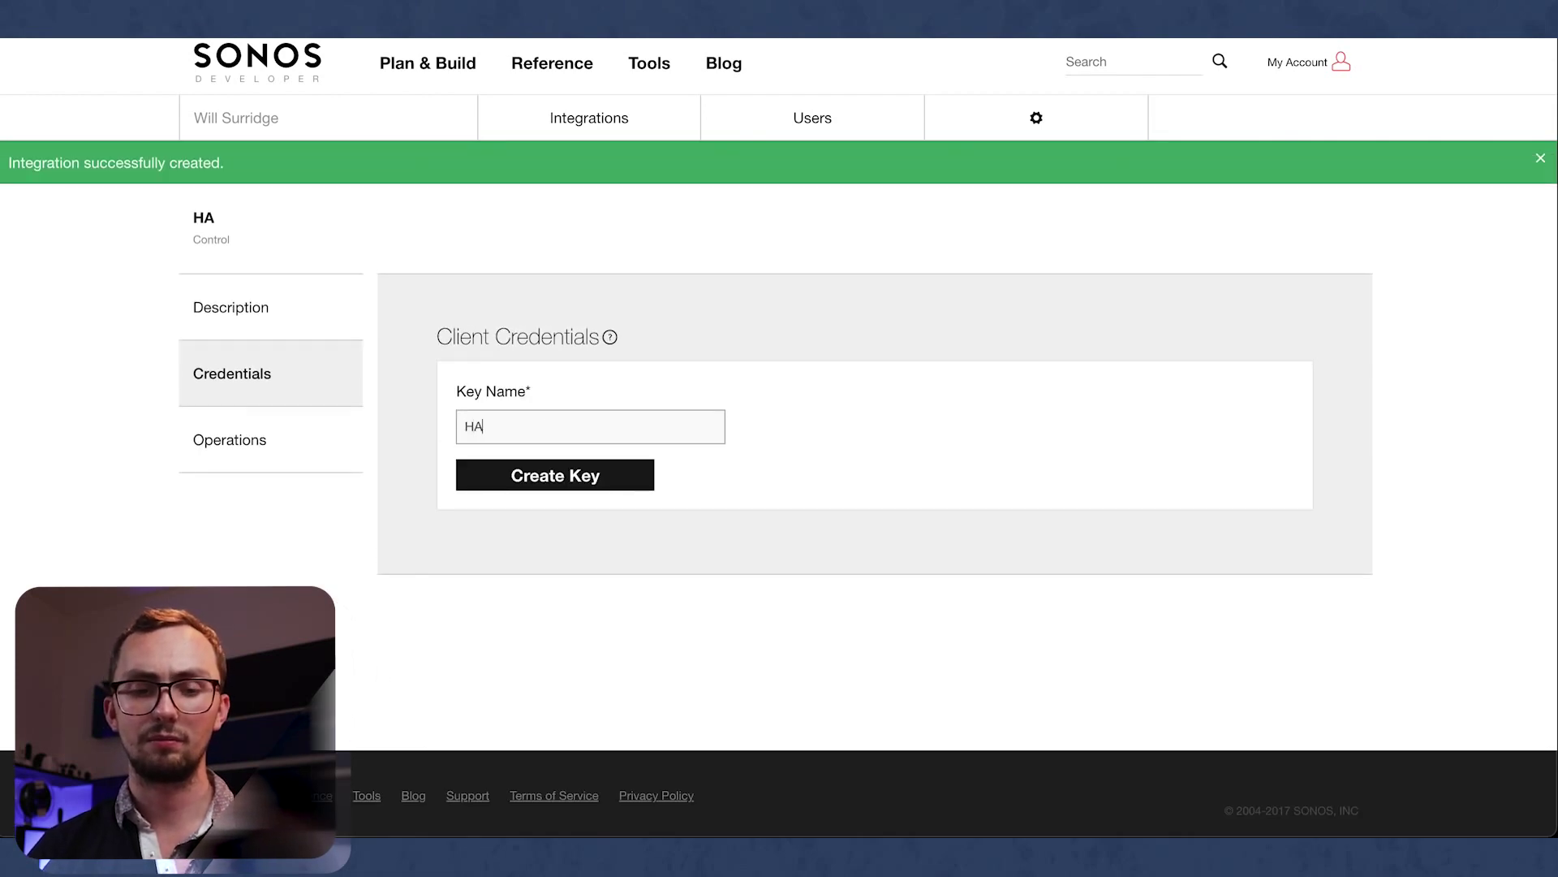
pyautogui.click(568, 488)
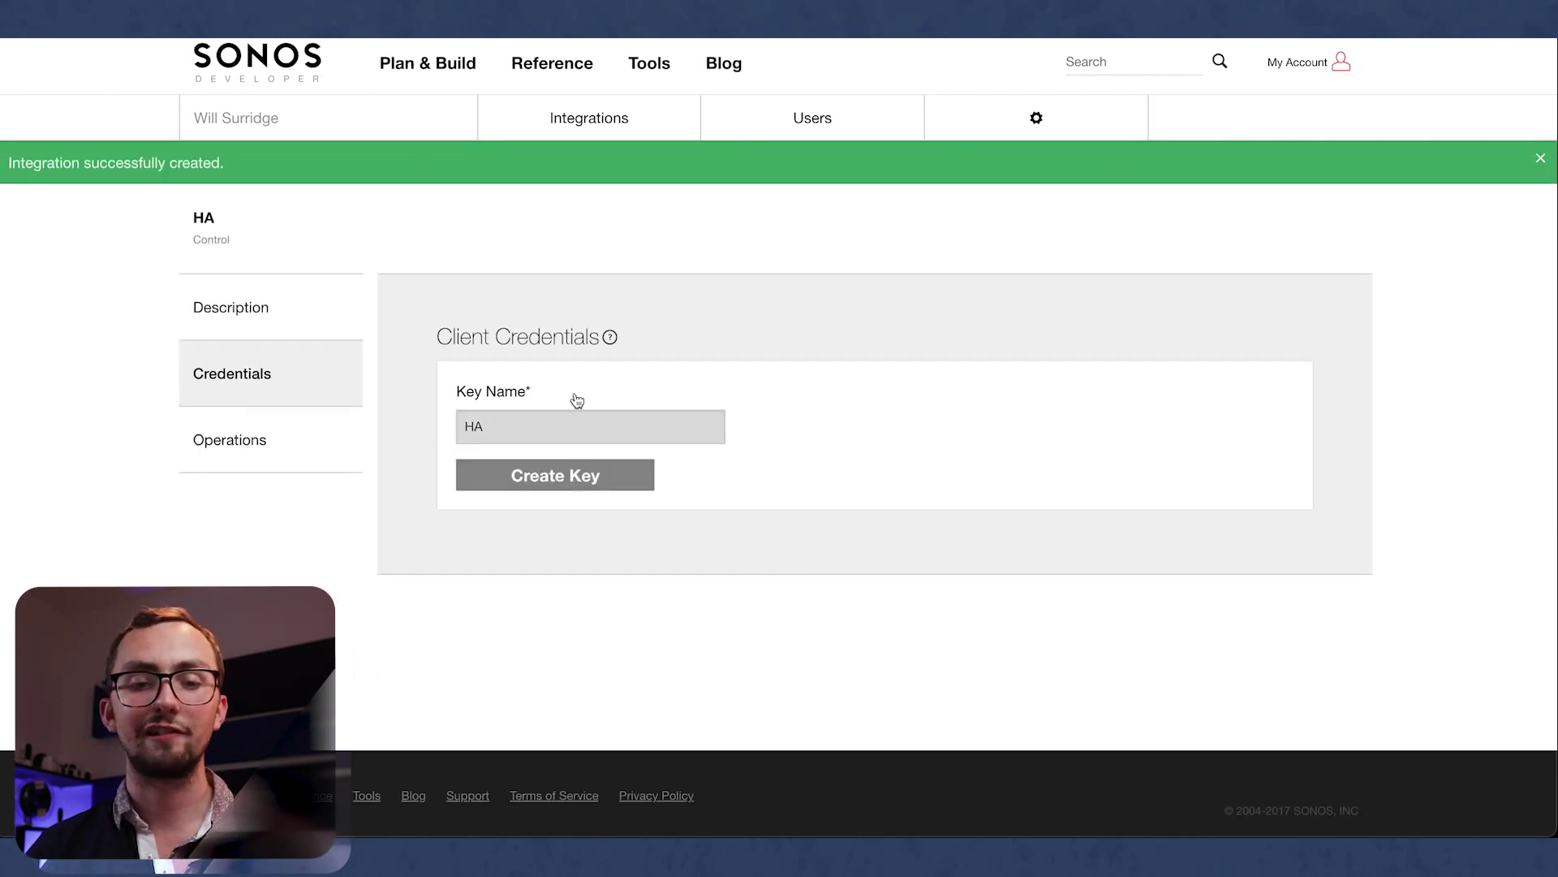
pyautogui.scroll(-2, 577, 400)
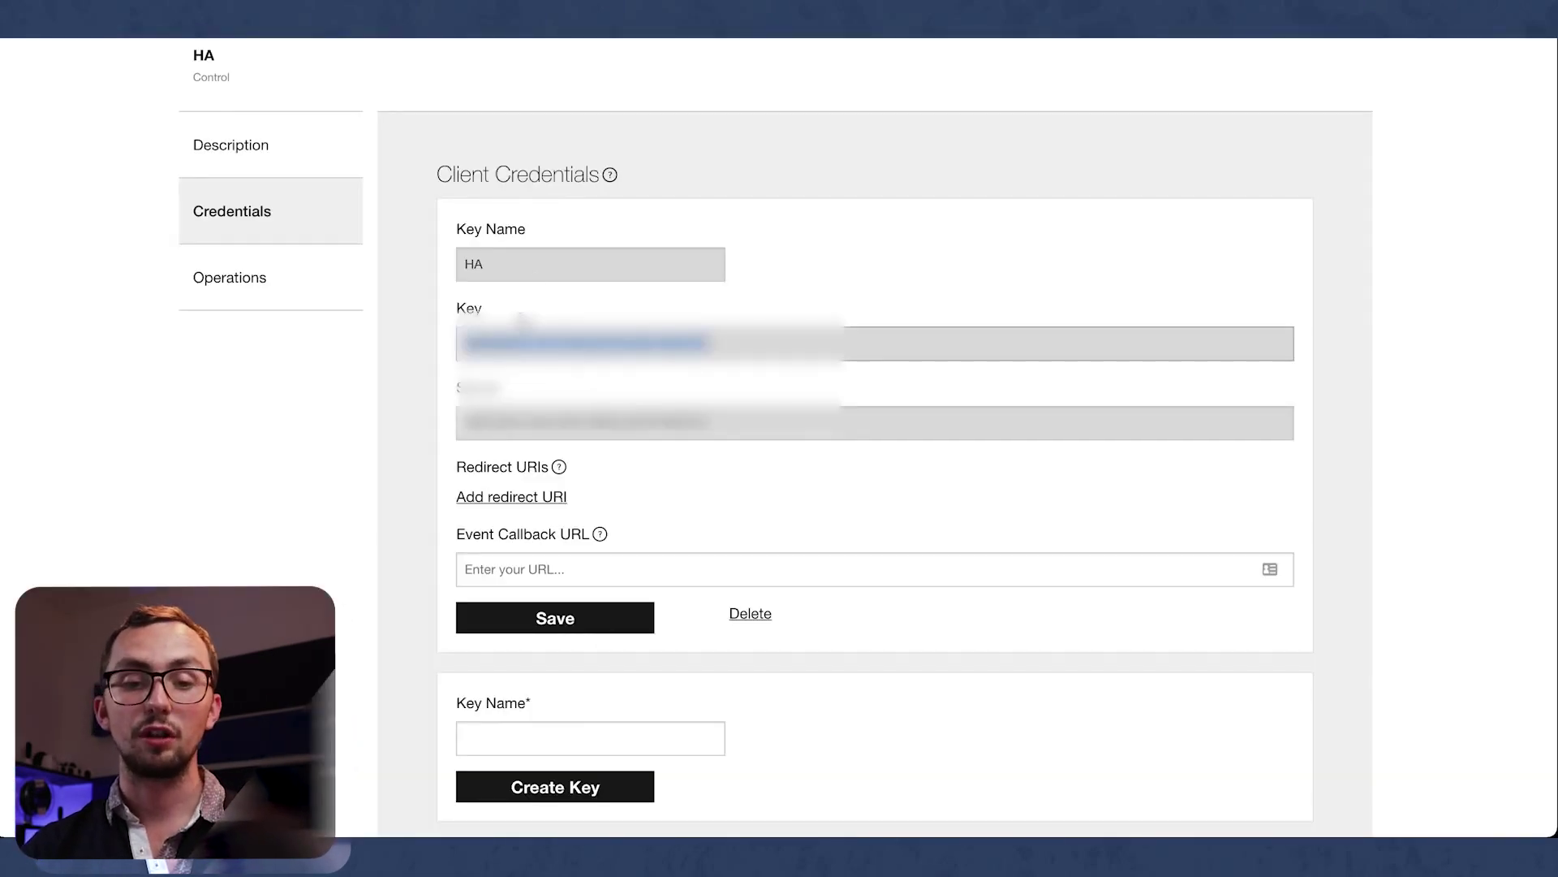
# Step: Enable auto-update and crash restart, and paste the Sonos key into SONOS_CLIENT_ID
pyautogui.moveTo(465, 341); pyautogui.dragTo(708, 342)
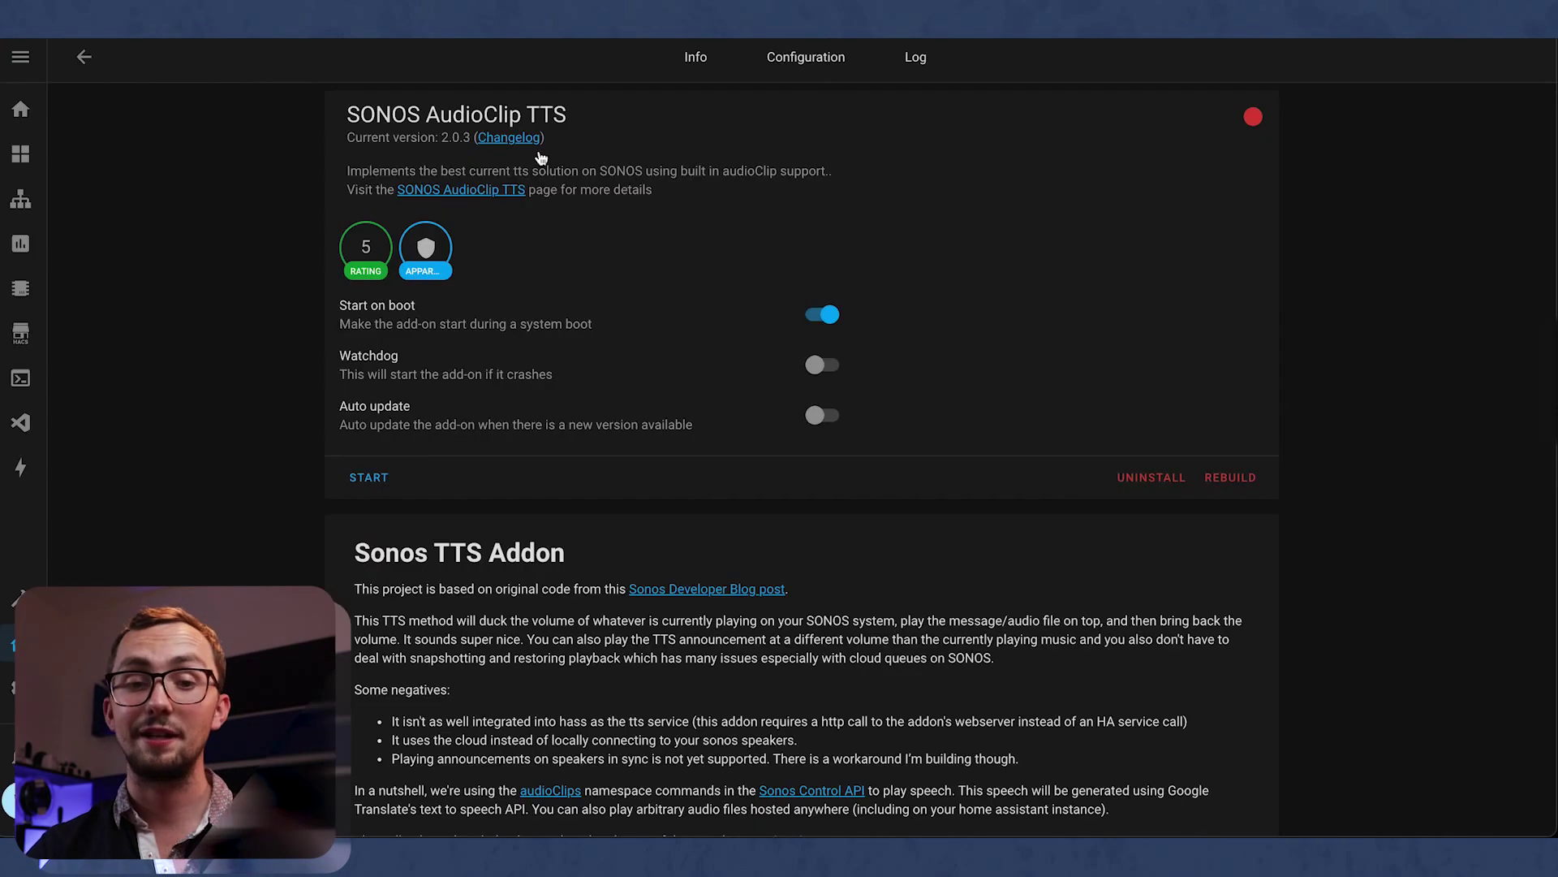
pyautogui.click(820, 367)
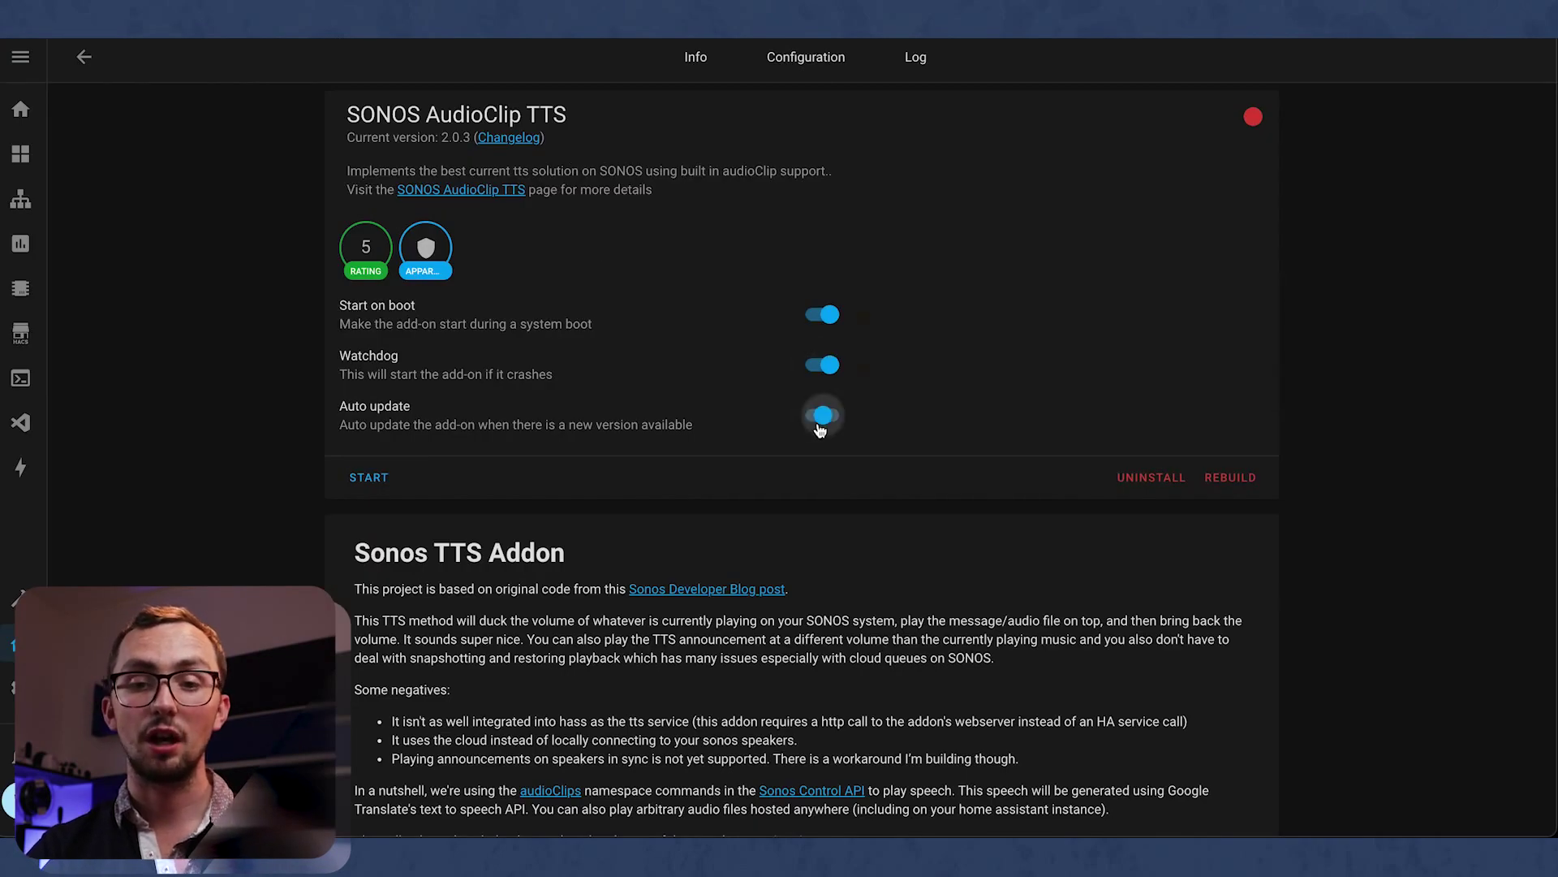
pyautogui.click(821, 415)
pyautogui.click(804, 57)
pyautogui.click(549, 238)
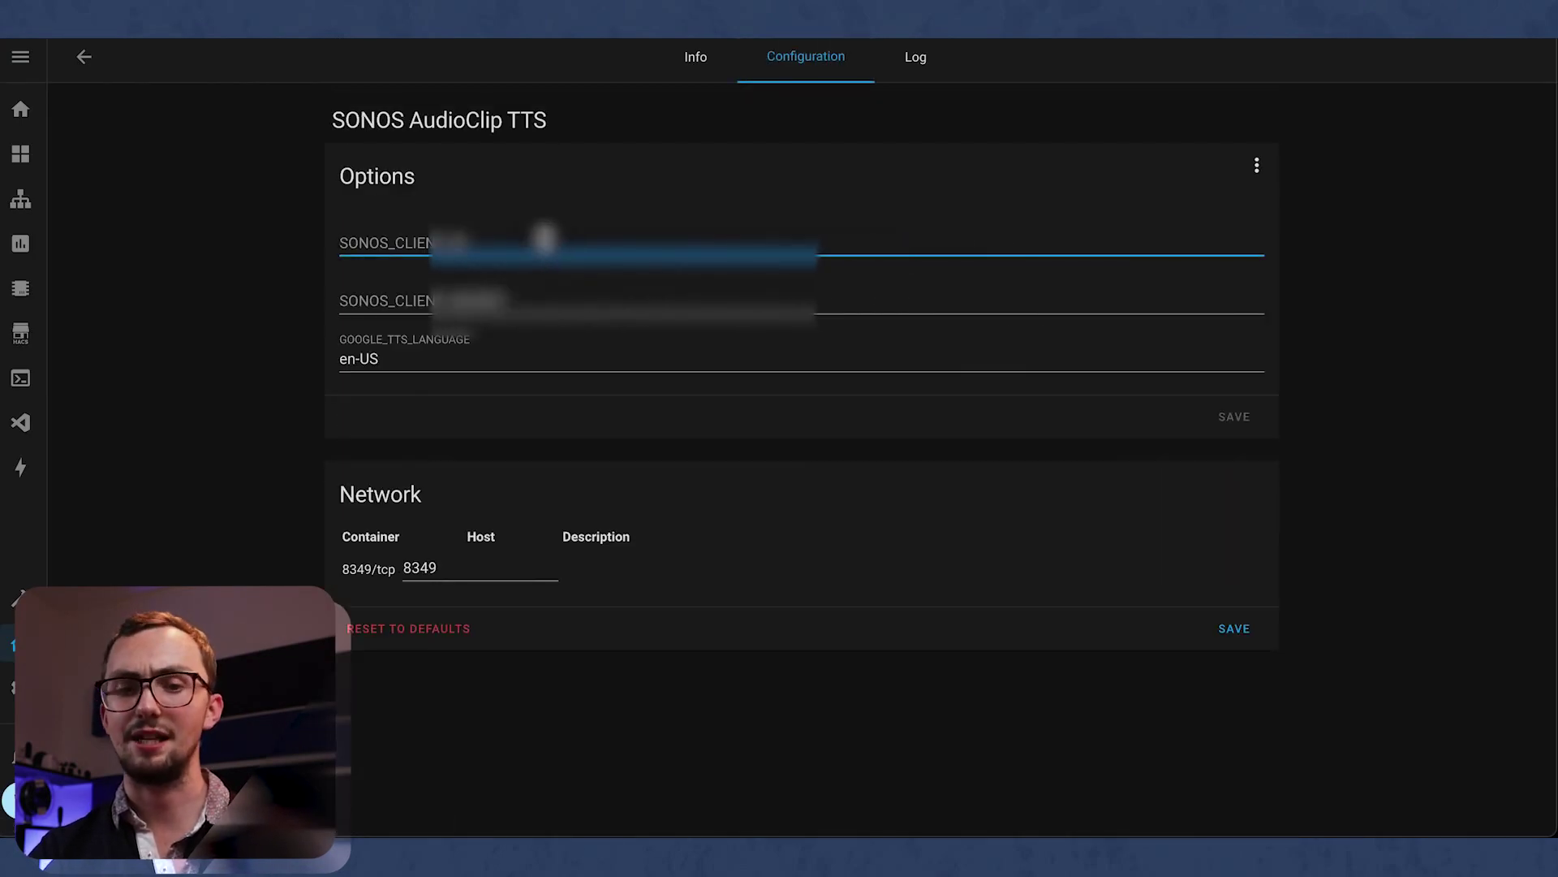
pyautogui.hotkey('ctrl', 'v')
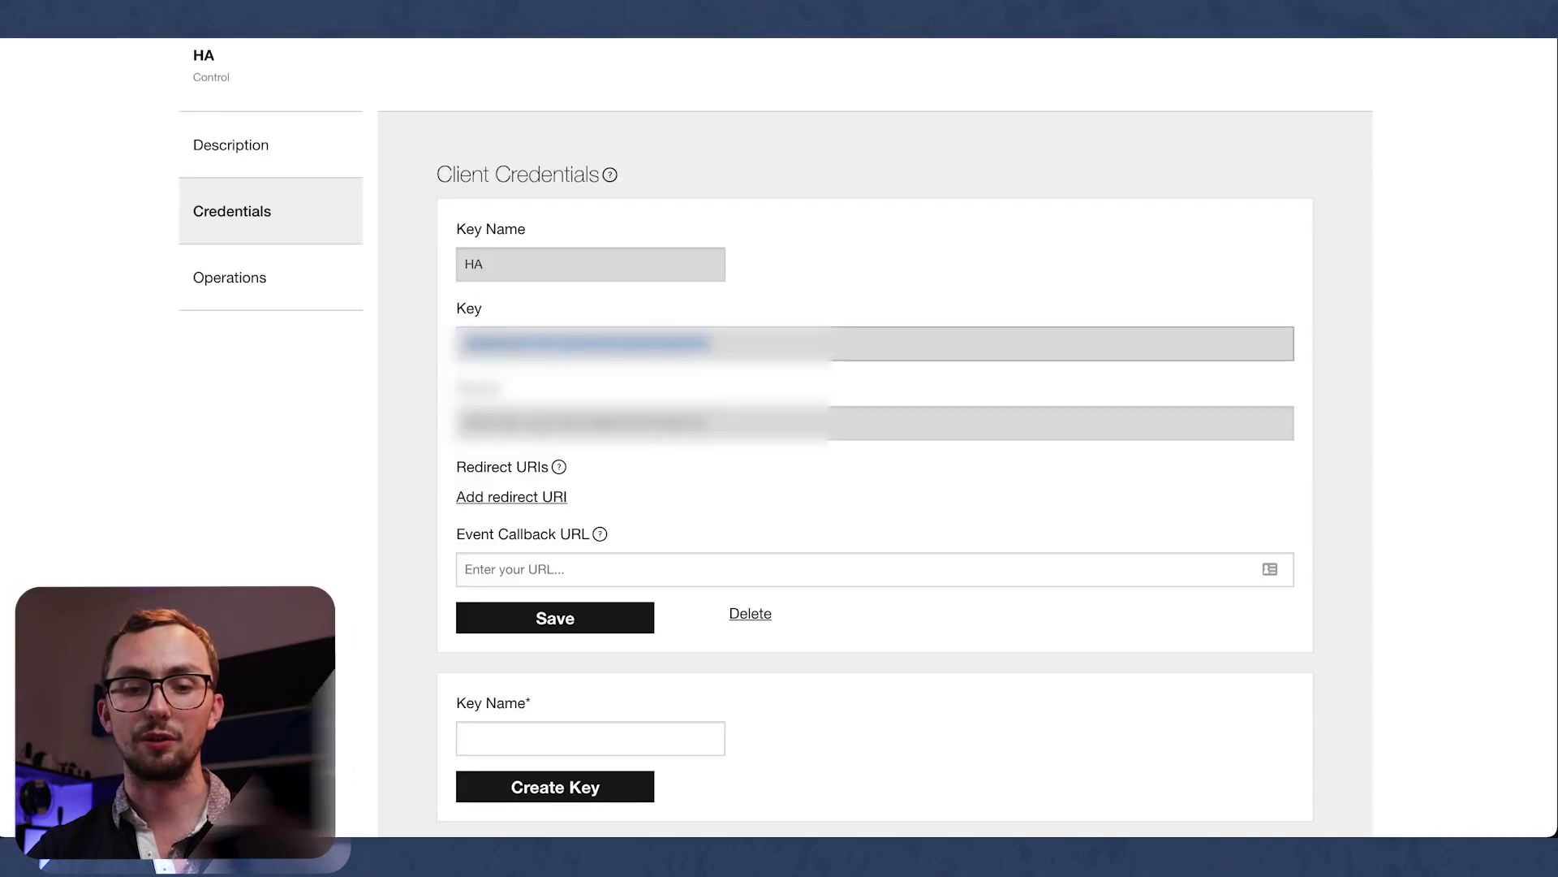
# Step: Put the Sonos secret in SONOS_CLIENT_SECRET, save the options, and start the add-on
pyautogui.doubleClick(585, 422)
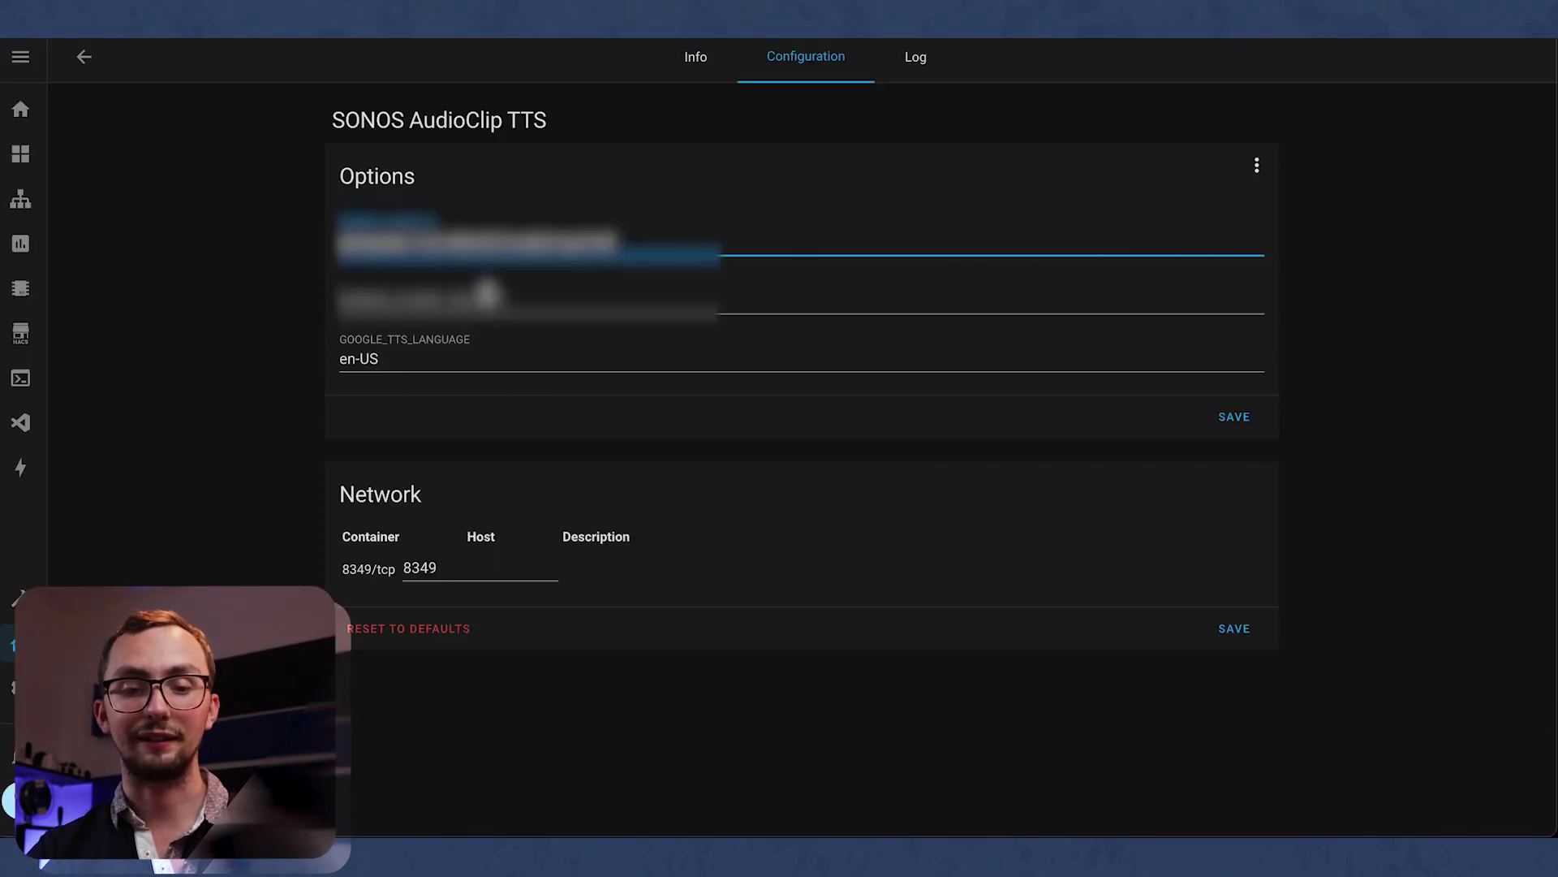
pyautogui.click(485, 296)
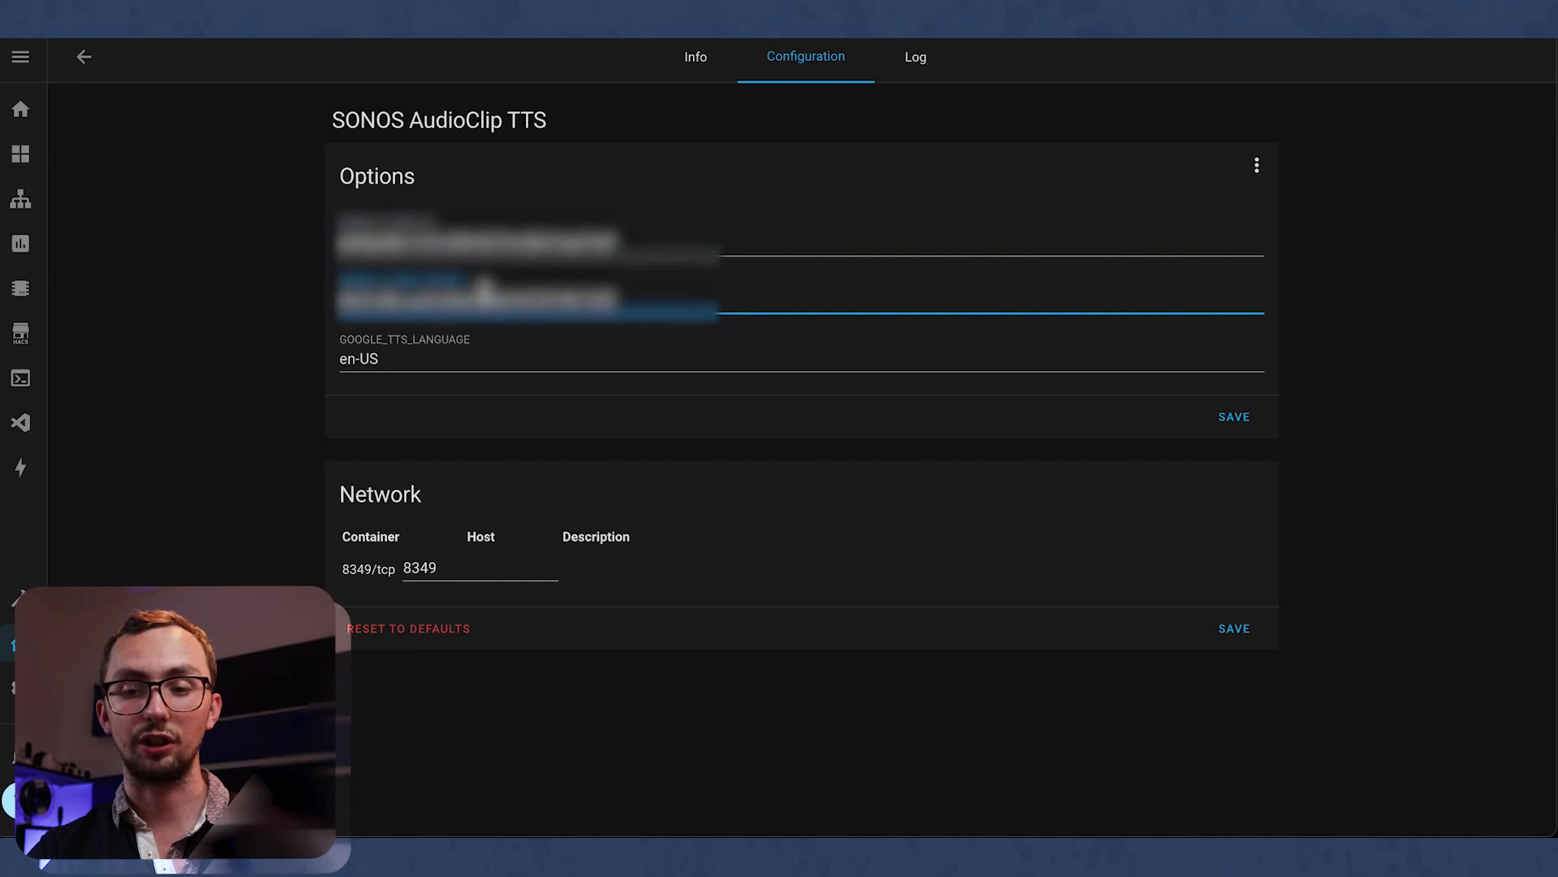
pyautogui.click(1237, 420)
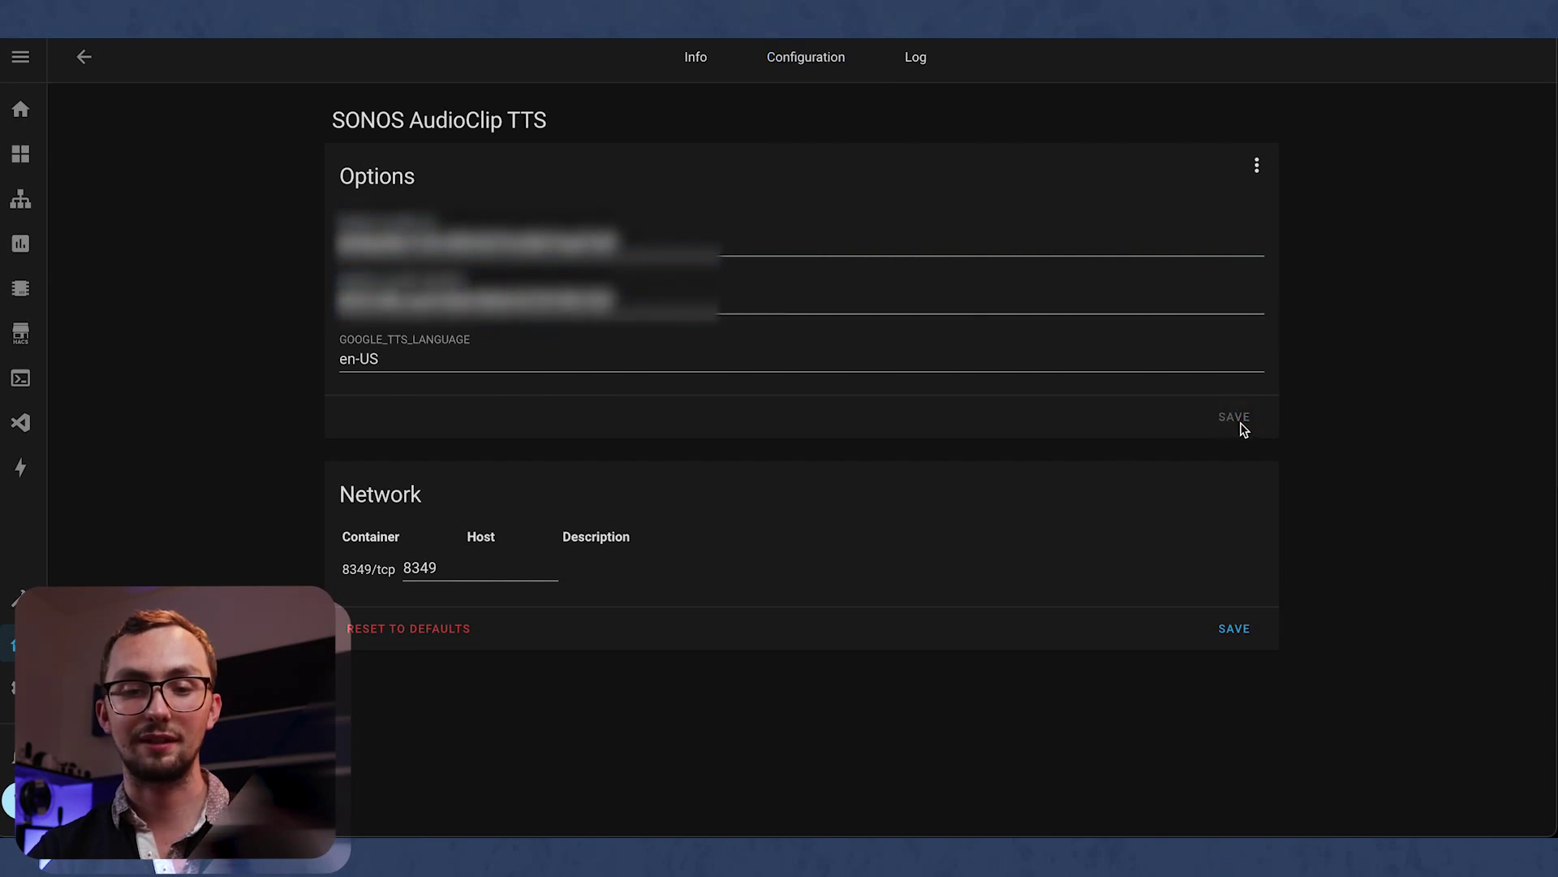
pyautogui.click(683, 74)
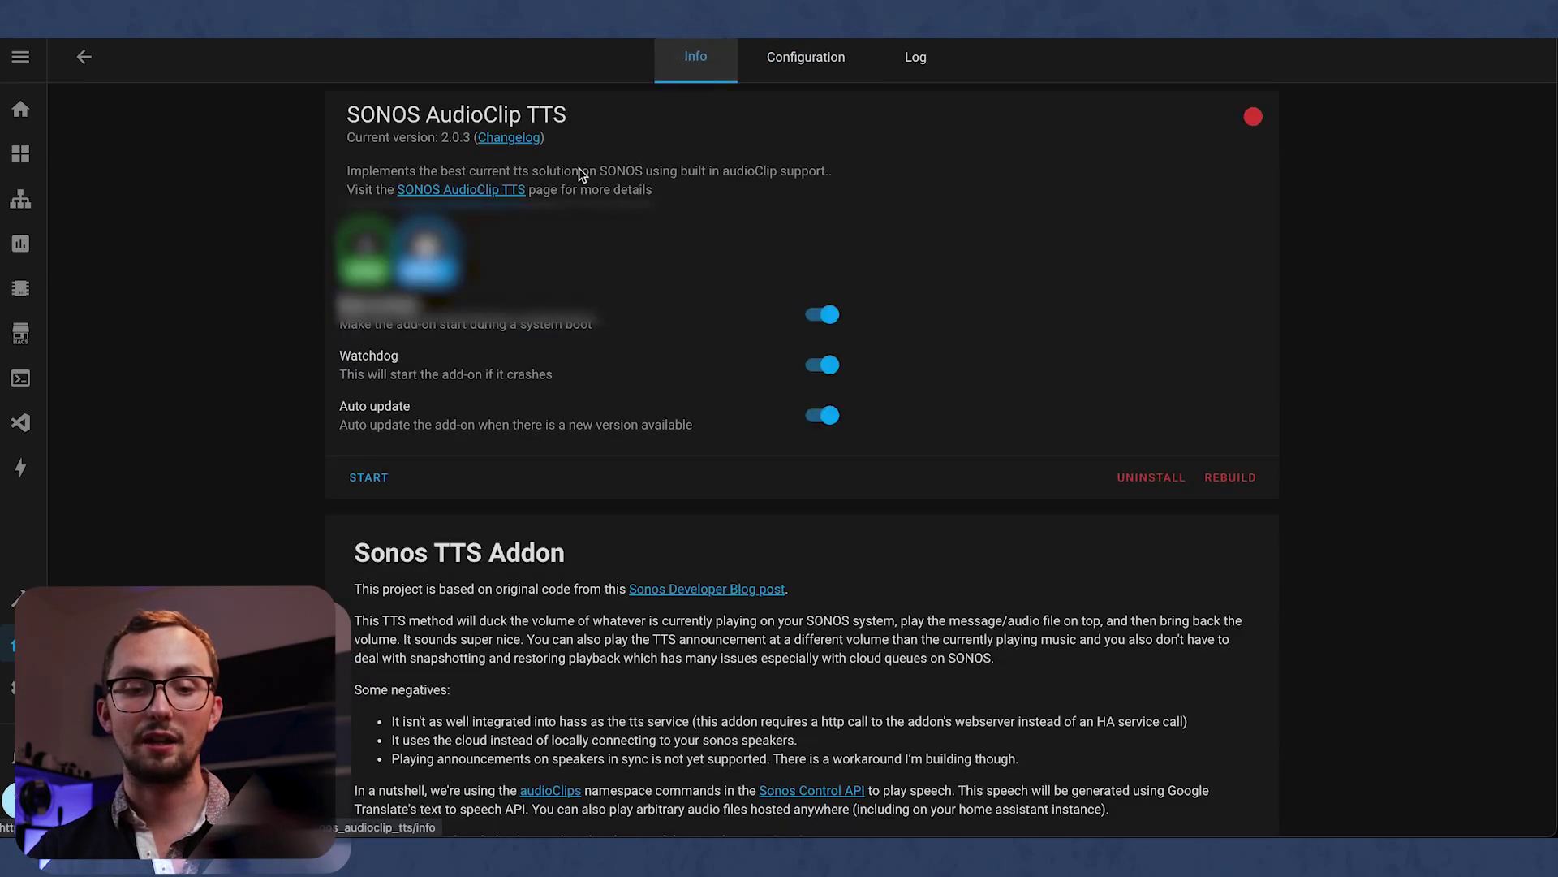
pyautogui.click(357, 475)
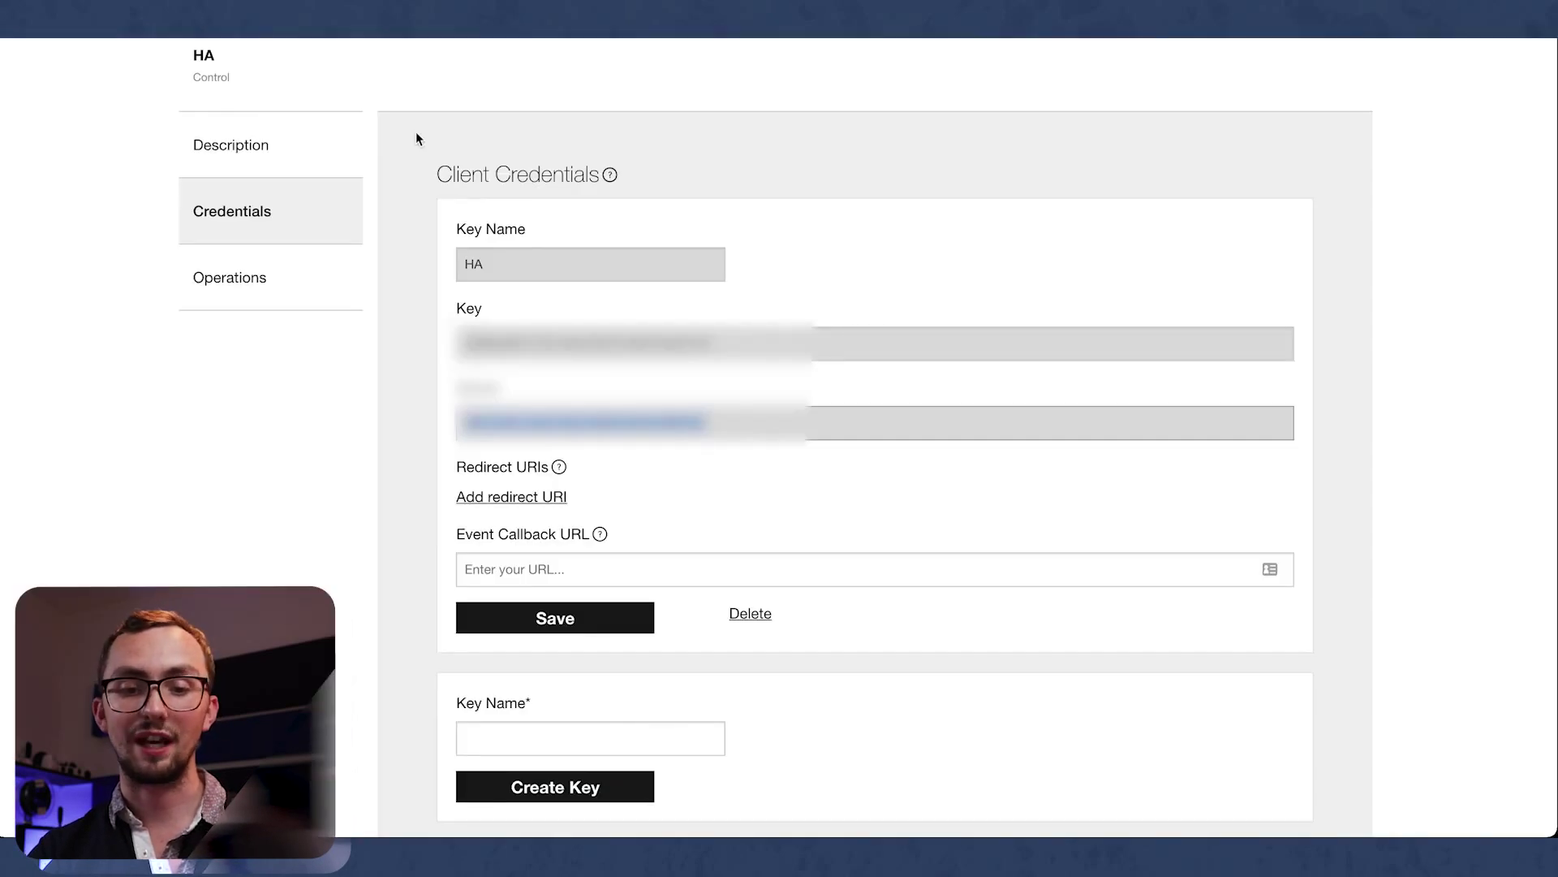
# Step: Paste the add-on's redirect URL as a new redirect URI, swapping hassio.local for 192.168.0.101, then save
pyautogui.click(524, 498)
pyautogui.click(524, 501)
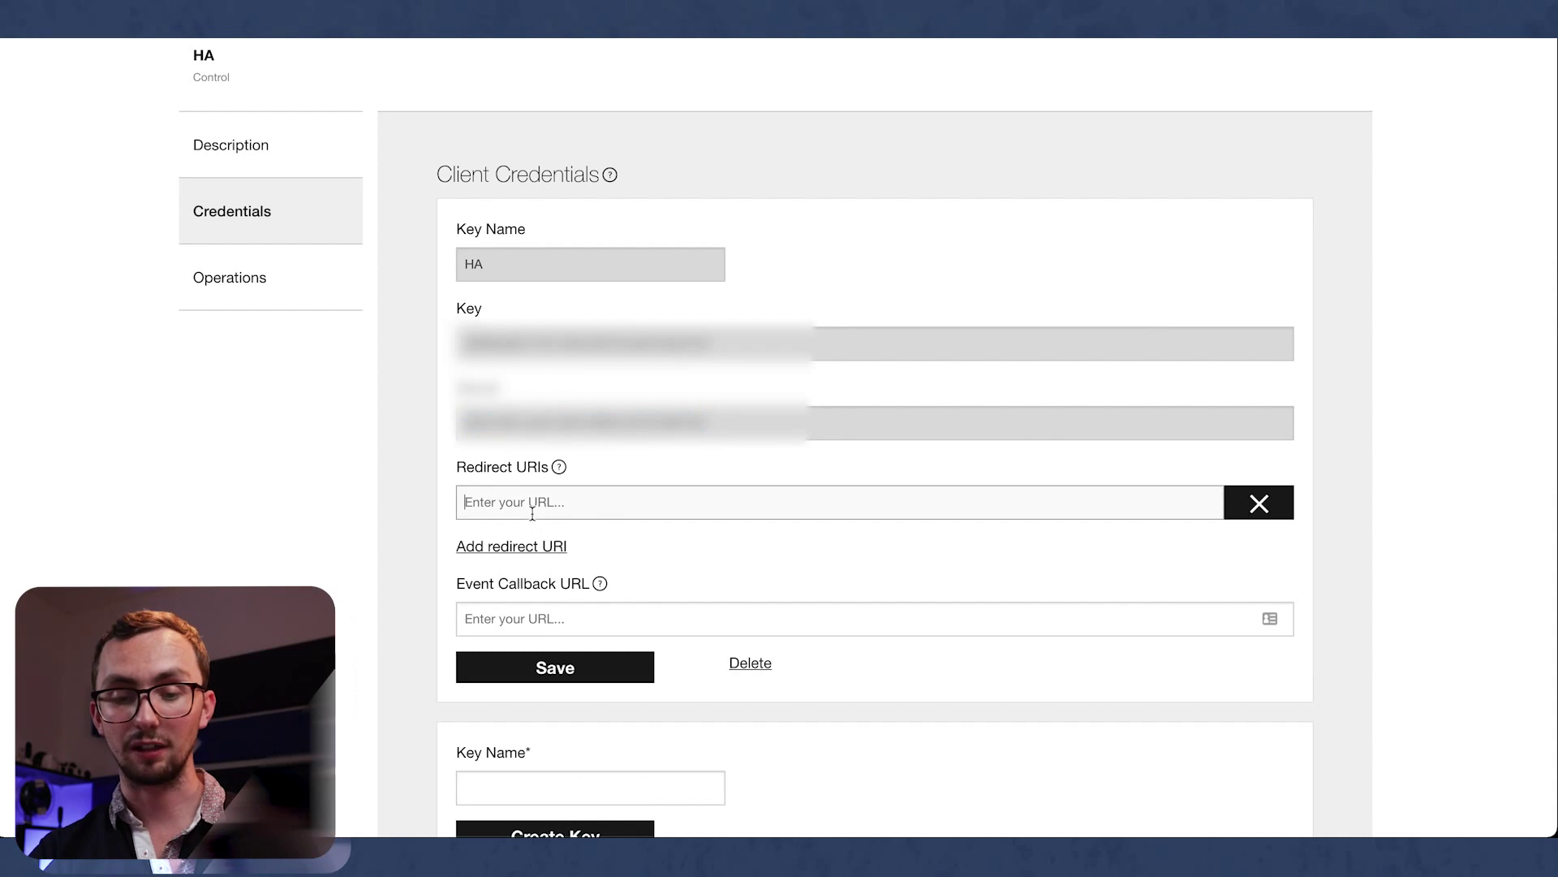
pyautogui.write('https://hassio.local:8349/redirect')
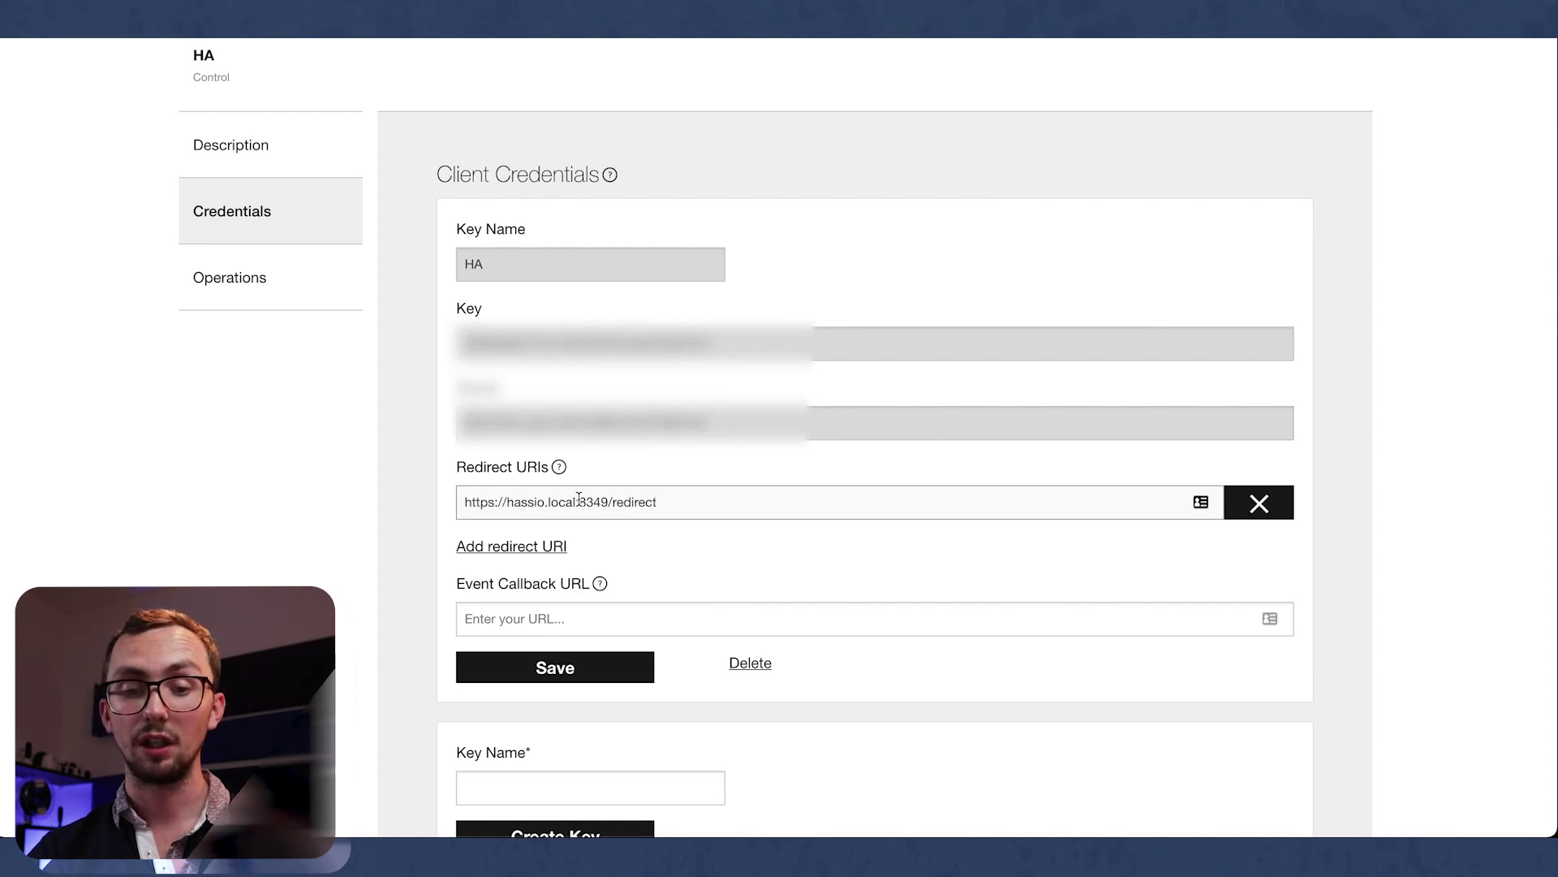
pyautogui.moveTo(578, 501); pyautogui.dragTo(510, 504)
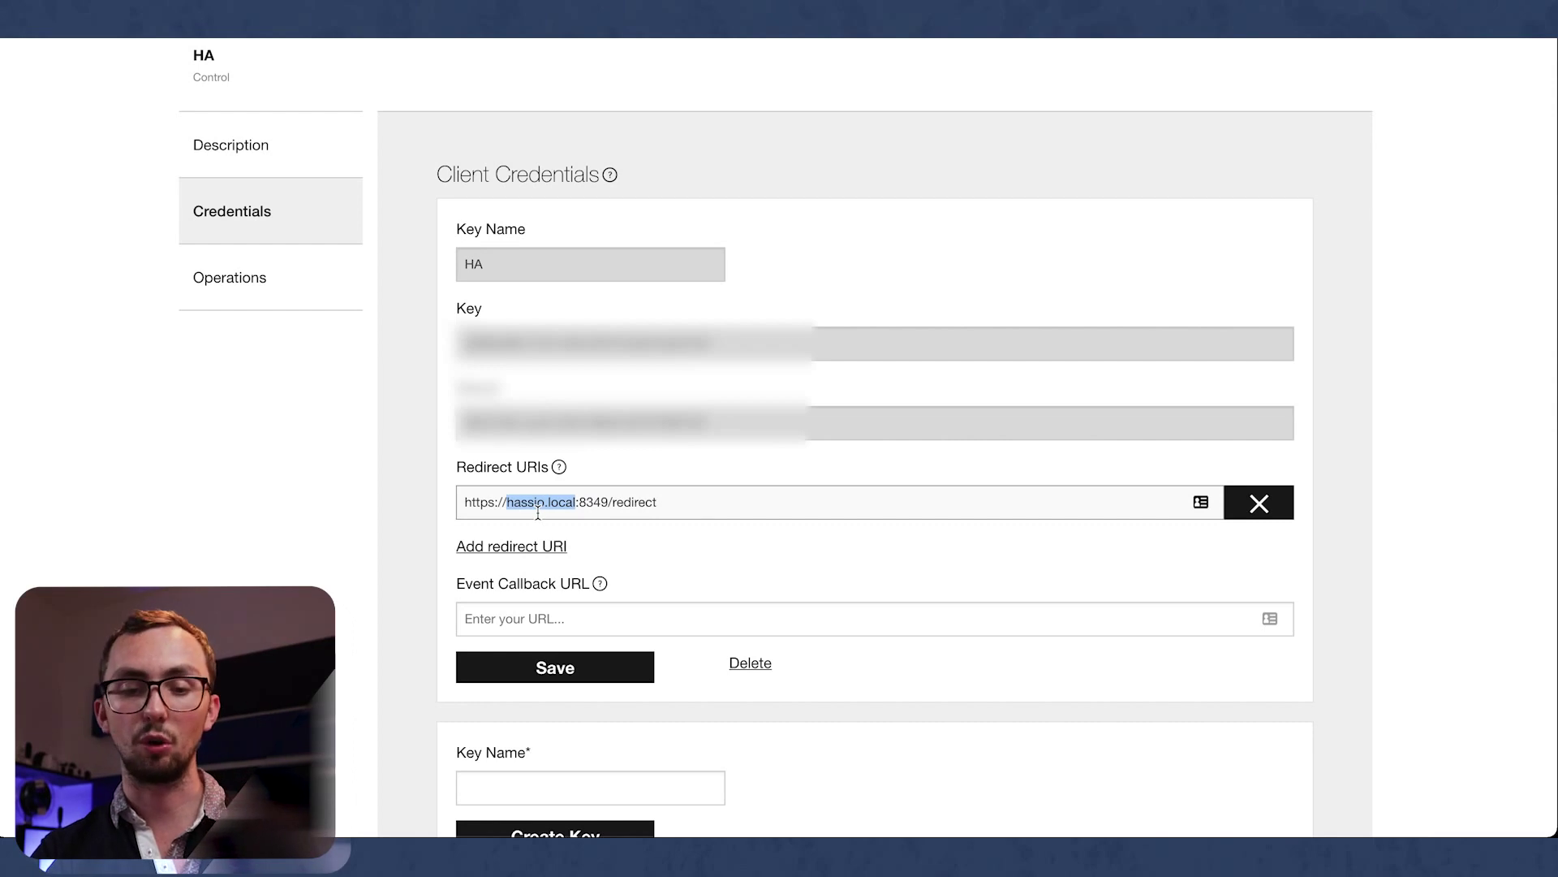
pyautogui.write('192.168.')
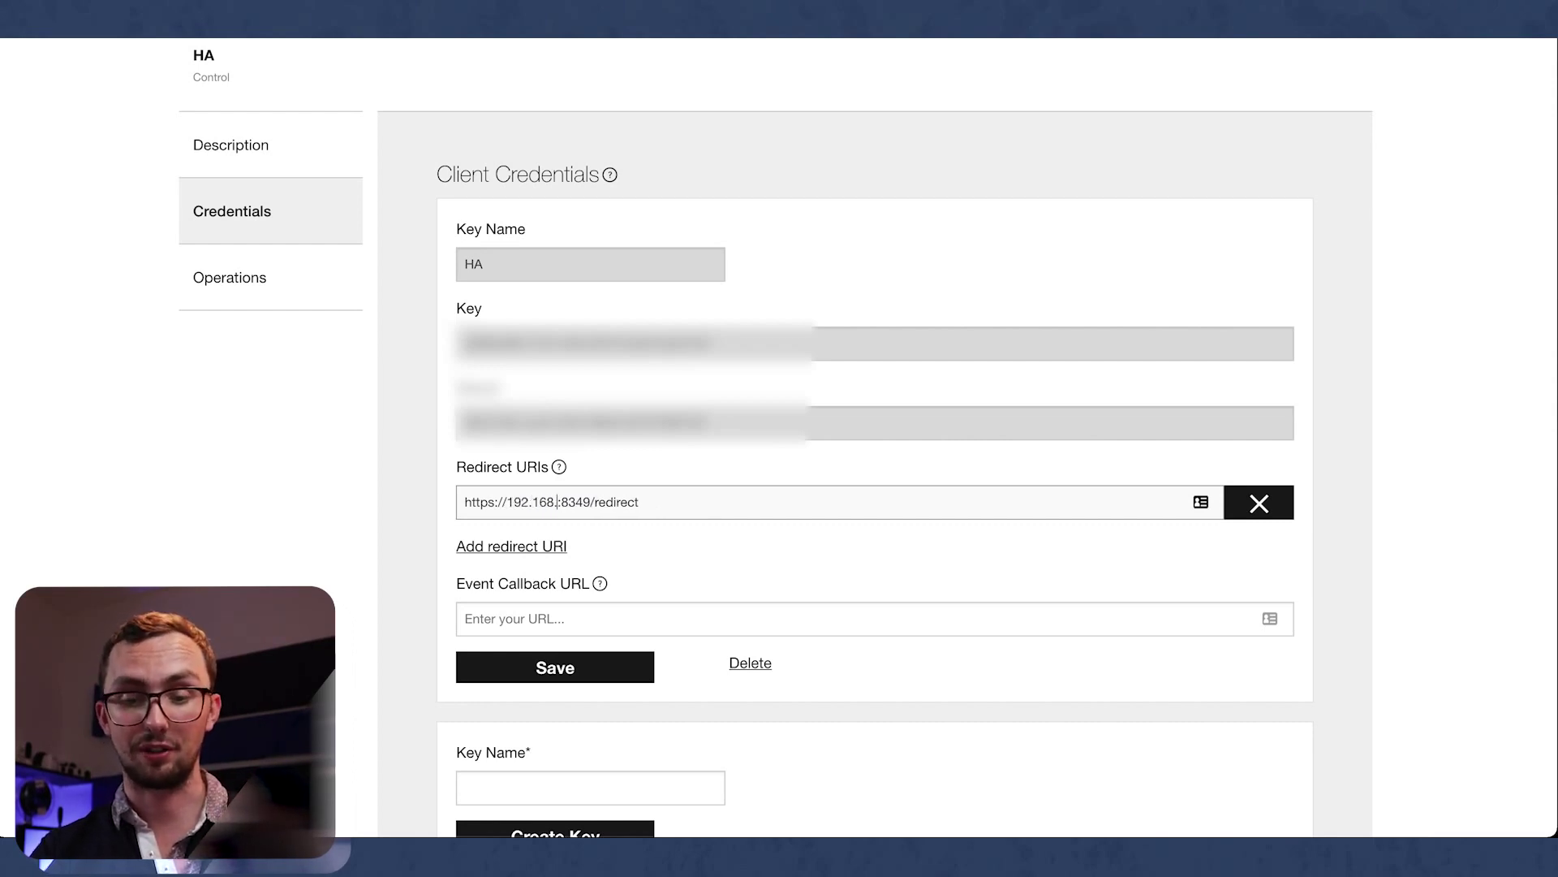
pyautogui.write('0.')
pyautogui.write('101')
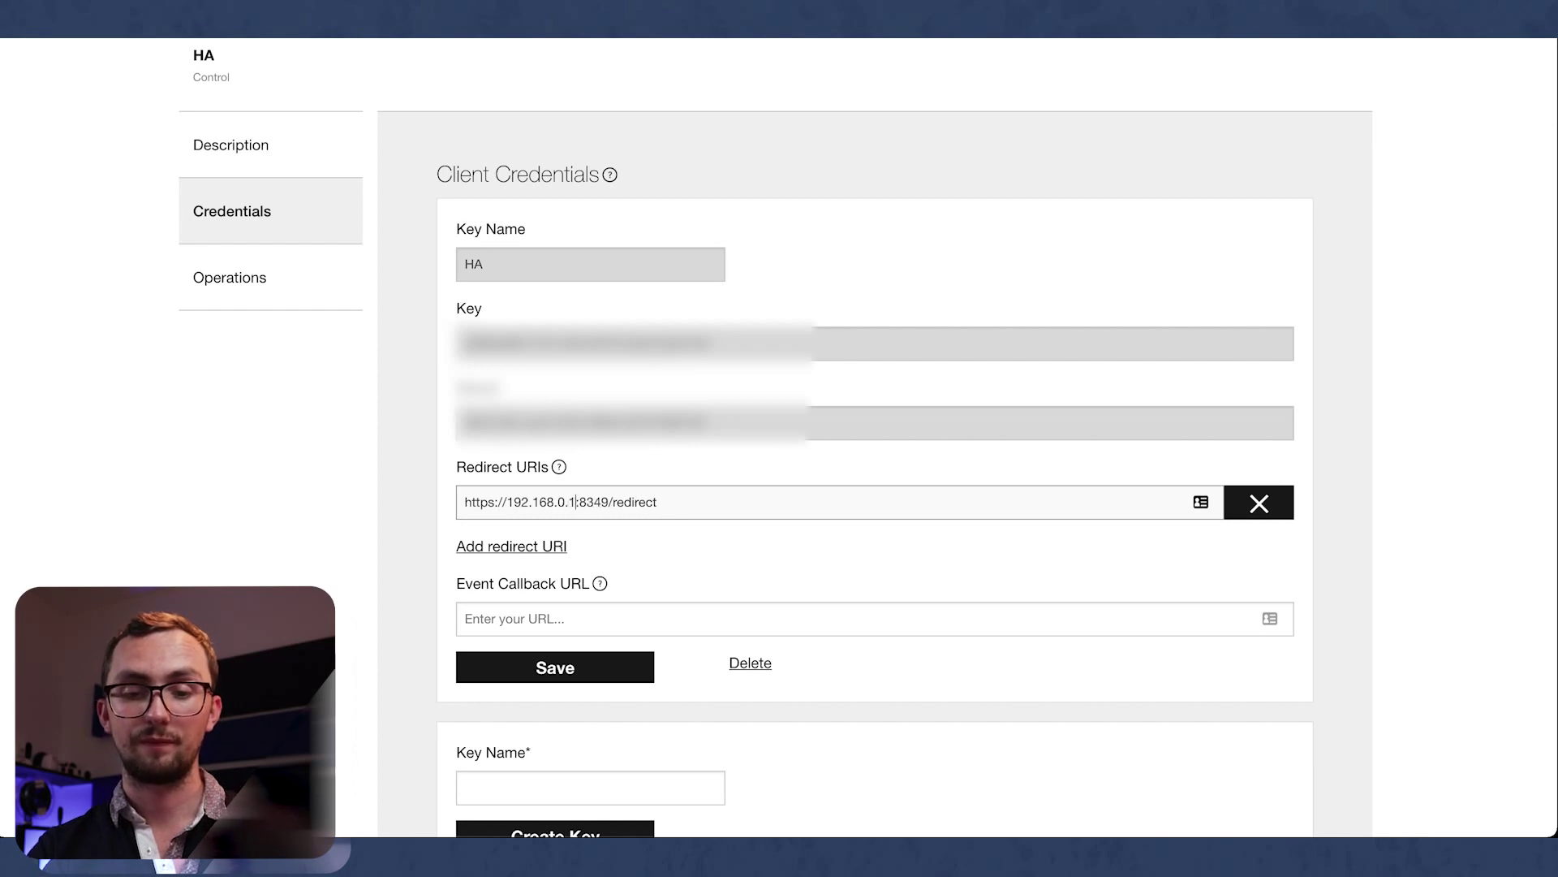
pyautogui.click(1021, 543)
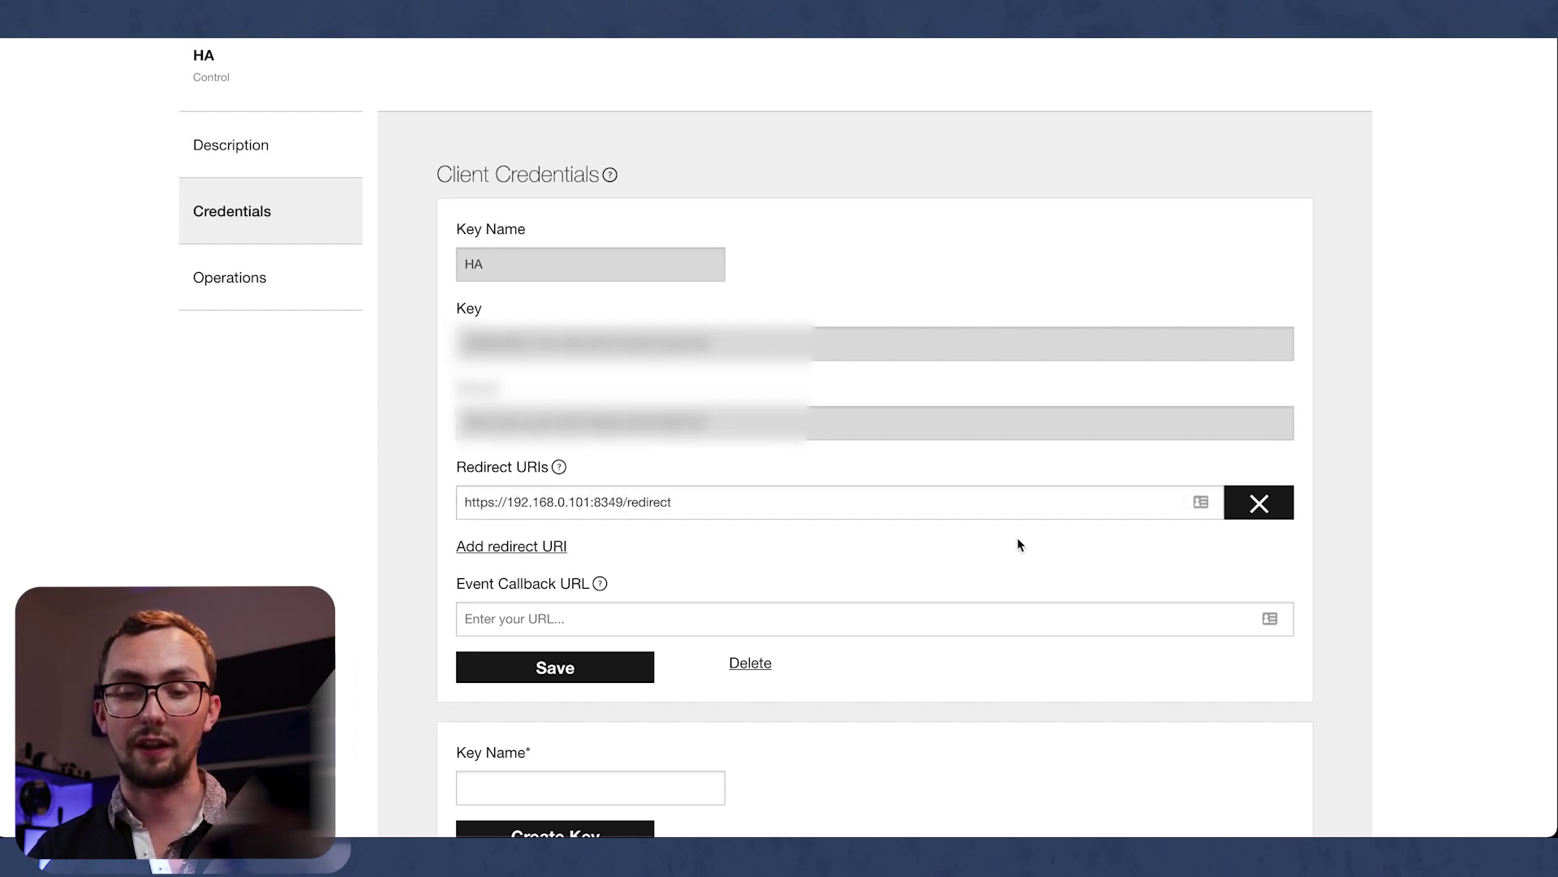
pyautogui.click(600, 674)
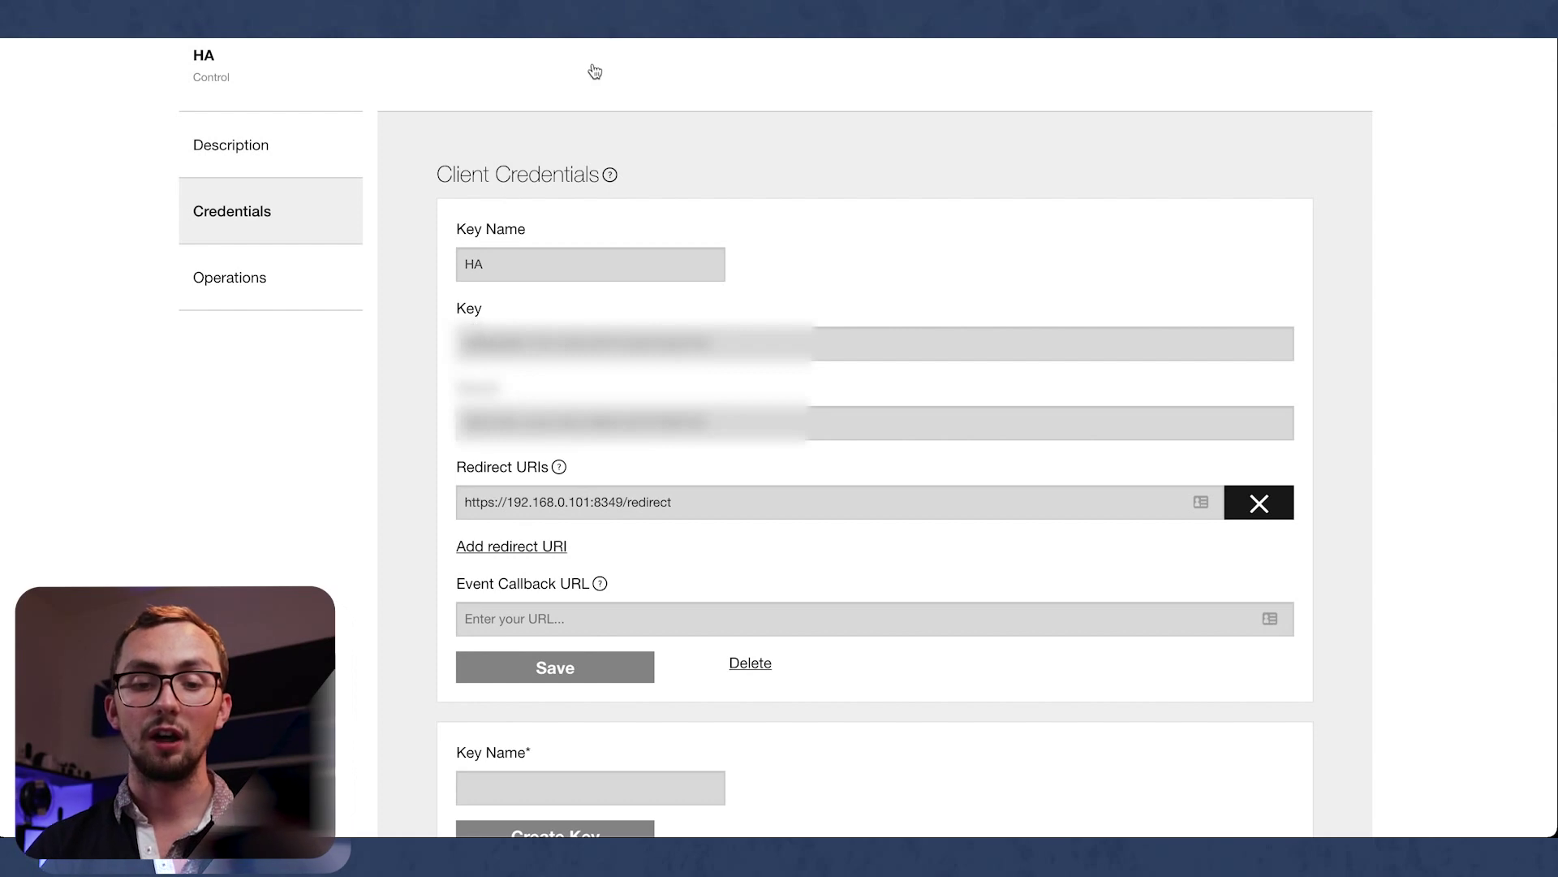
pyautogui.scroll(-1, 503, 584)
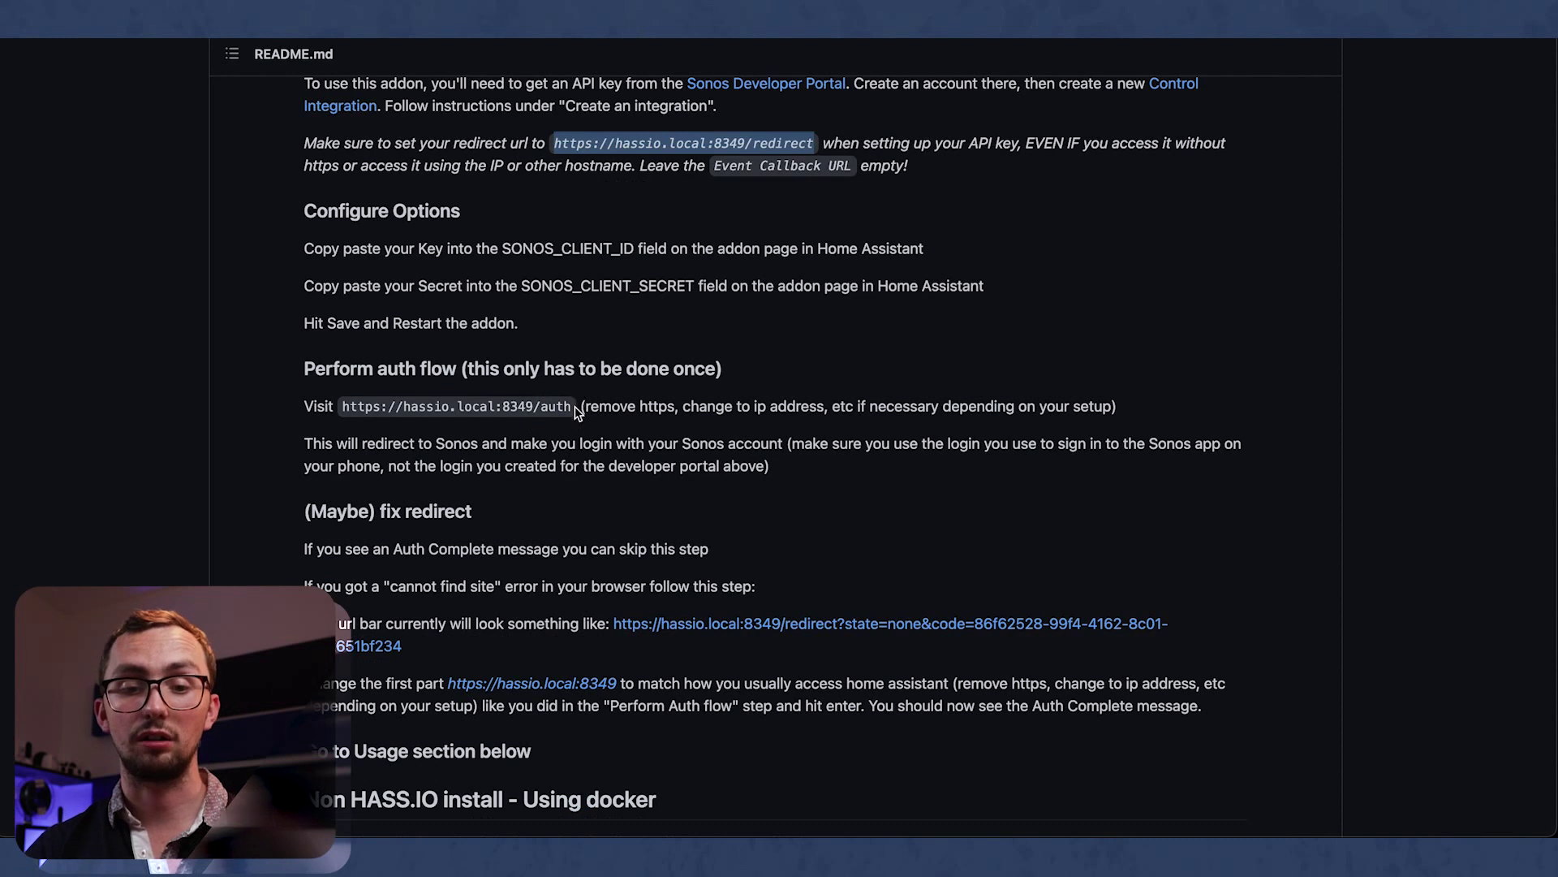
# Step: Copy the README's auth URL and load it in a new browser tab
pyautogui.moveTo(578, 405); pyautogui.dragTo(344, 411)
pyautogui.hotkey('ctrl', 'c')
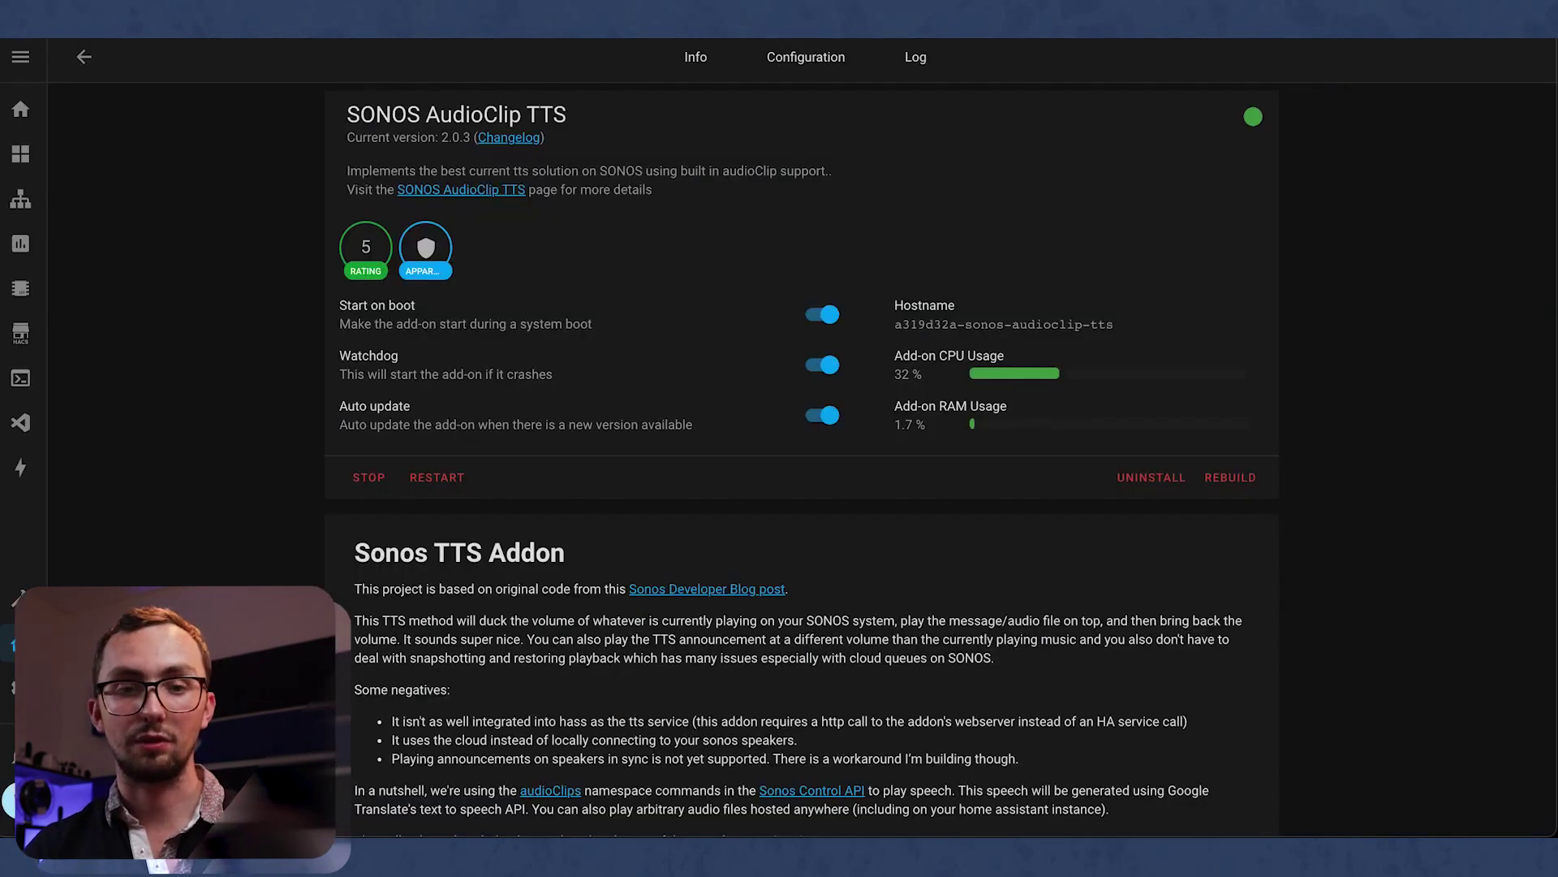
pyautogui.hotkey('ctrl', 't')
pyautogui.hotkey('ctrl', 'v')
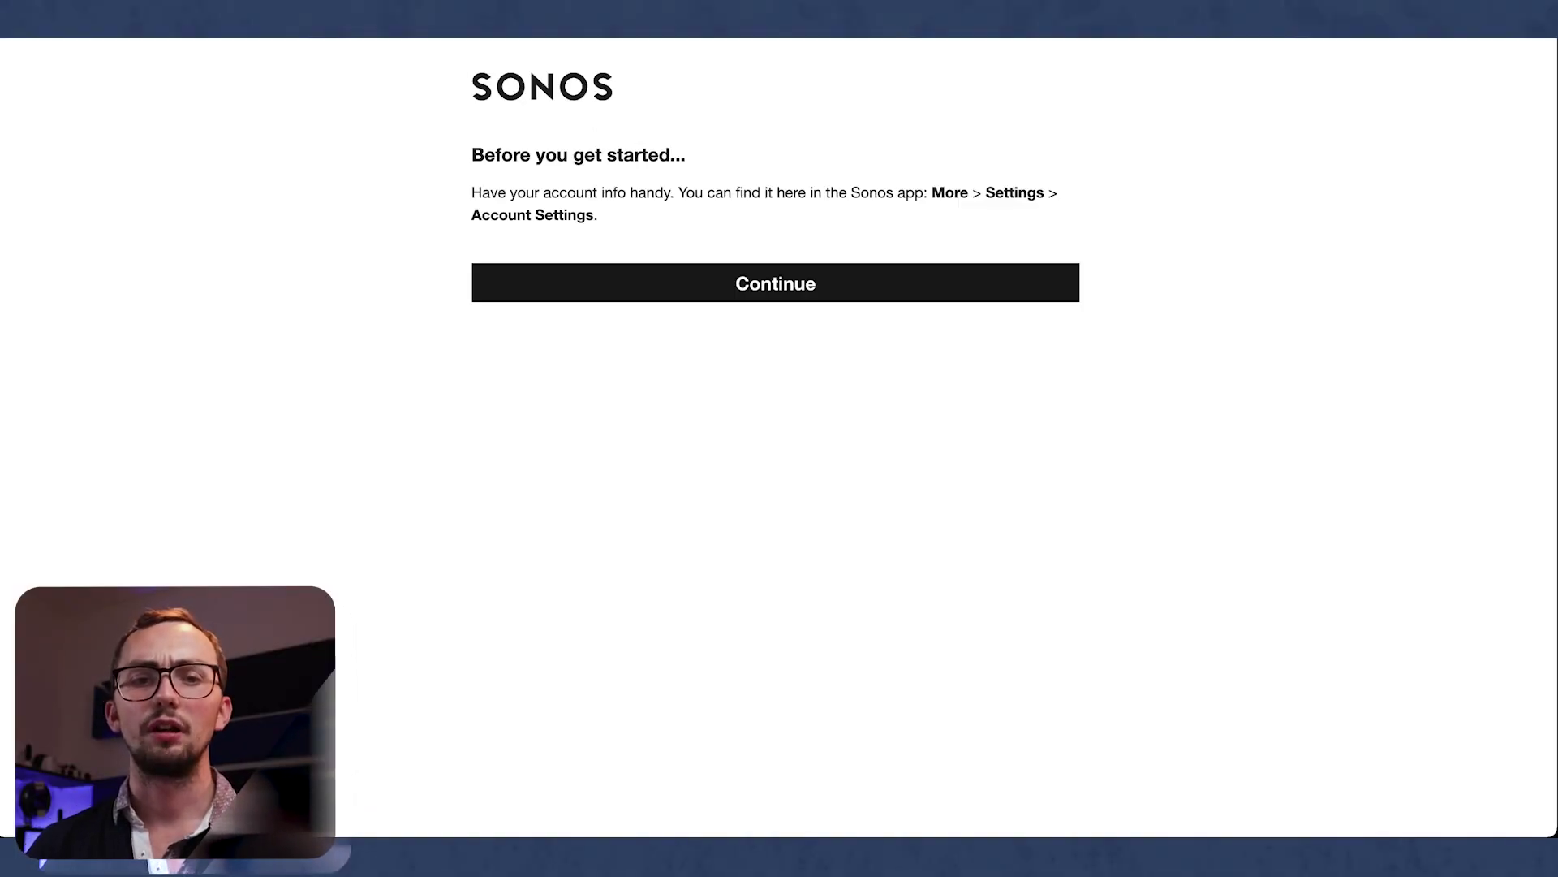
# Step: Sign into the Sonos account with e-mail and password, then approve HA's control access
pyautogui.click(619, 283)
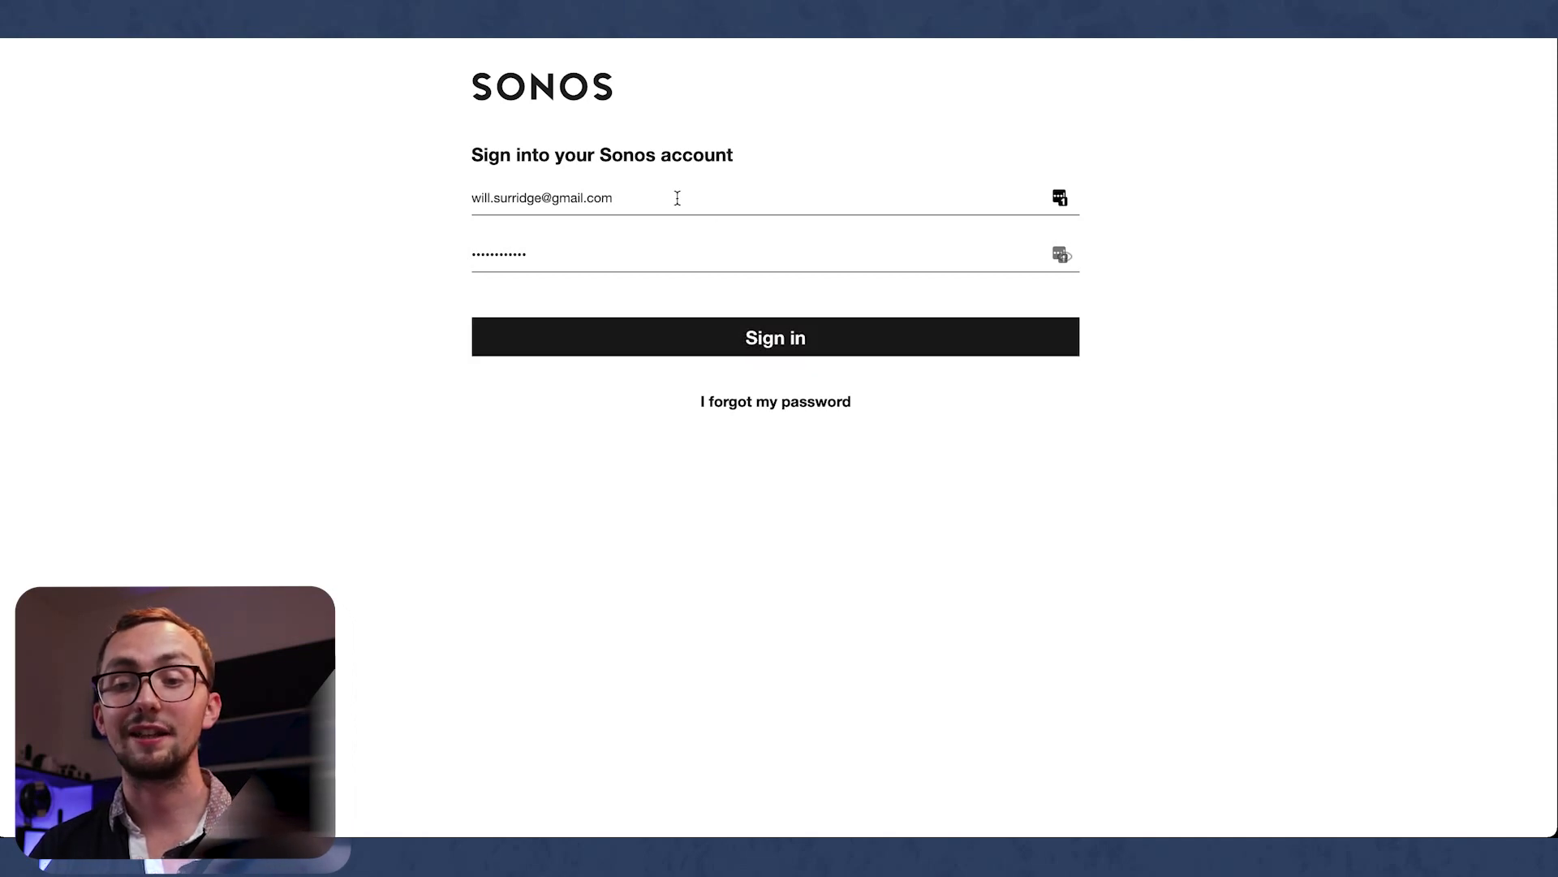
pyautogui.click(672, 251)
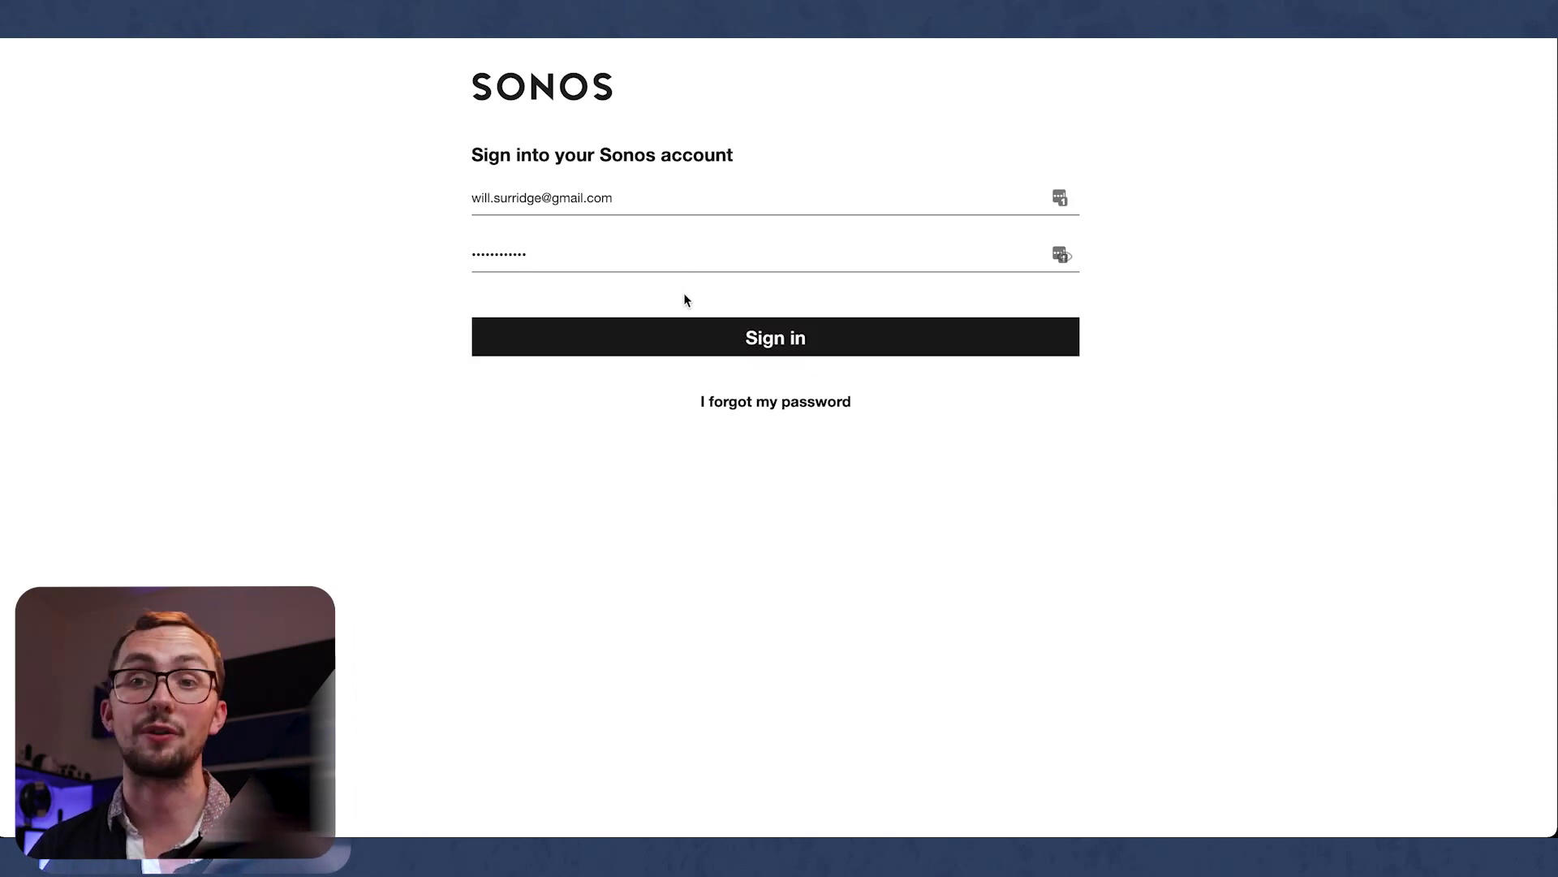
pyautogui.click(705, 339)
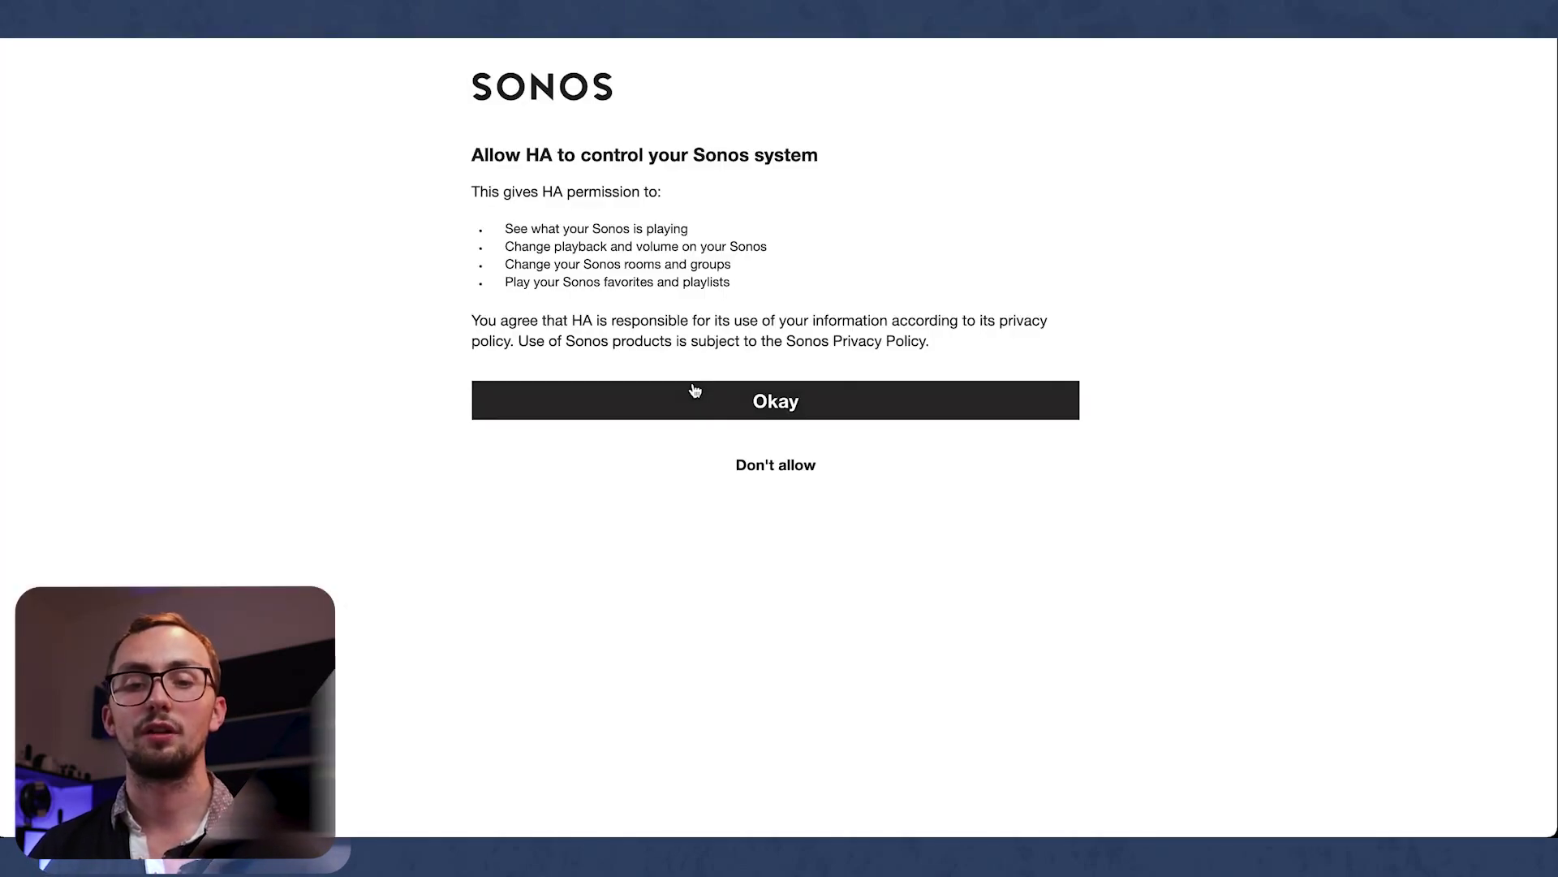
pyautogui.click(693, 383)
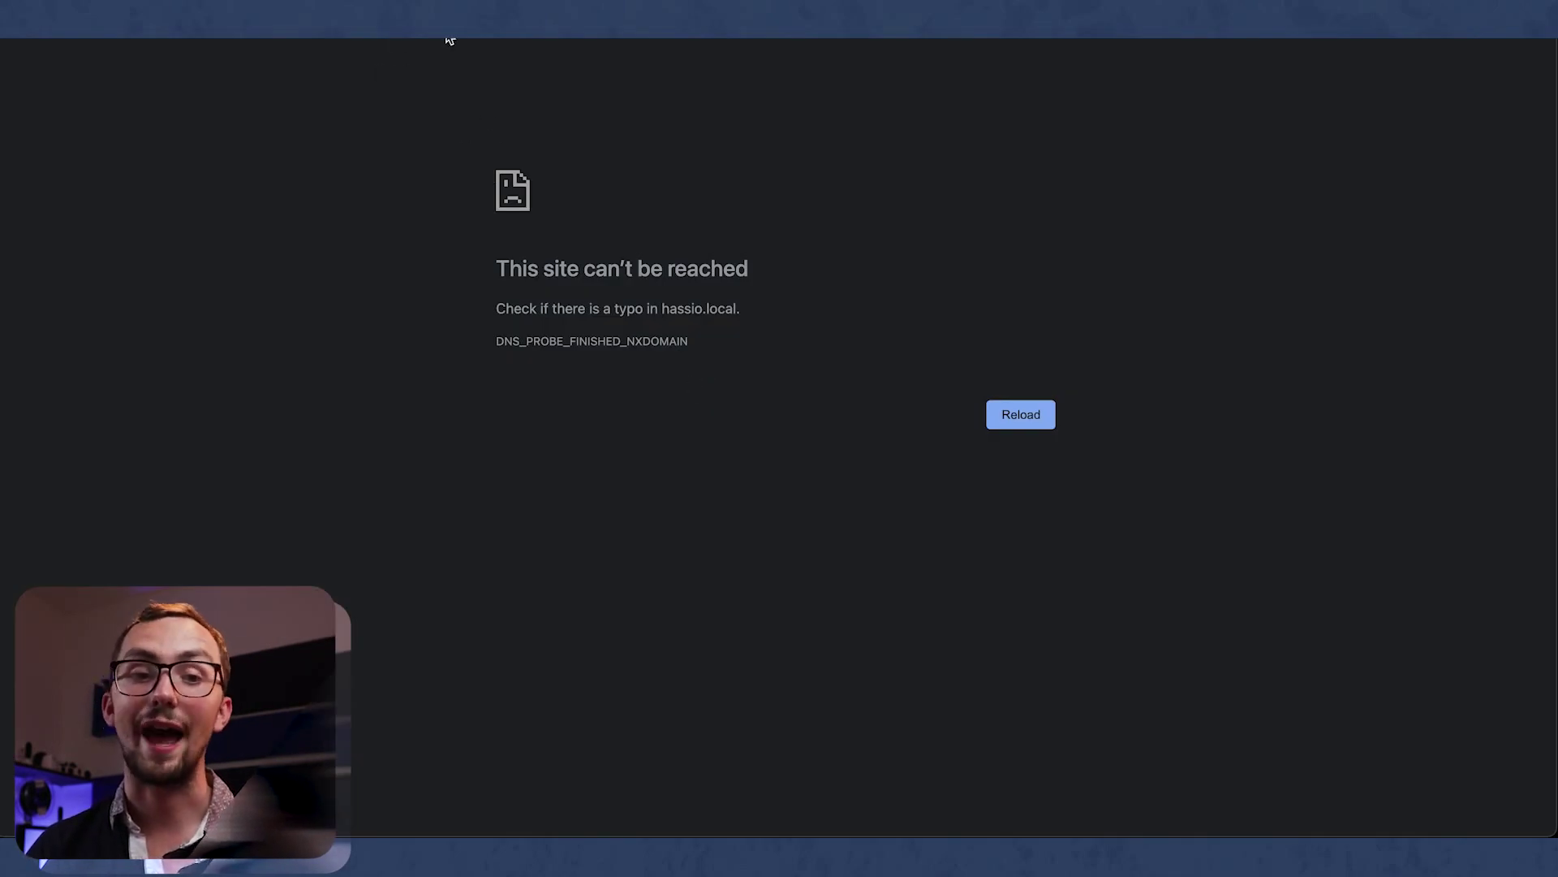
# Step: Retry the Sonos redirect on homeassistant.local over http, then return to the README
pyautogui.hotkey('ctrl', 'w')
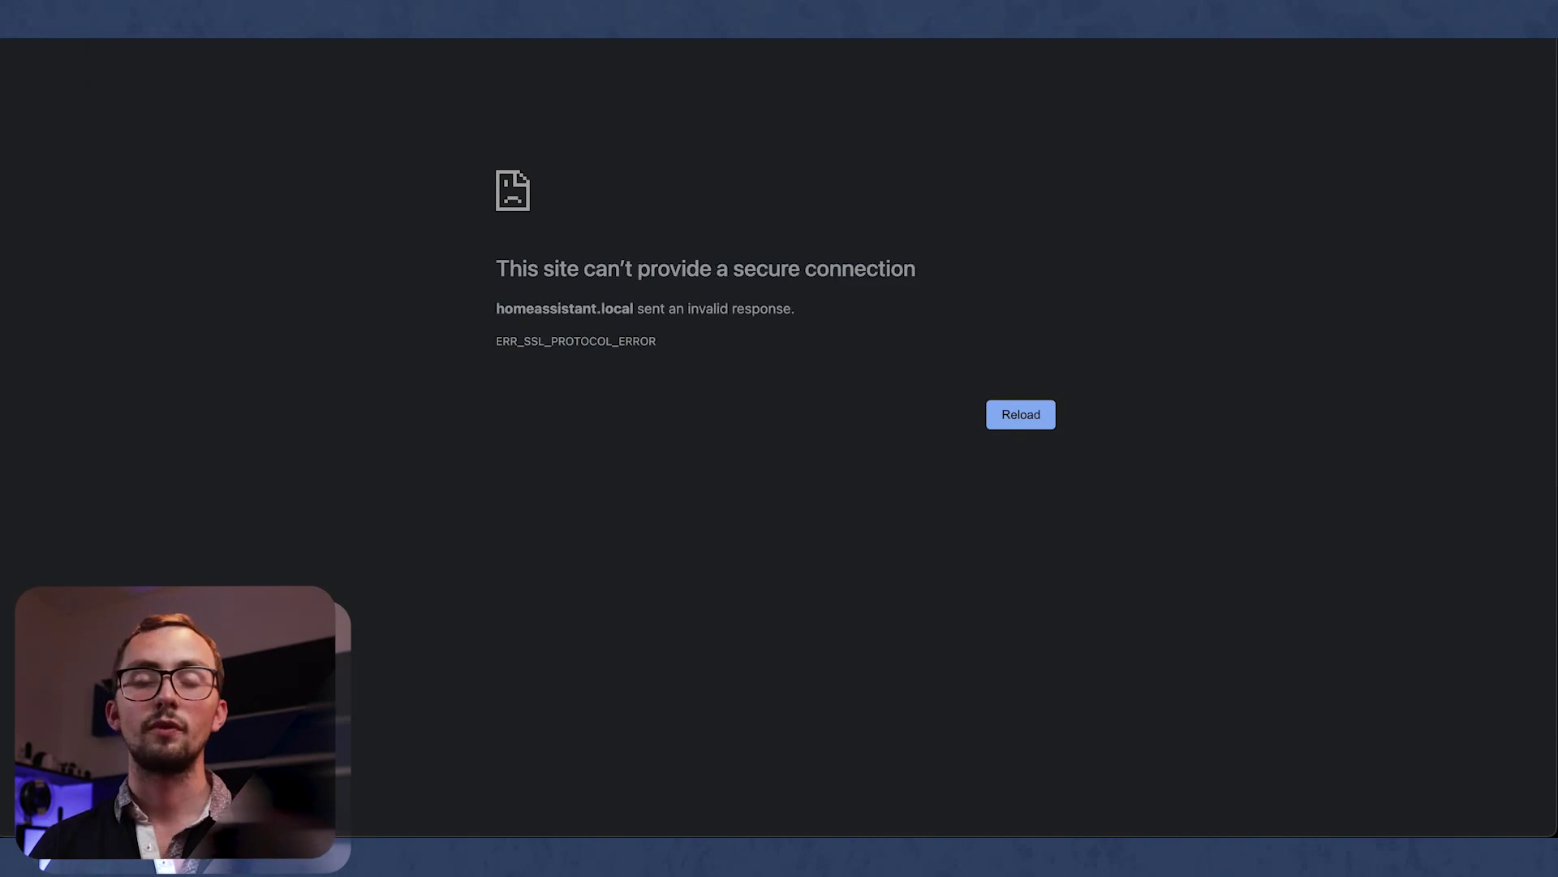
pyautogui.write('http://homeassistant.local:8349/redirect?state=none&code=HedvGPq2')
pyautogui.press('Return')
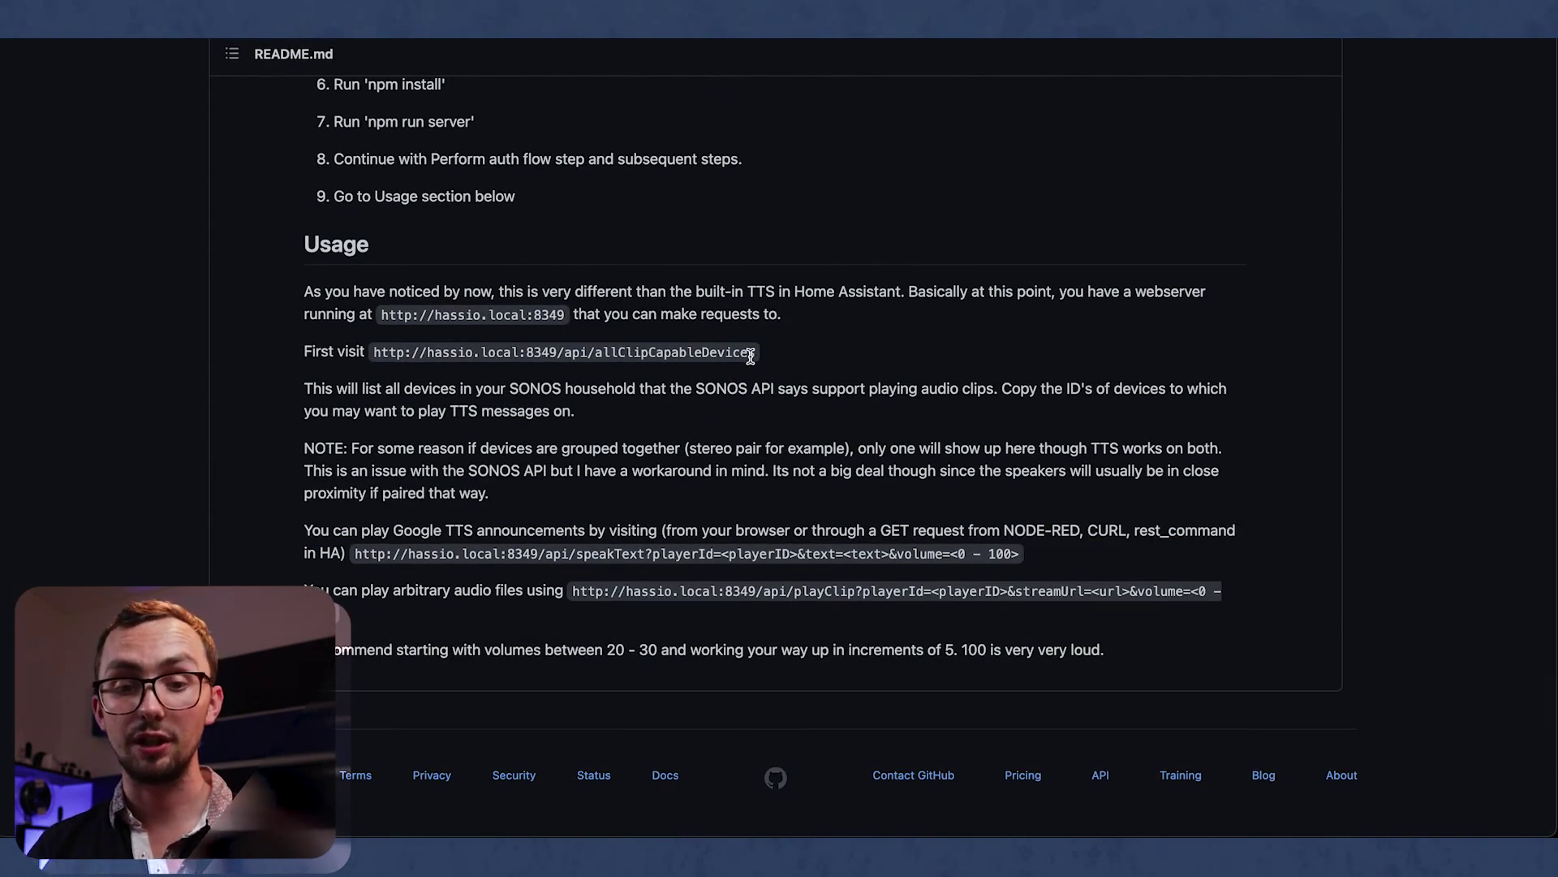
# Step: Load the README's allClipCapableDevices URL with the host changed to homeassistant.local
pyautogui.moveTo(755, 354); pyautogui.dragTo(372, 354)
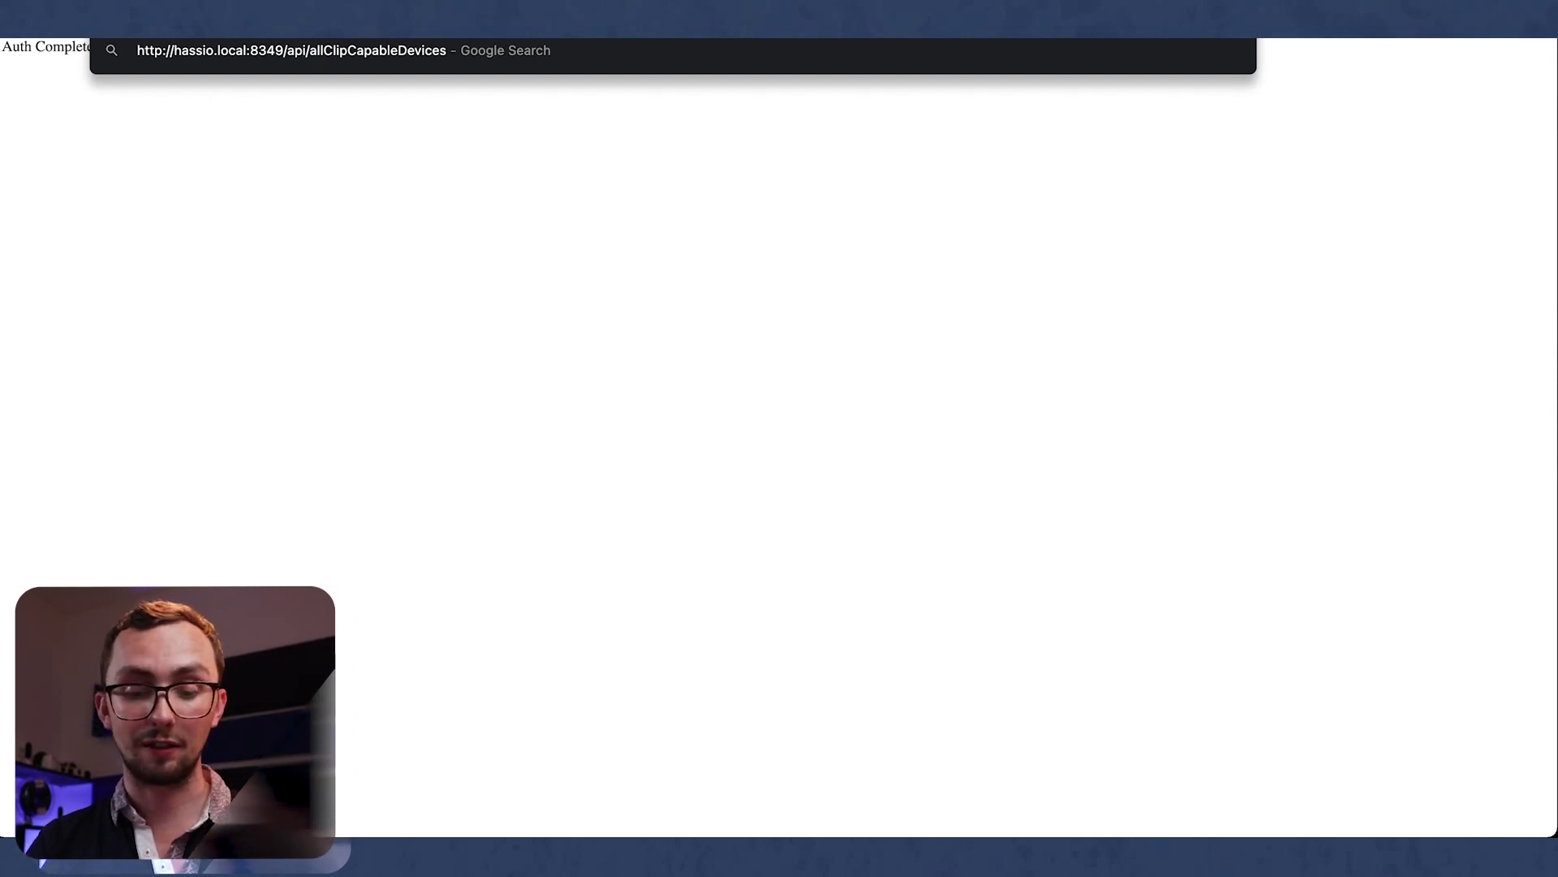
pyautogui.press('BackSpace')
pyautogui.press('BackSpace')
pyautogui.press('BackSpace')
pyautogui.press('BackSpace')
pyautogui.press('BackSpace')
pyautogui.press('BackSpace')
pyautogui.press('BackSpace')
pyautogui.press('BackSpace')
pyautogui.press('BackSpace')
pyautogui.press('BackSpace')
pyautogui.press('BackSpace')
pyautogui.write('omes')
pyautogui.press('BackSpace')
pyautogui.write('assistant.local')
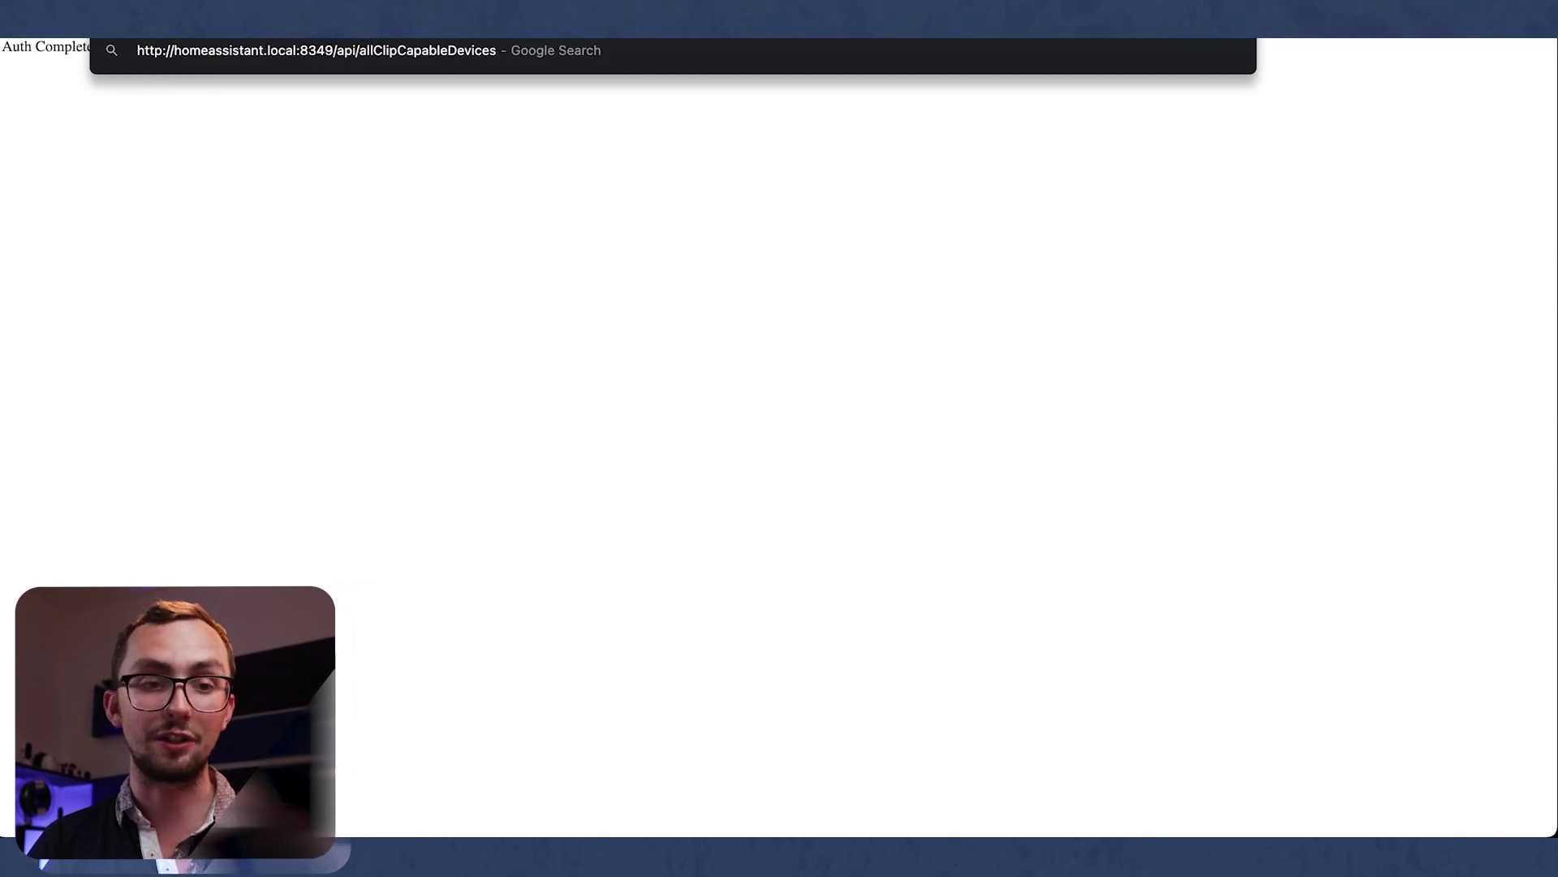
pyautogui.press('Return')
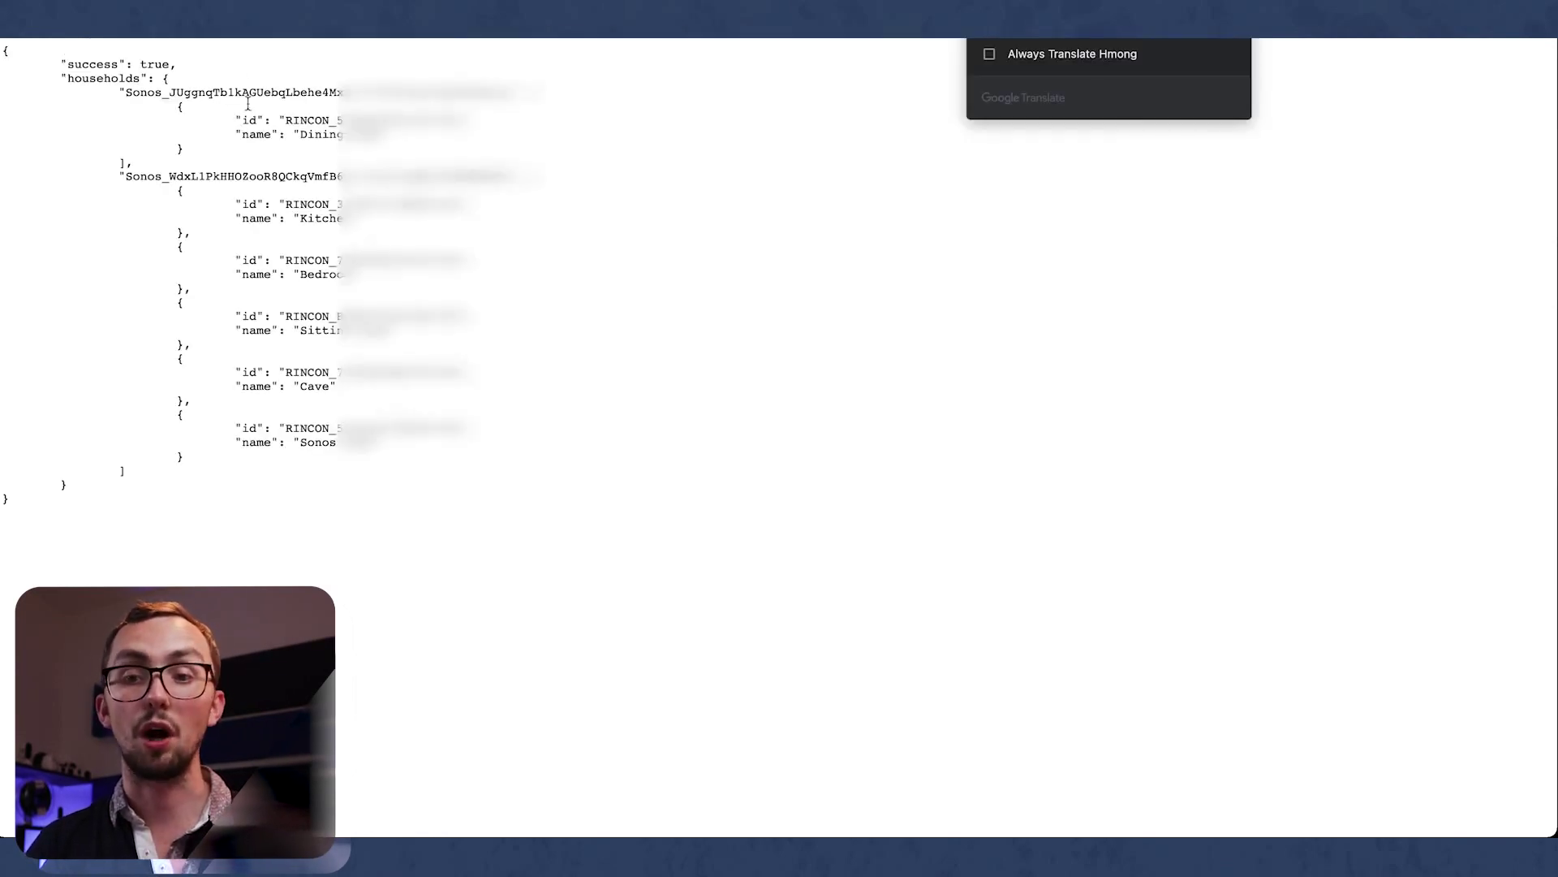
# Step: Copy one Sonos speaker's id from the returned device list
pyautogui.moveTo(139, 49); pyautogui.dragTo(446, 353)
pyautogui.click(422, 489)
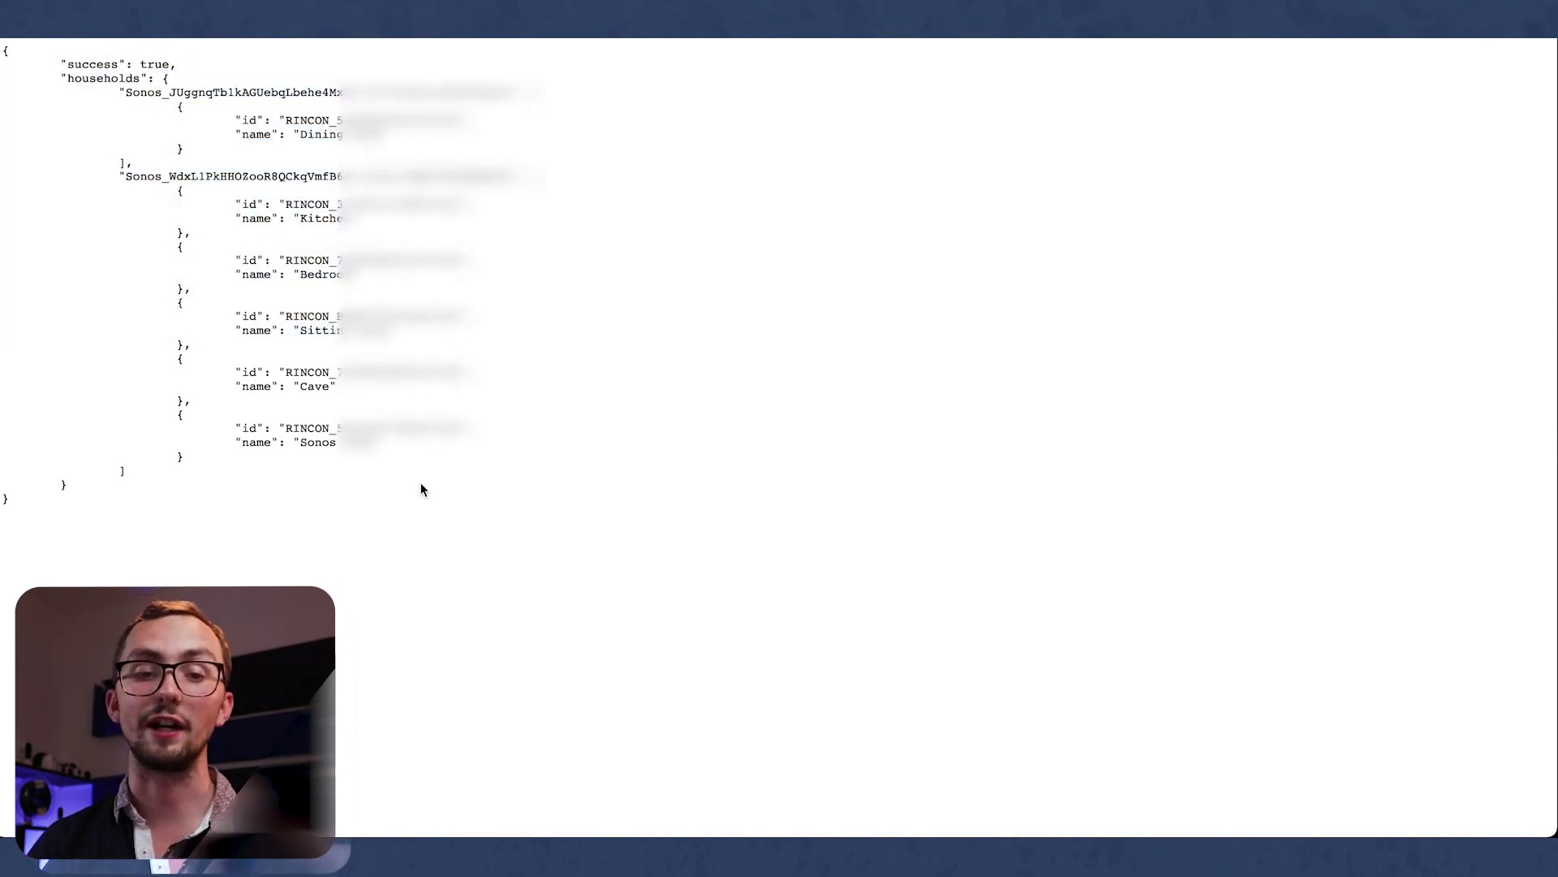
pyautogui.doubleClick(314, 218)
pyautogui.click(314, 217)
pyautogui.doubleClick(297, 316)
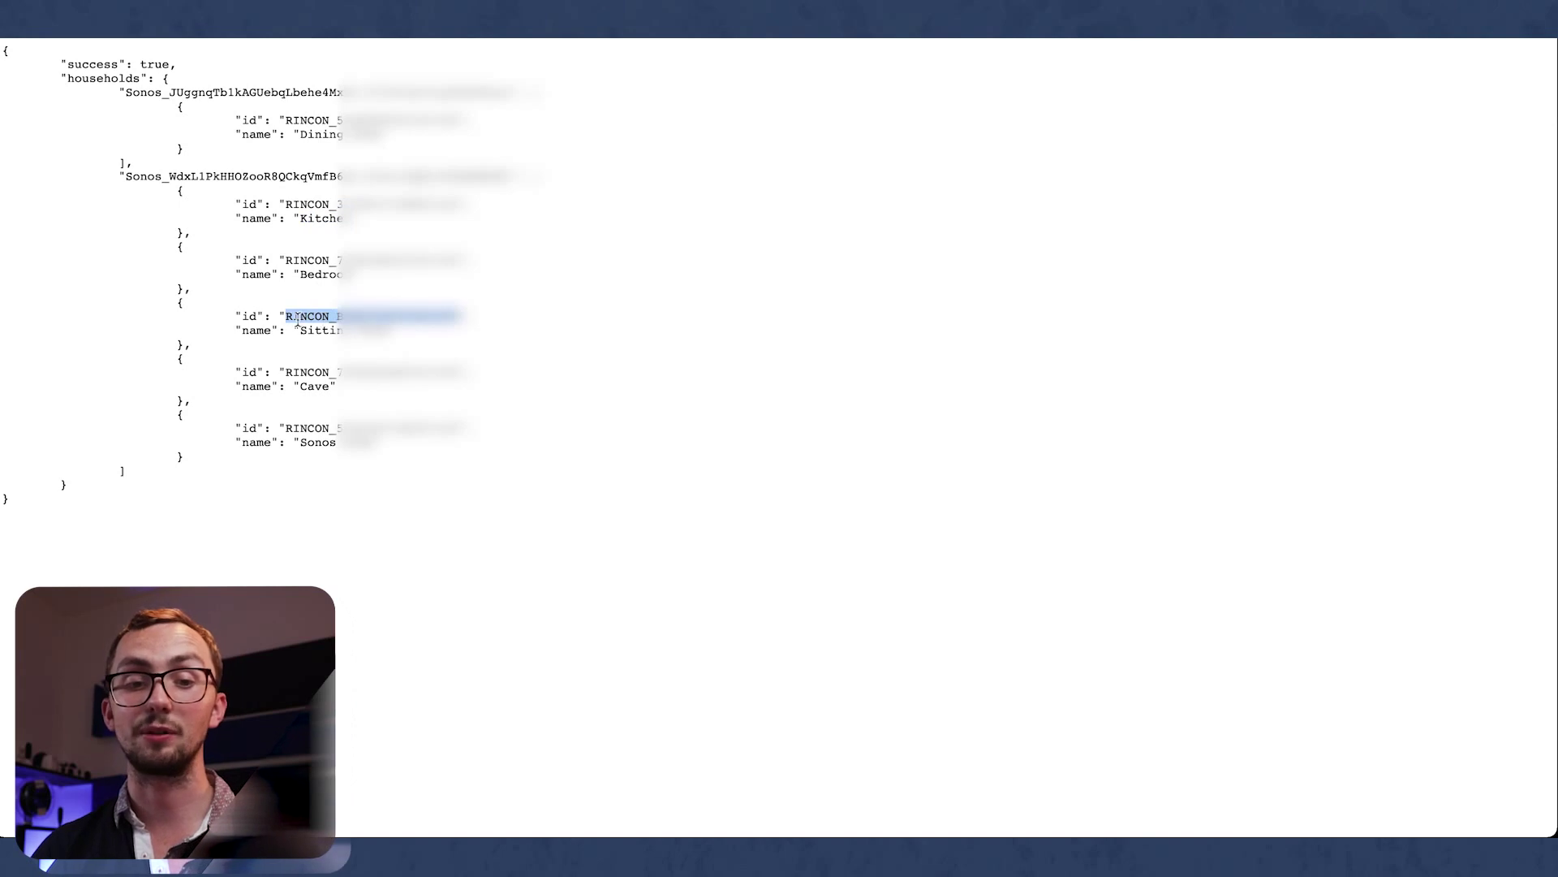
pyautogui.press('super+c')
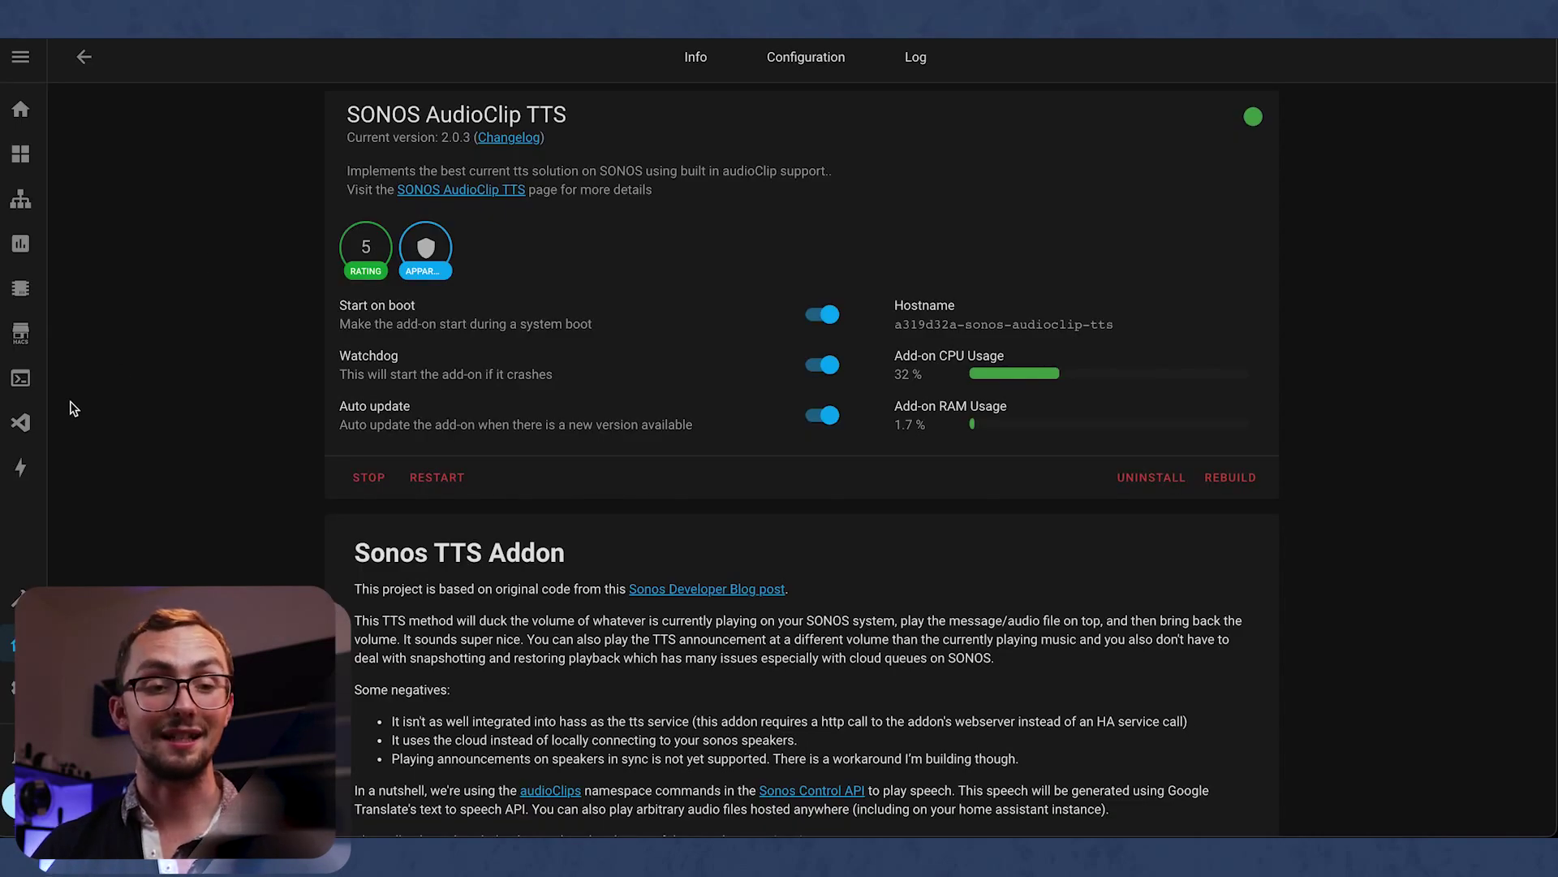
# Step: Open input_select.yaml and paste a copy of the follow_host block at the file's end
pyautogui.click(20, 426)
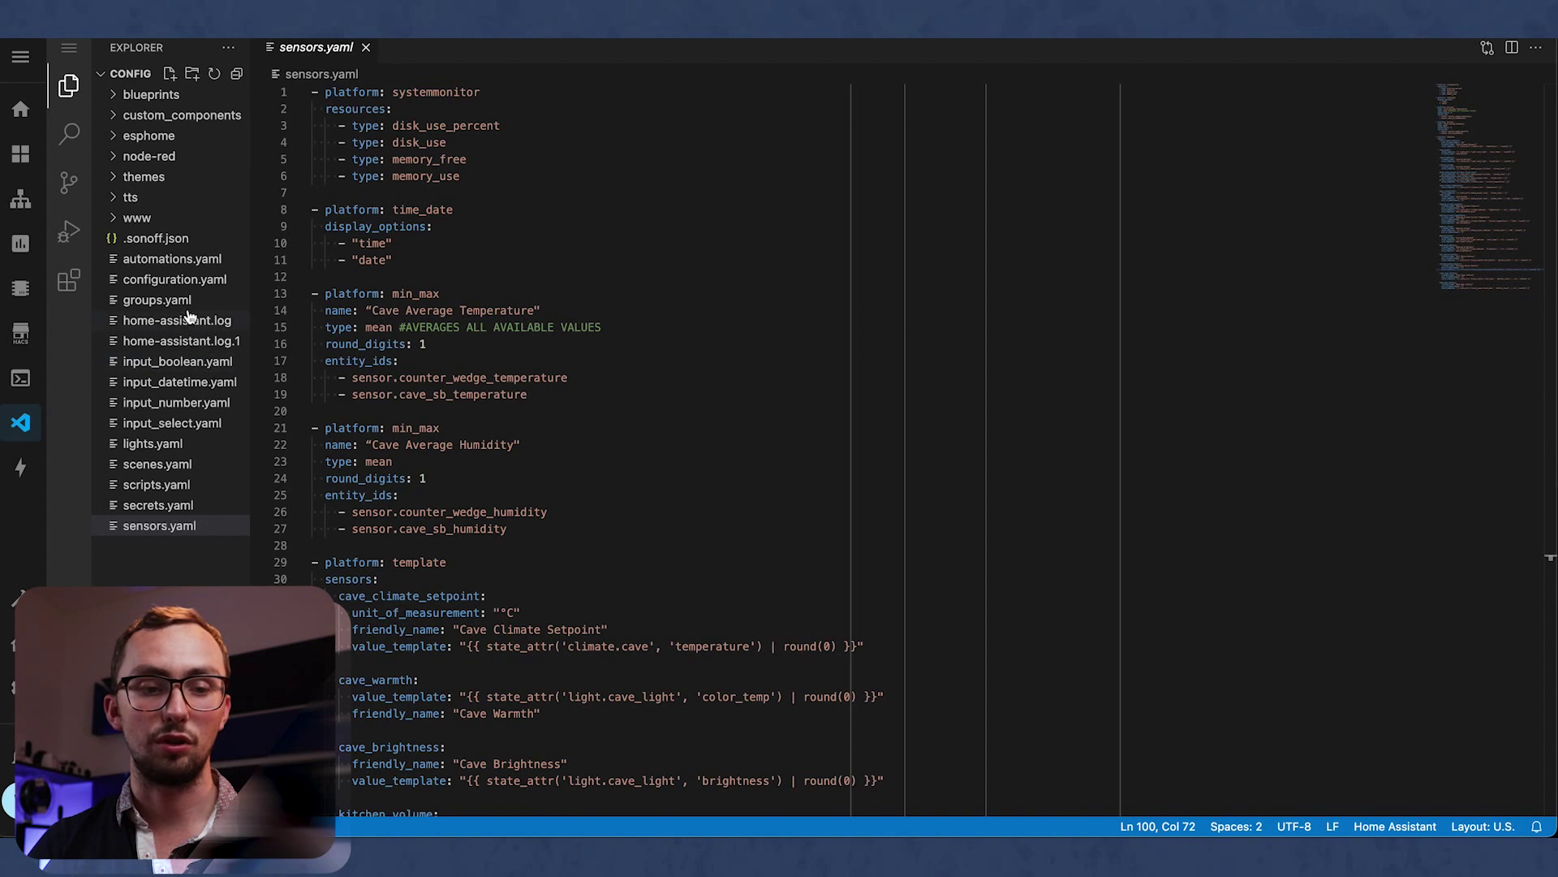
pyautogui.click(203, 423)
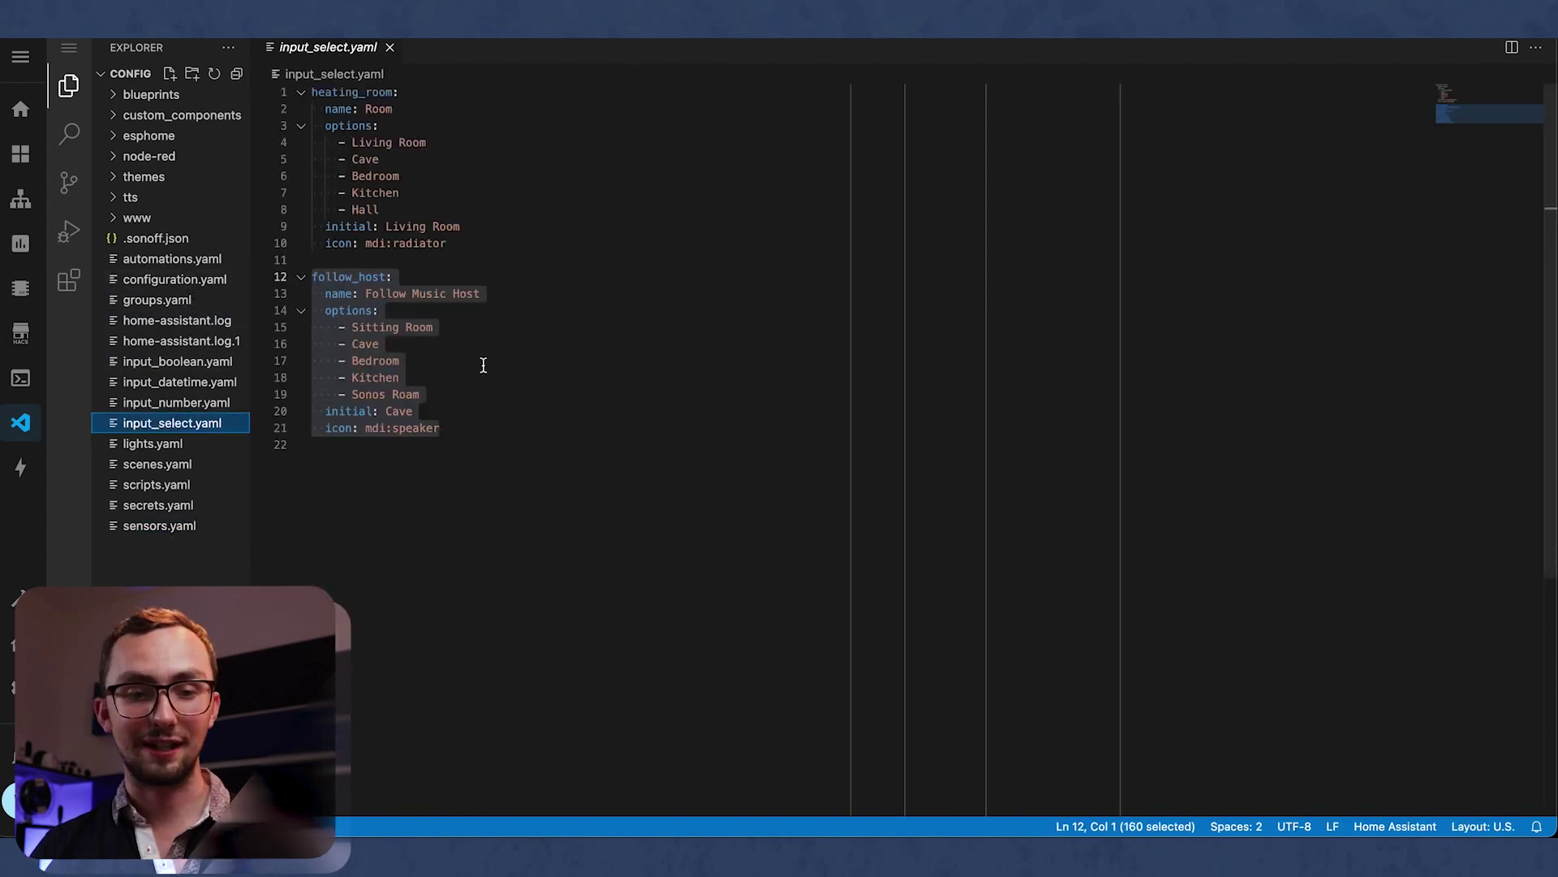
pyautogui.click(493, 438)
pyautogui.moveTo(494, 438); pyautogui.dragTo(289, 285)
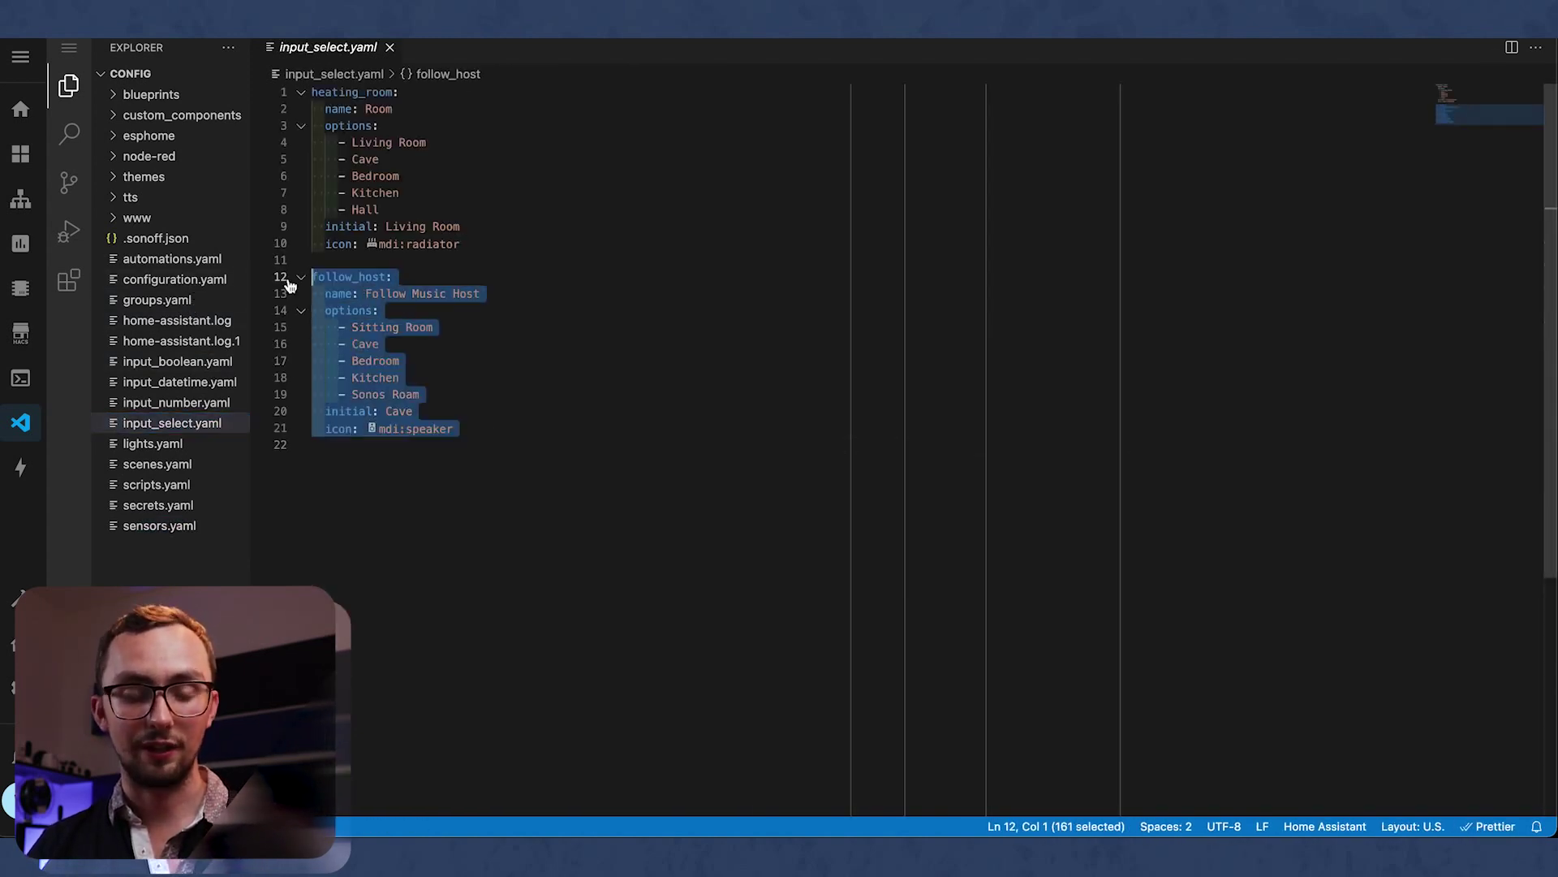
pyautogui.hotkey('ctrl', 'c')
pyautogui.click(422, 438)
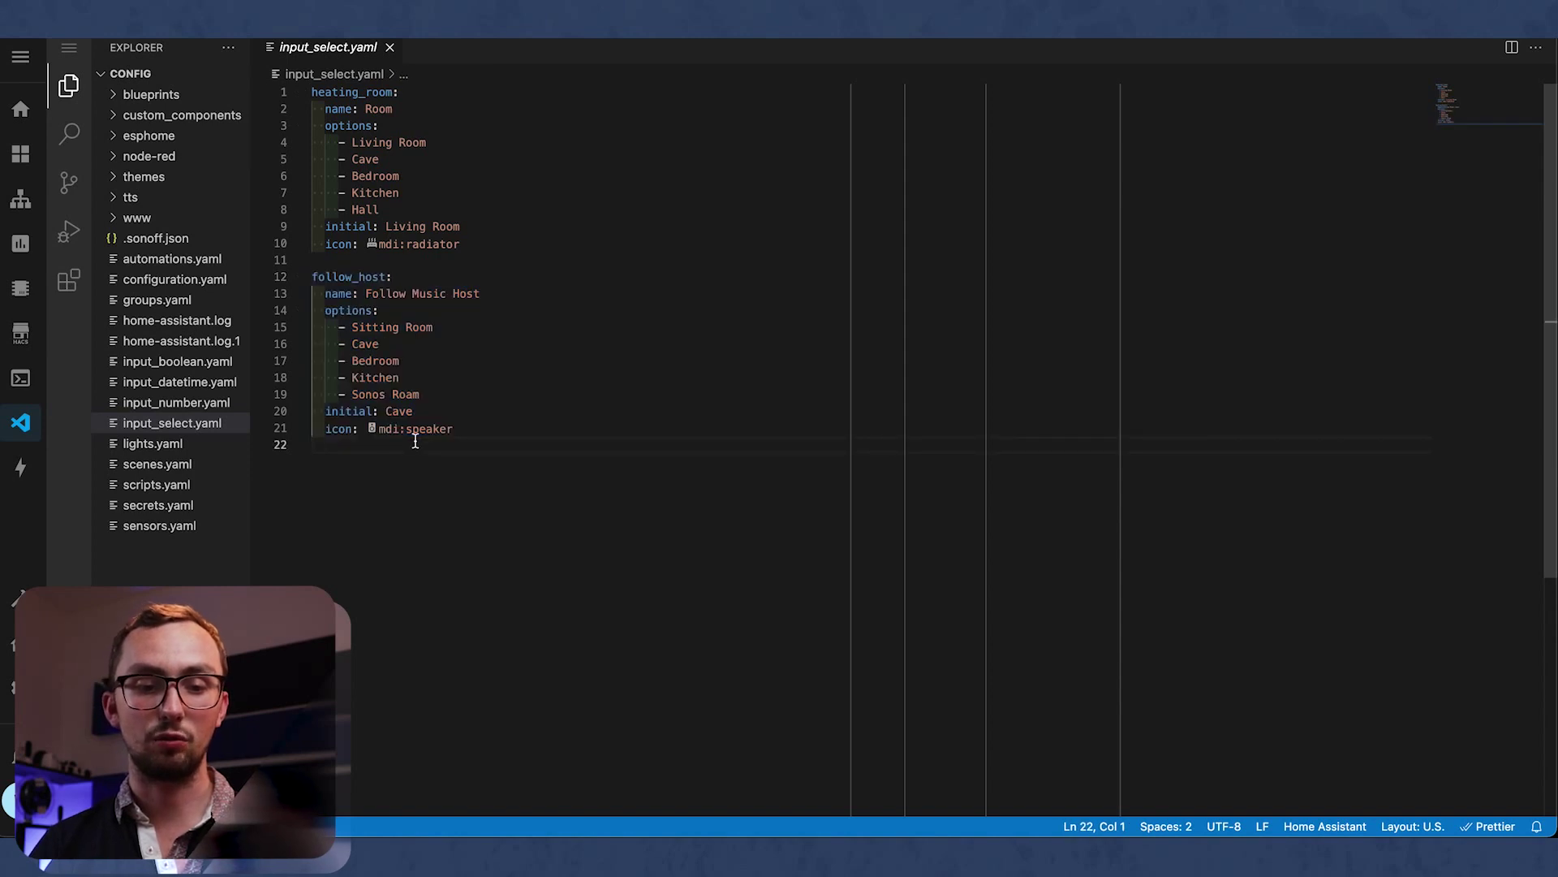
pyautogui.press('Return')
pyautogui.hotkey('ctrl', 'v')
# Step: Un-indent the pasted key and rename it from follow_host to sonos_tts
pyautogui.click(326, 461)
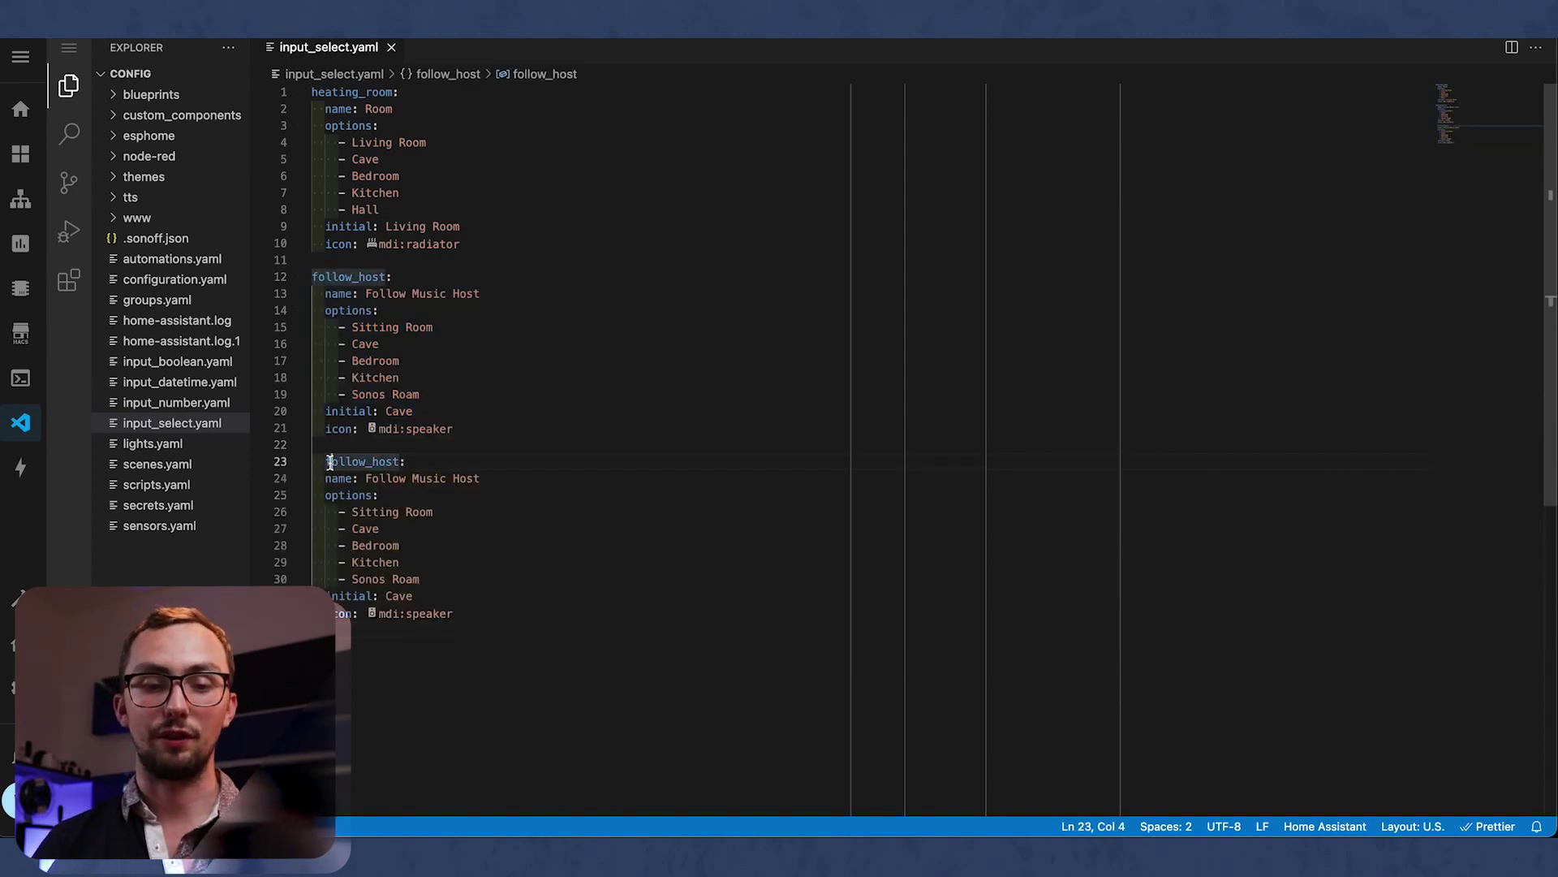
pyautogui.press('BackSpace')
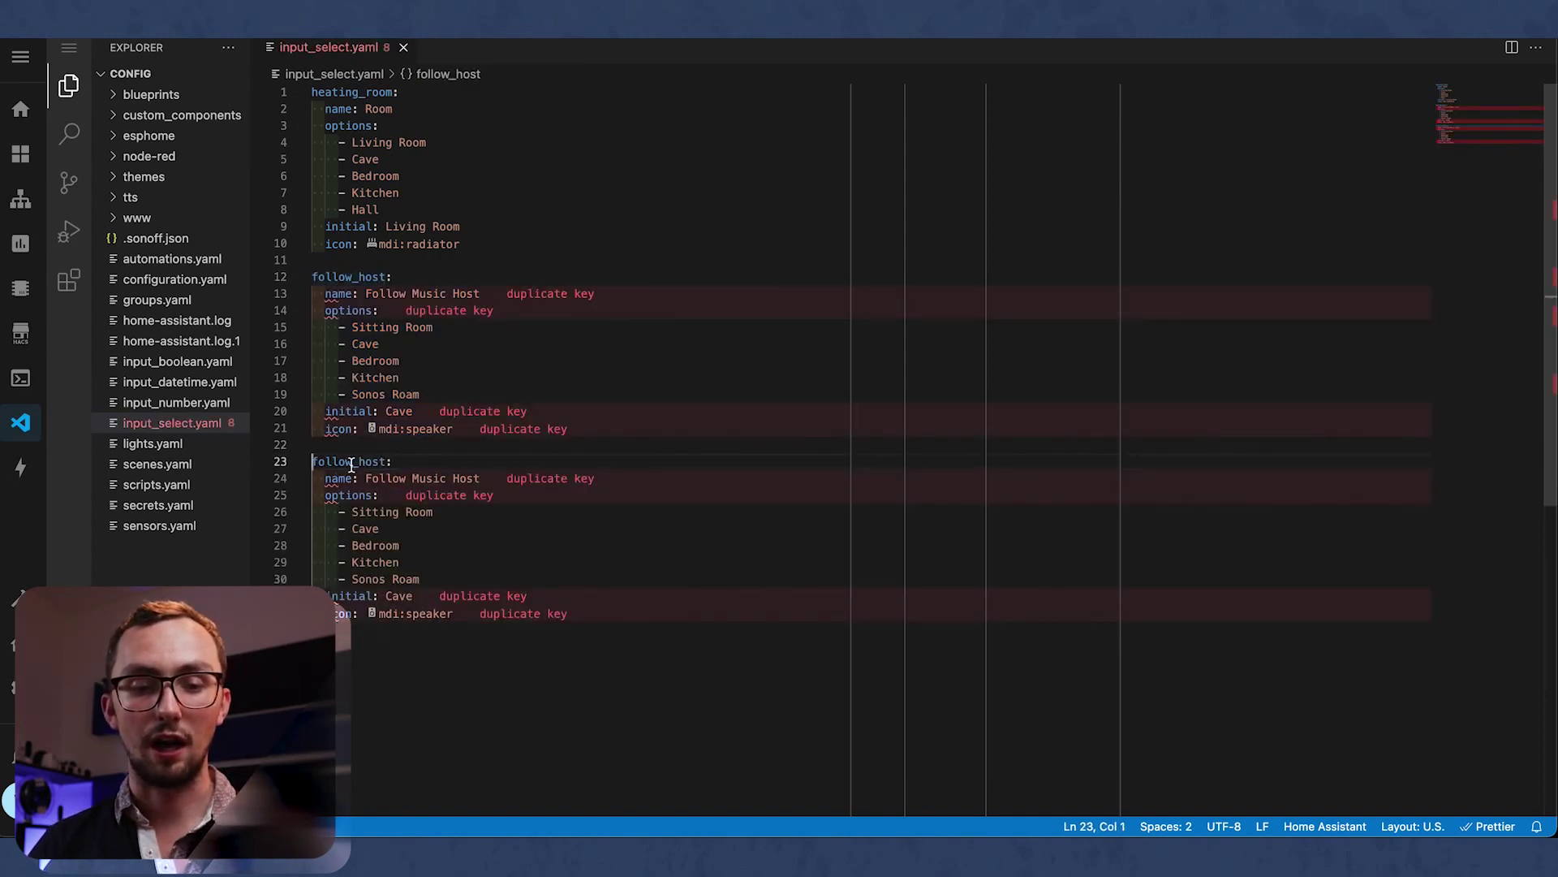
pyautogui.moveTo(351, 463); pyautogui.dragTo(310, 466)
pyautogui.write('sonos')
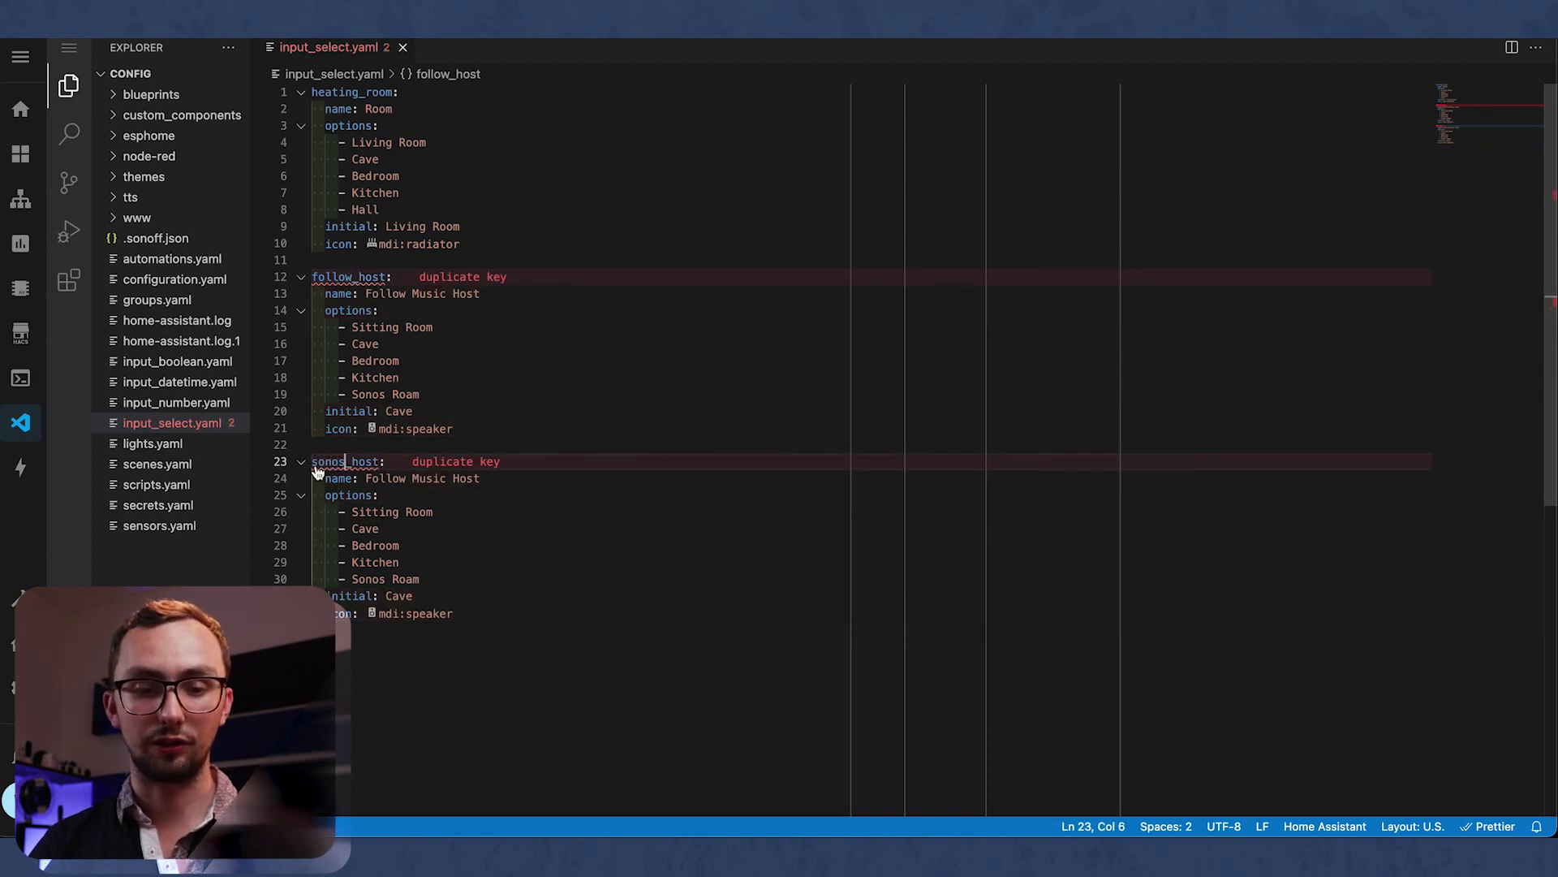
pyautogui.click(379, 461)
pyautogui.press('BackSpace')
pyautogui.press('BackSpace')
pyautogui.press('BackSpace')
pyautogui.press('BackSpace')
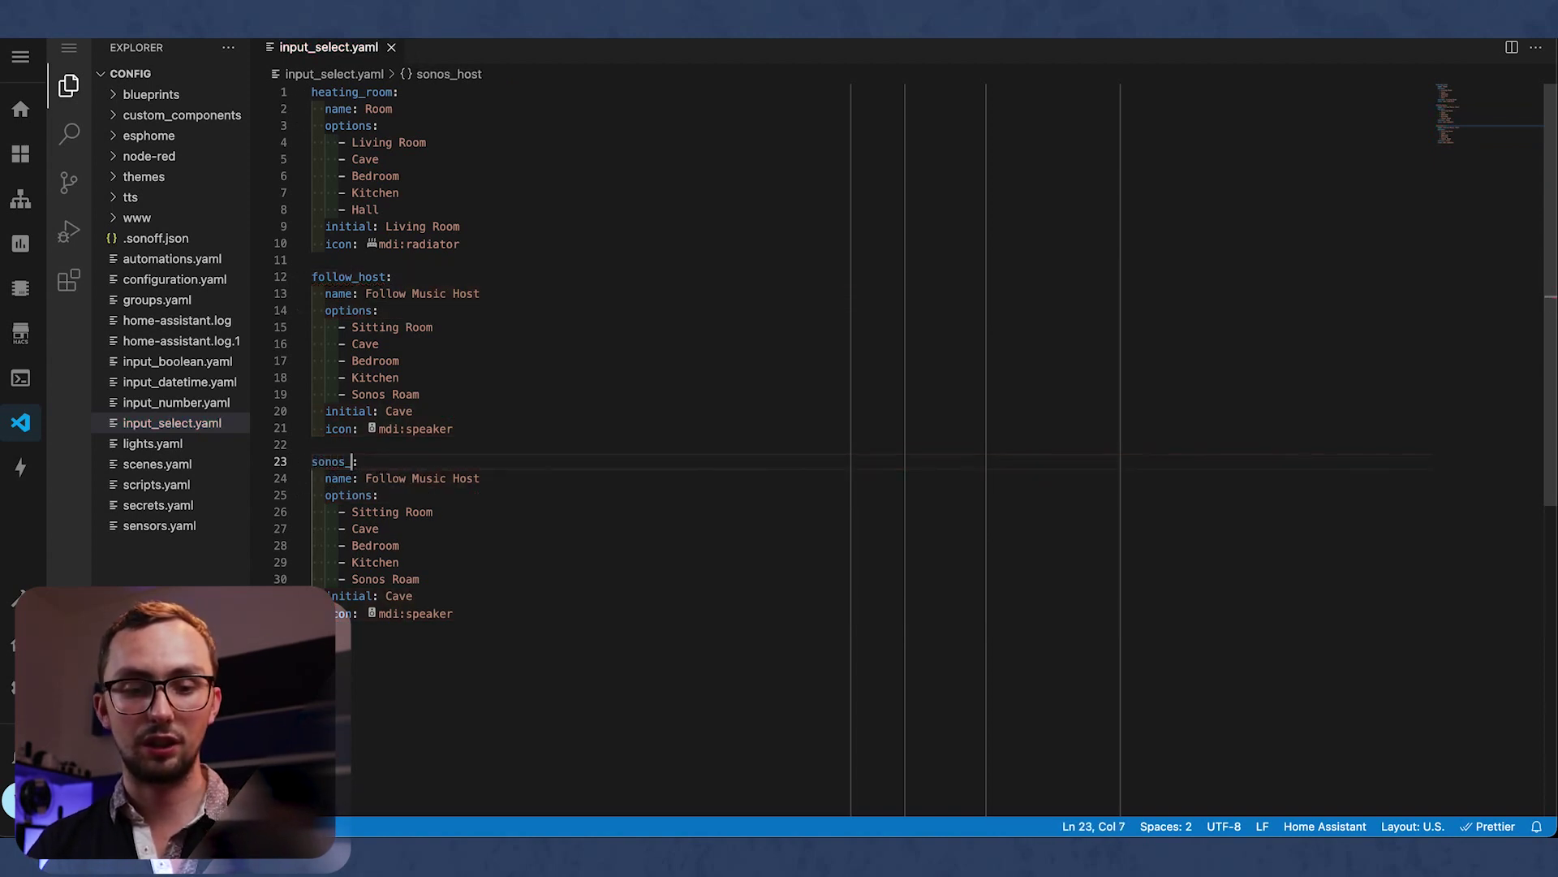
pyautogui.write('tts')
pyautogui.click(448, 610)
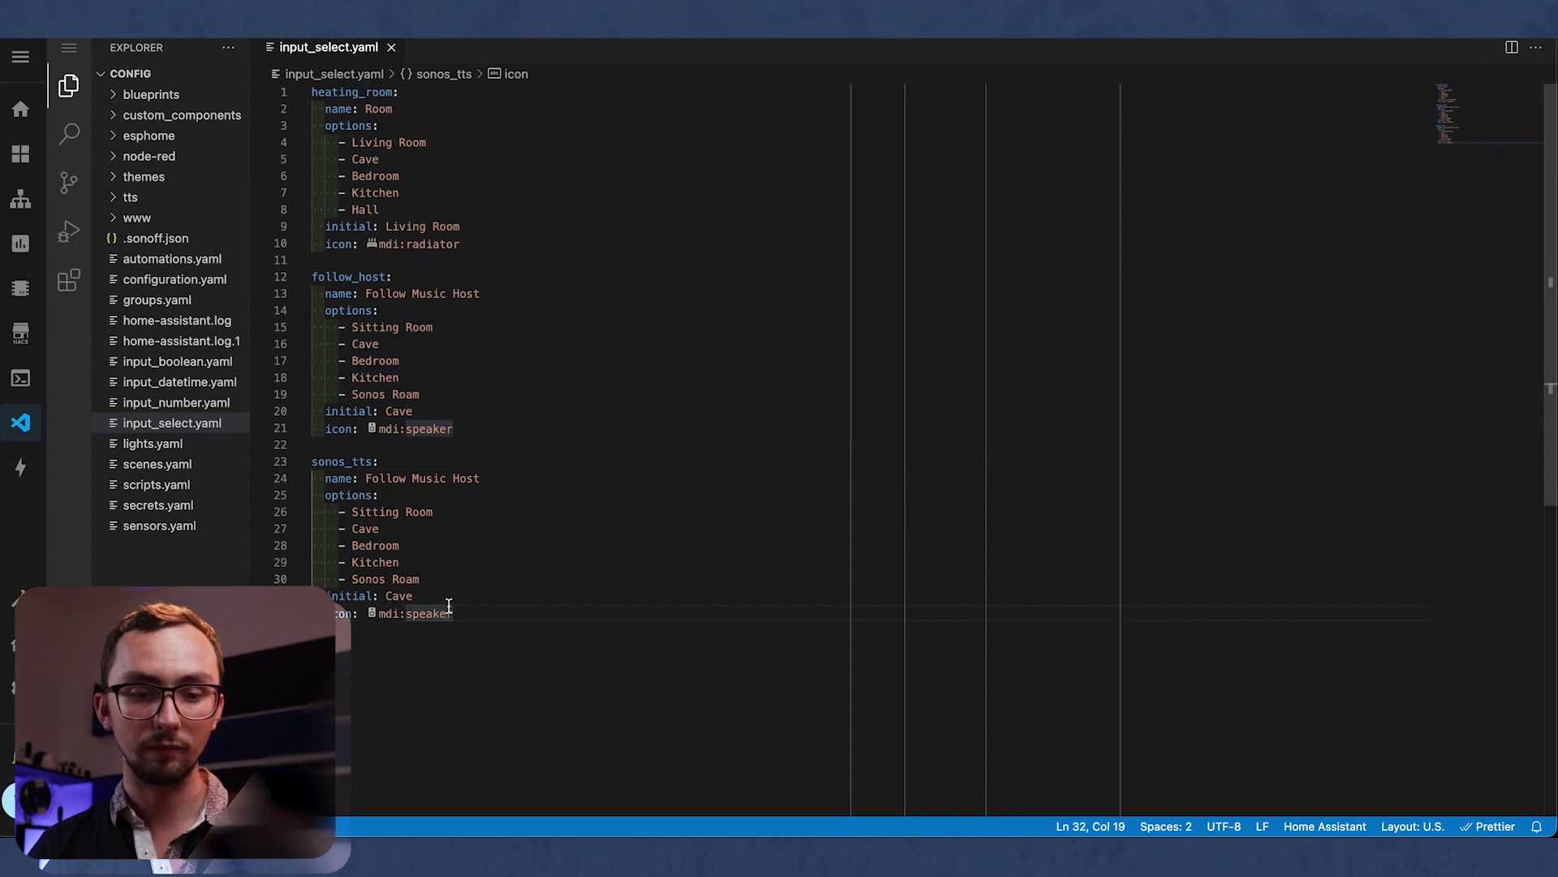
pyautogui.click(448, 596)
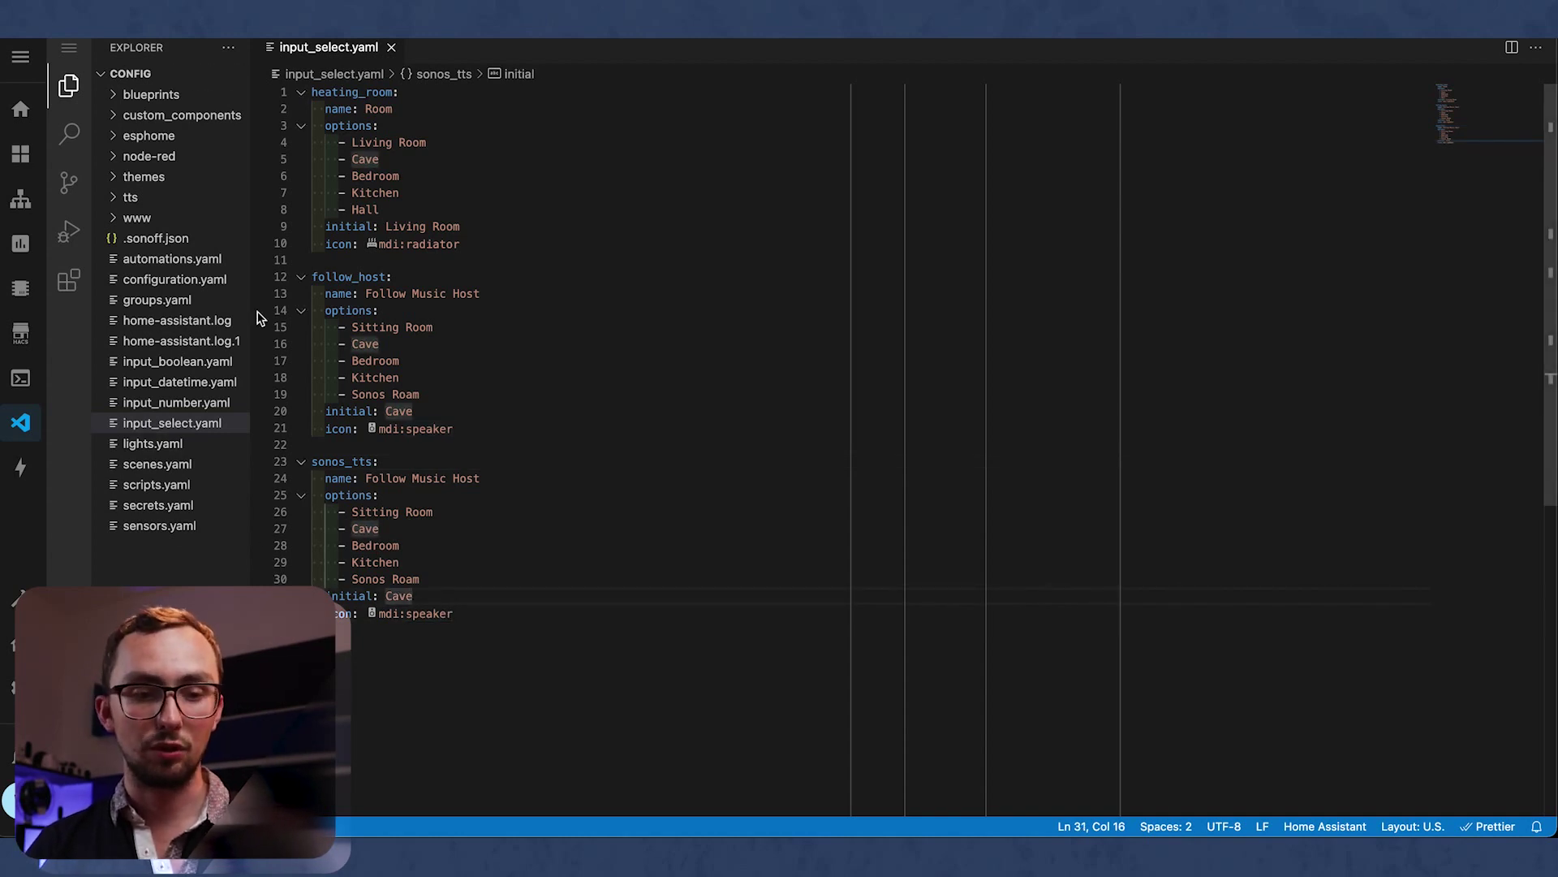
pyautogui.click(172, 423)
pyautogui.click(150, 560)
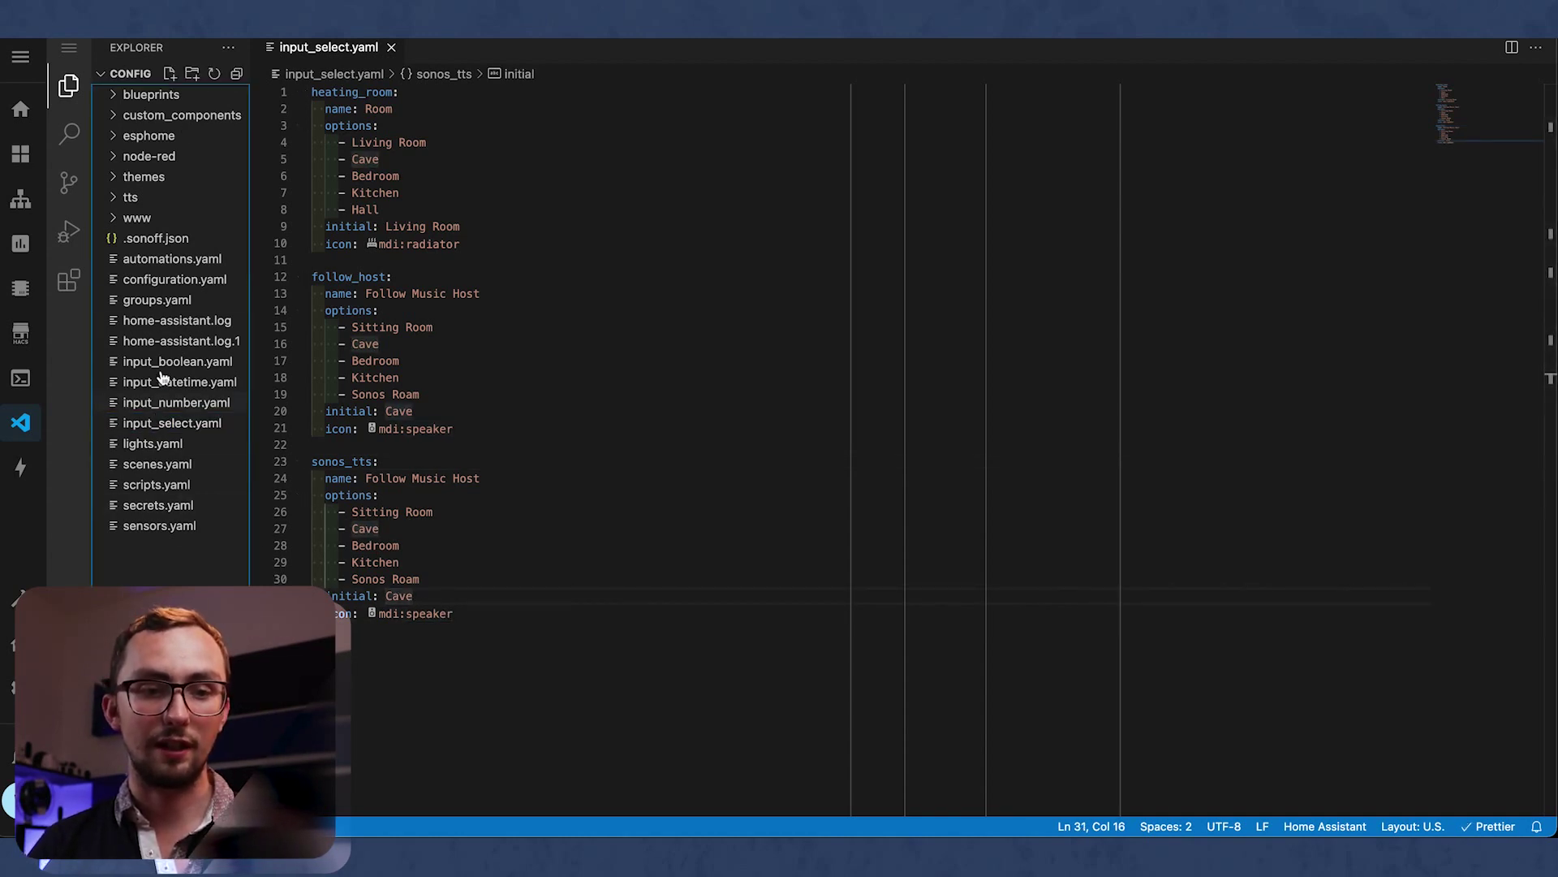
# Step: Create input_text.yaml defining sonos_tts with name 'Sonos TTS' and initial 'Hello Tim'
pyautogui.click(170, 74)
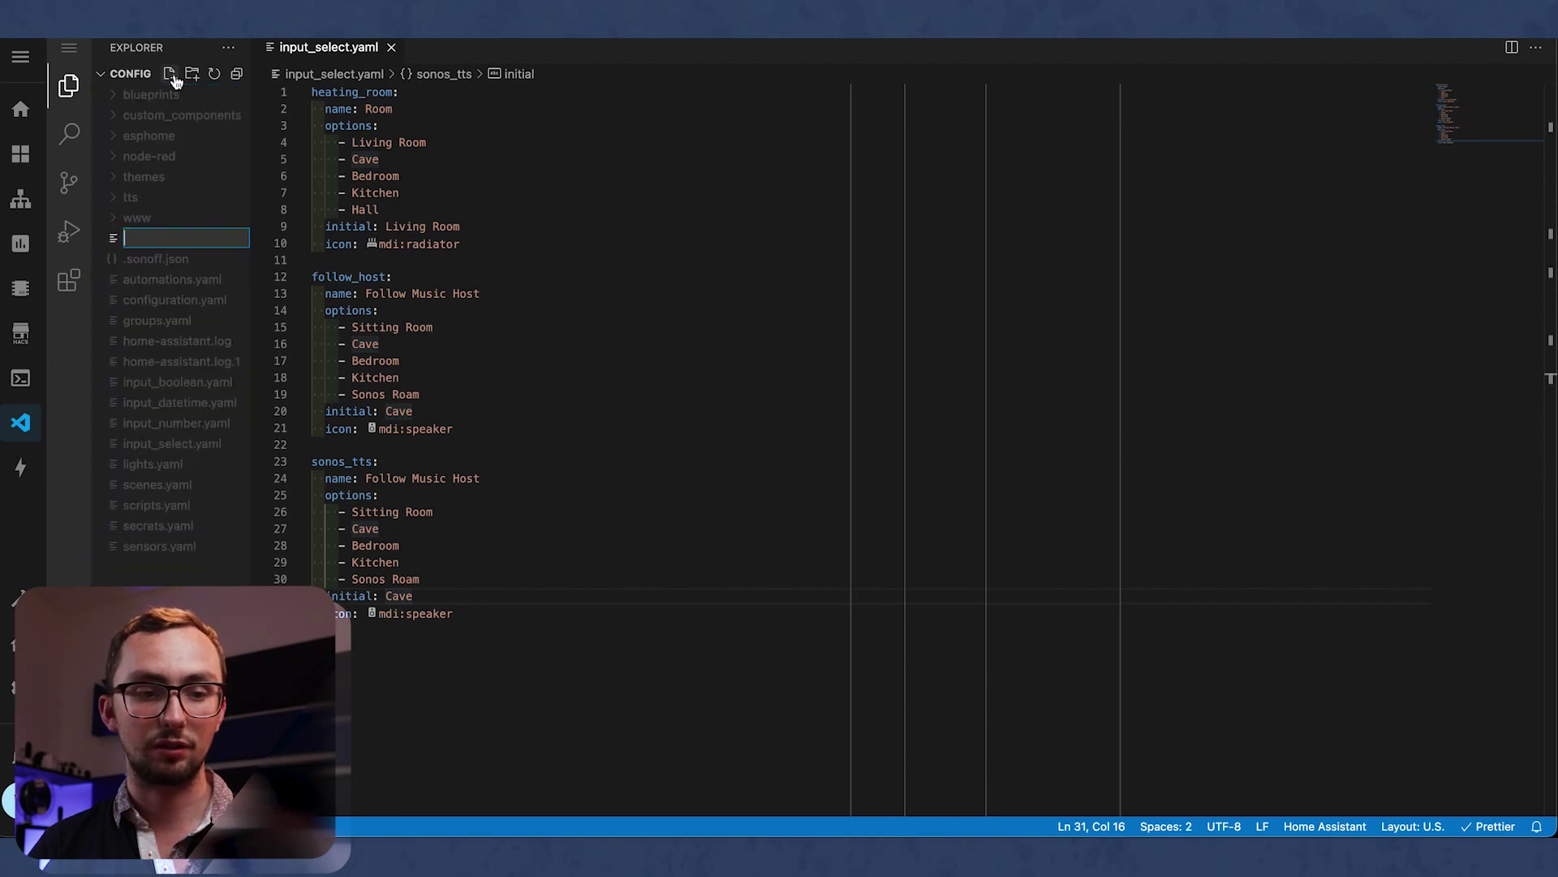
pyautogui.write('input_text.yaml')
pyautogui.press('Return')
pyautogui.write('sonos_tts:')
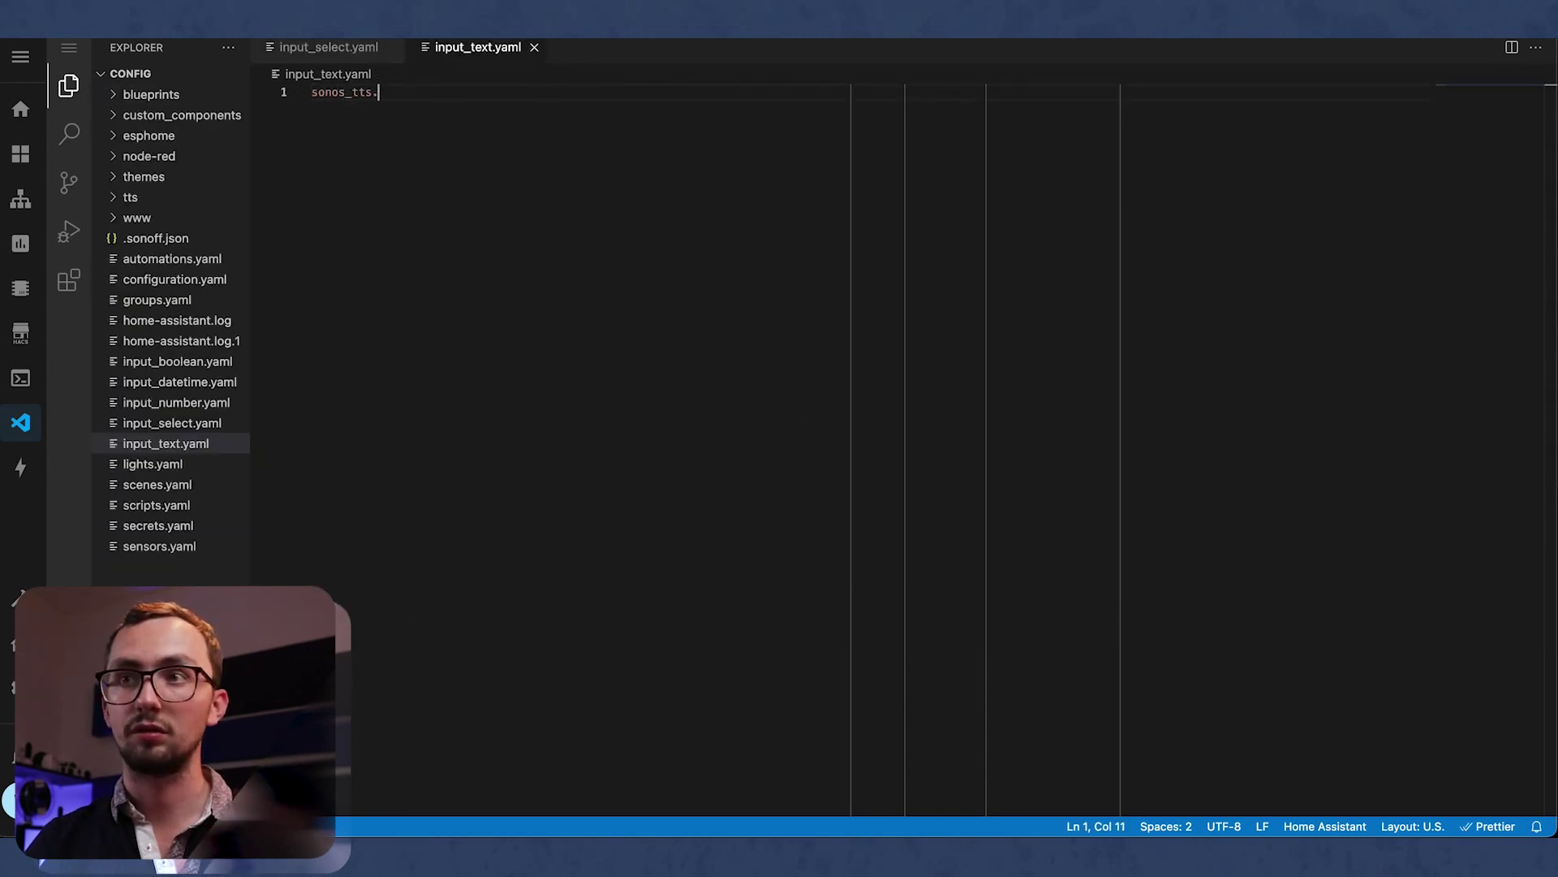
pyautogui.press('Return')
pyautogui.hotkey('ctrl', 'space')
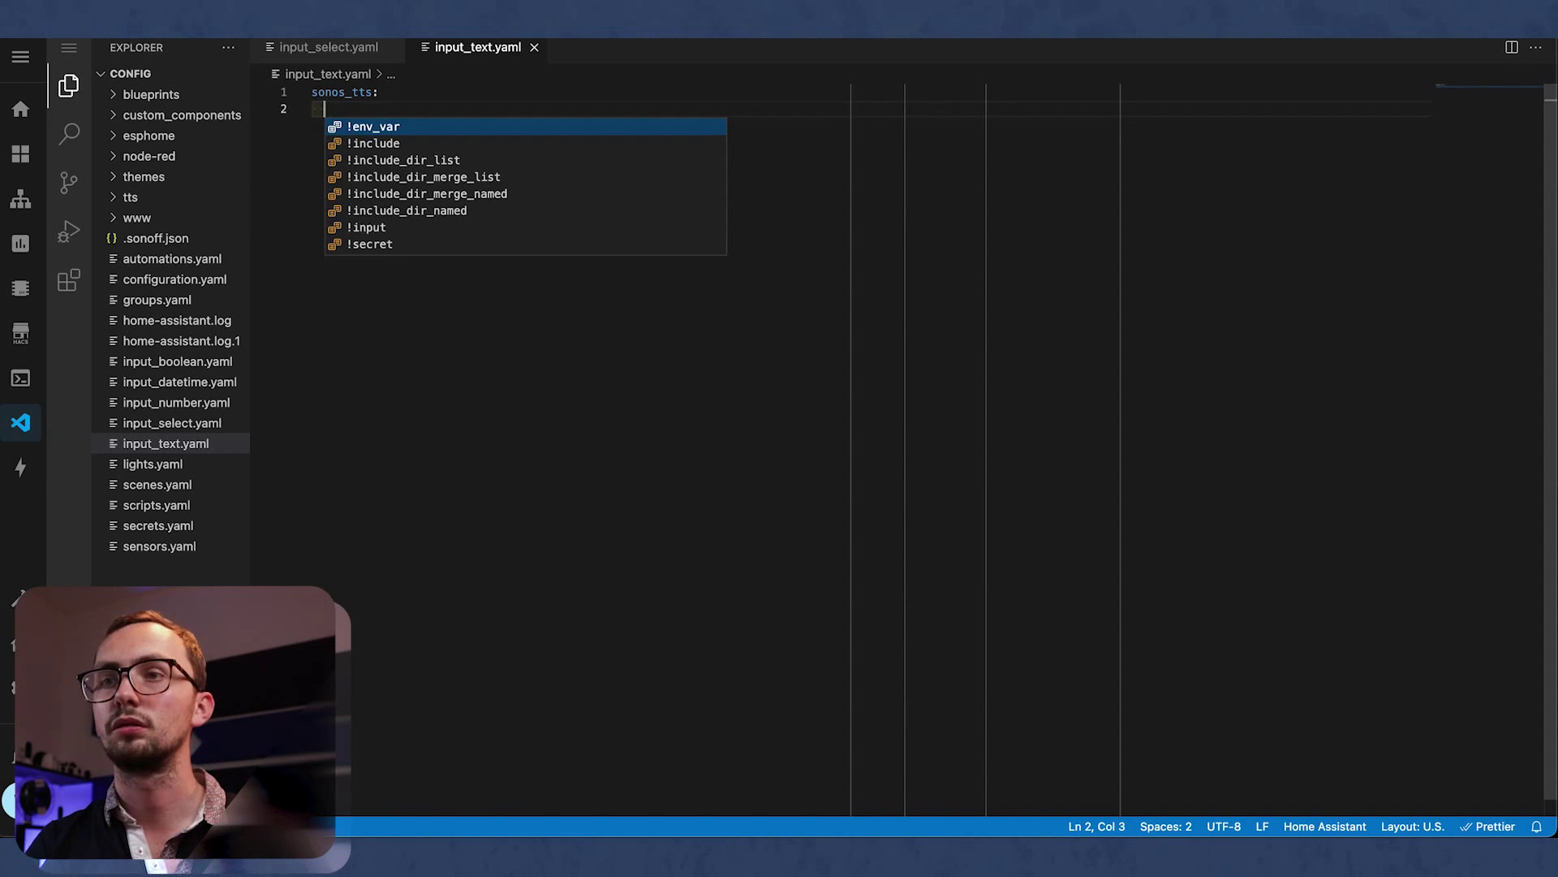
pyautogui.write('name: Son')
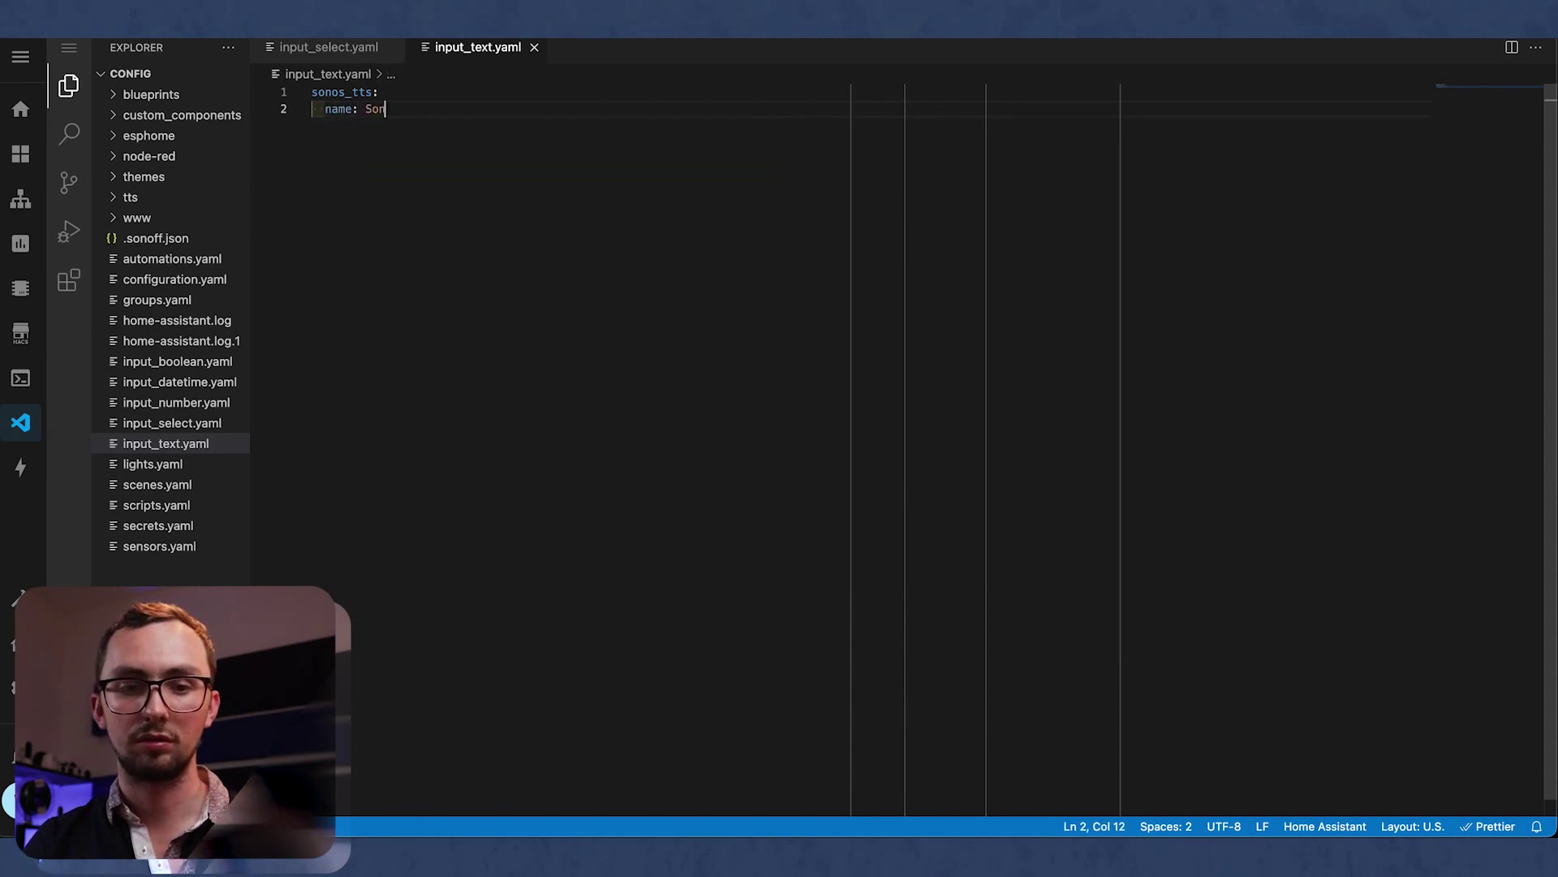
pyautogui.write('os TTS')
pyautogui.press('Return')
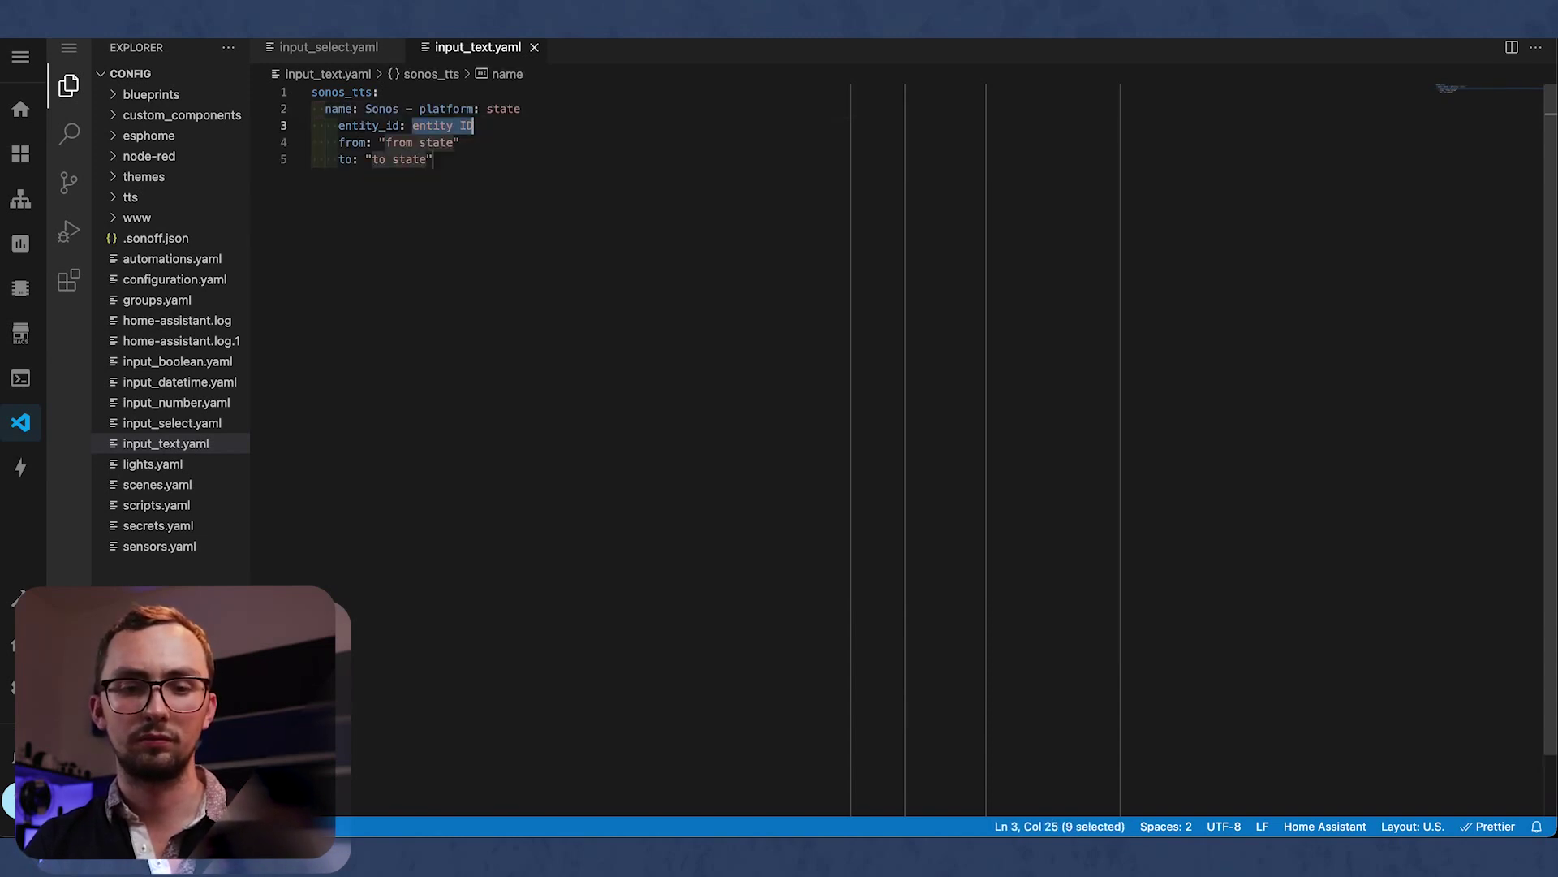
pyautogui.hotkey('ctrl', 'z')
pyautogui.press('Return')
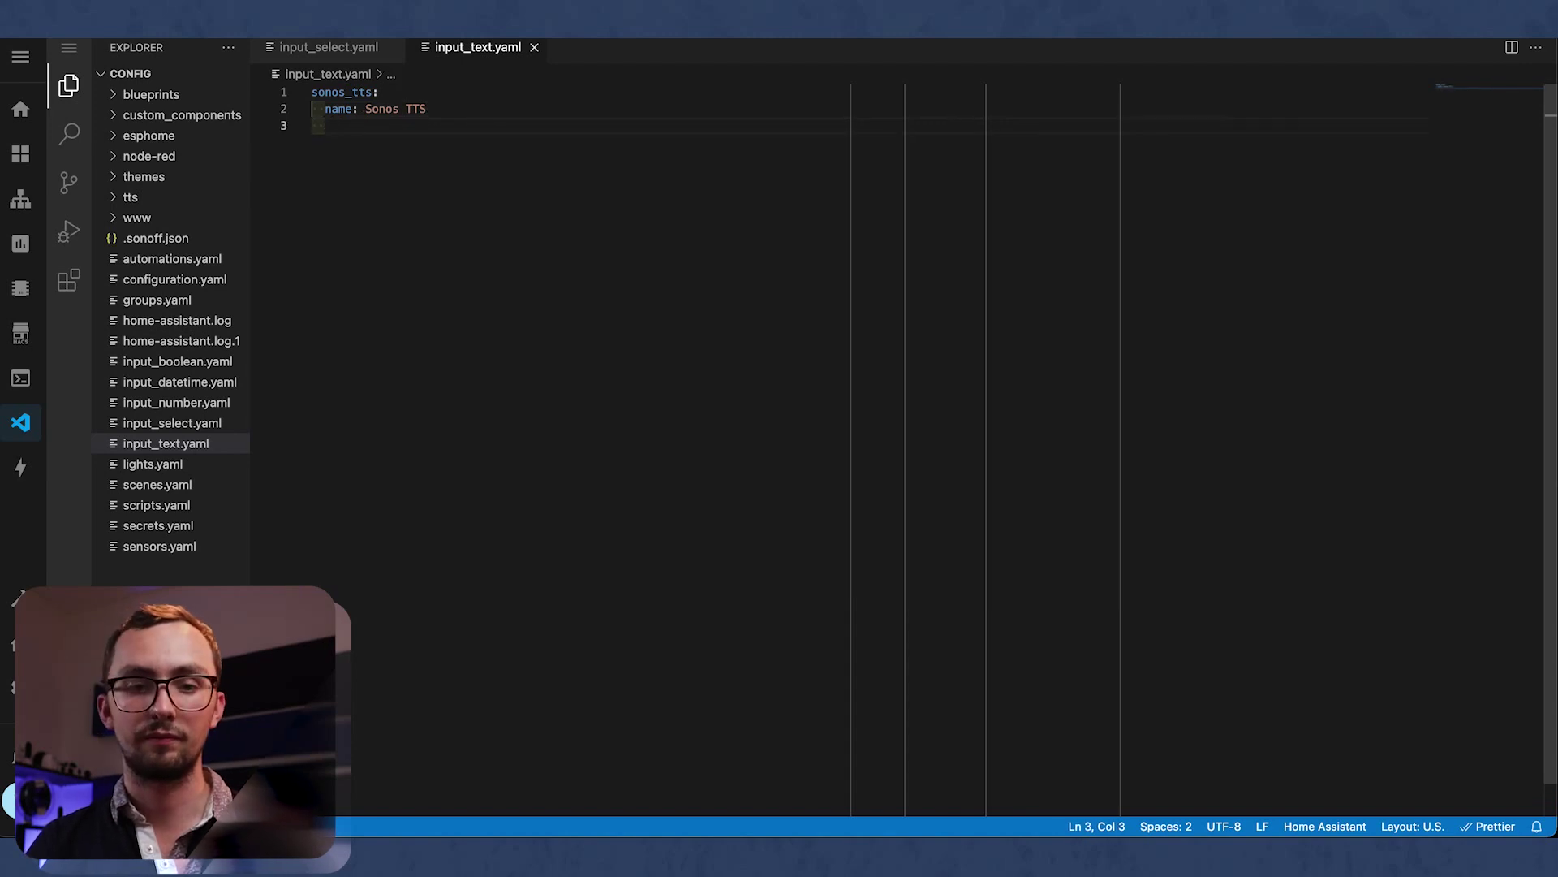
pyautogui.write('initial: Hello Tim')
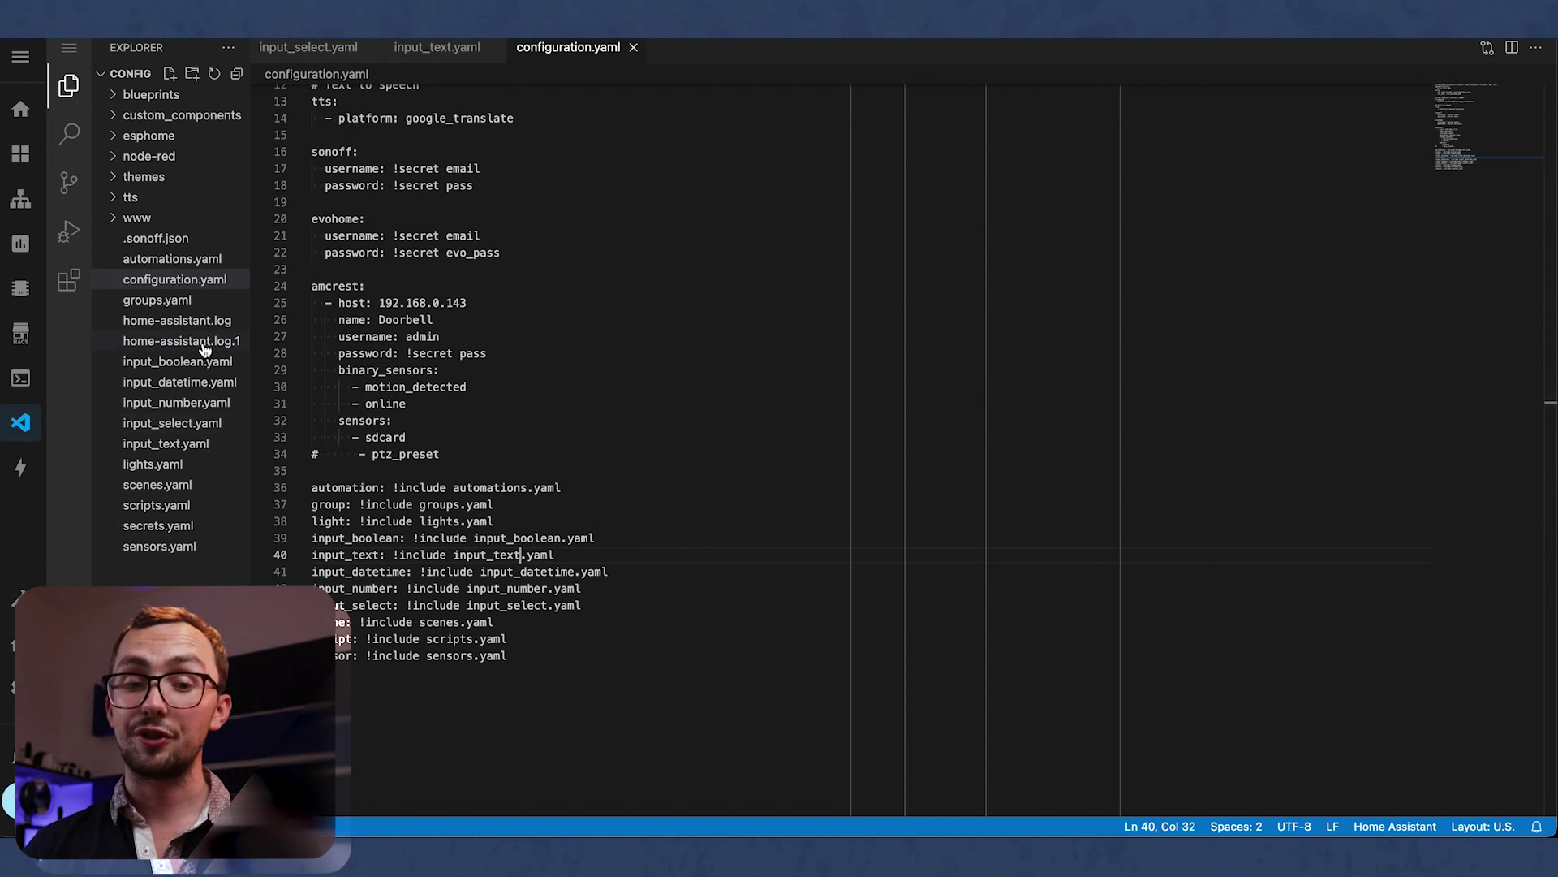
# Step: Open input_boolean.yaml and place the cursor after the follow_music block
pyautogui.click(207, 362)
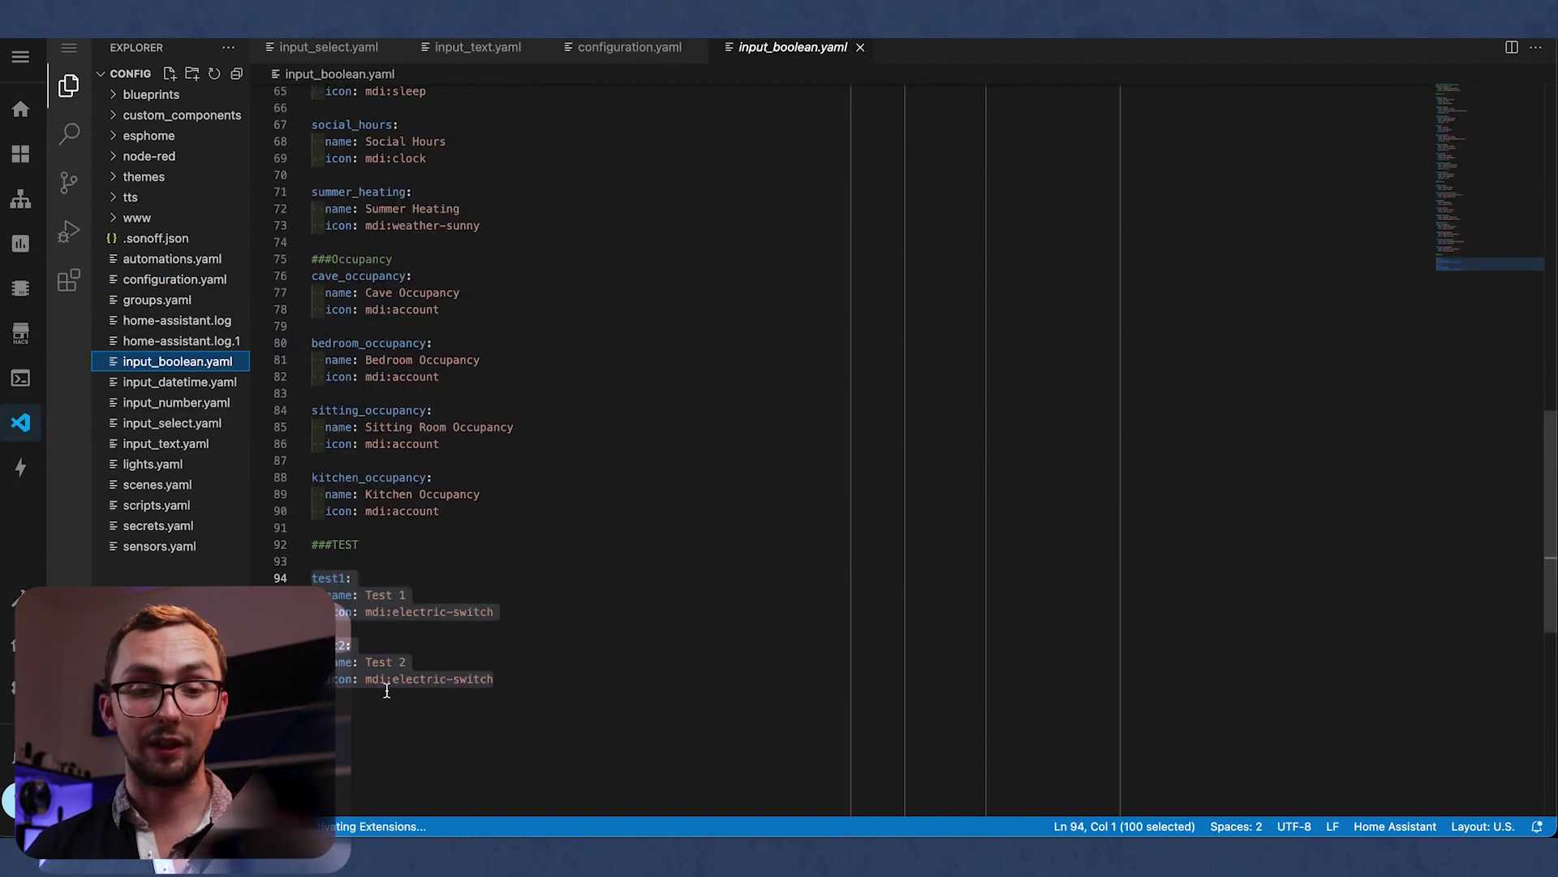
pyautogui.scroll(2, 463, 514)
pyautogui.scroll(10, 463, 513)
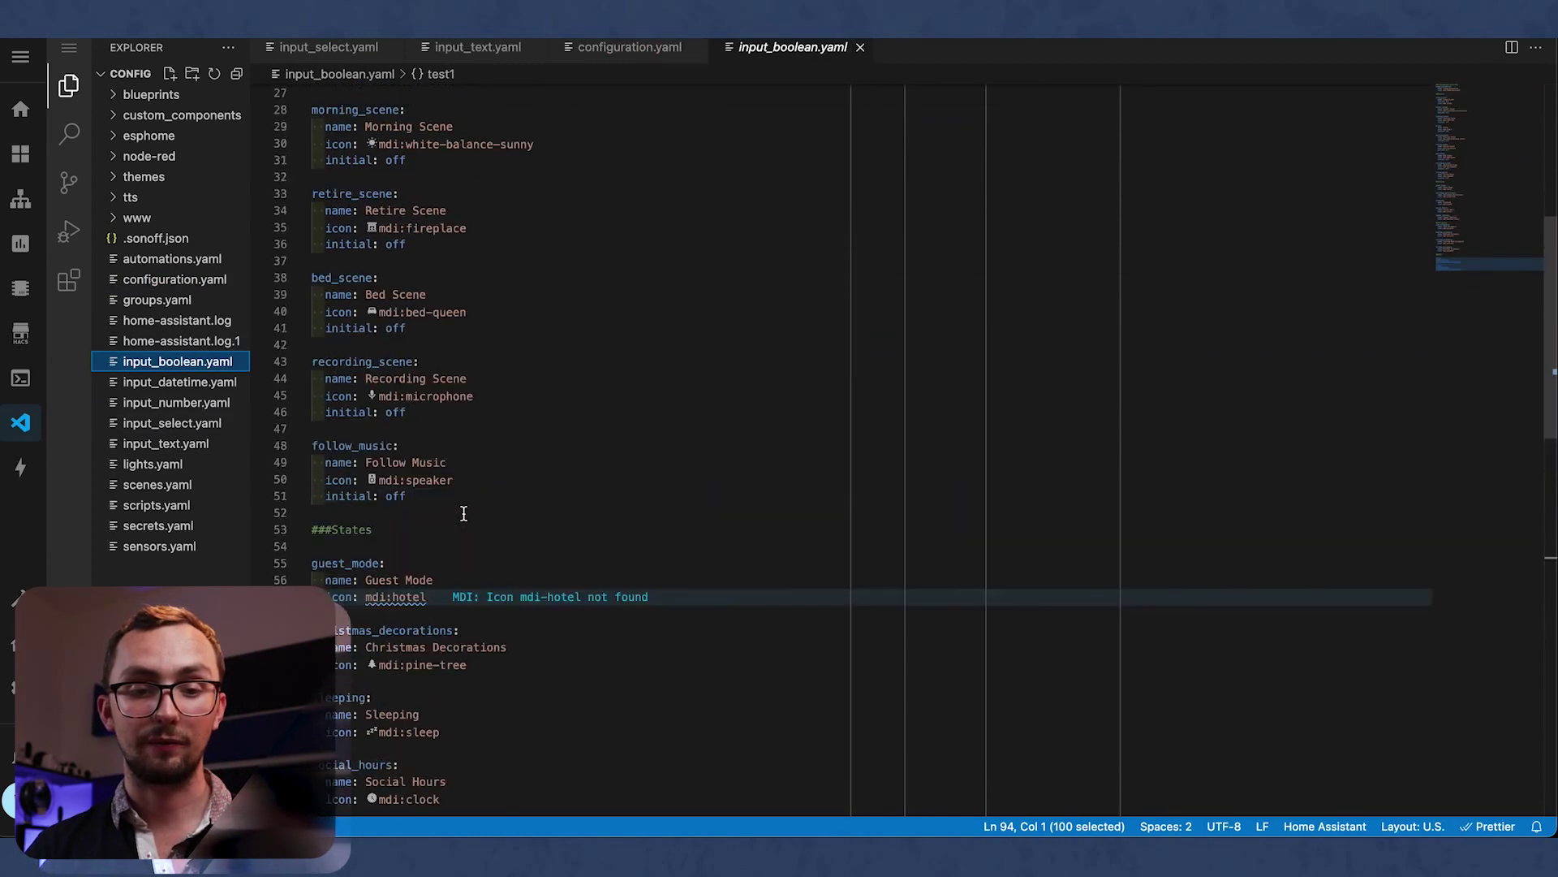
pyautogui.click(464, 516)
pyautogui.scroll(2, 463, 513)
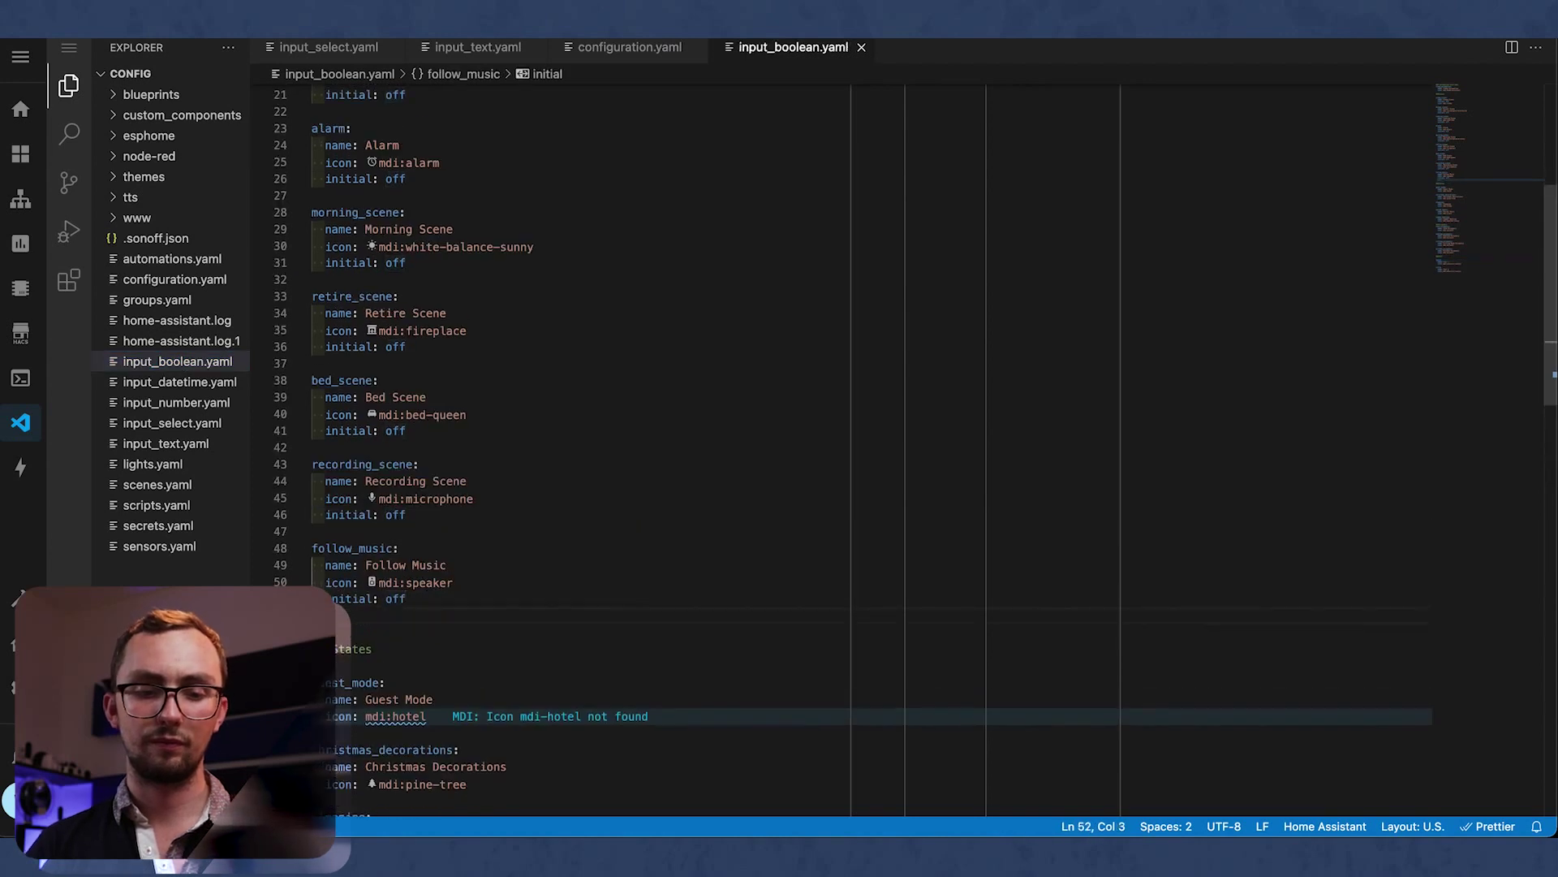
# Step: Add a new toggle entry with name 'Sonos TTS' and icon mdi:speaker
pyautogui.press('Return')
pyautogui.write('lamp')
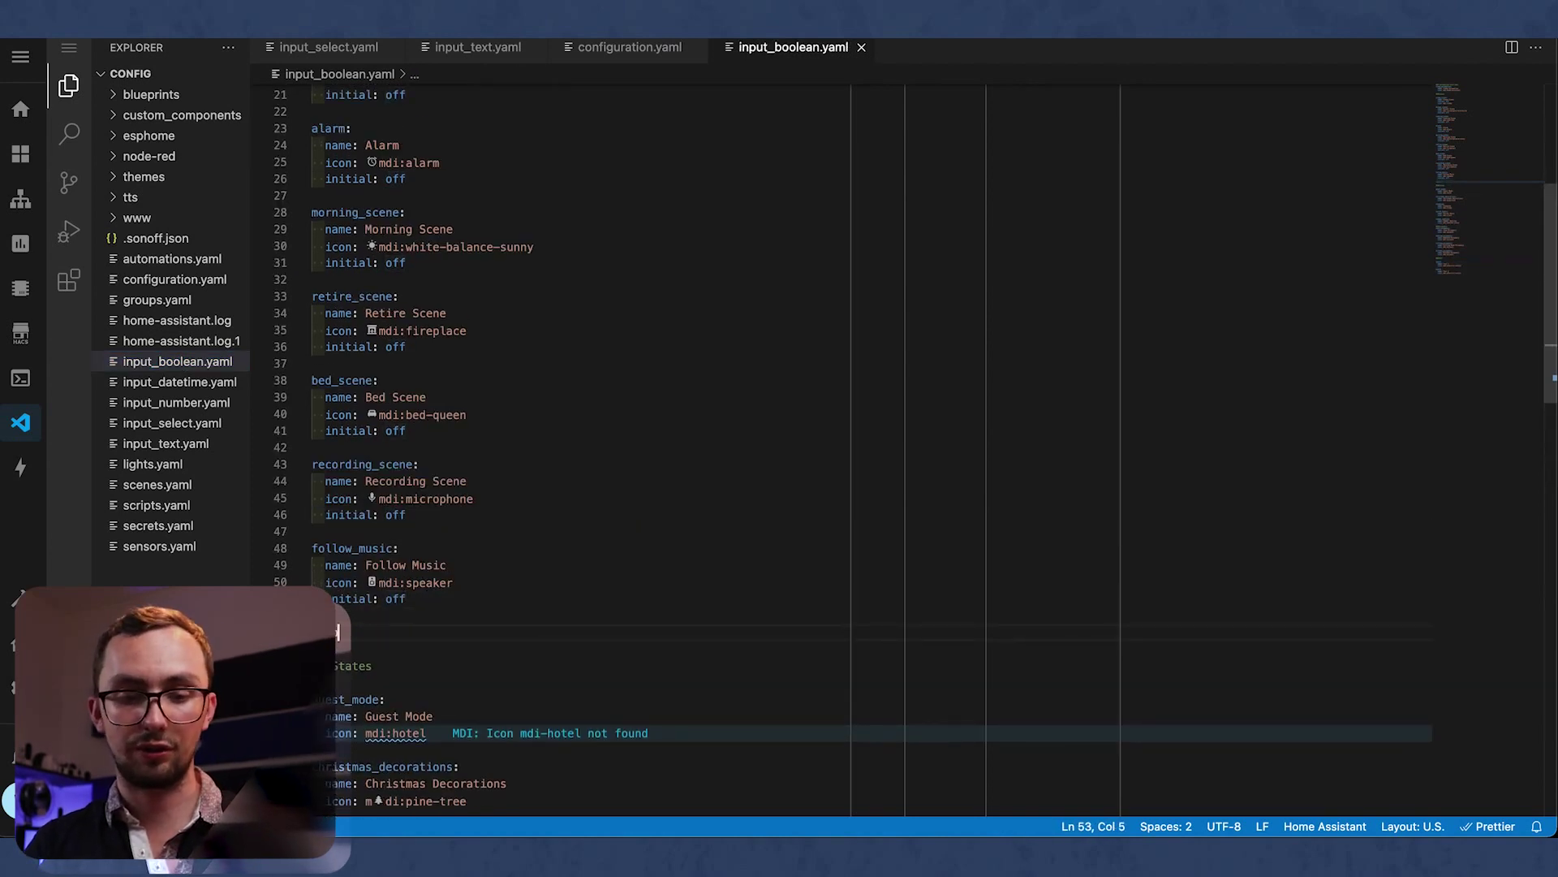
pyautogui.write('s_tts:')
pyautogui.press('Return')
pyautogui.write('nam')
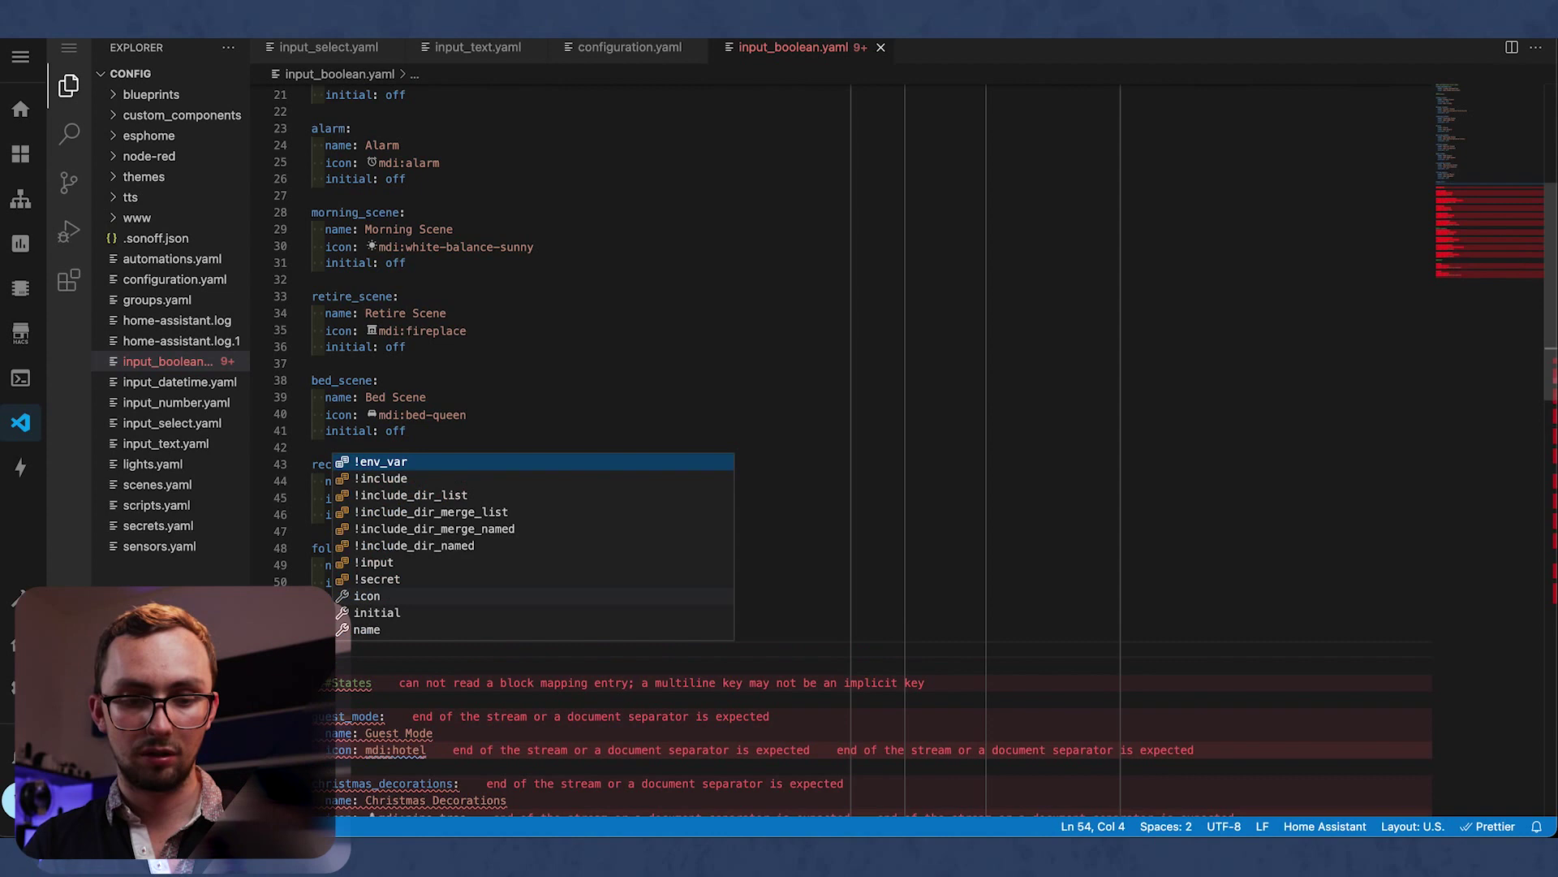
pyautogui.write('e: Sonos TTS')
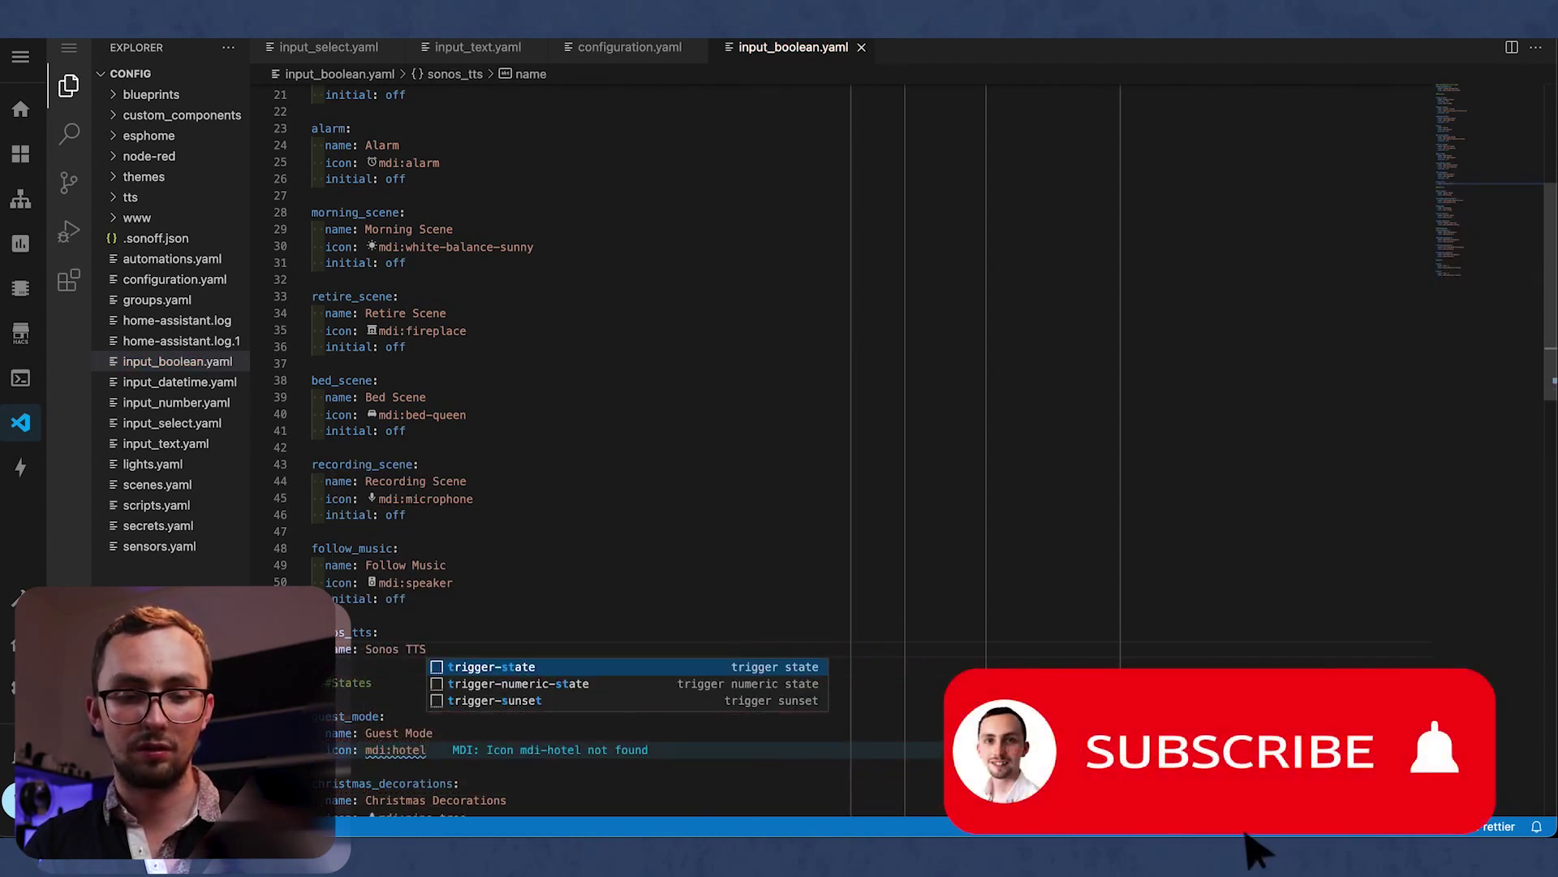
pyautogui.press('Return')
pyautogui.write('iconL')
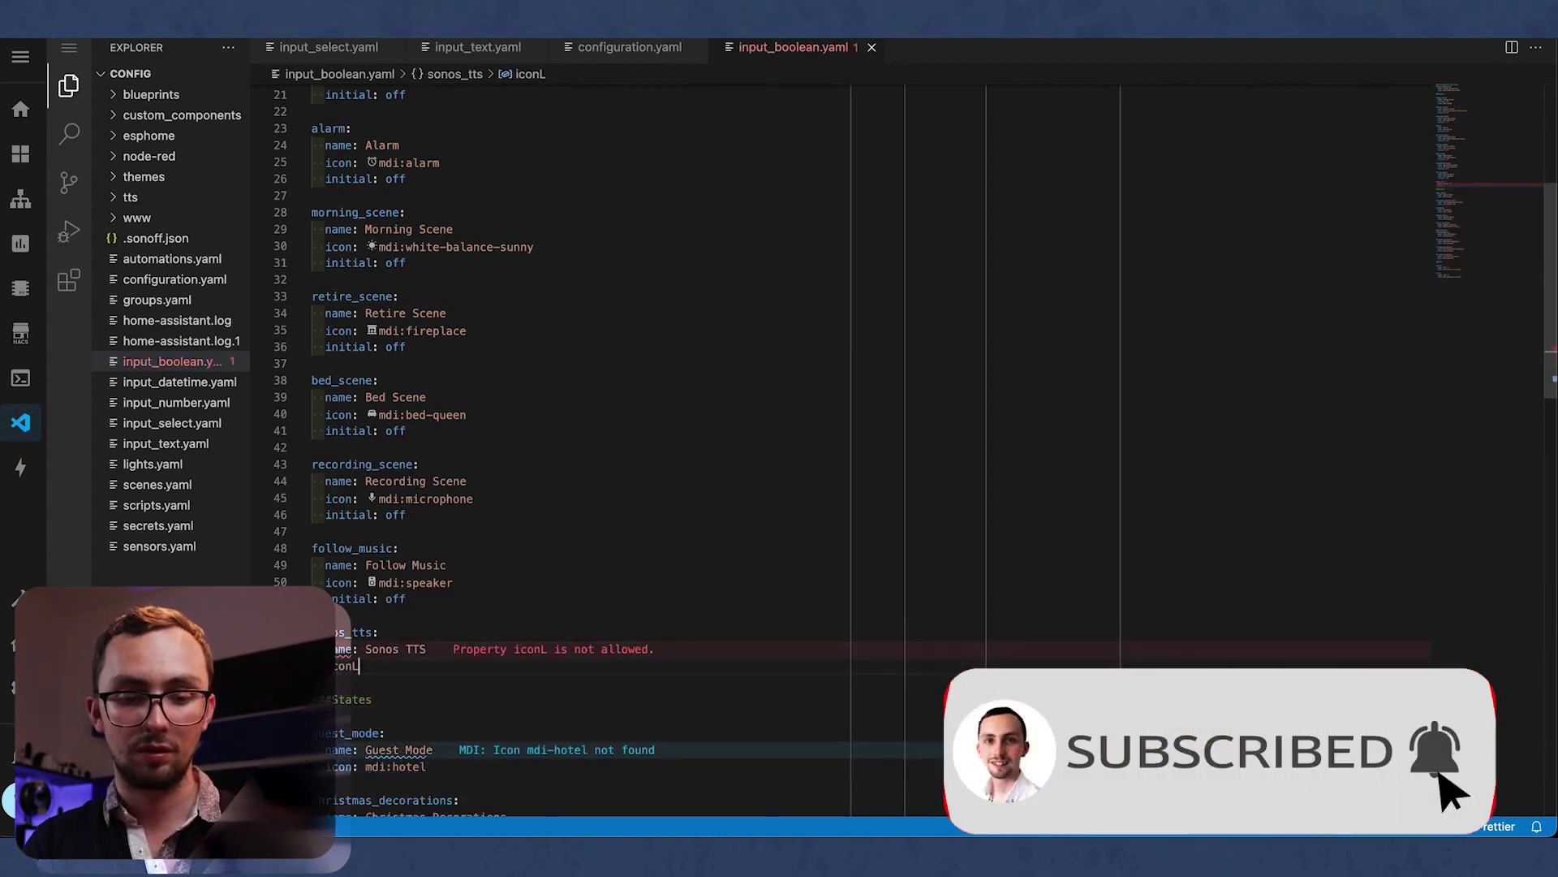
pyautogui.press('BackSpace')
pyautogui.write(': mdi:speaker')
pyautogui.press('Return')
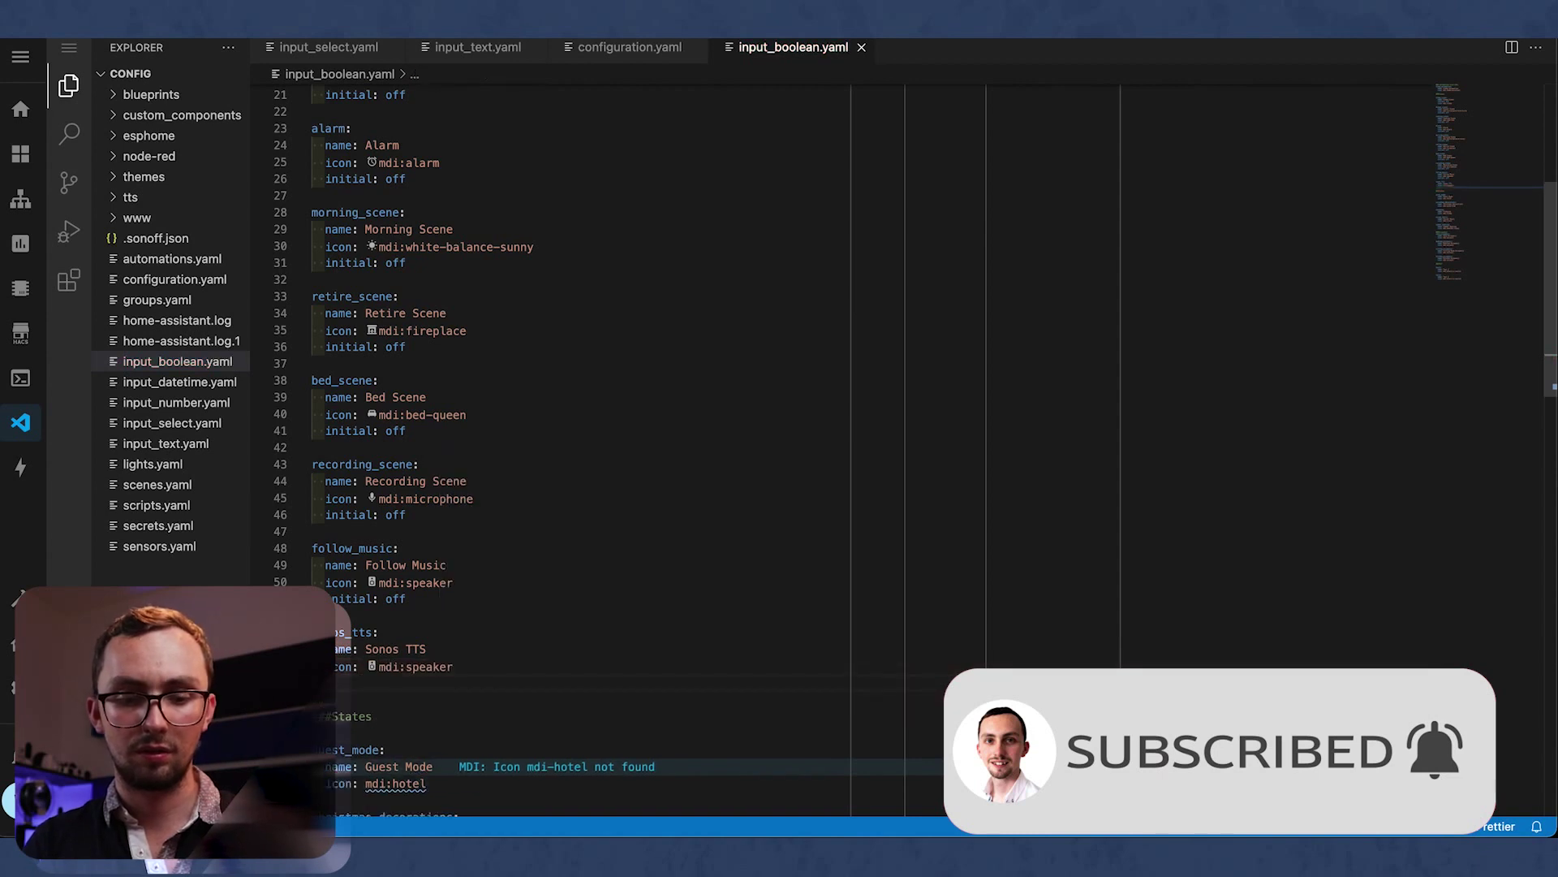
# Step: Finish the toggle with 'initial: off' and go to Home Assistant's Server Controls page
pyautogui.write('initial: off')
pyautogui.click(16, 690)
pyautogui.scroll(-7, 799, 715)
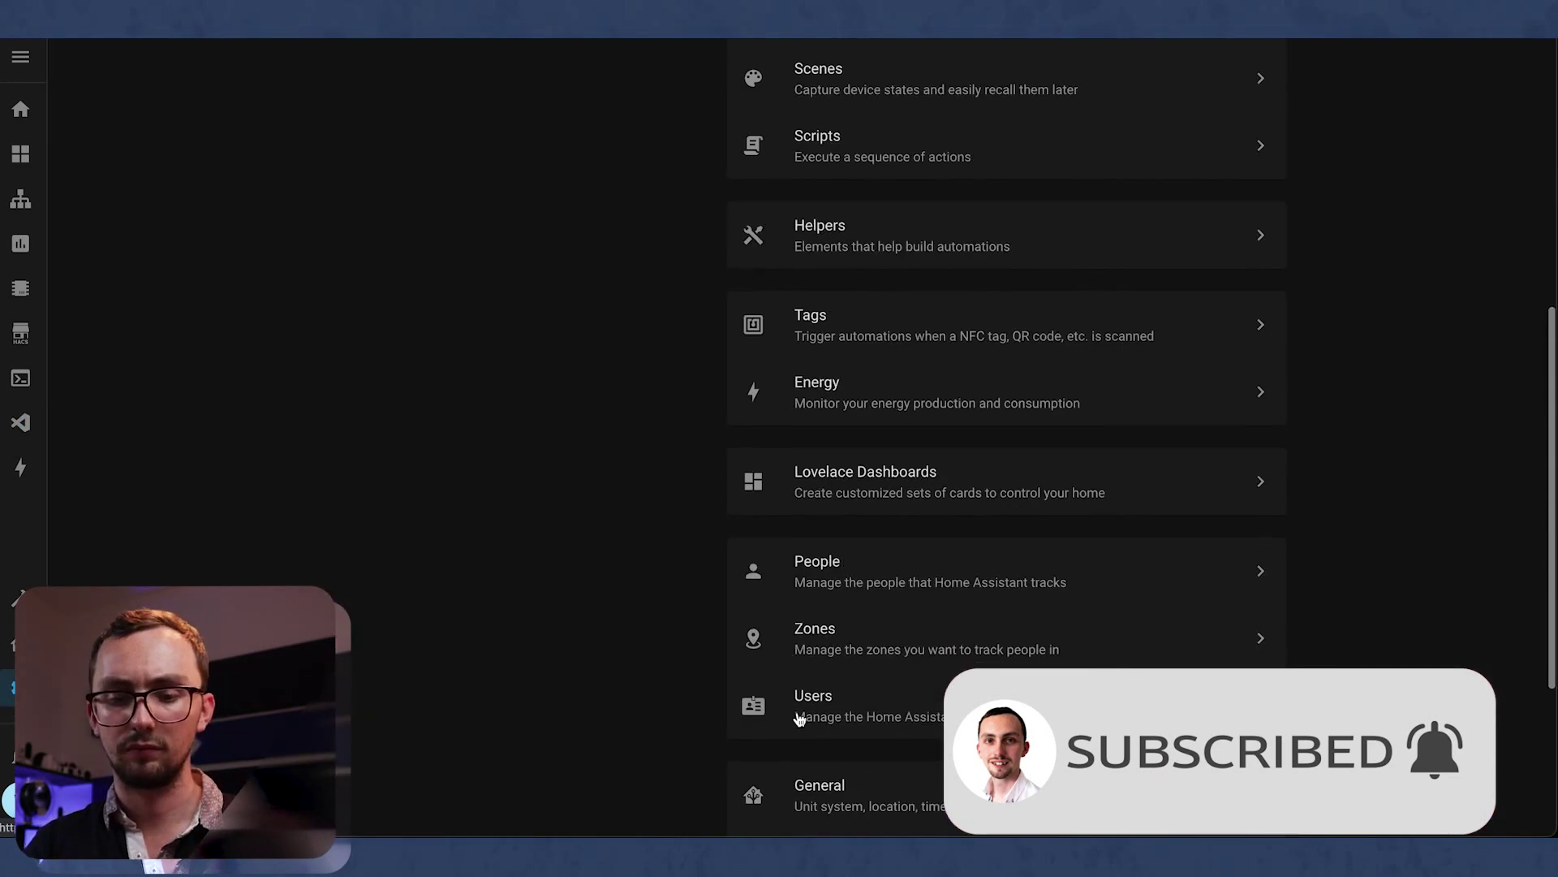
pyautogui.click(773, 641)
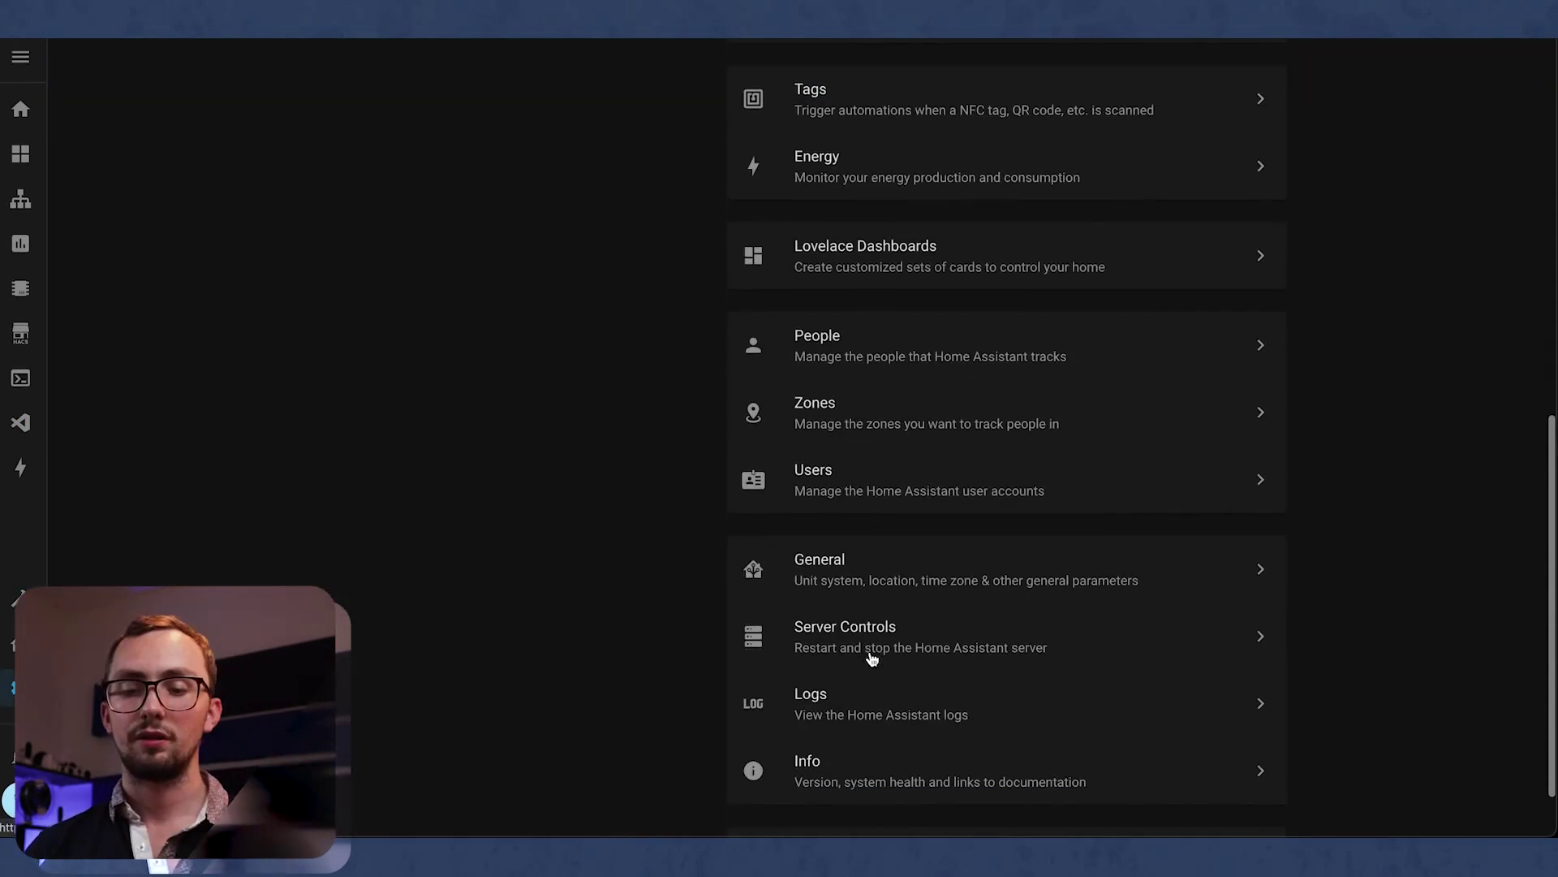
pyautogui.click(814, 657)
# Step: Reload the input text and input select YAML configurations
pyautogui.scroll(-7, 961, 528)
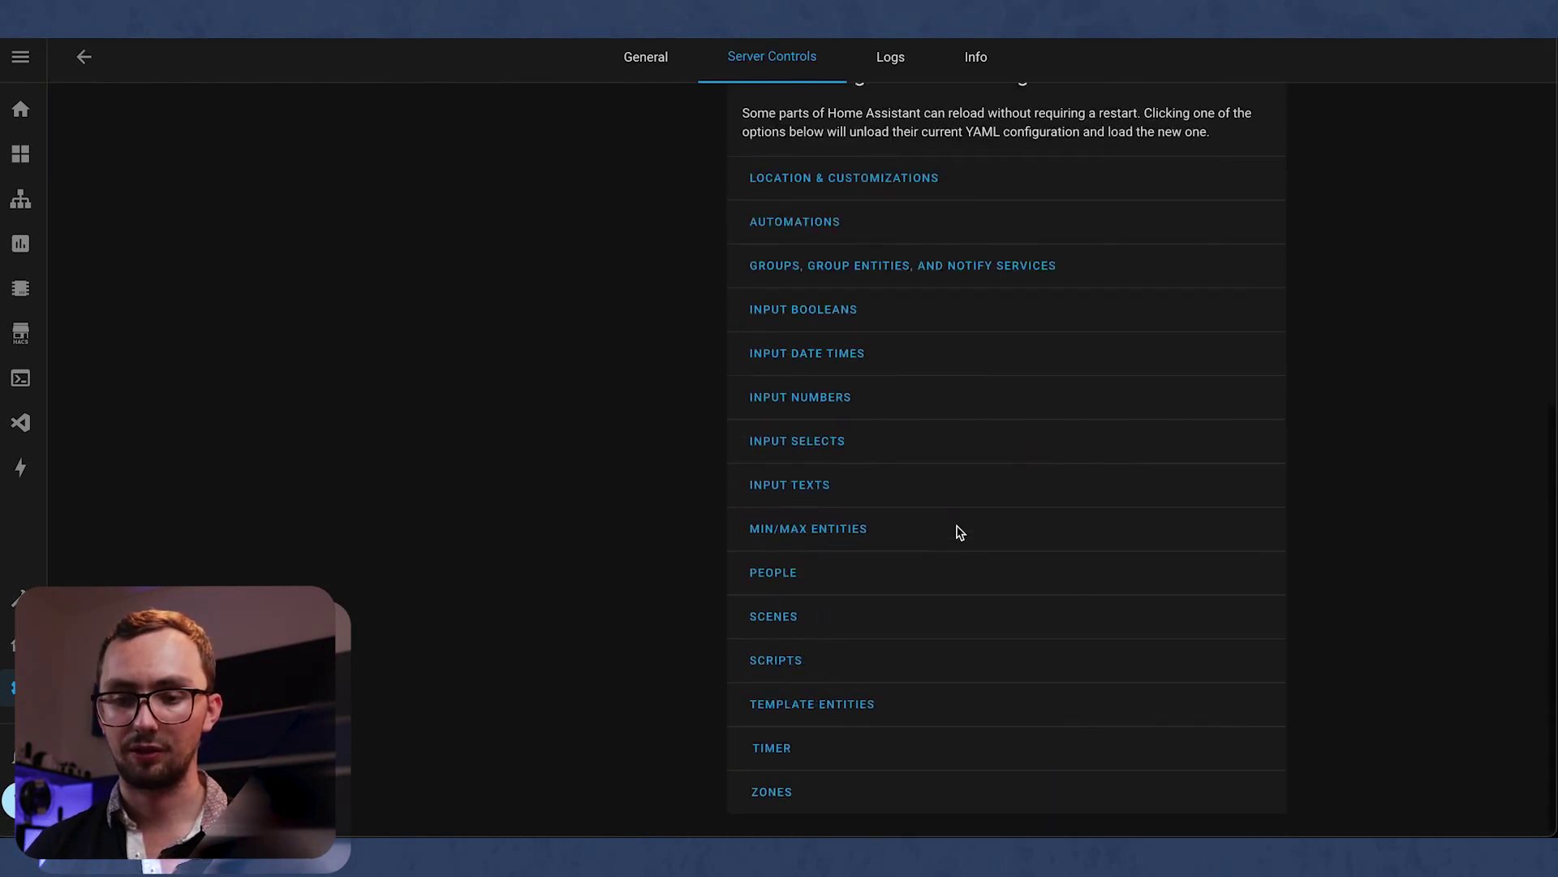
pyautogui.click(802, 484)
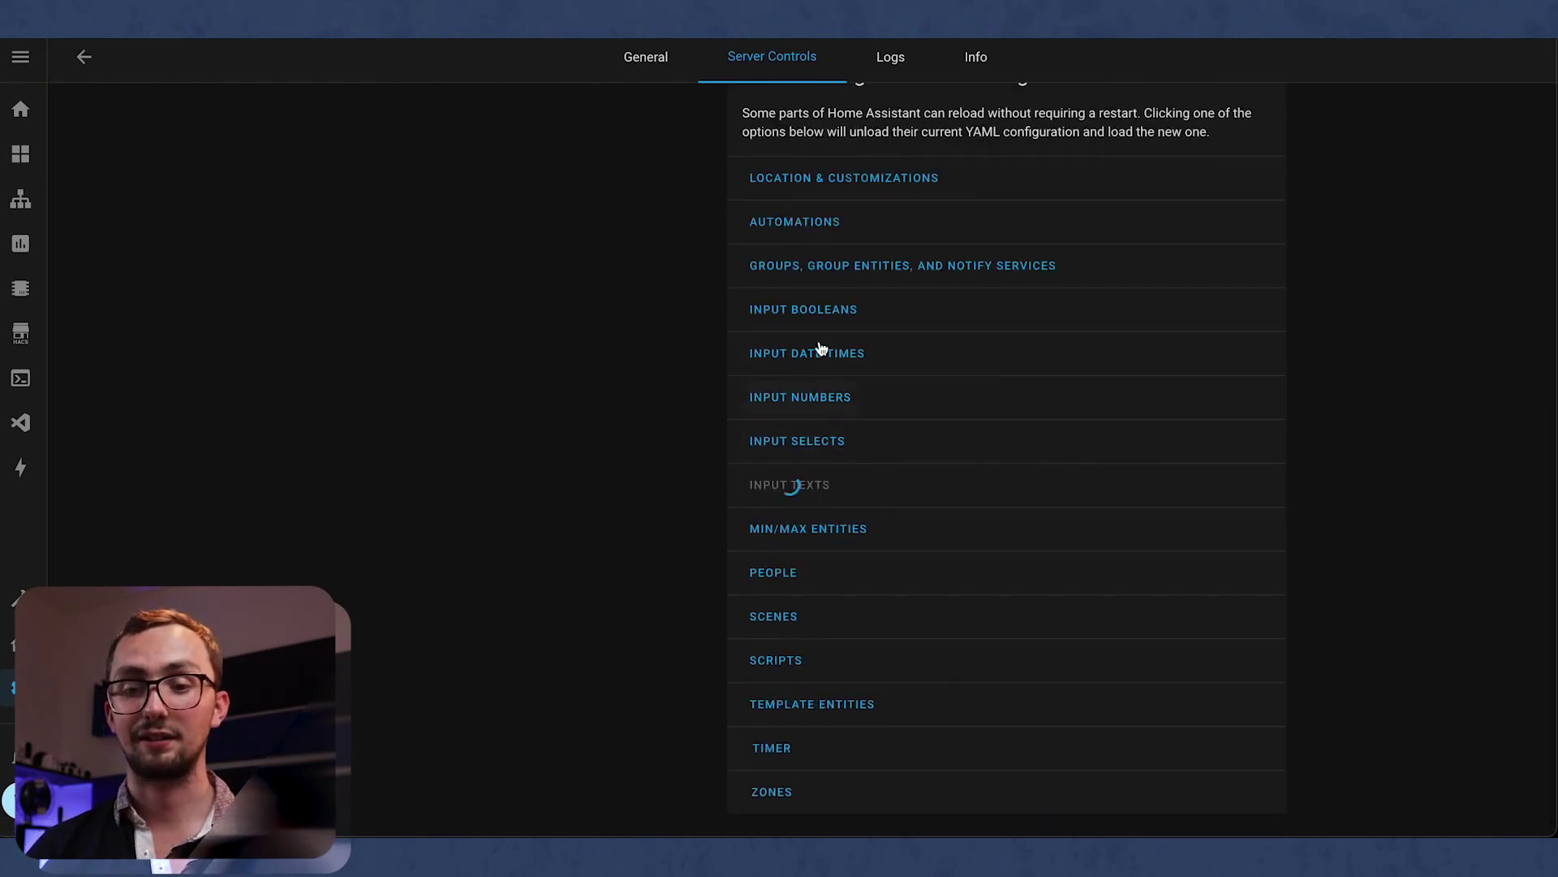
pyautogui.click(807, 456)
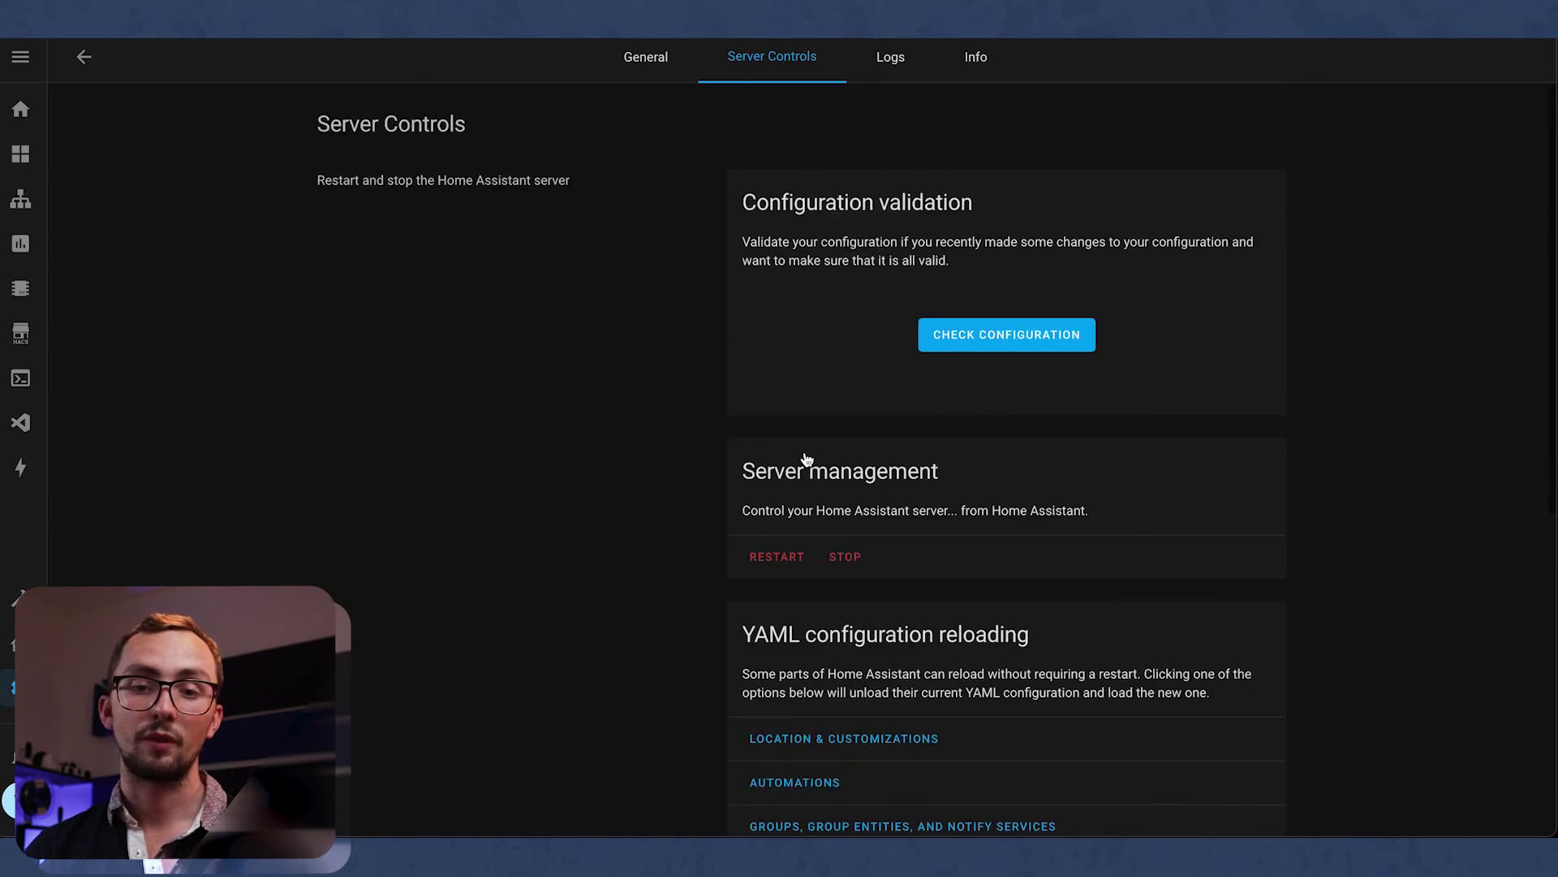
# Step: Show the Developer Tools entity states filtered by 'tts'
pyautogui.click(18, 599)
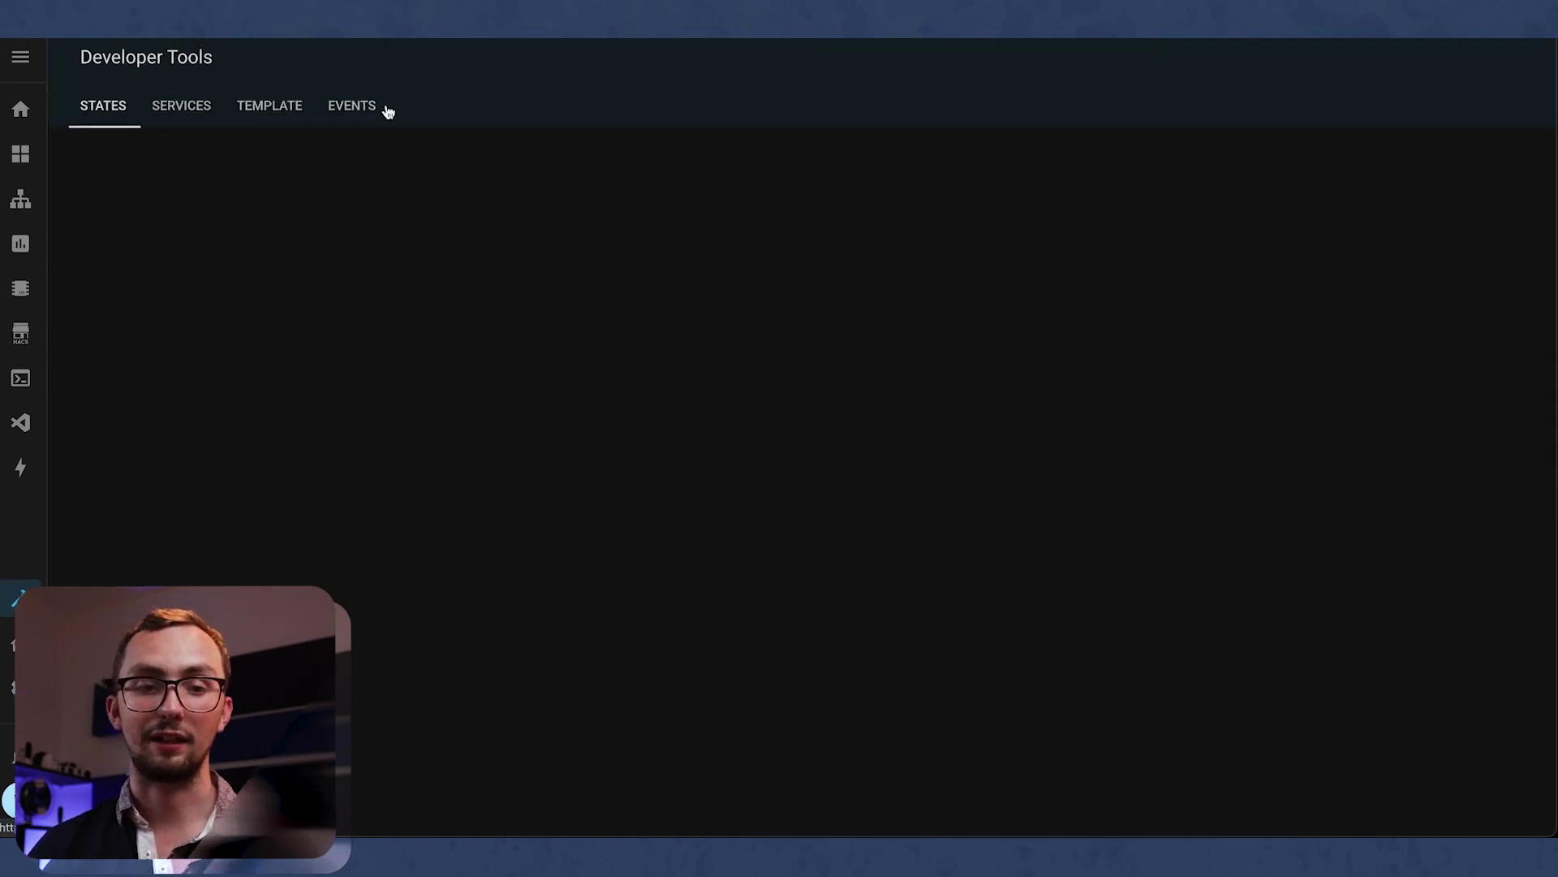
pyautogui.click(160, 563)
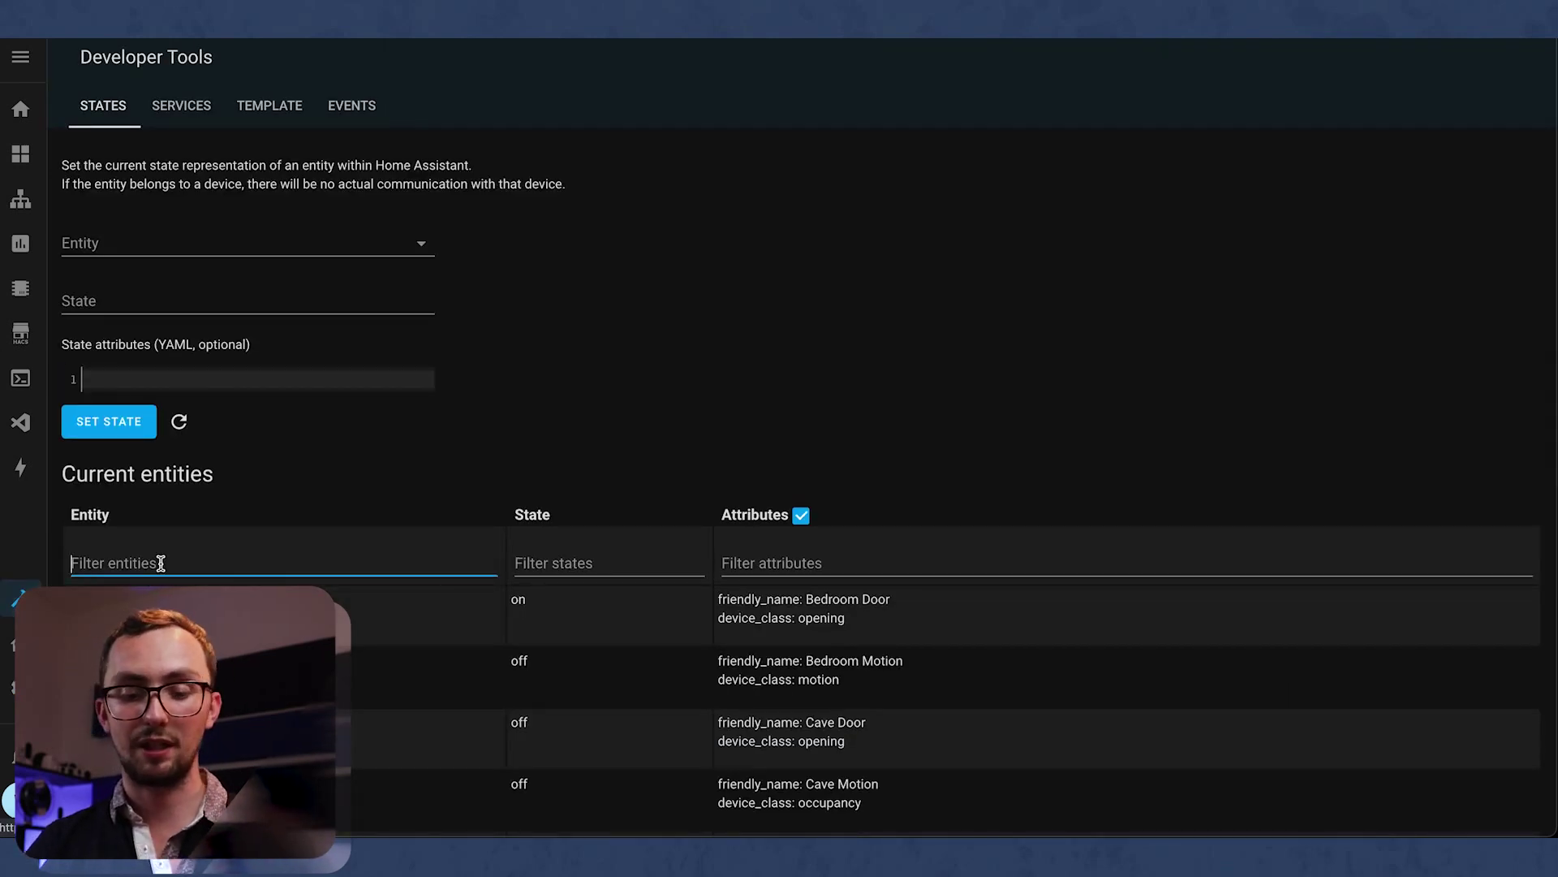
pyautogui.write('tts')
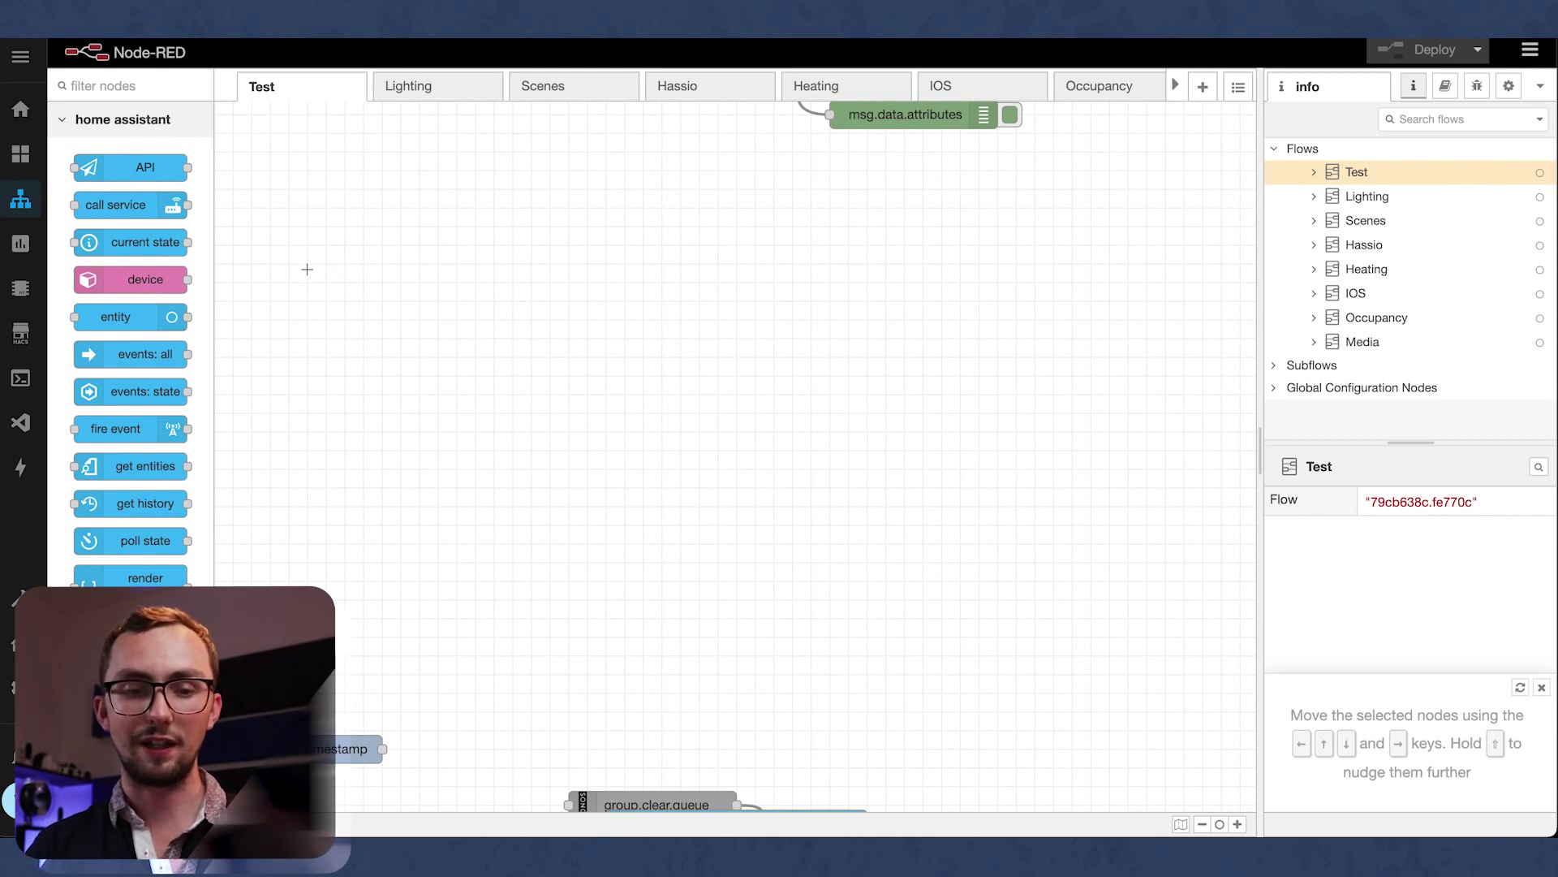
# Step: Add an events: state trigger node followed by two current state nodes
pyautogui.keyDown('ctrl'); pyautogui.click(307, 268); pyautogui.keyUp('ctrl')
pyautogui.write('even')
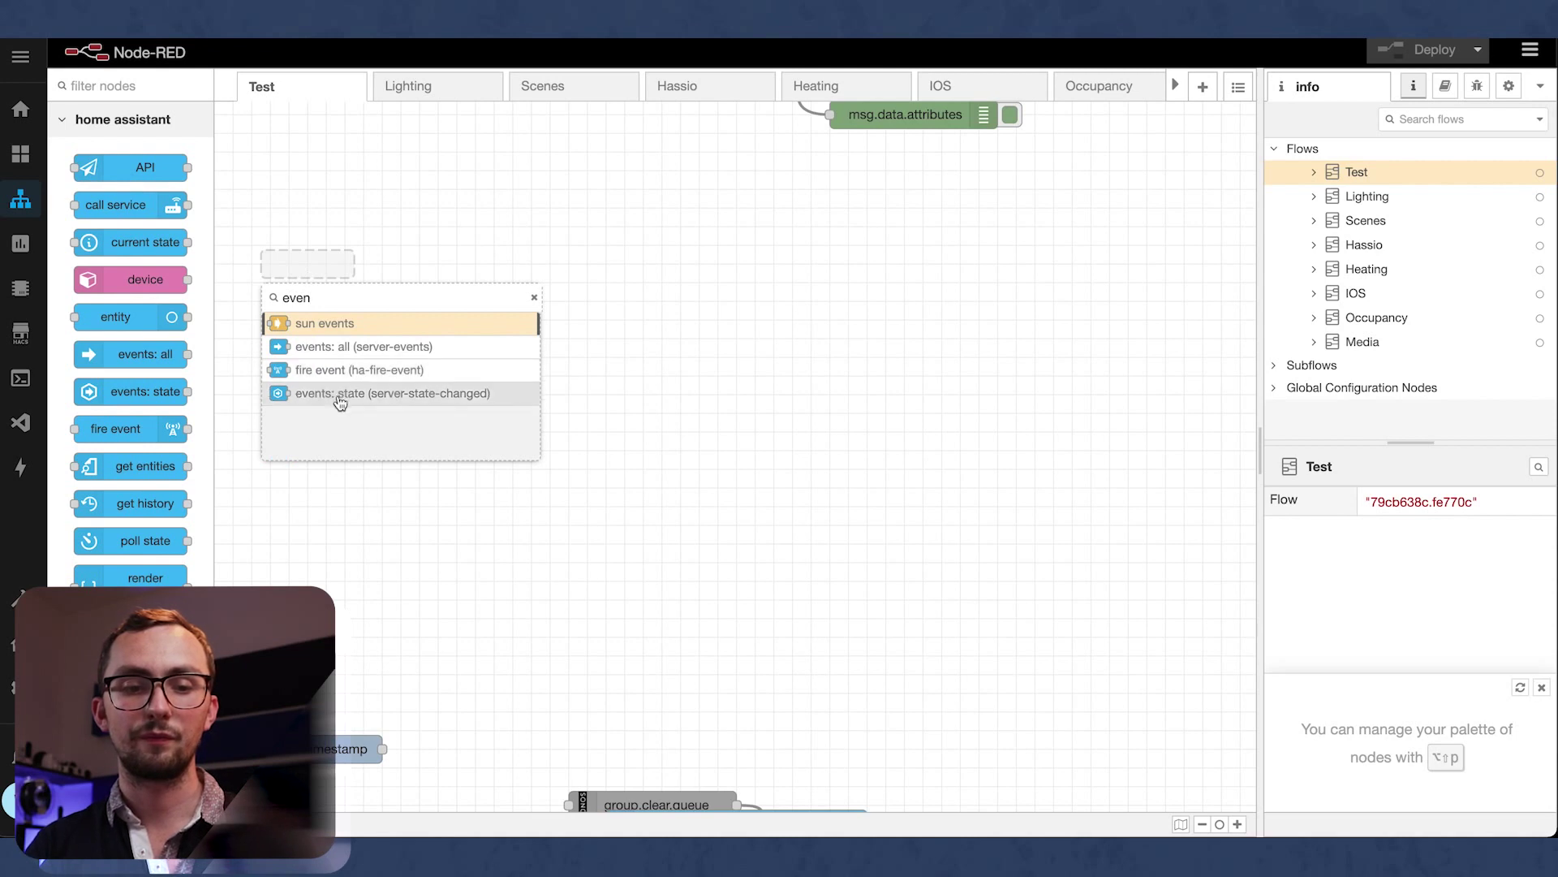
pyautogui.click(339, 395)
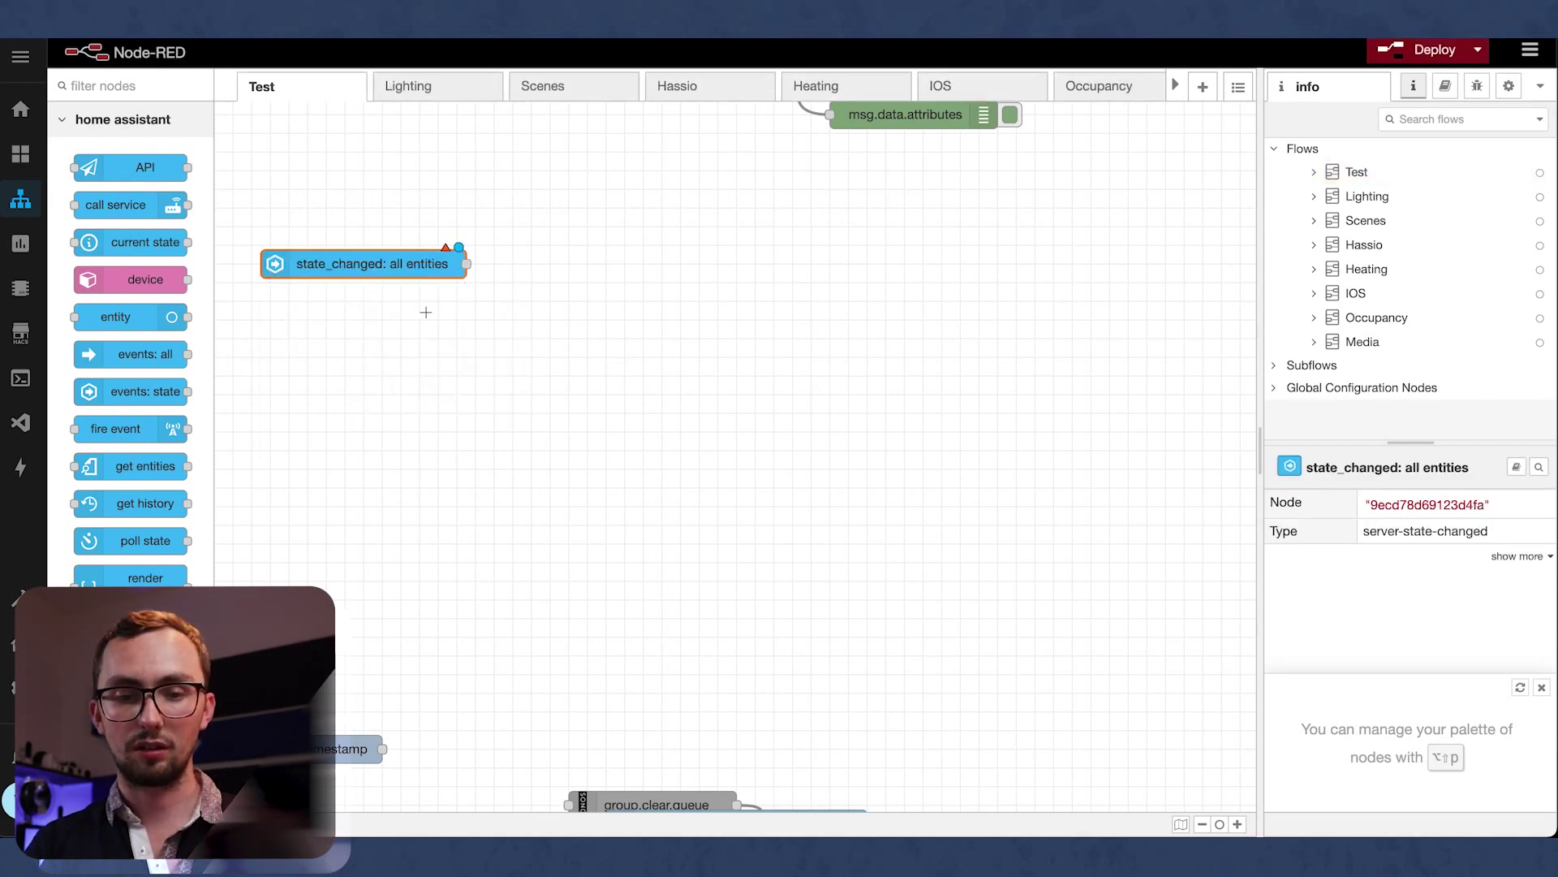
pyautogui.keyDown('ctrl'); pyautogui.click(426, 312); pyautogui.keyUp('ctrl')
pyautogui.write('cur')
pyautogui.press('Return')
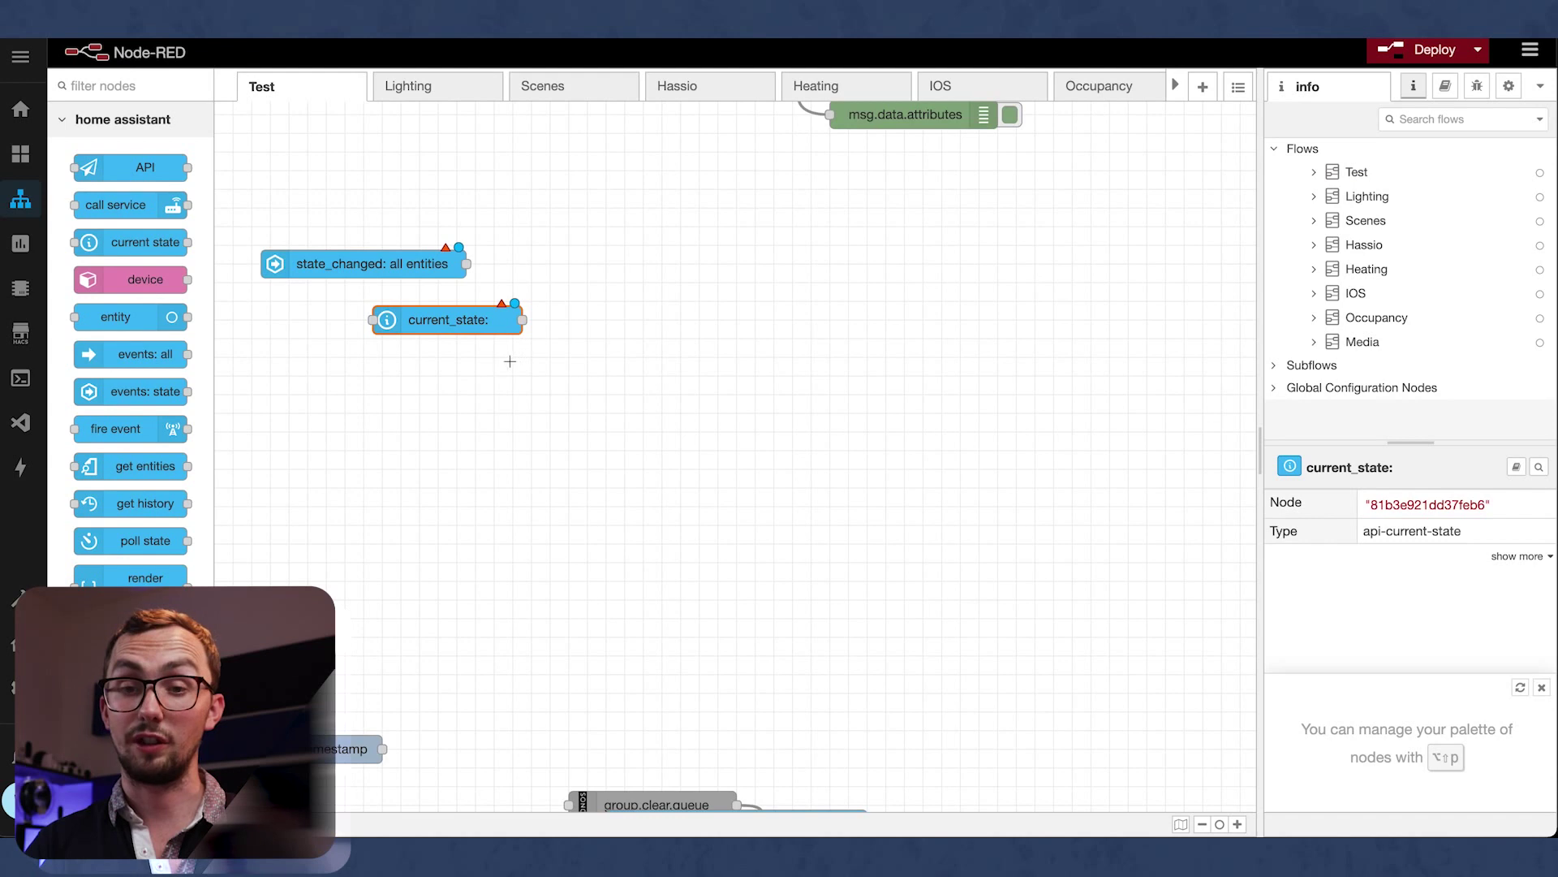
pyautogui.keyDown('ctrl'); pyautogui.click(506, 359); pyautogui.keyUp('ctrl')
pyautogui.write('cur')
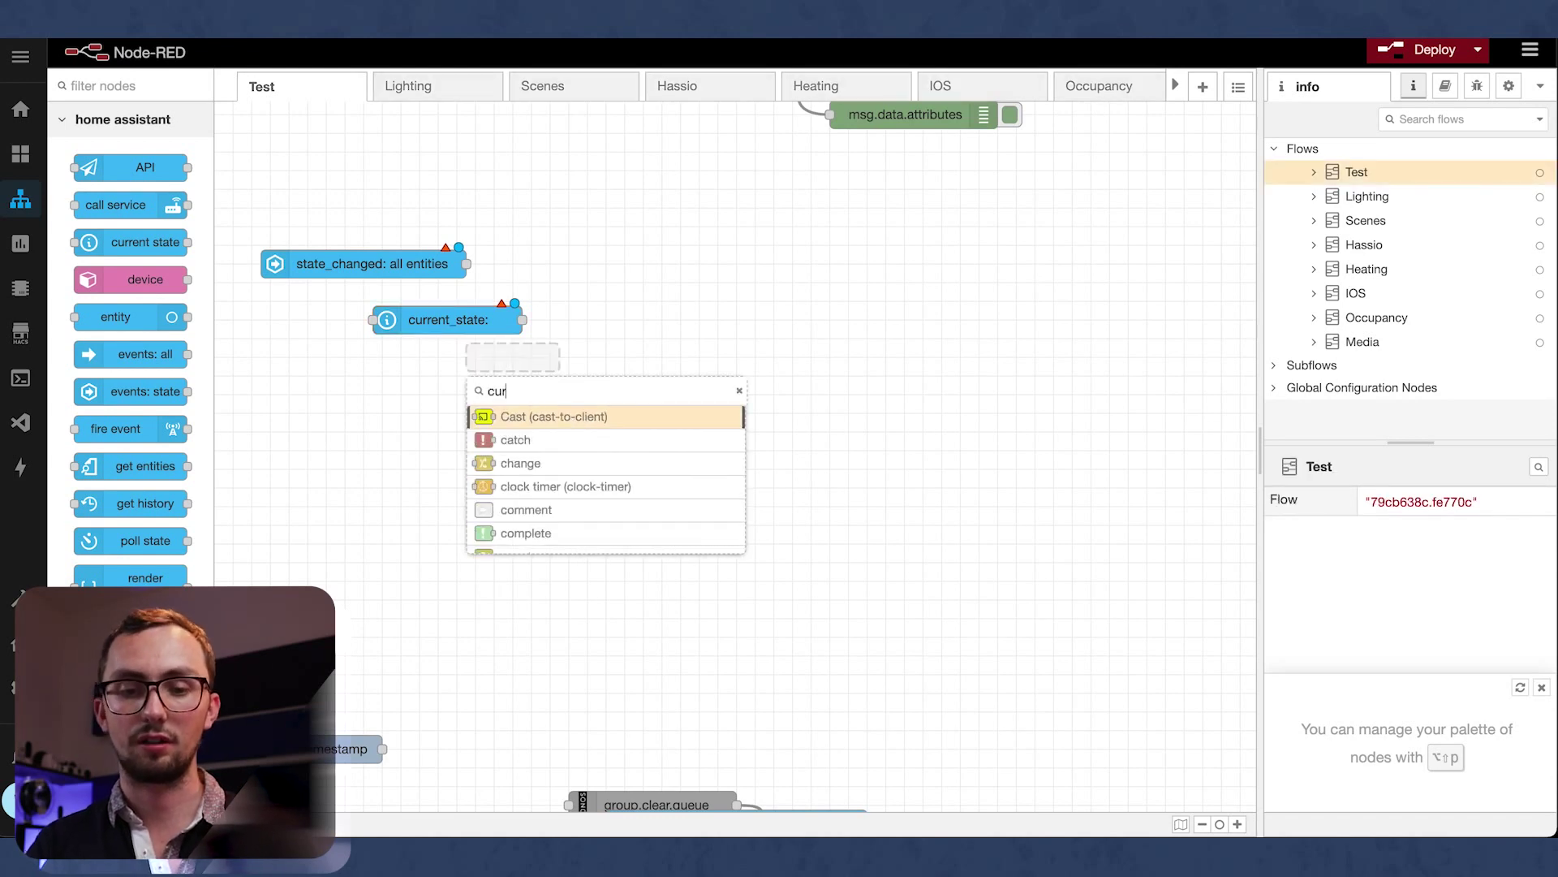
pyautogui.press('Return')
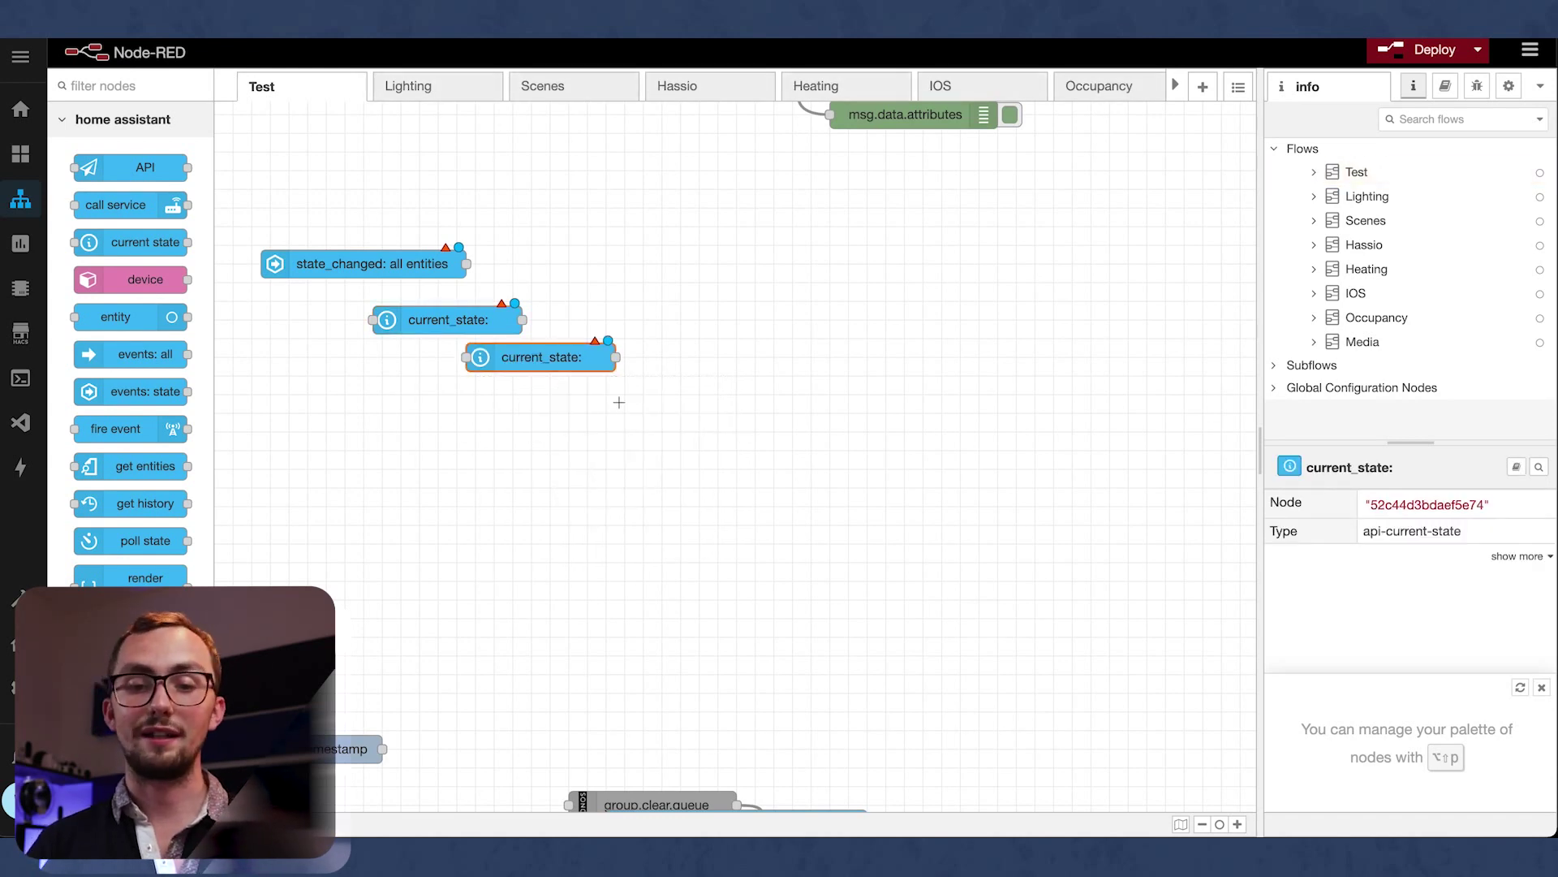
# Step: Add a function node and an http request node, and wire the trigger to the first current state node
pyautogui.keyDown('ctrl'); pyautogui.click(618, 402); pyautogui.keyUp('ctrl')
pyautogui.write('fun')
pyautogui.press('Return')
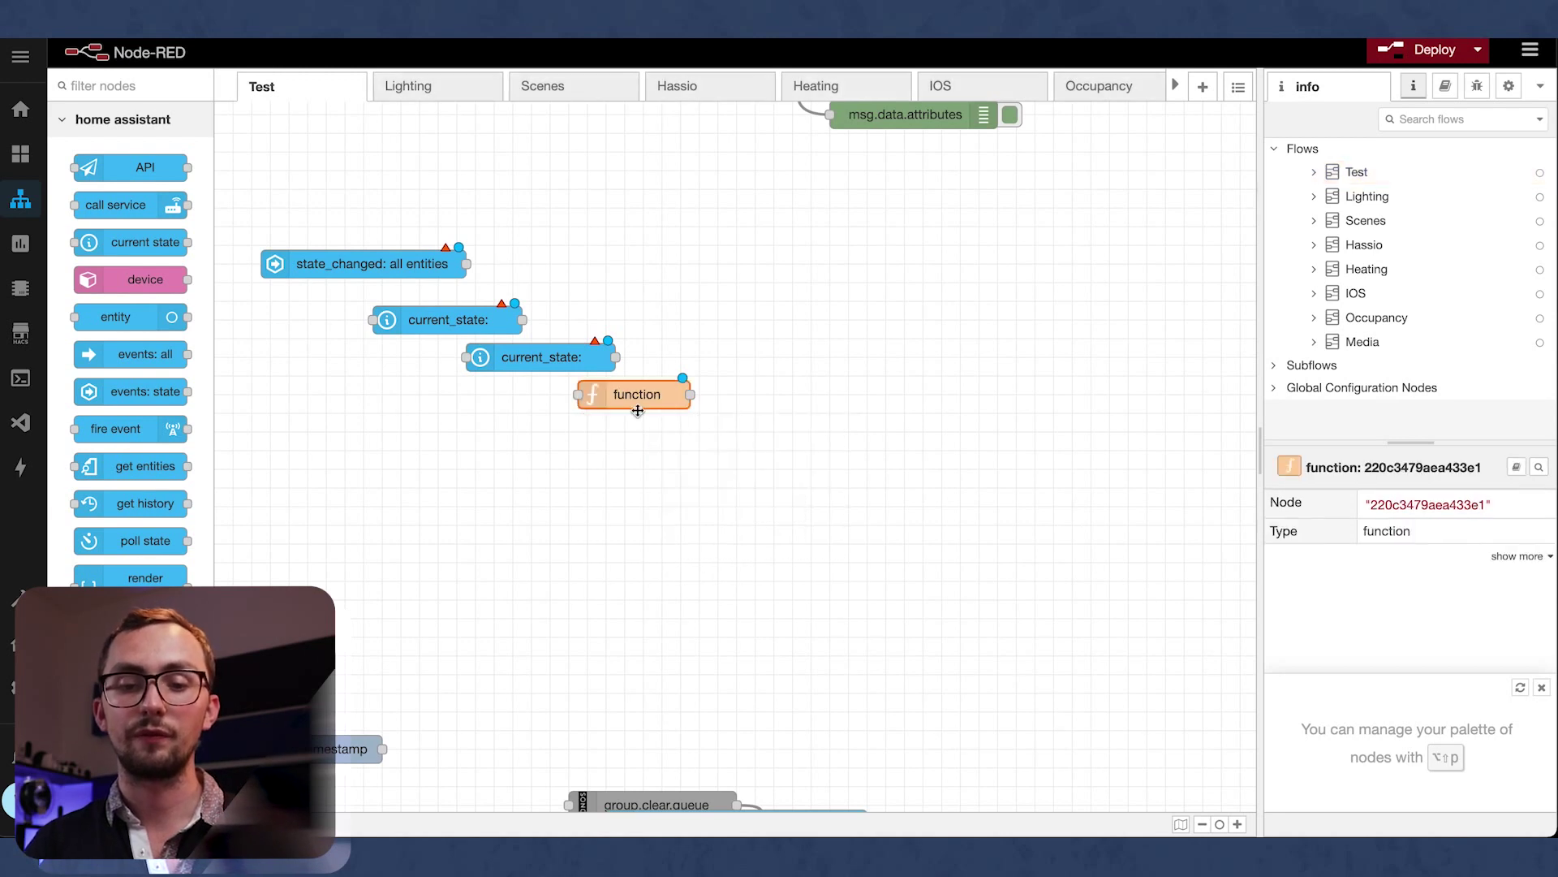
pyautogui.keyDown('ctrl'); pyautogui.click(701, 431); pyautogui.keyUp('ctrl')
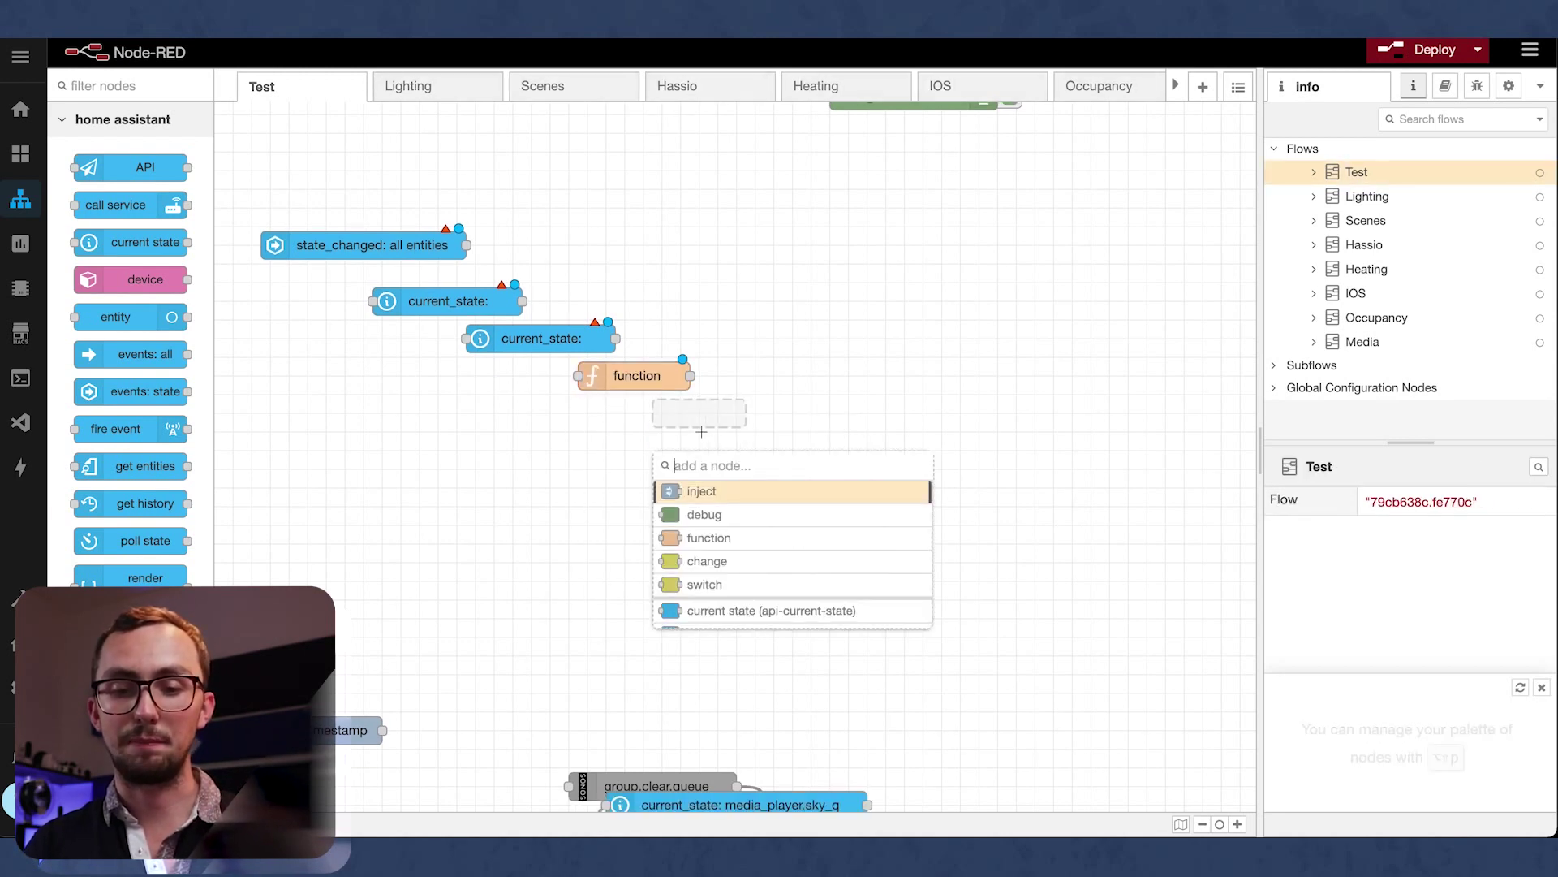
pyautogui.write('http')
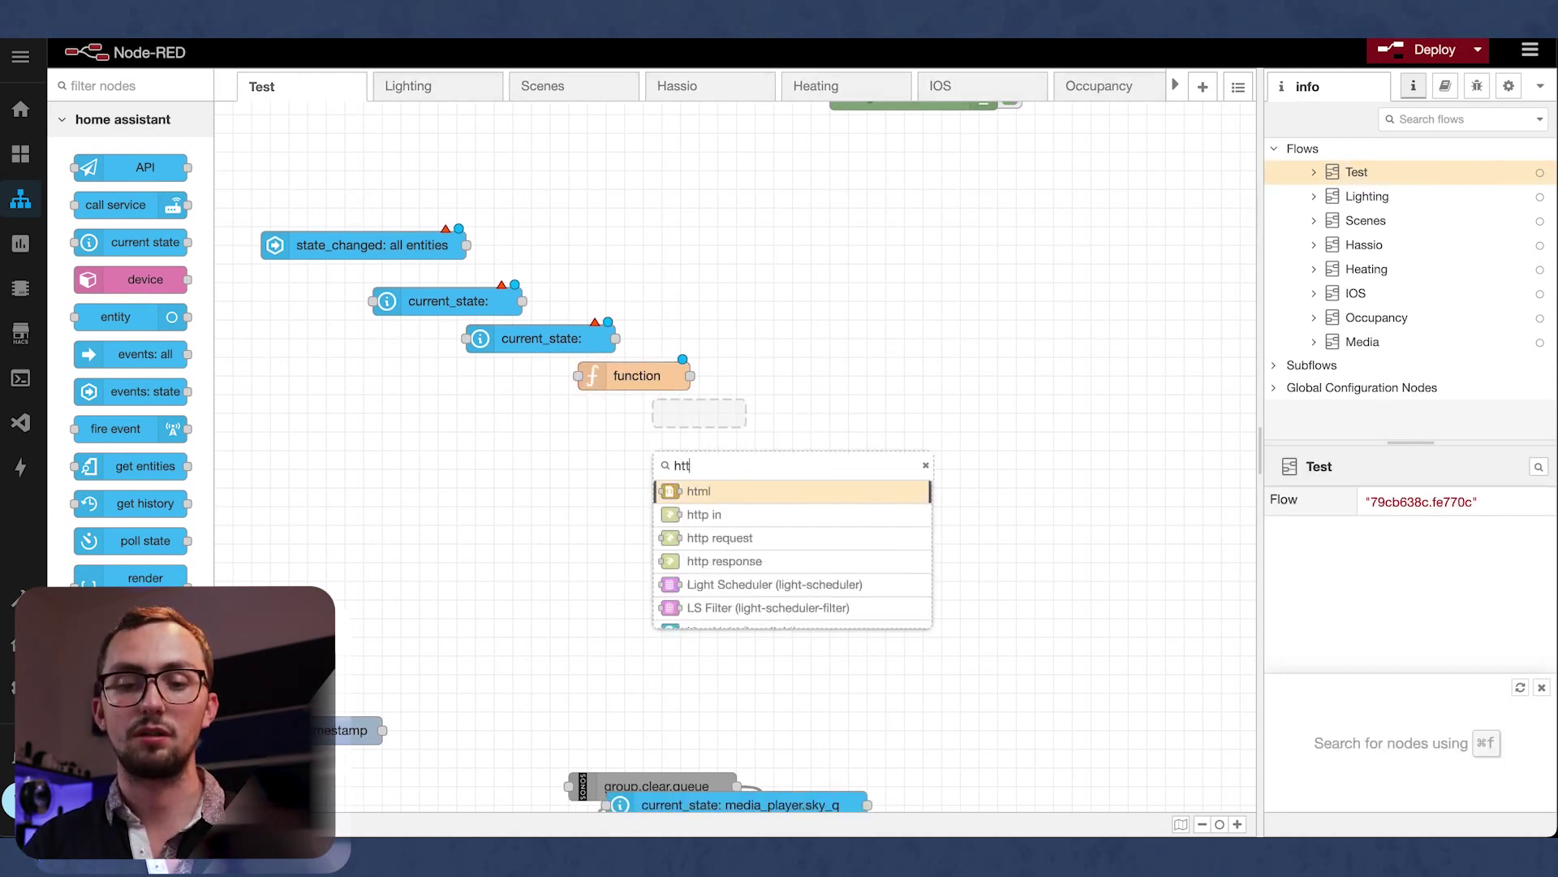
pyautogui.click(736, 516)
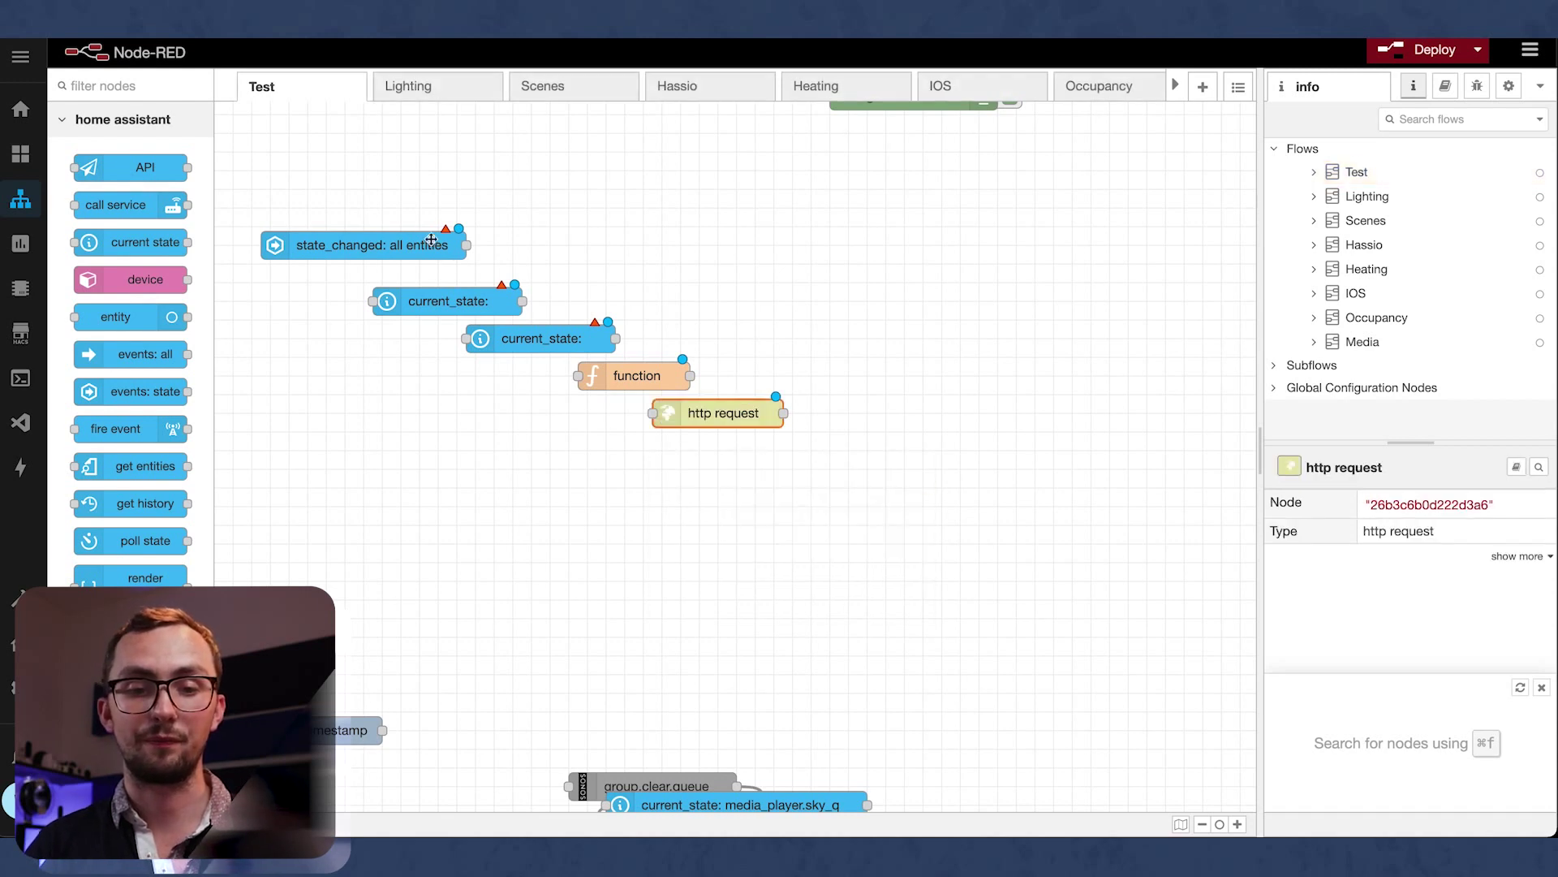
pyautogui.moveTo(467, 245)
pyautogui.mouseDown()
pyautogui.moveTo(503, 313)
pyautogui.moveTo(592, 336)
pyautogui.moveTo(703, 408)
pyautogui.mouseUp()
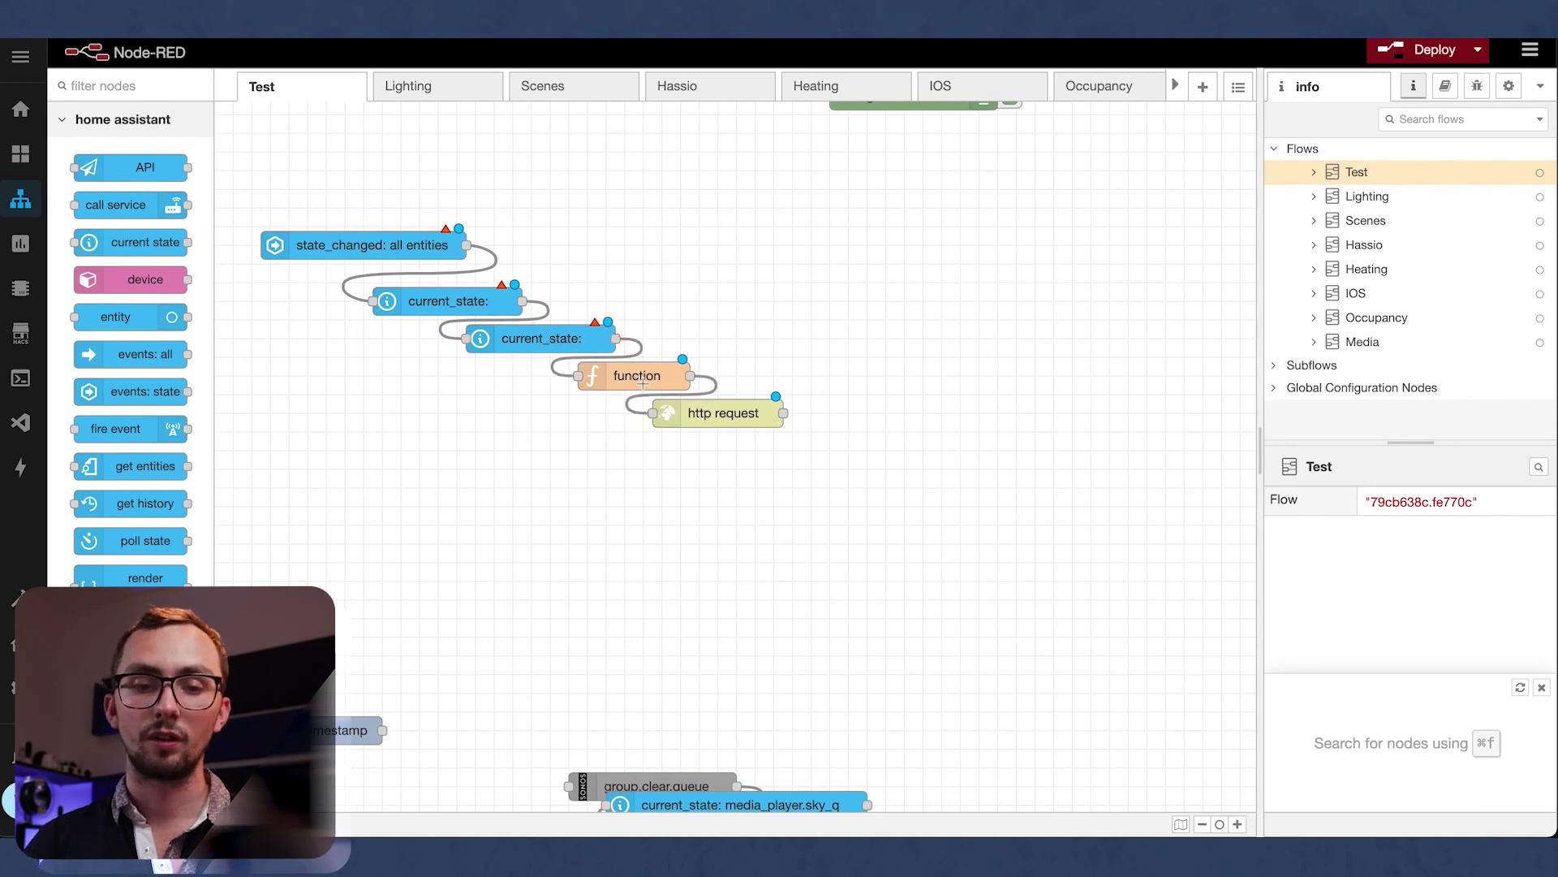
# Step: Set the events: state node's Entity ID to input_boolean.sonos_tts with If State 'on'
pyautogui.click(332, 247)
pyautogui.doubleClick(333, 247)
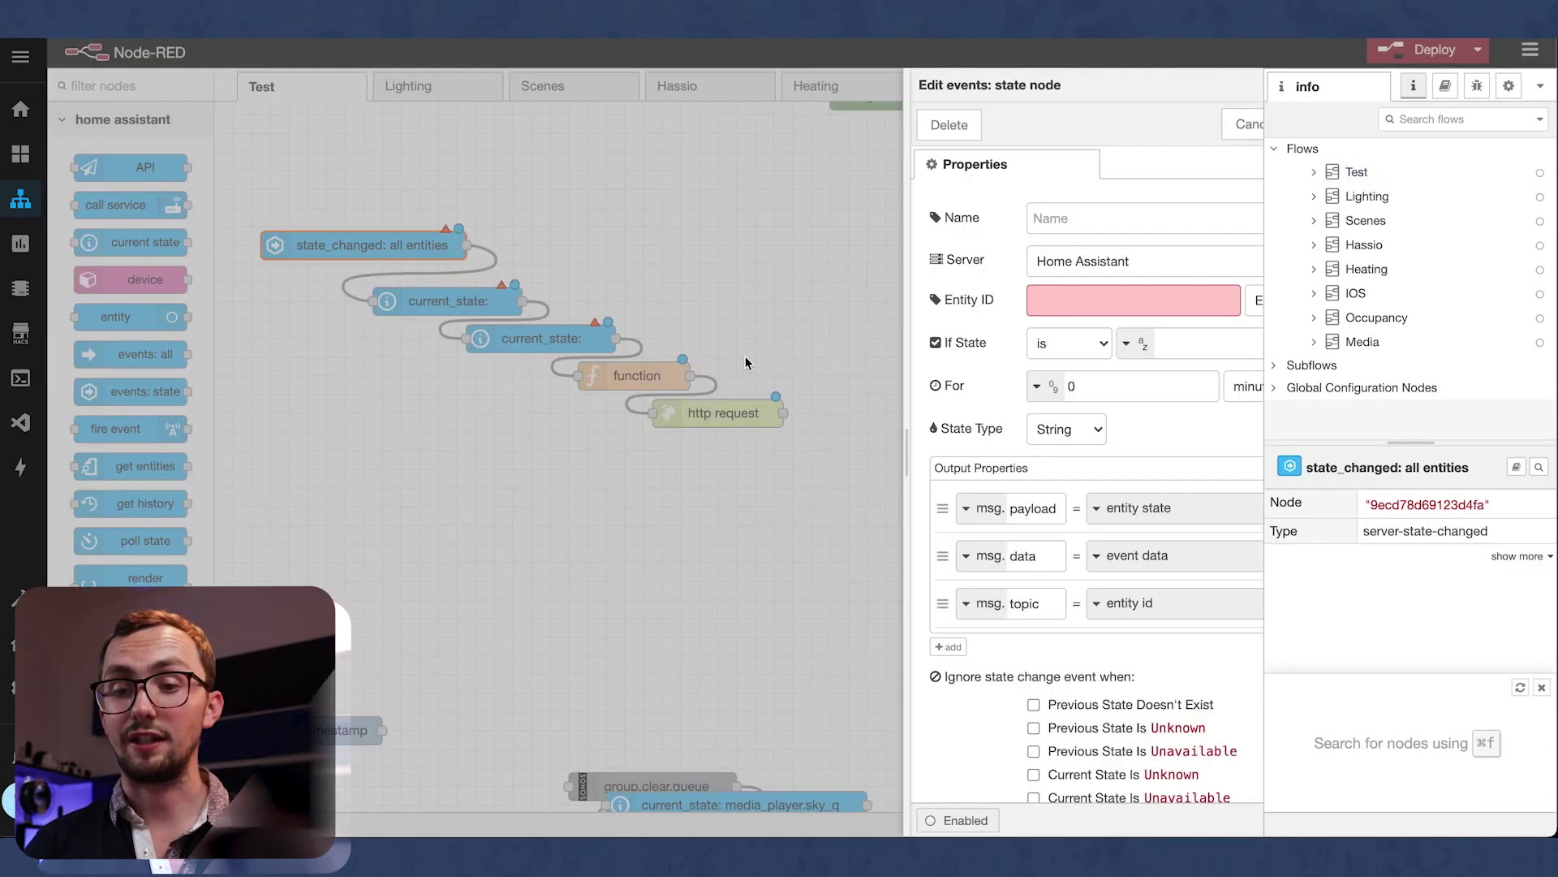
pyautogui.click(982, 315)
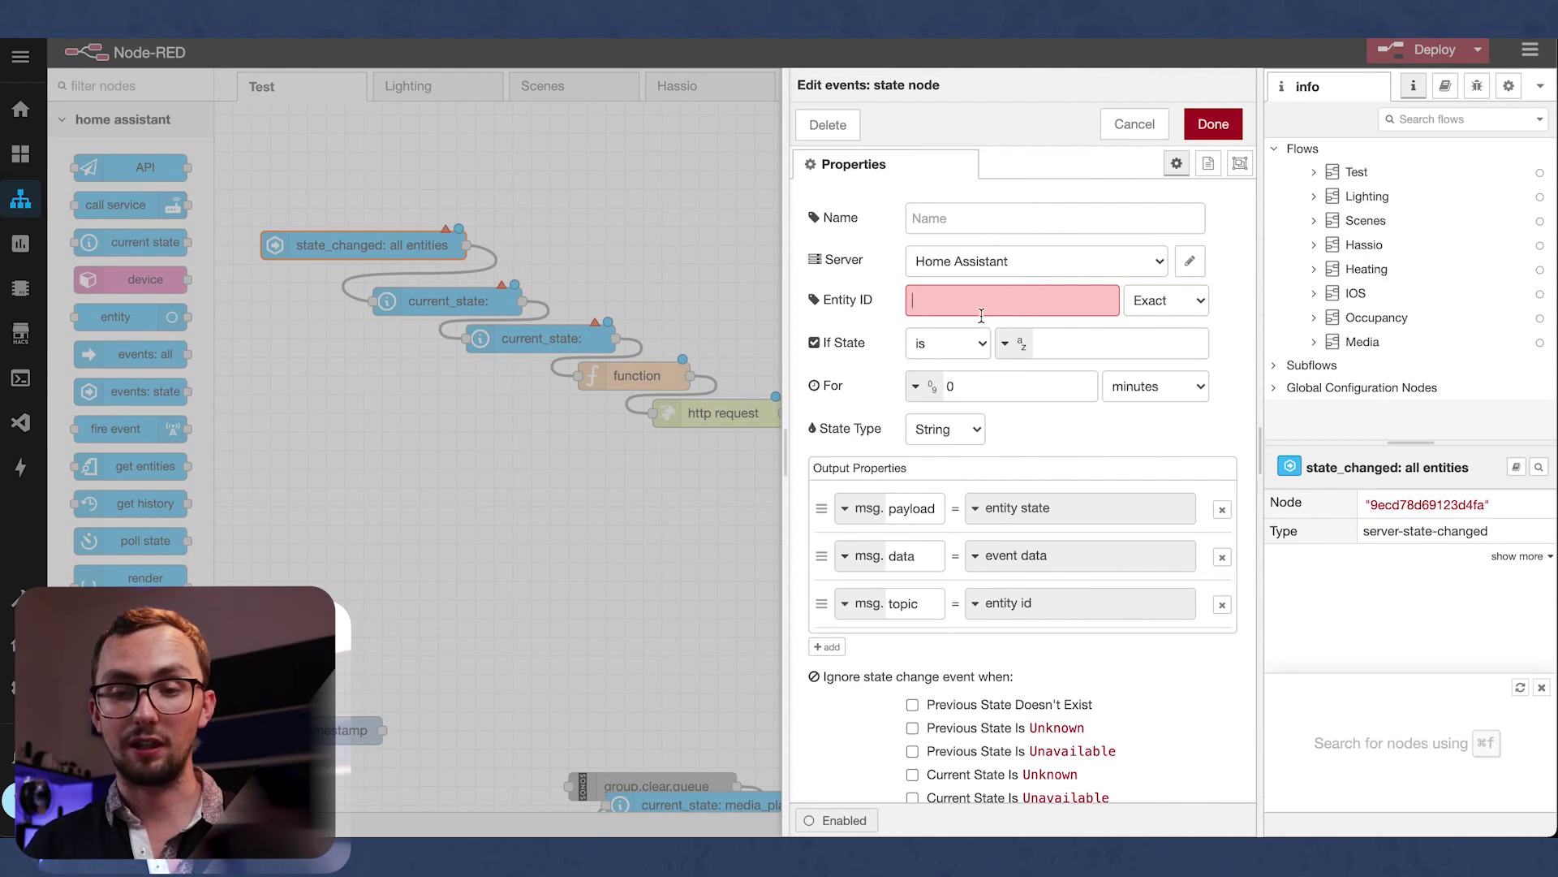
pyautogui.write('tts')
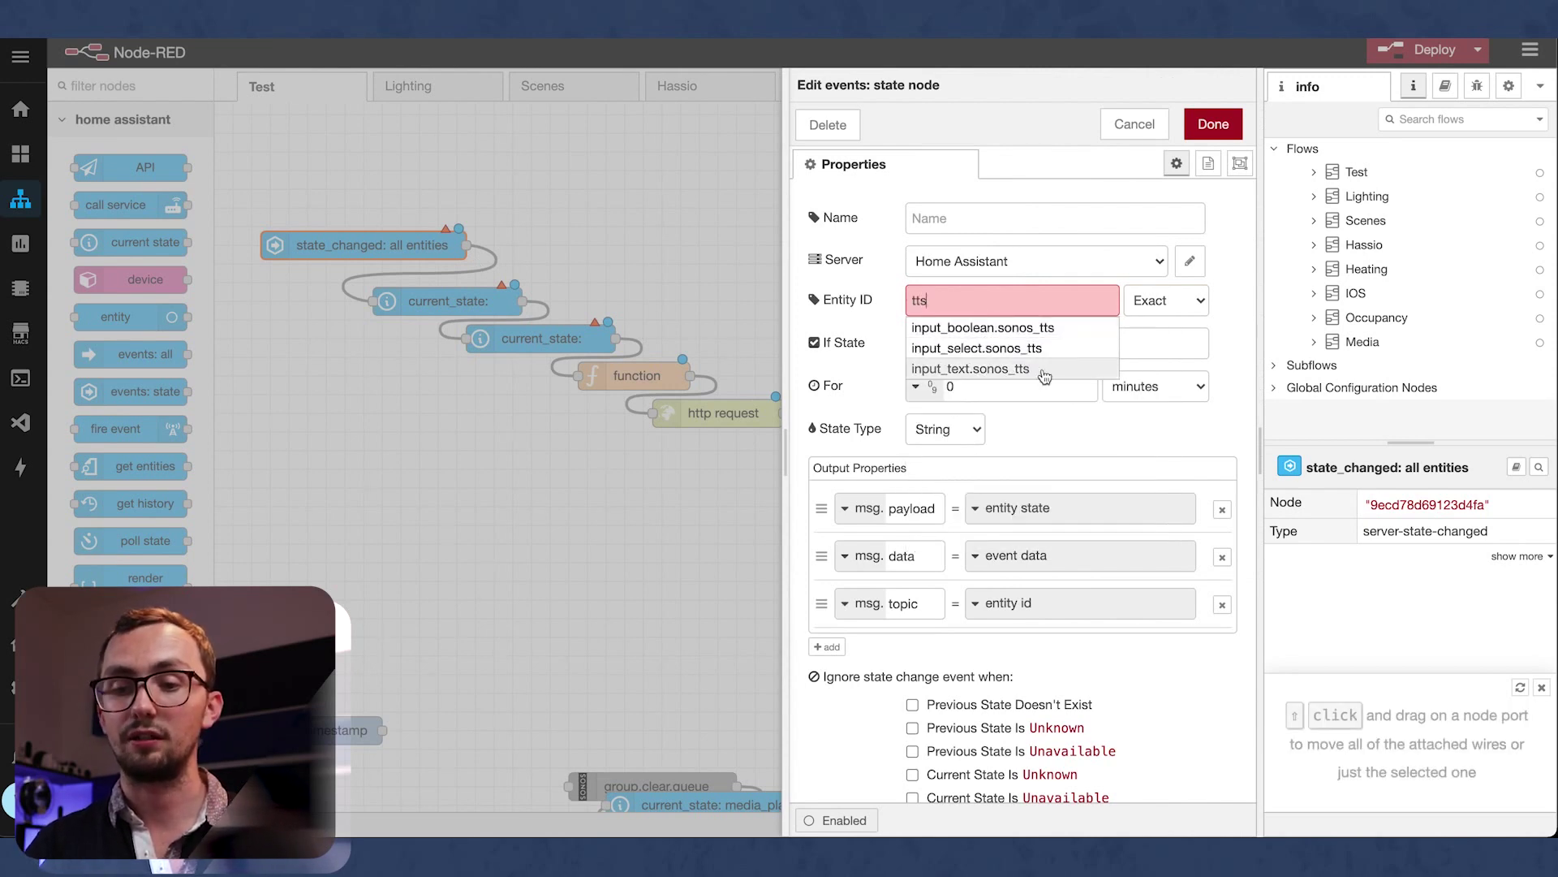
pyautogui.click(1039, 331)
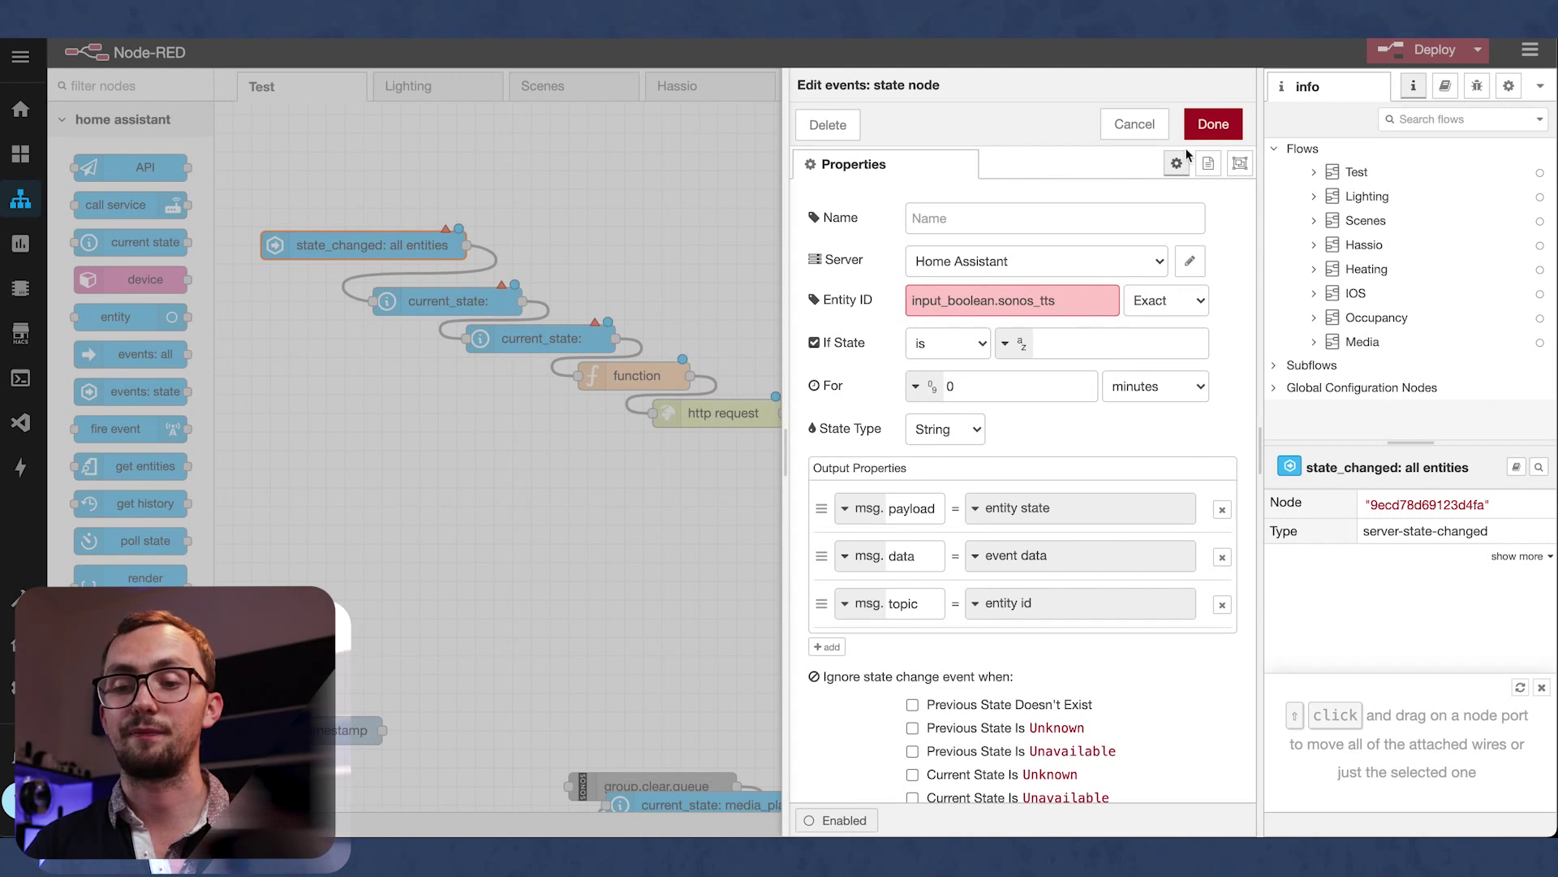
pyautogui.click(1043, 344)
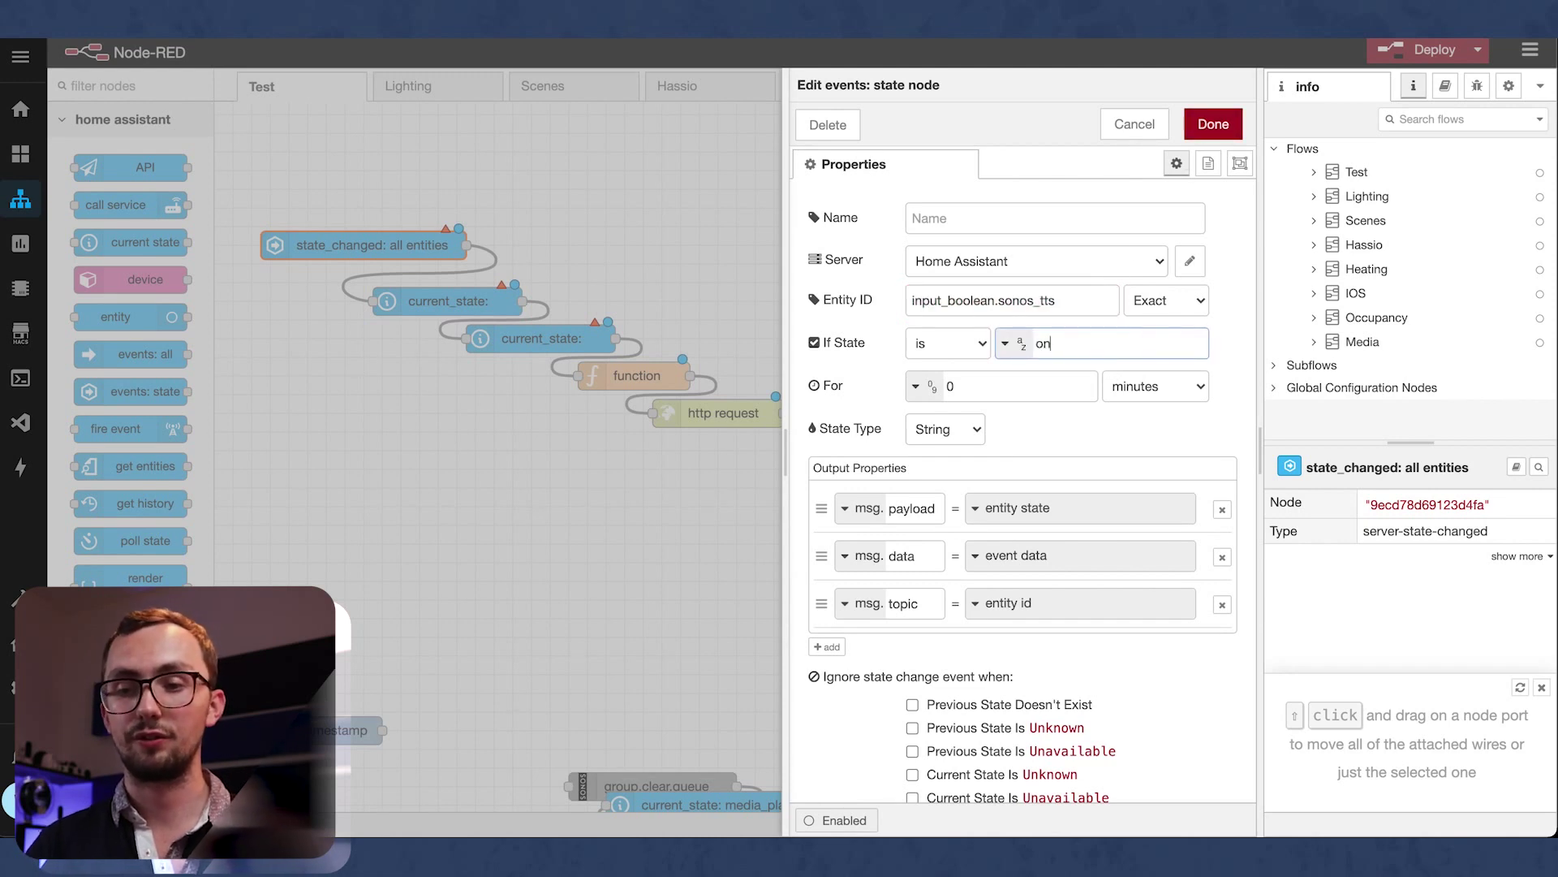
pyautogui.click(1214, 123)
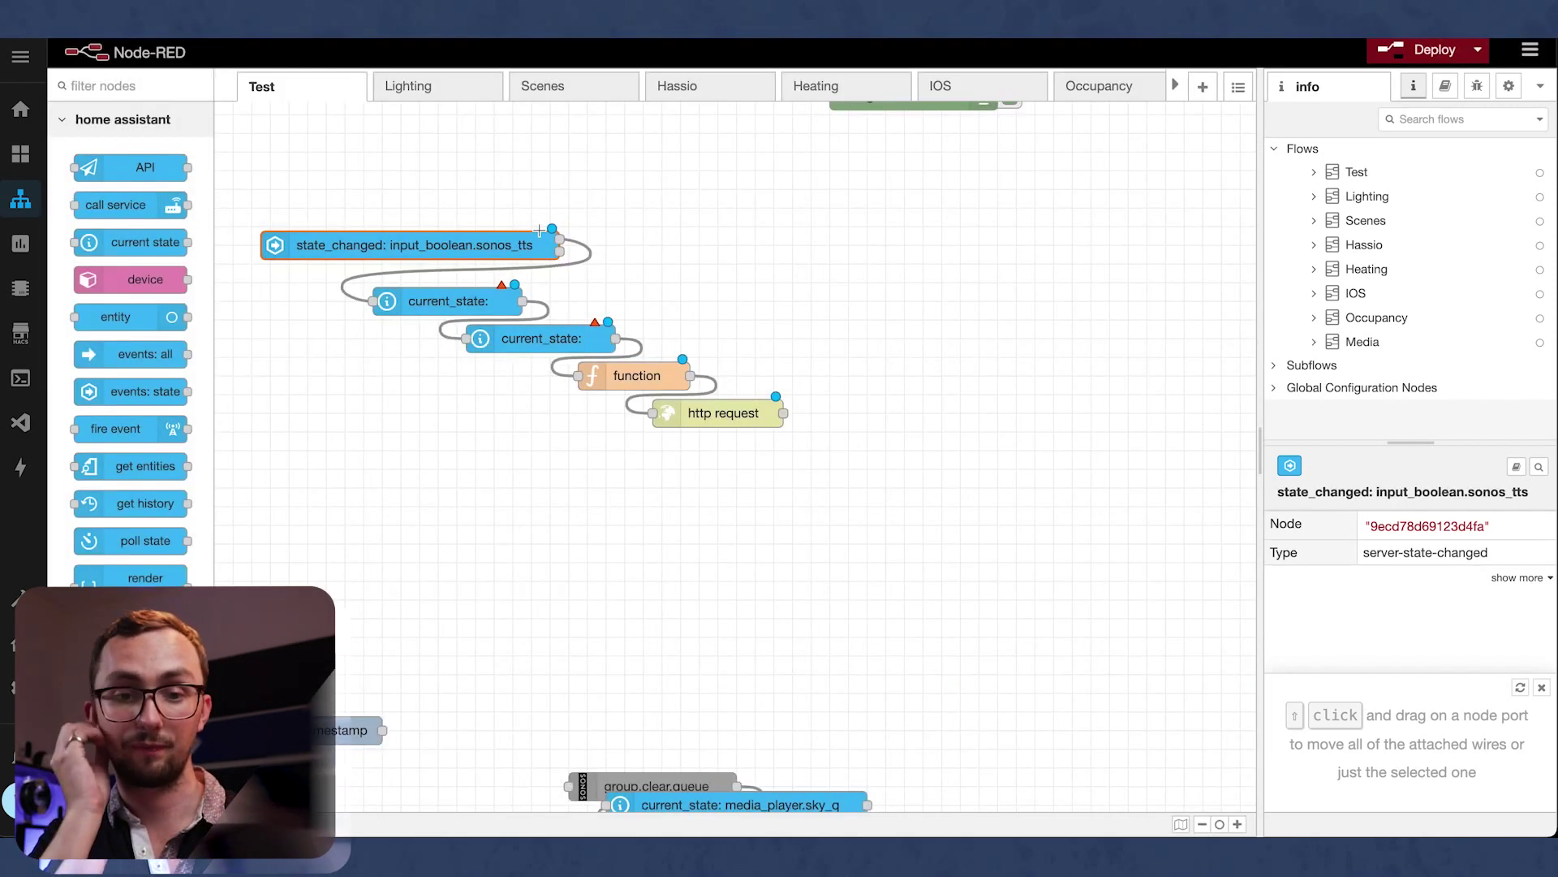
# Step: Try entering an input_select entity in the first current state node, then discard the edits
pyautogui.doubleClick(449, 299)
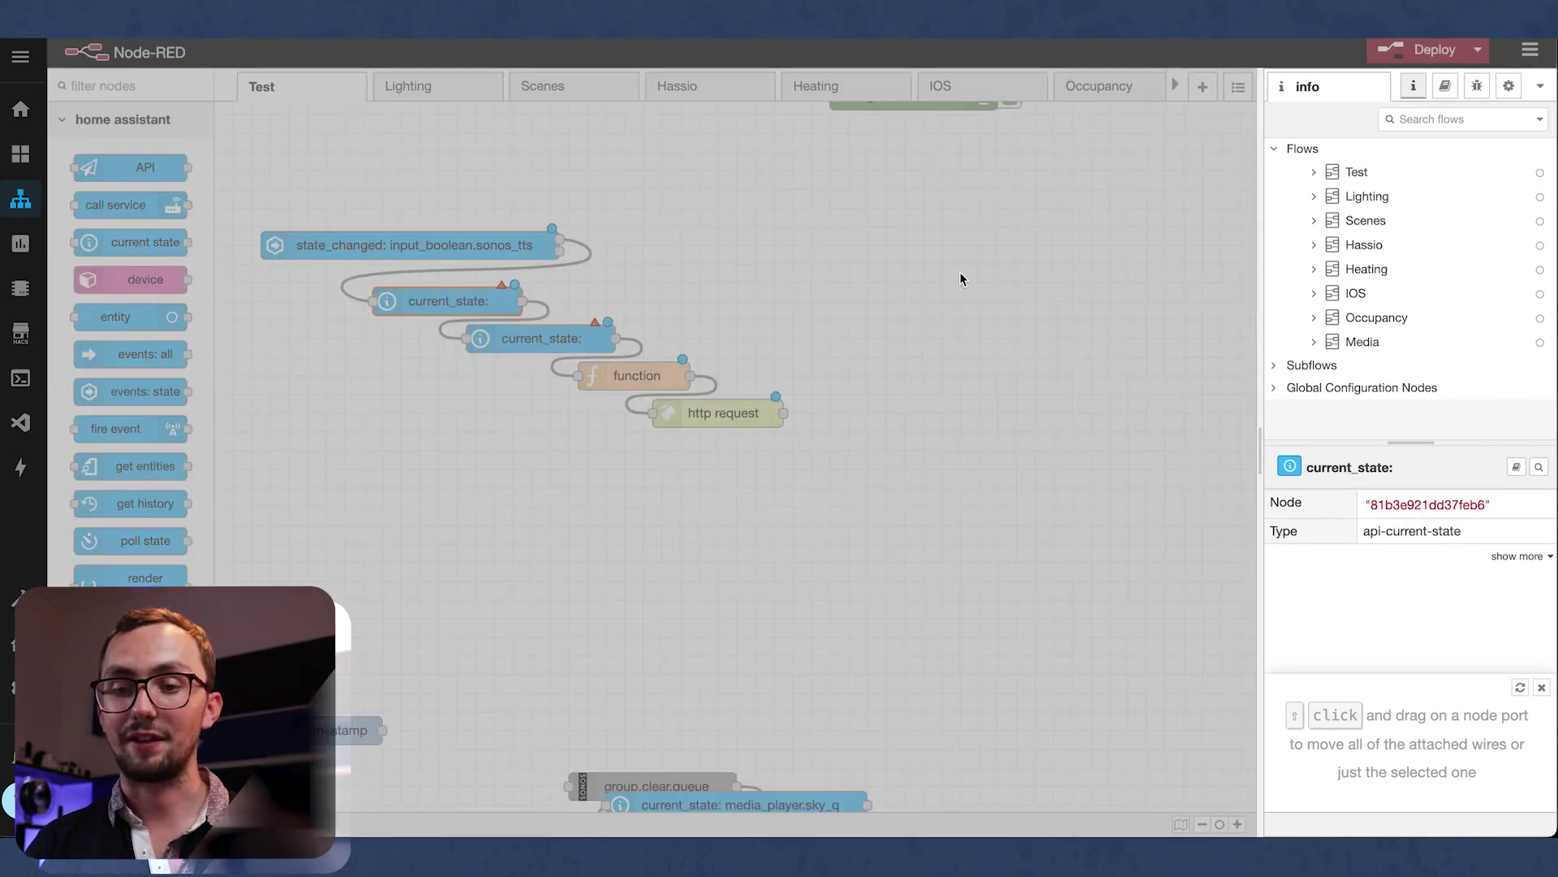
pyautogui.click(1007, 296)
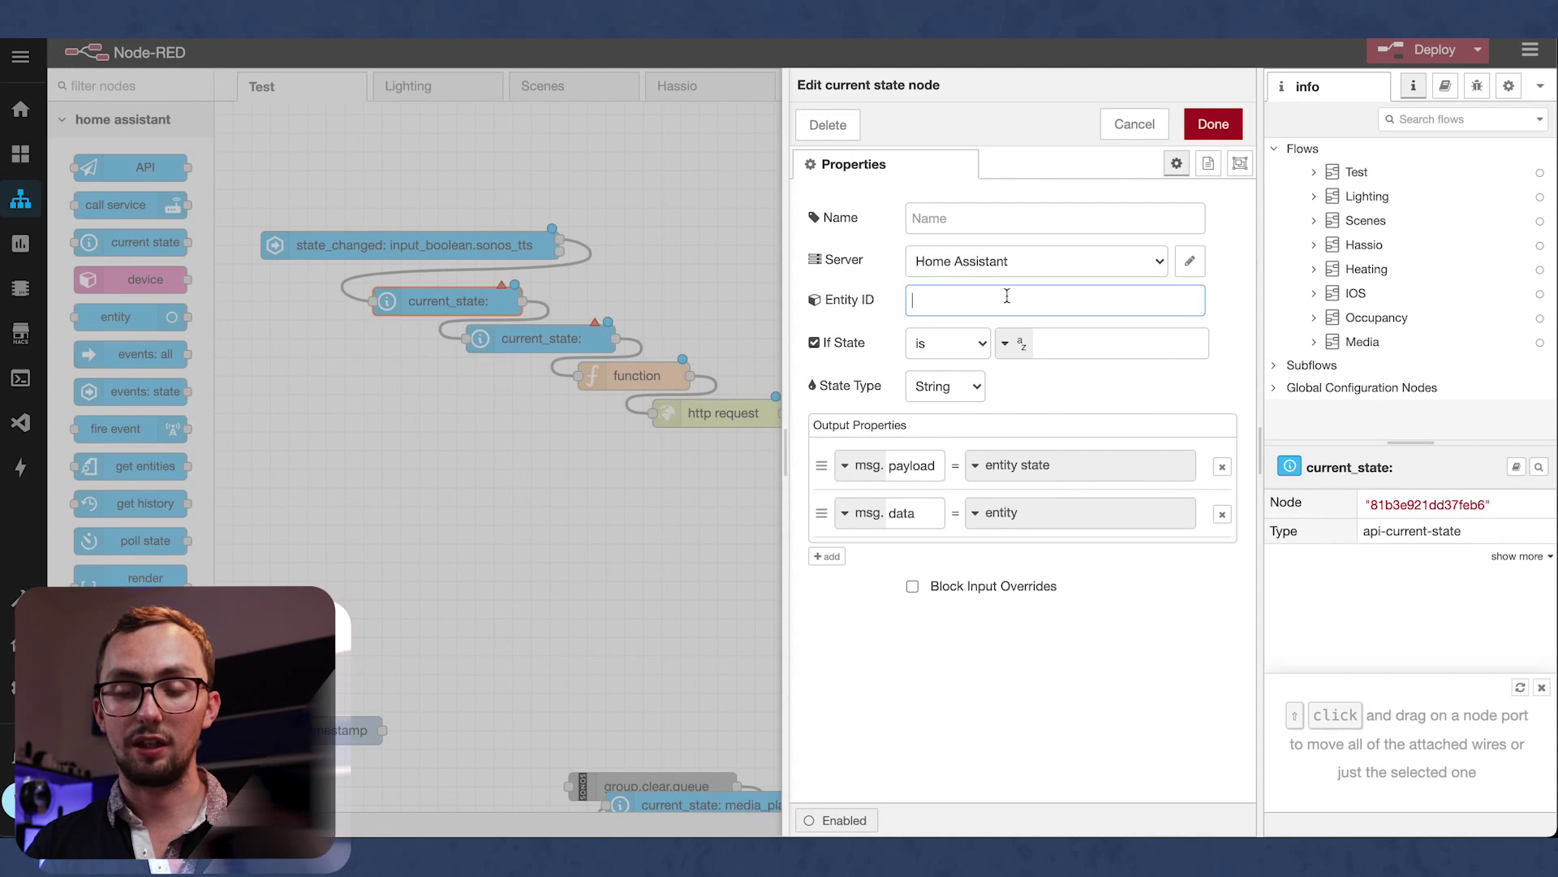
pyautogui.write('tts')
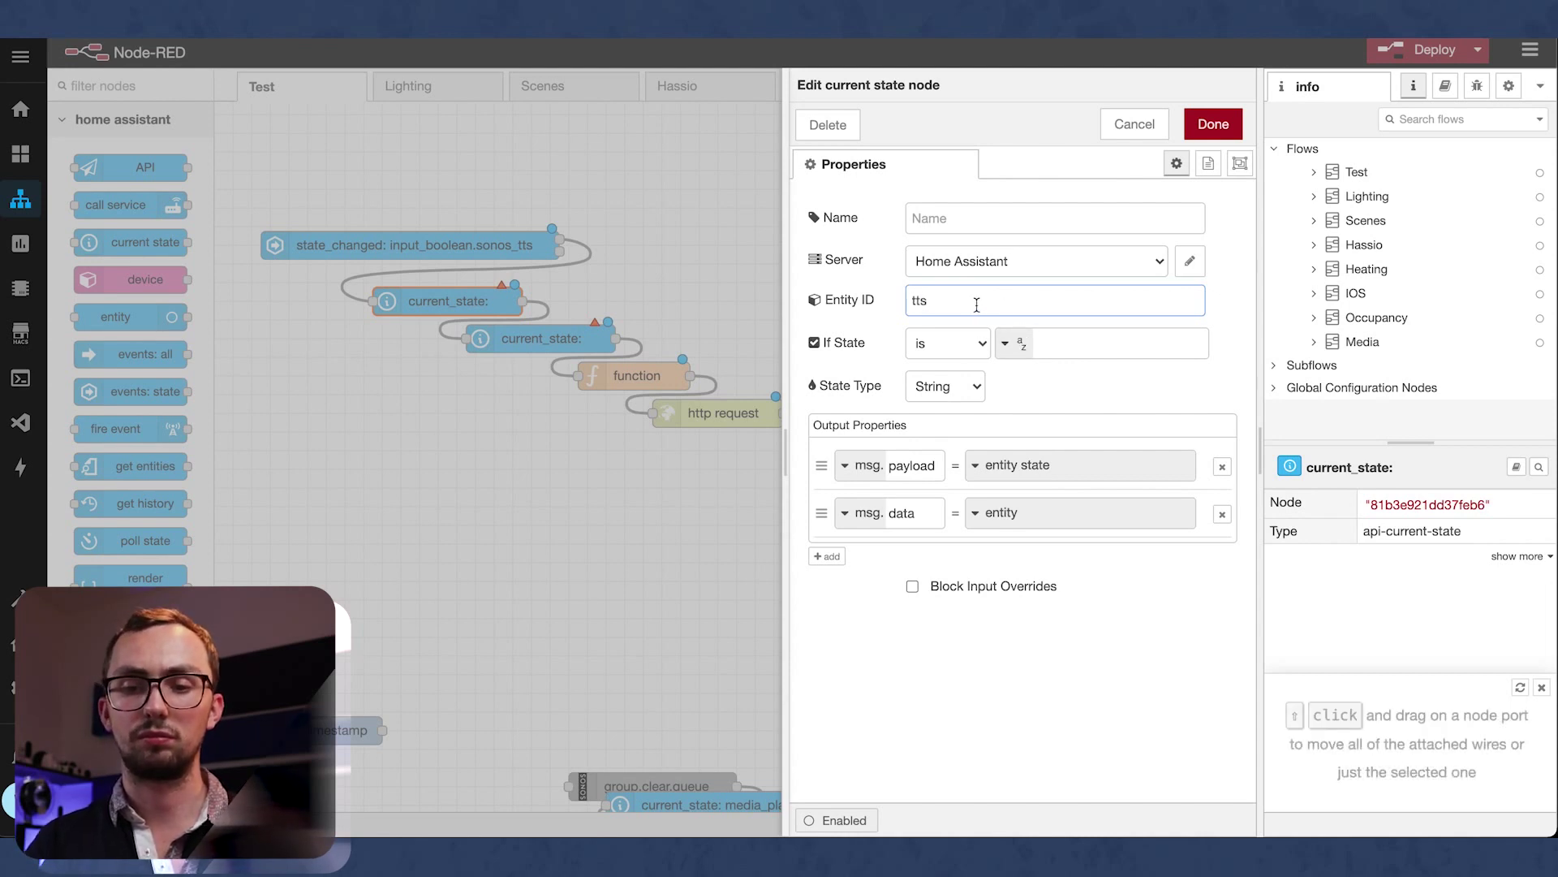
pyautogui.press('BackSpace')
pyautogui.write('input_')
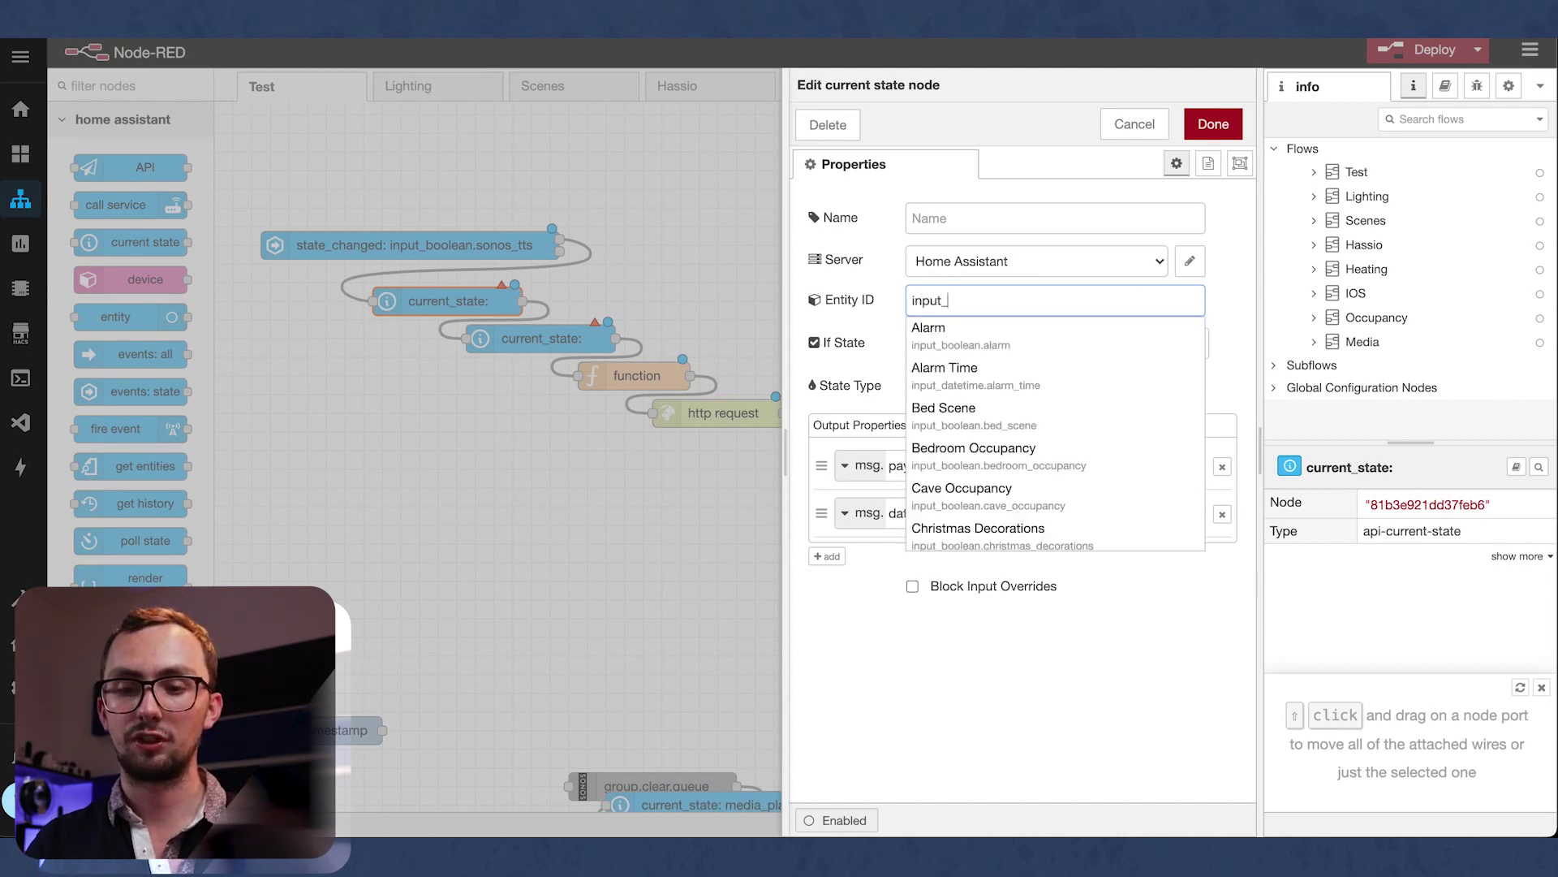
pyautogui.write('sele')
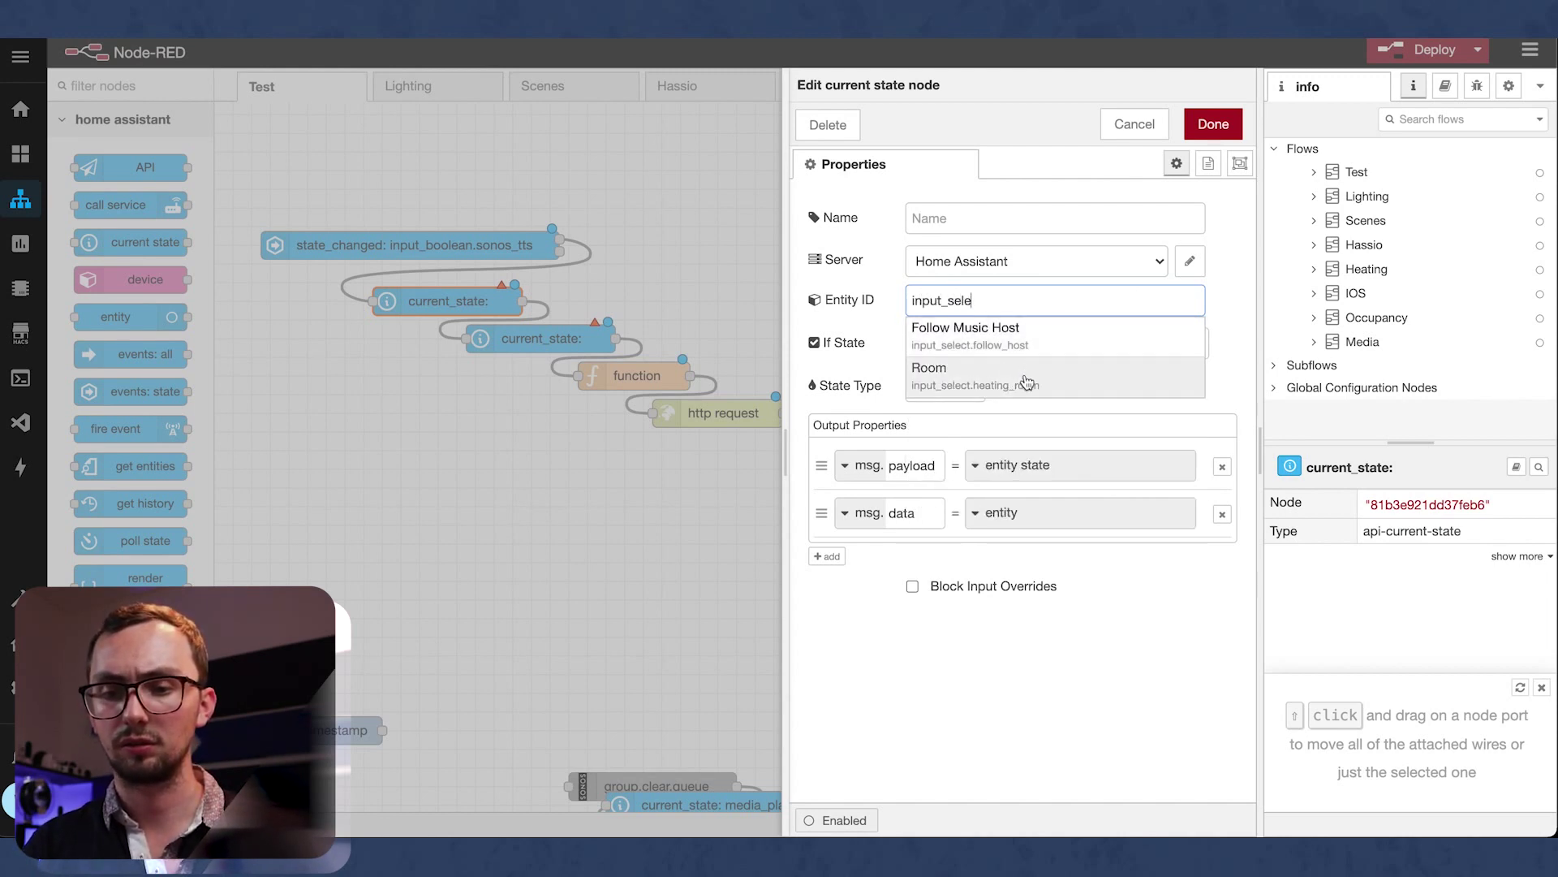
pyautogui.hotkey('ctrl', 'a')
pyautogui.press('BackSpace')
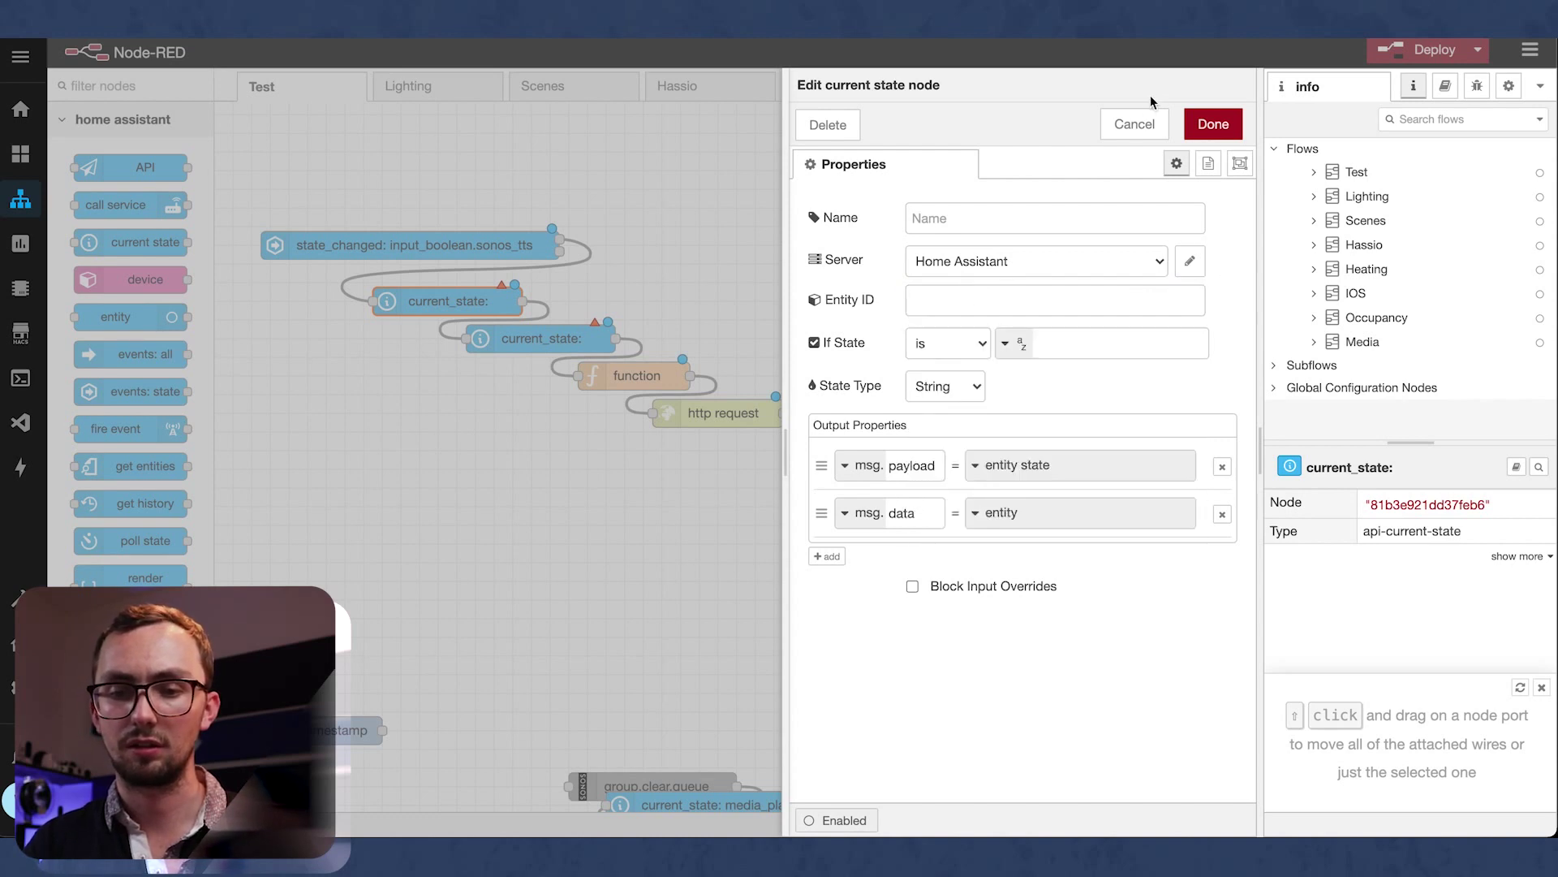
pyautogui.click(1139, 124)
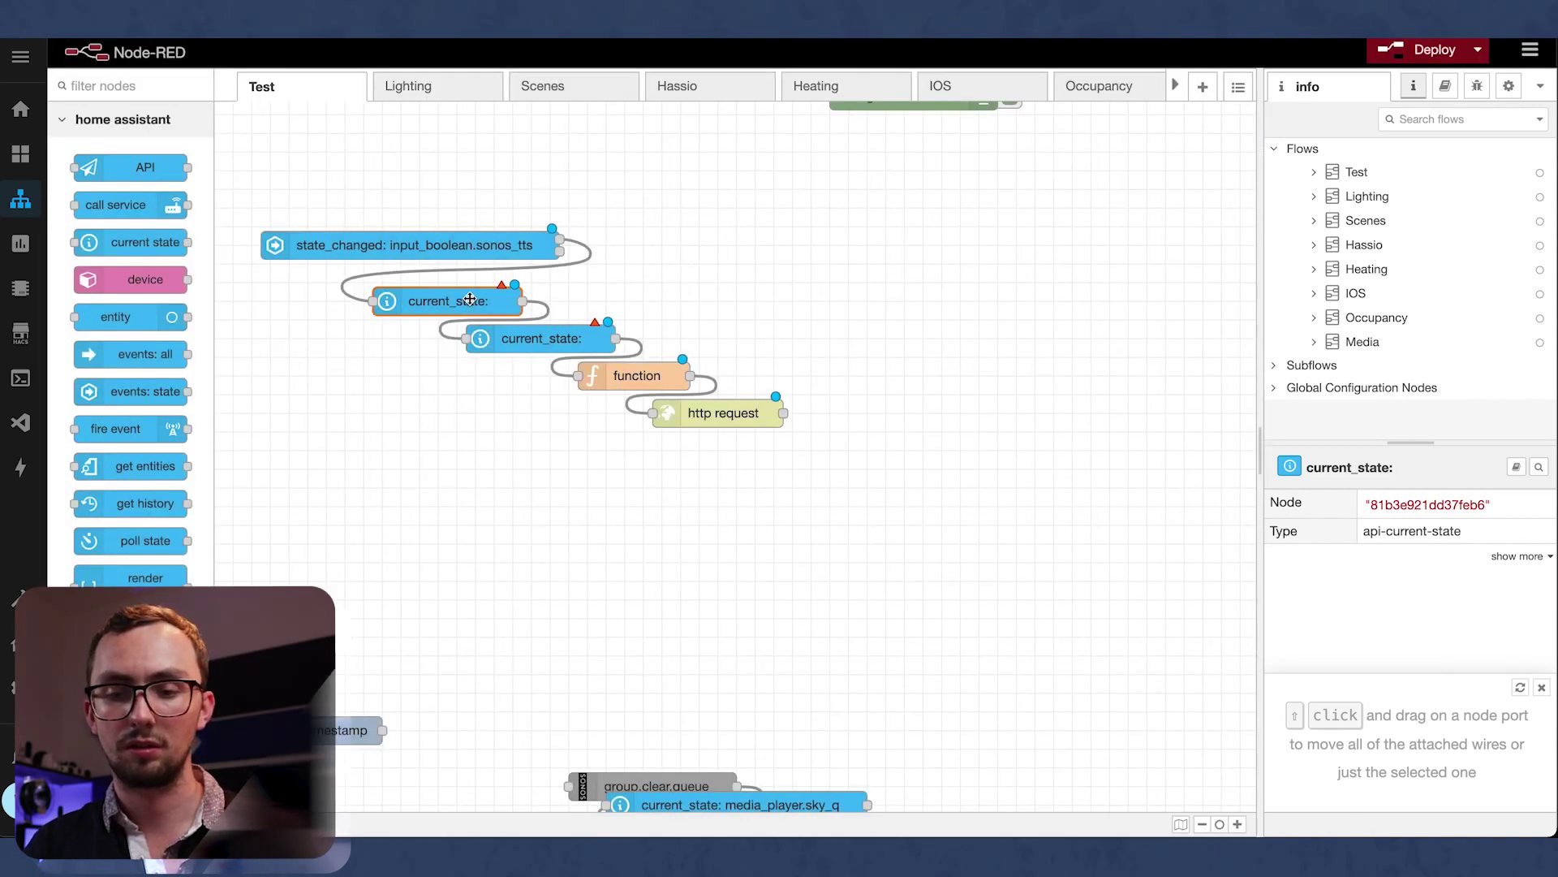
# Step: Set the node's Entity ID to input_select.sonos_tts and rename its payload output to room
pyautogui.doubleClick(470, 300)
pyautogui.click(1059, 302)
pyautogui.write('in')
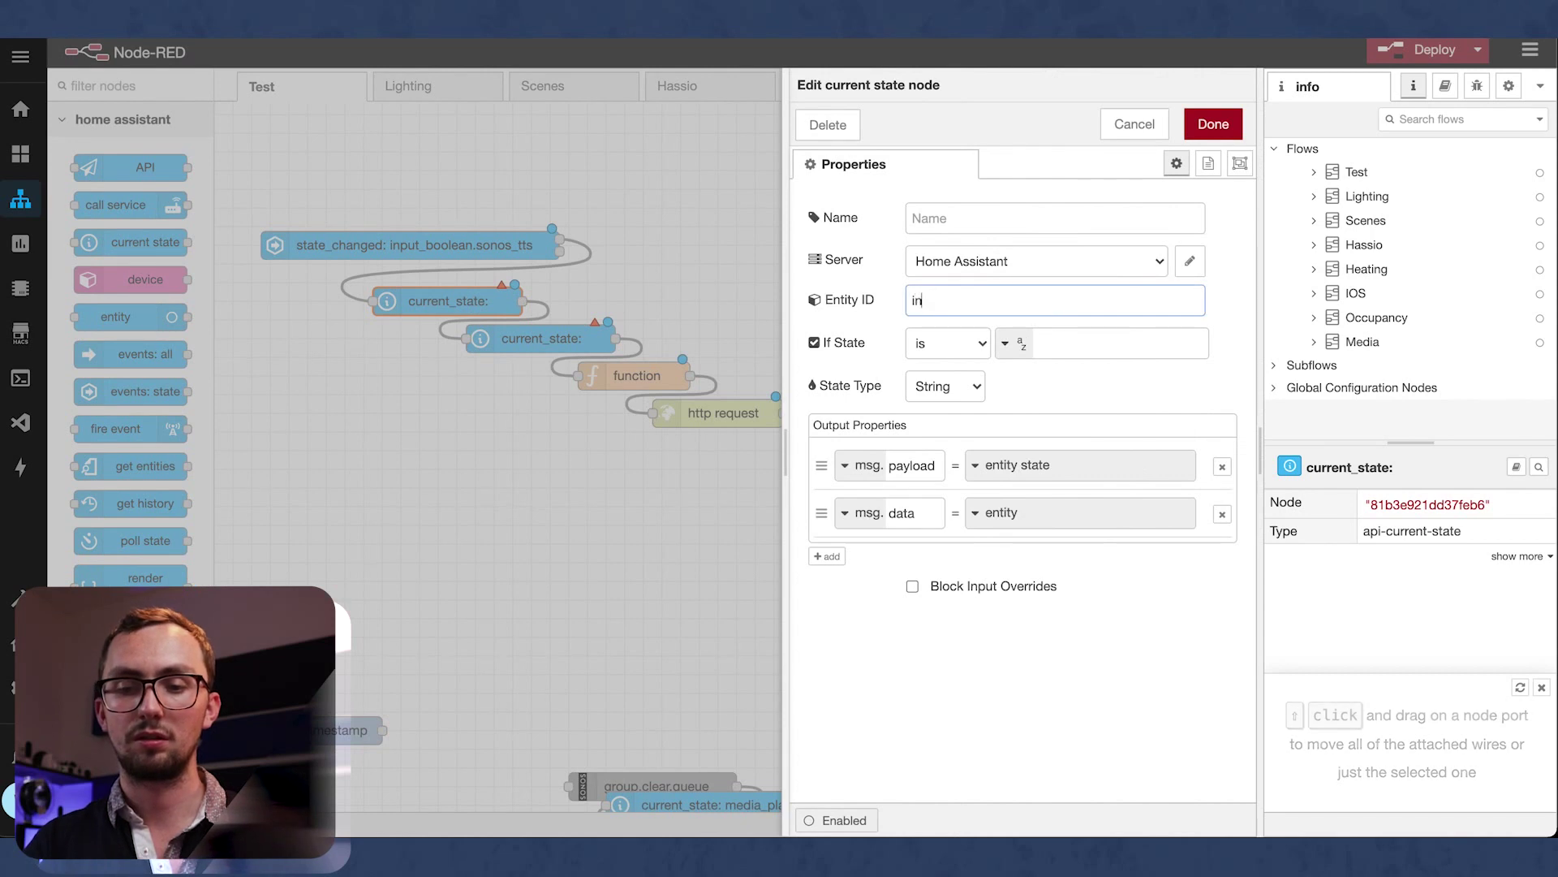
pyautogui.write('put_selec')
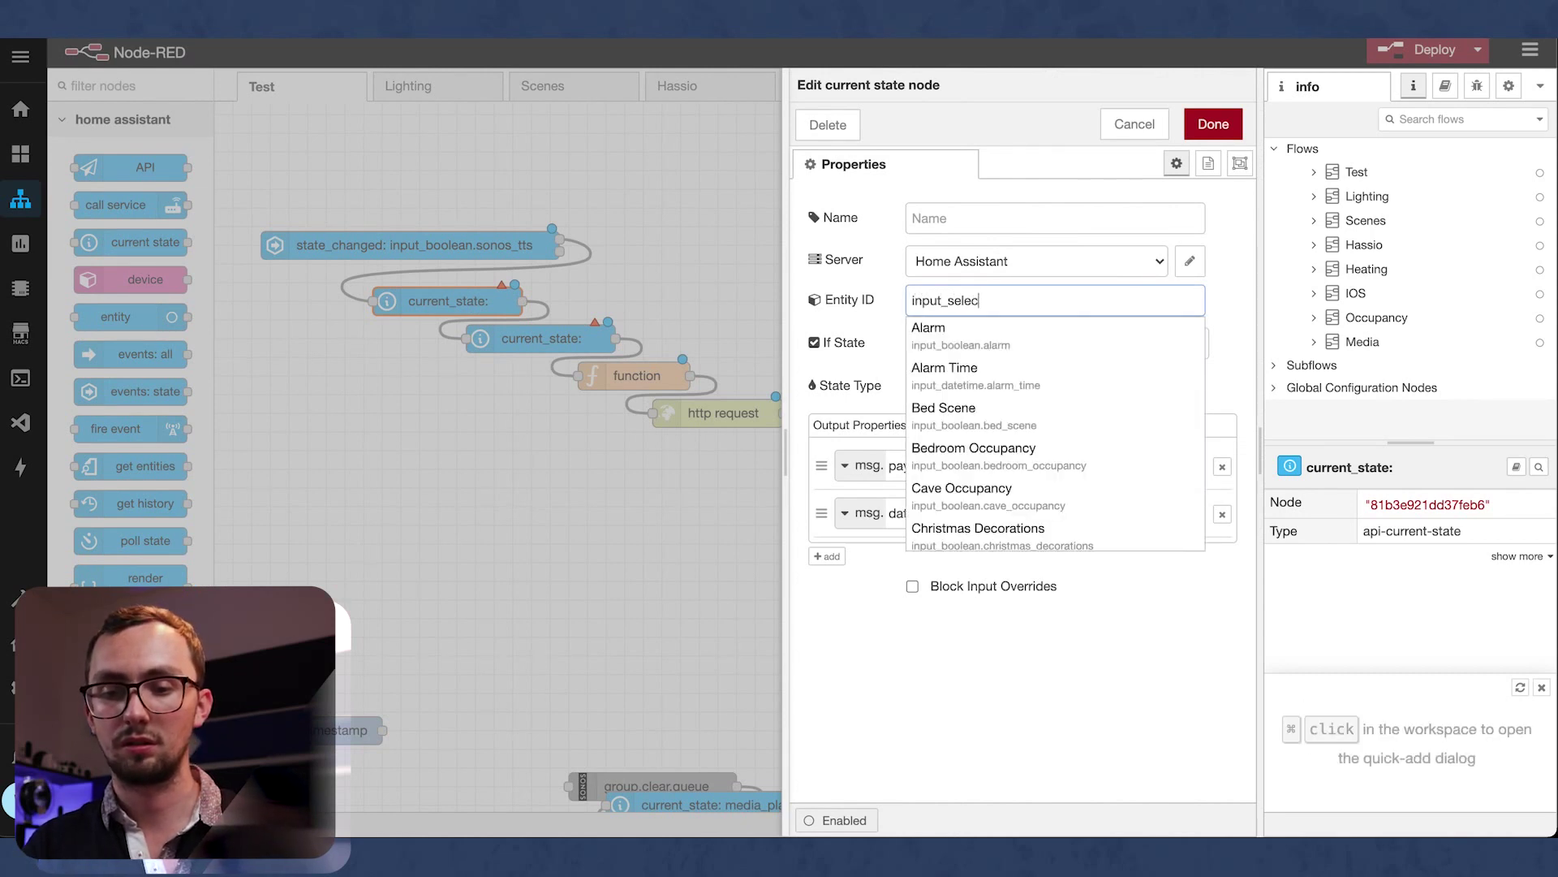
pyautogui.write('t.s')
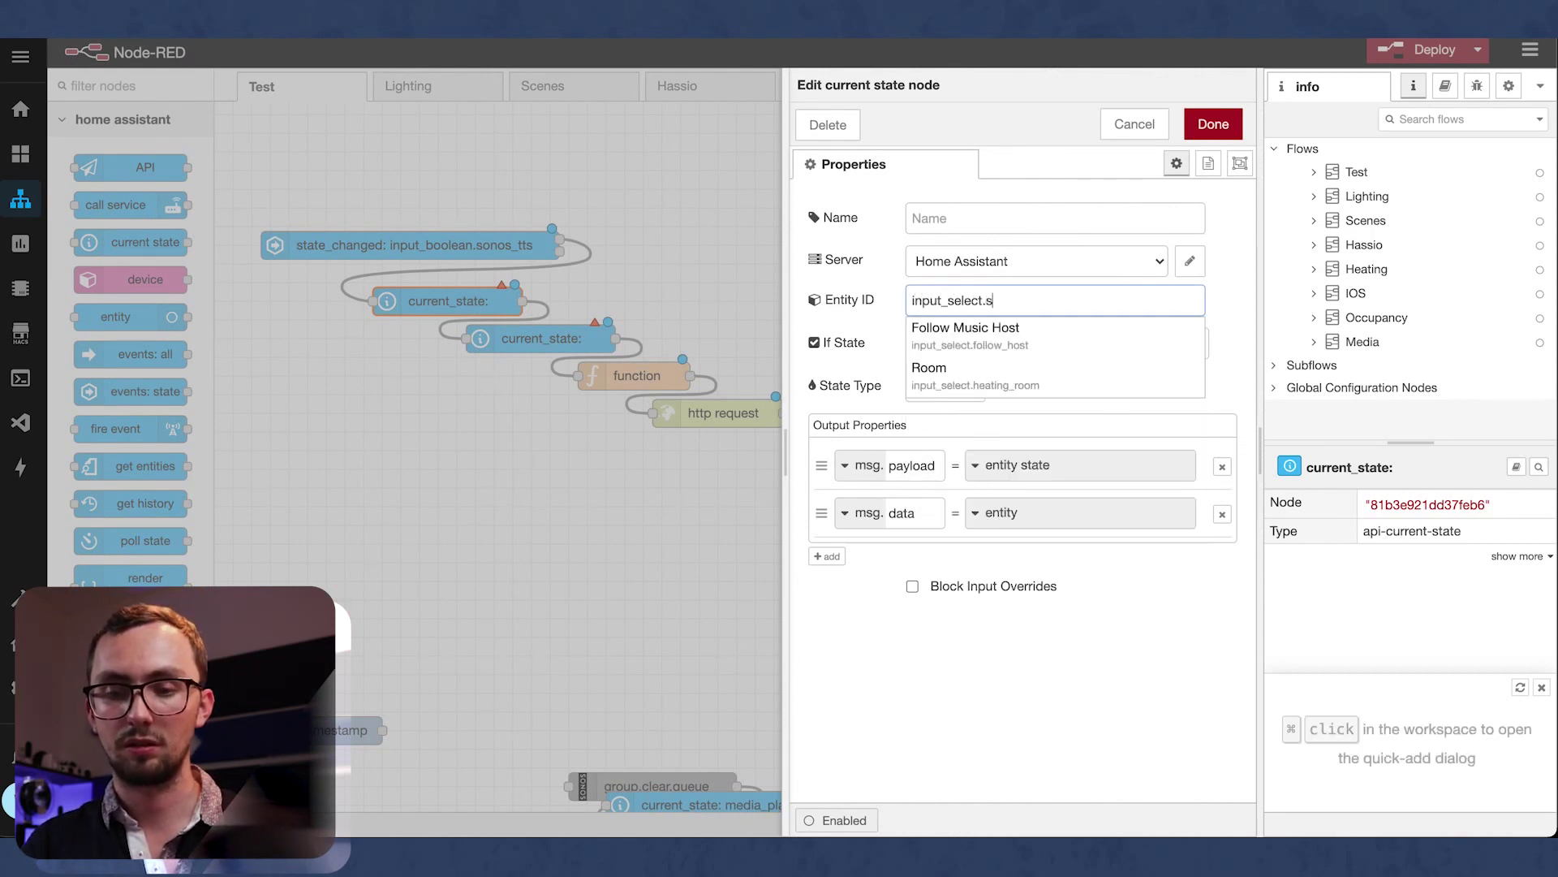
pyautogui.write('onos_t')
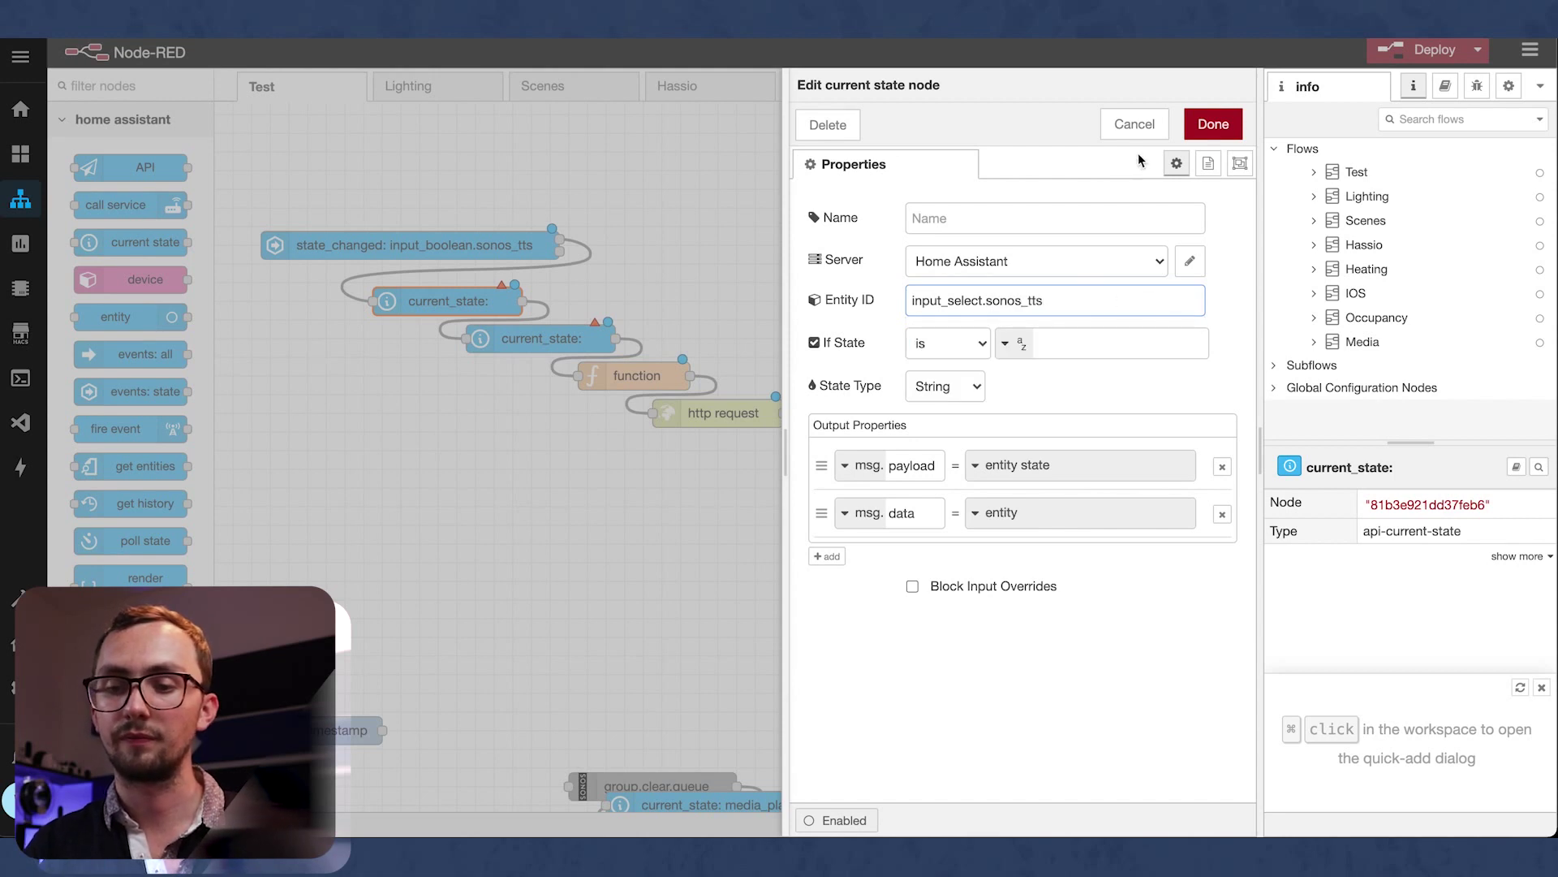
pyautogui.write('ts')
pyautogui.press('super+a')
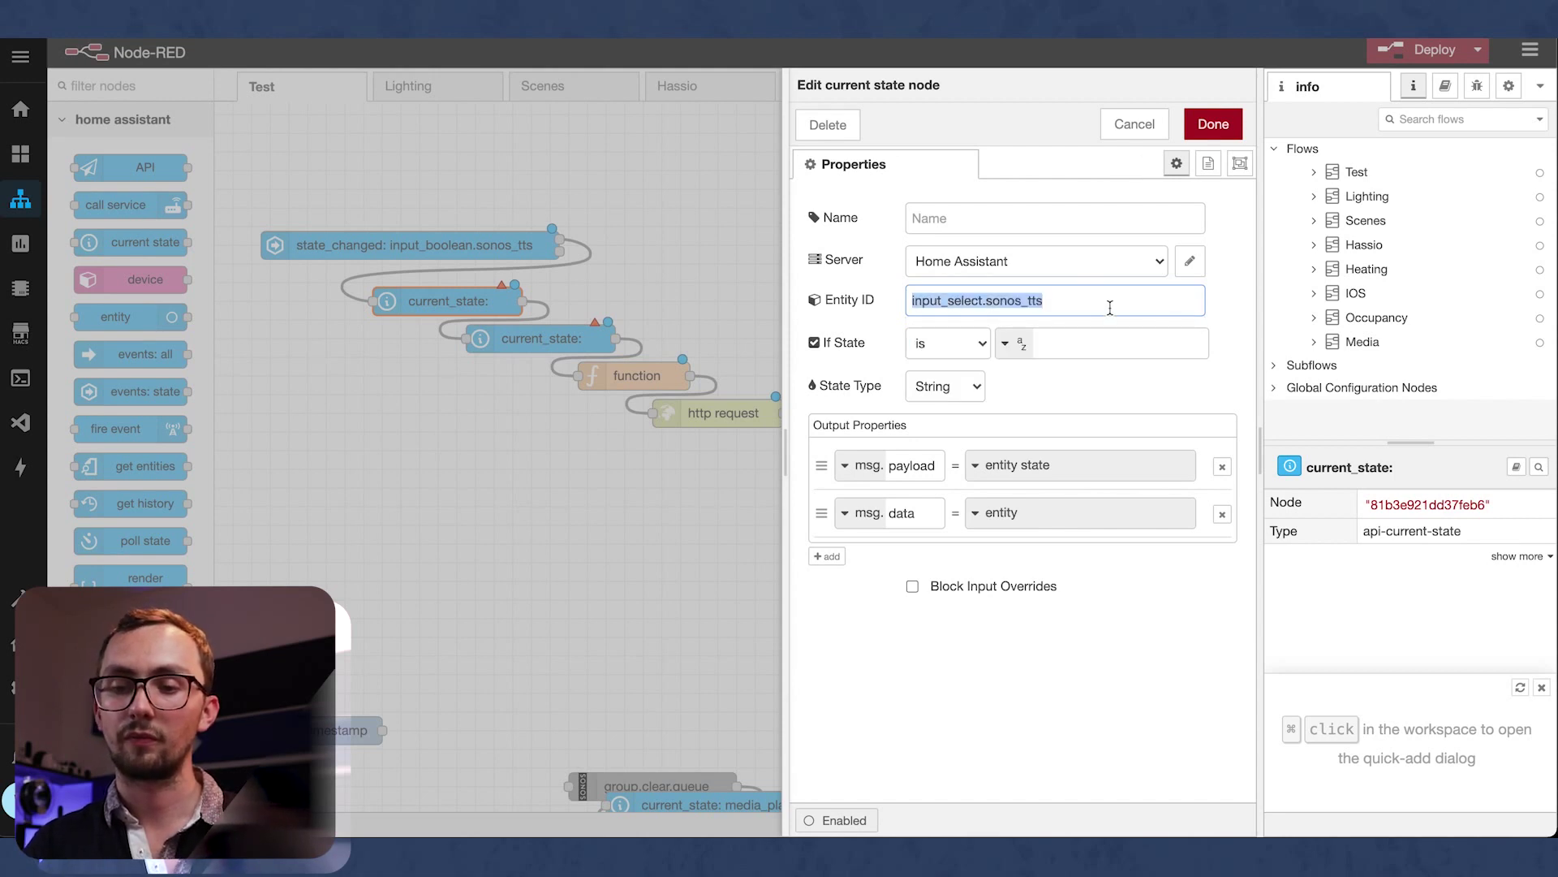
pyautogui.click(1217, 126)
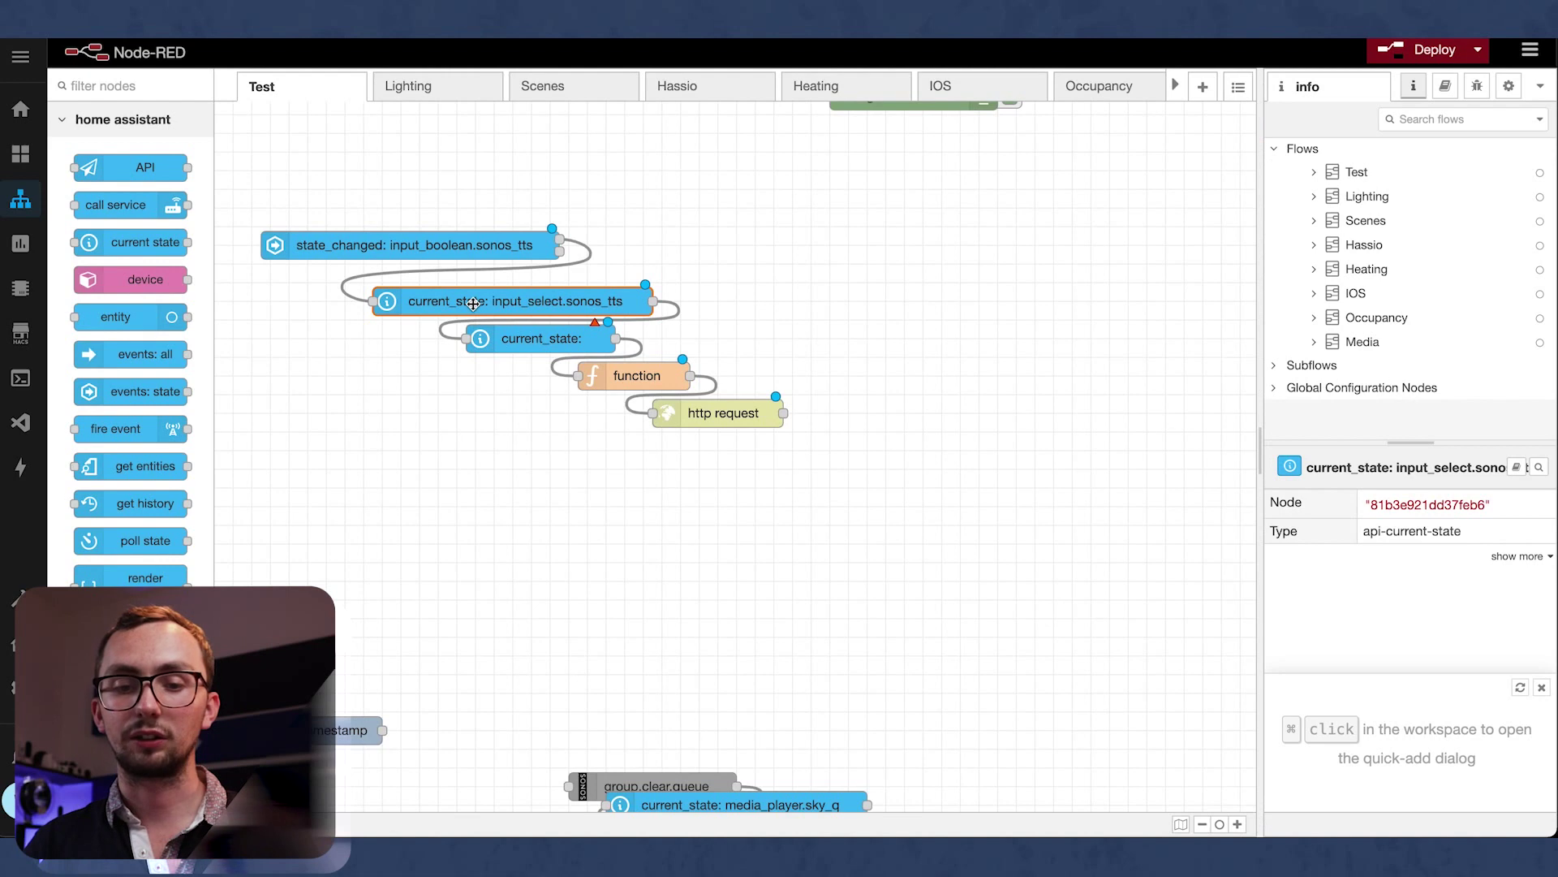
pyautogui.doubleClick(490, 303)
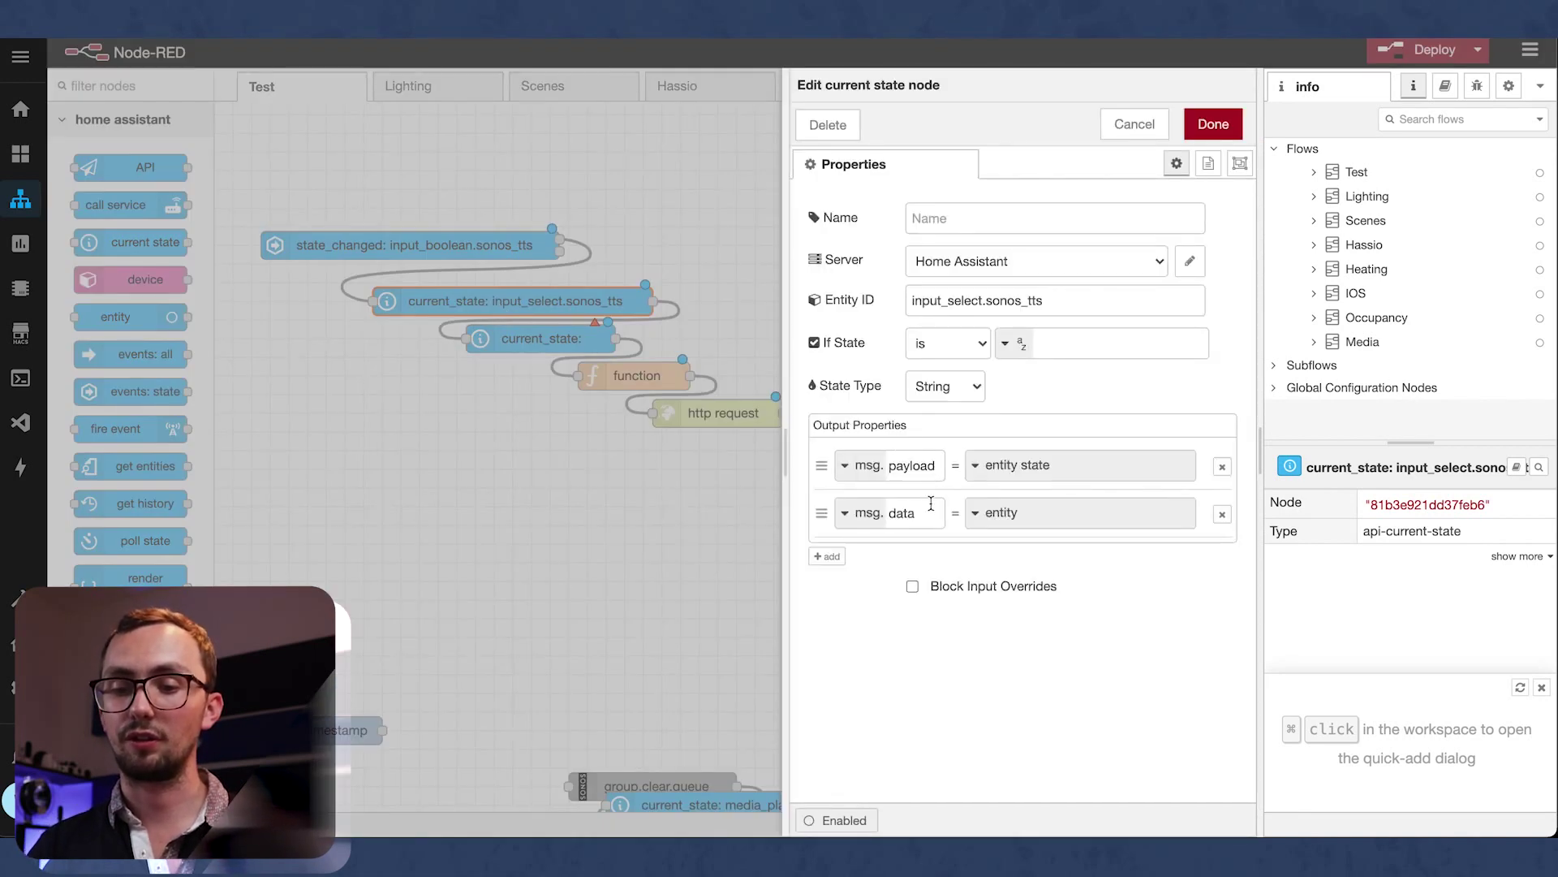
pyautogui.doubleClick(912, 466)
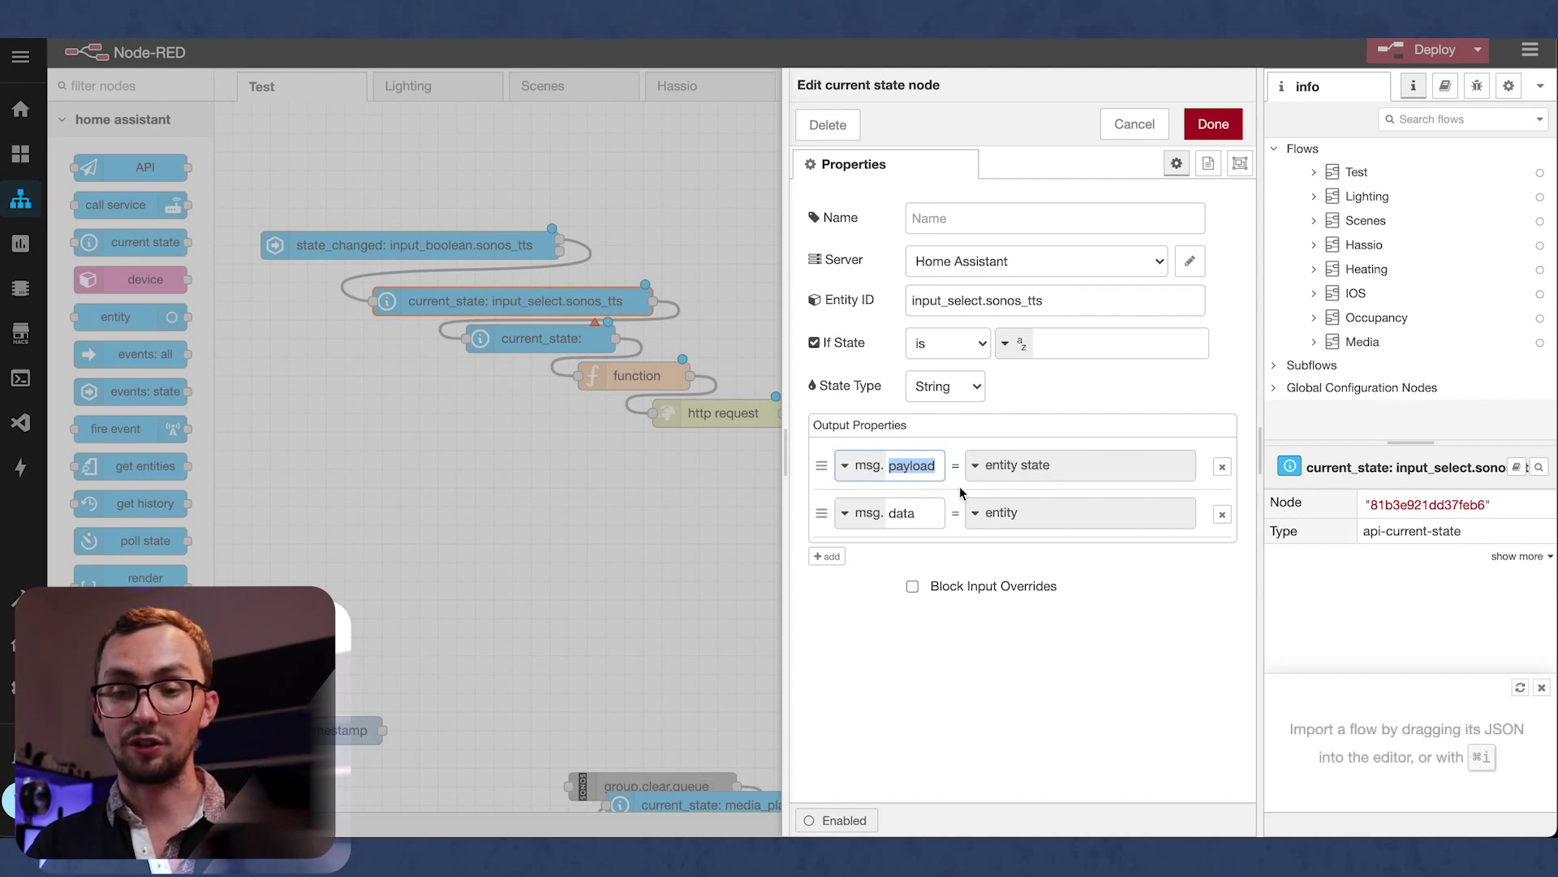
pyautogui.write('roon')
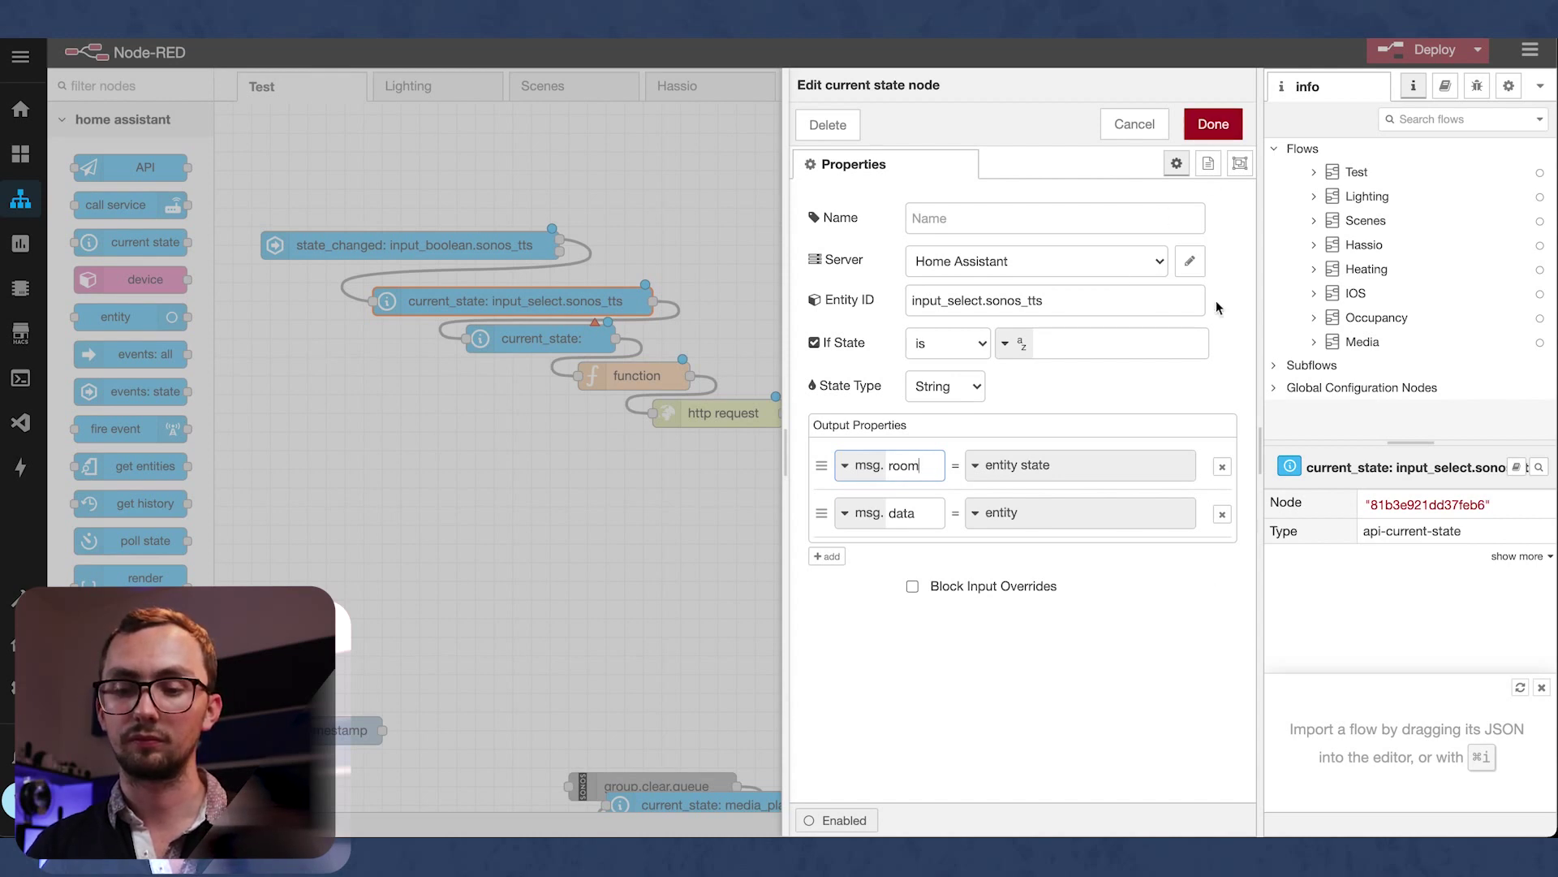
# Step: Drop msg.data from the room node; set the second node to input_text.sonos_tts outputting msg.message
pyautogui.click(1224, 513)
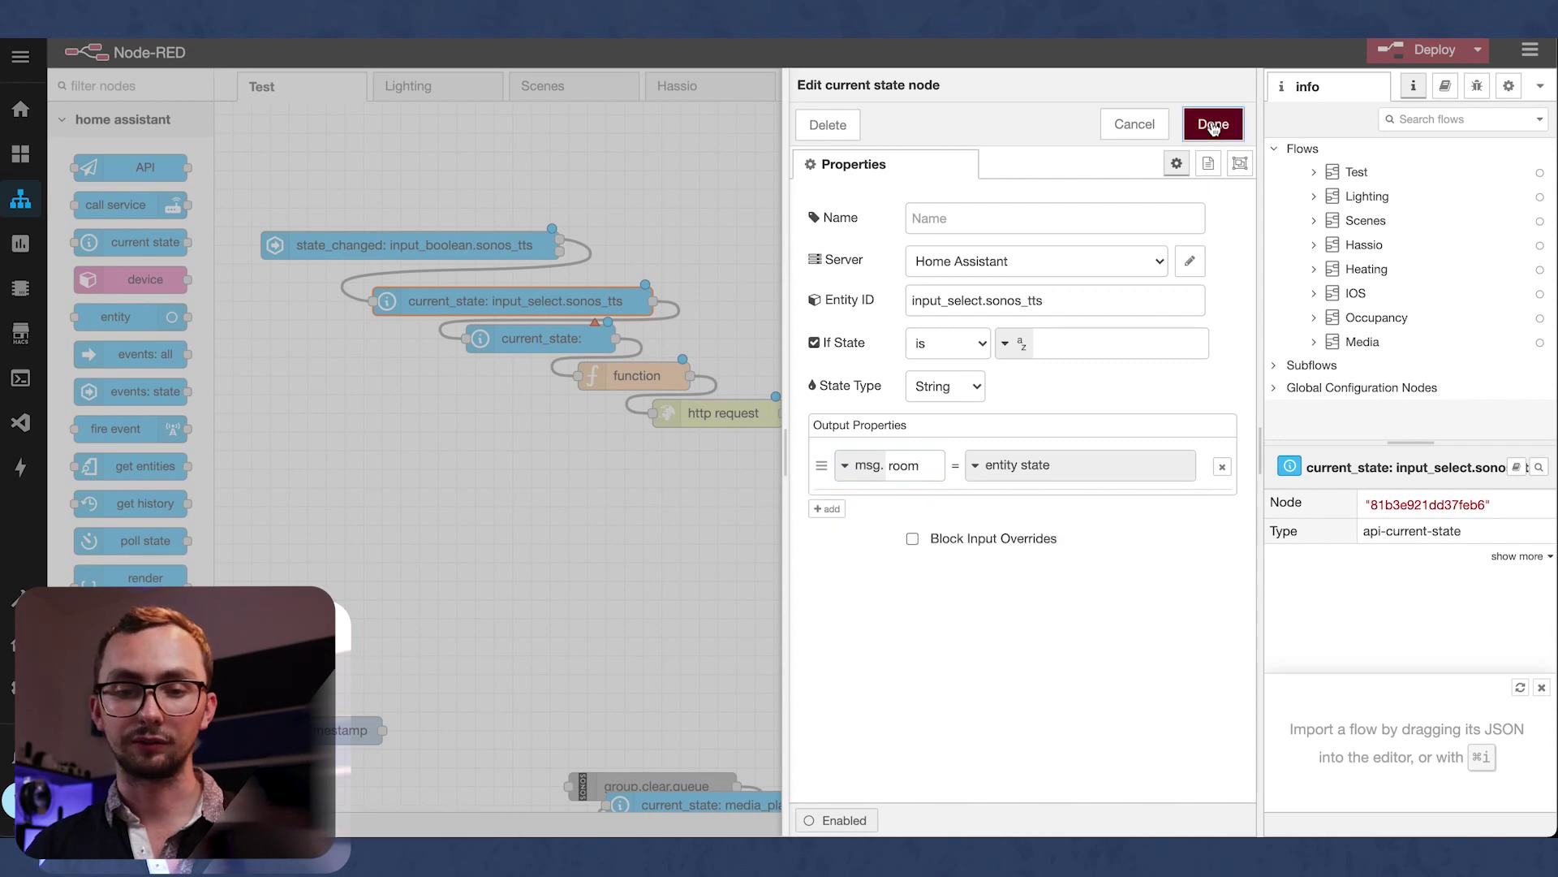
pyautogui.click(1213, 123)
pyautogui.doubleClick(539, 329)
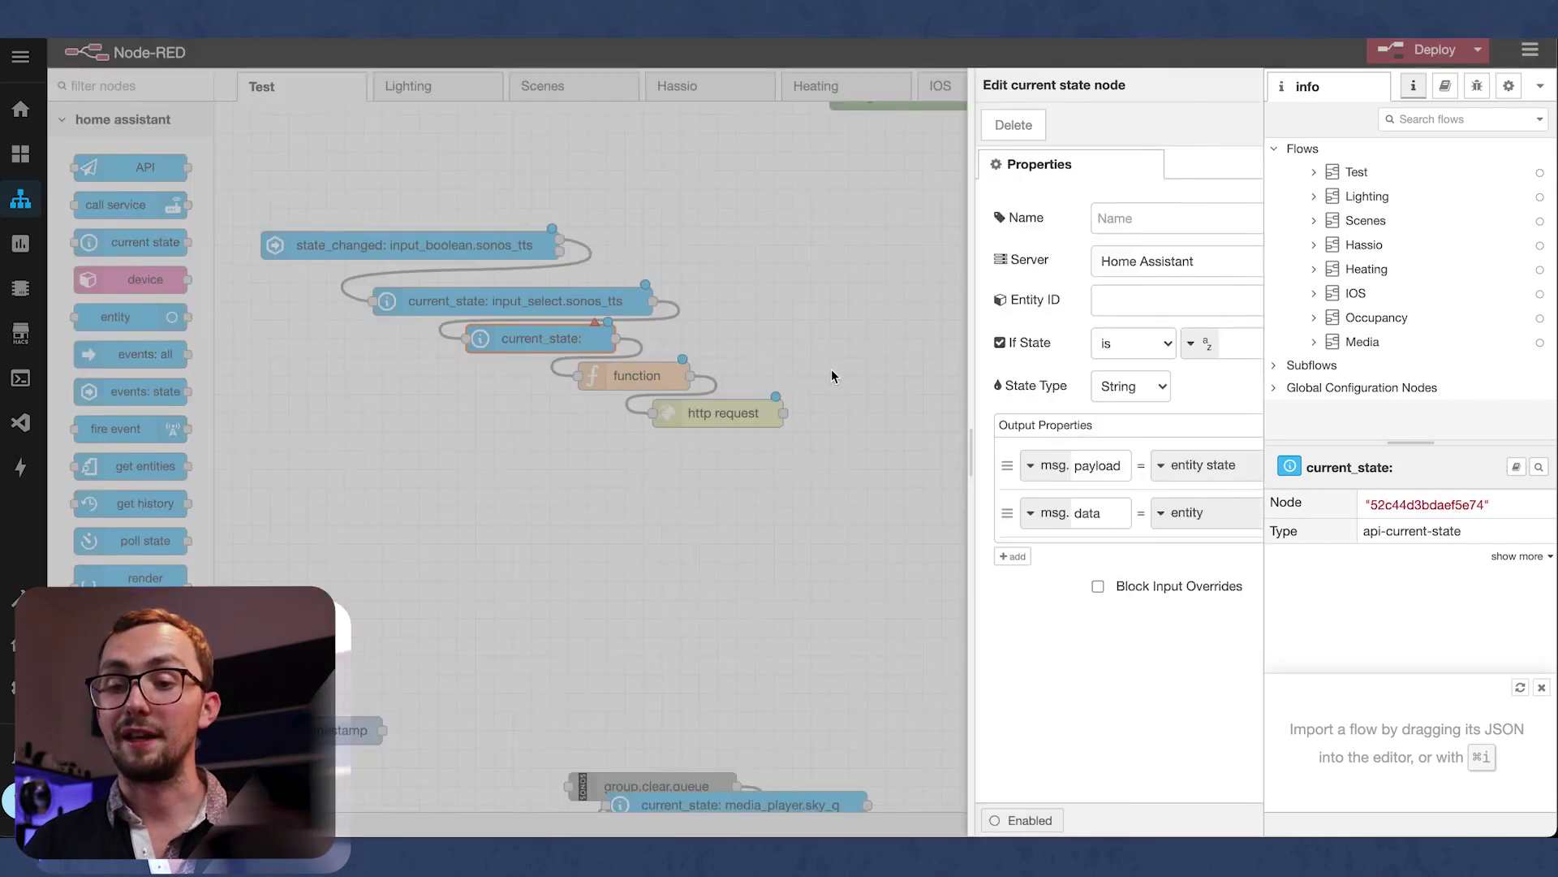
pyautogui.click(997, 307)
pyautogui.write('inp')
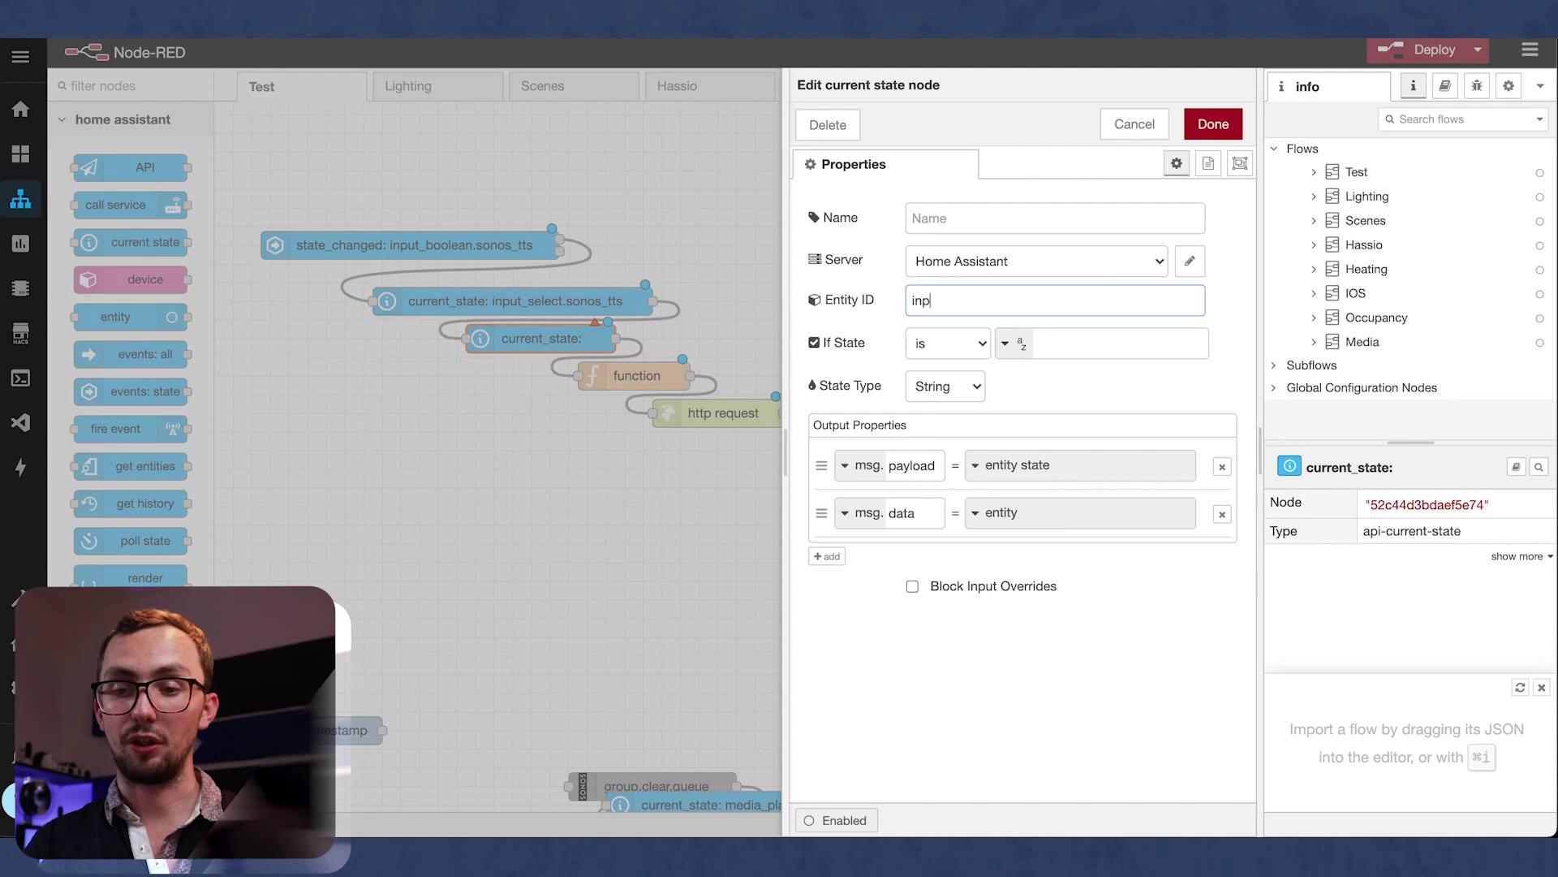
pyautogui.write('ut_text')
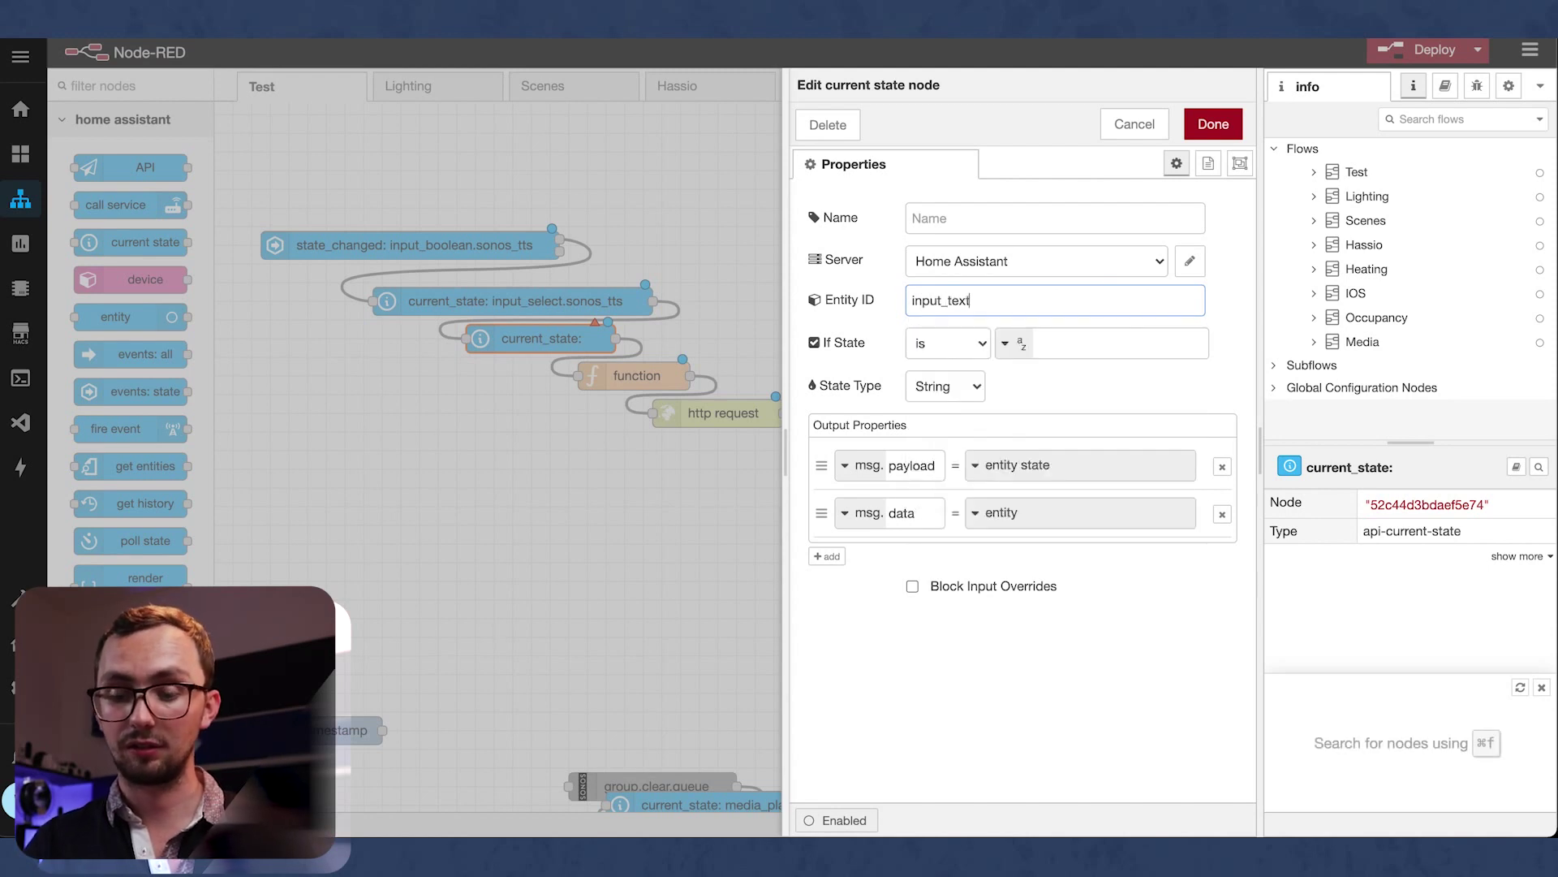
pyautogui.write('.sonos_tt')
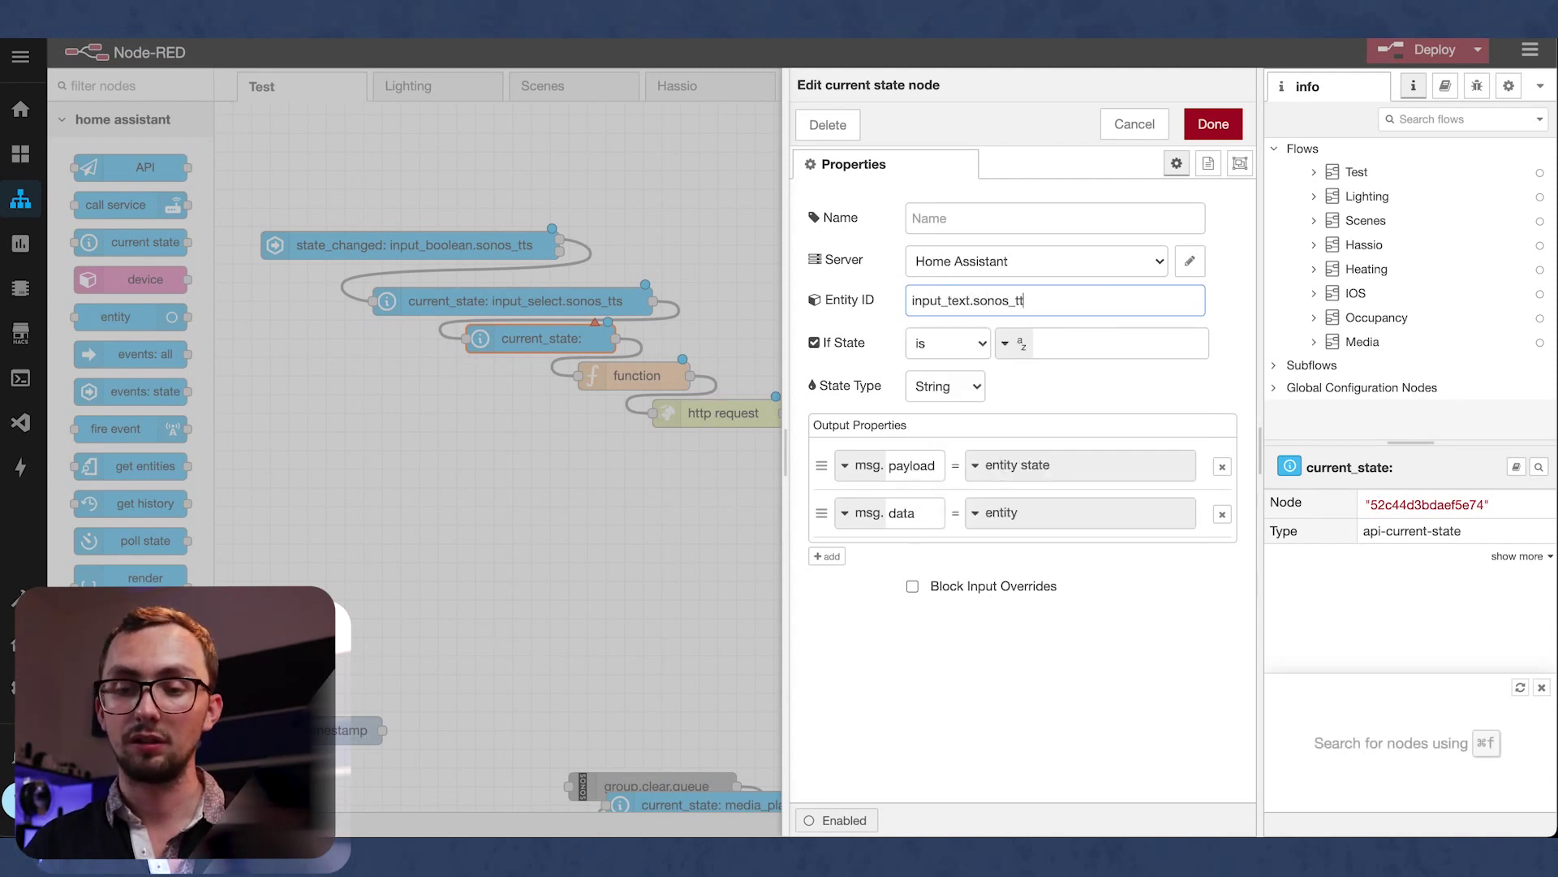
pyautogui.write('s')
pyautogui.click(1221, 514)
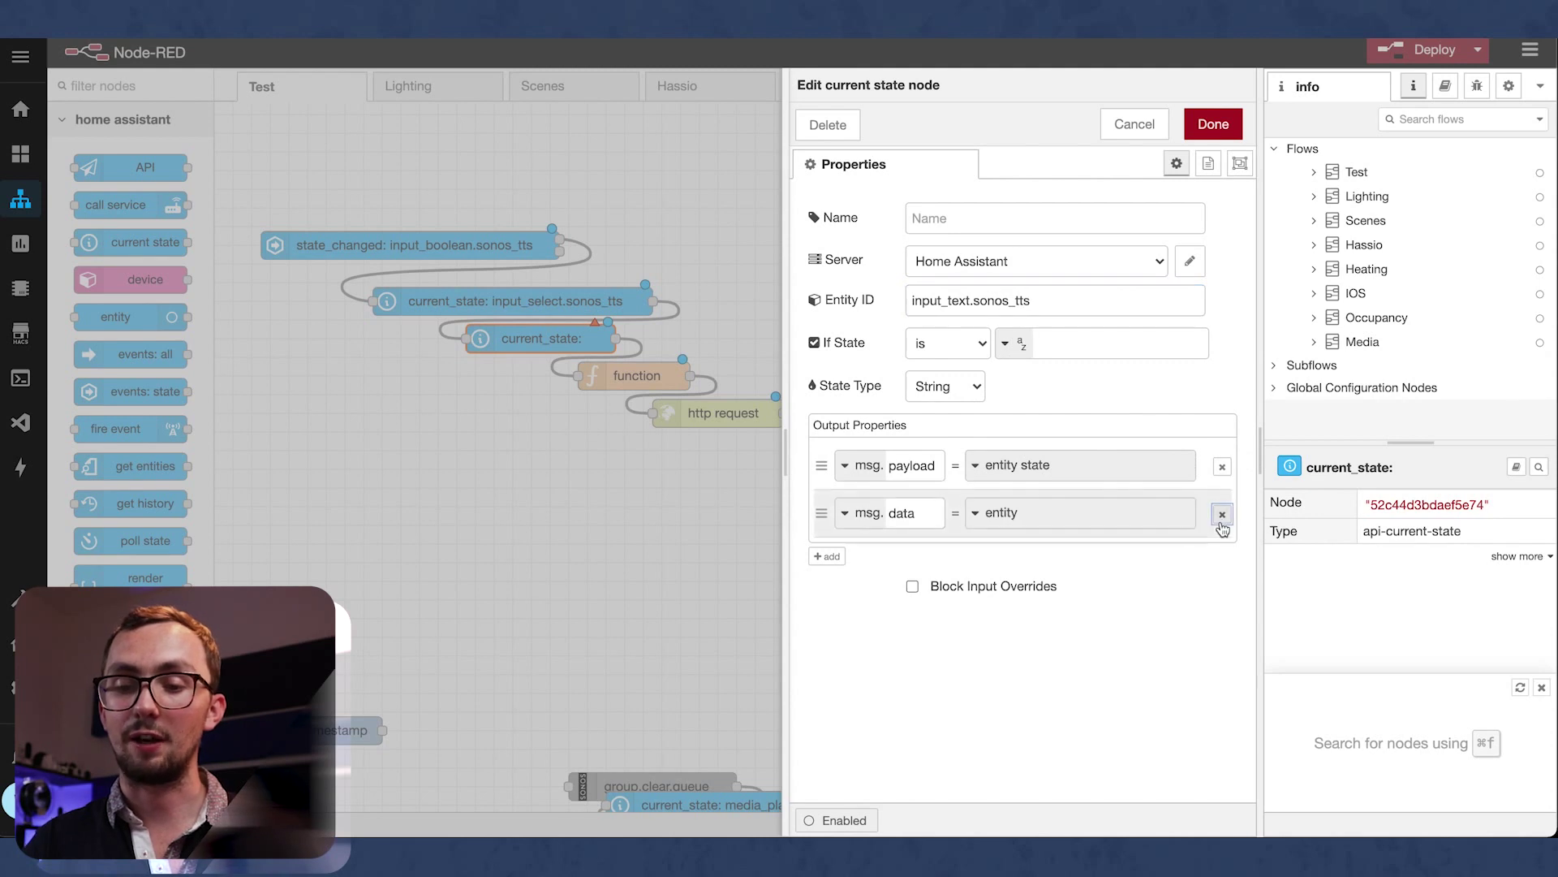
pyautogui.doubleClick(931, 466)
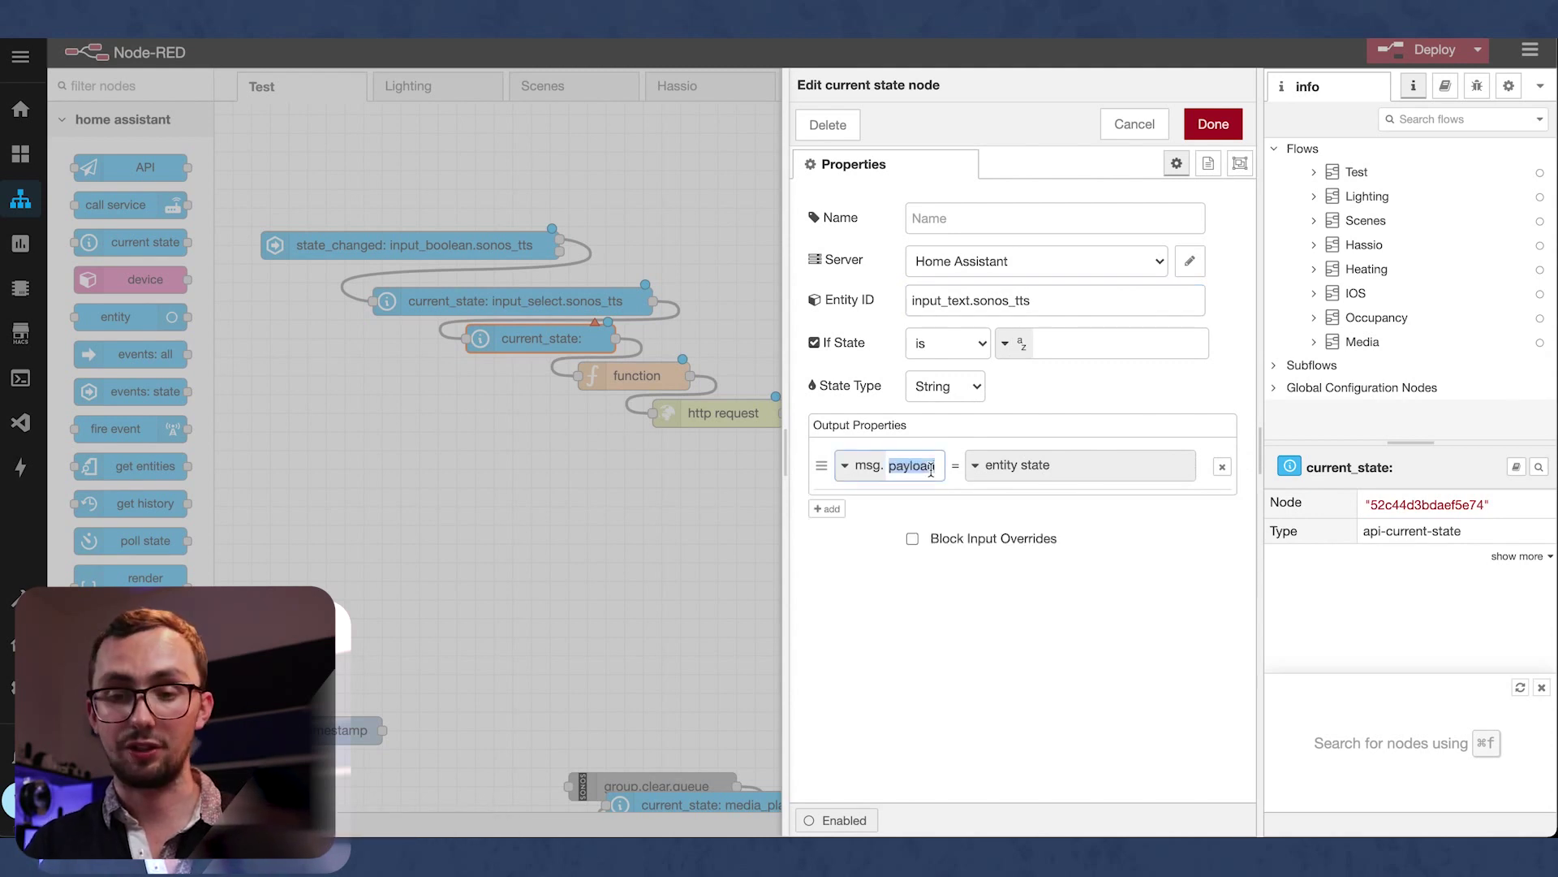
pyautogui.write('messa')
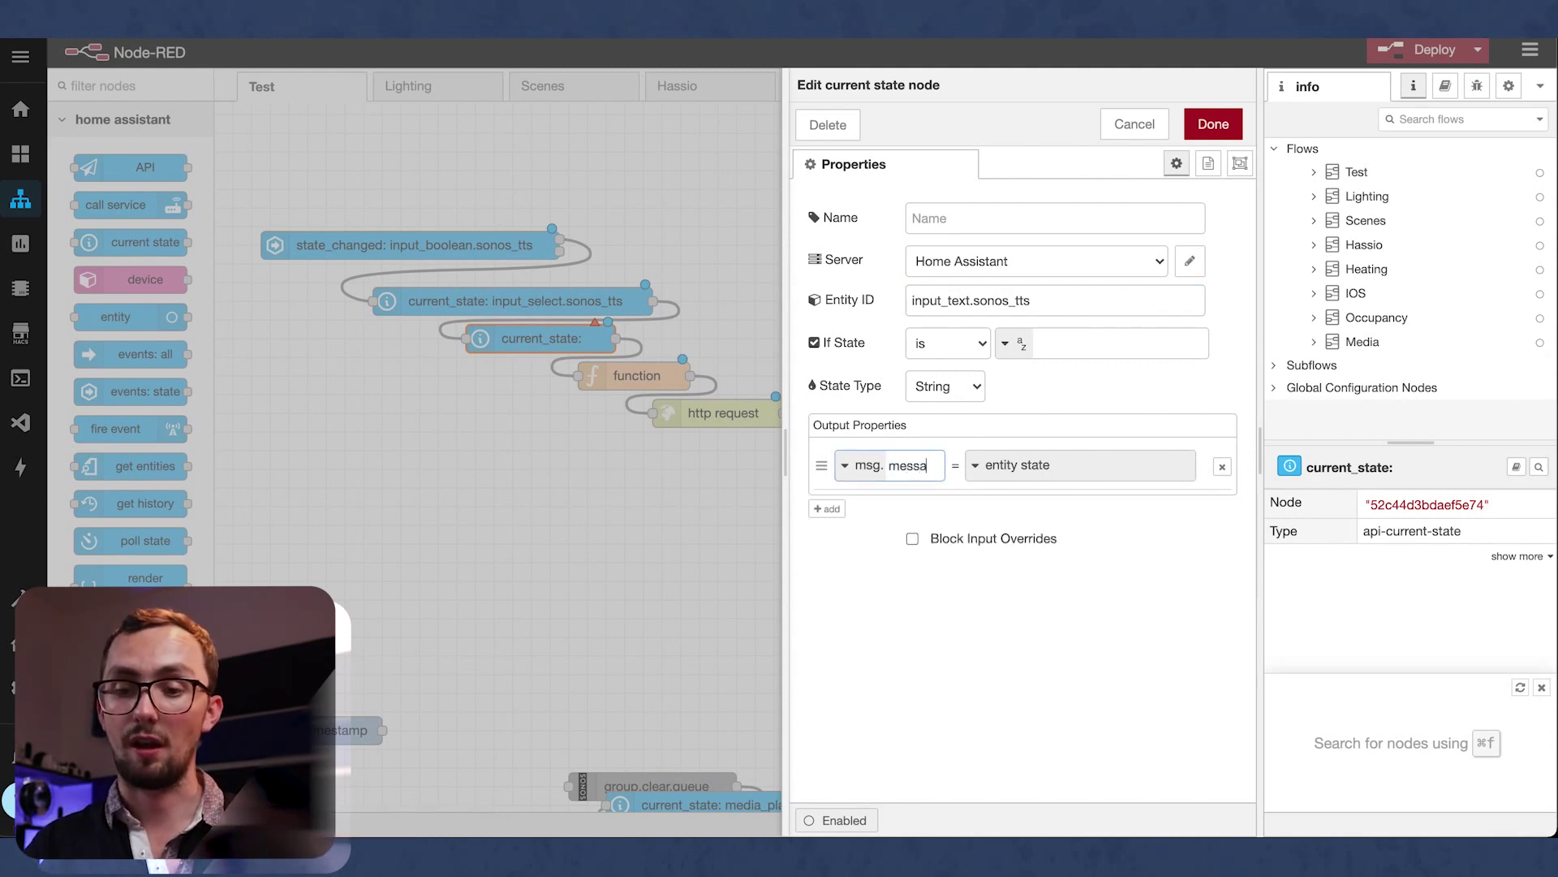
pyautogui.write('ge')
pyautogui.click(1210, 130)
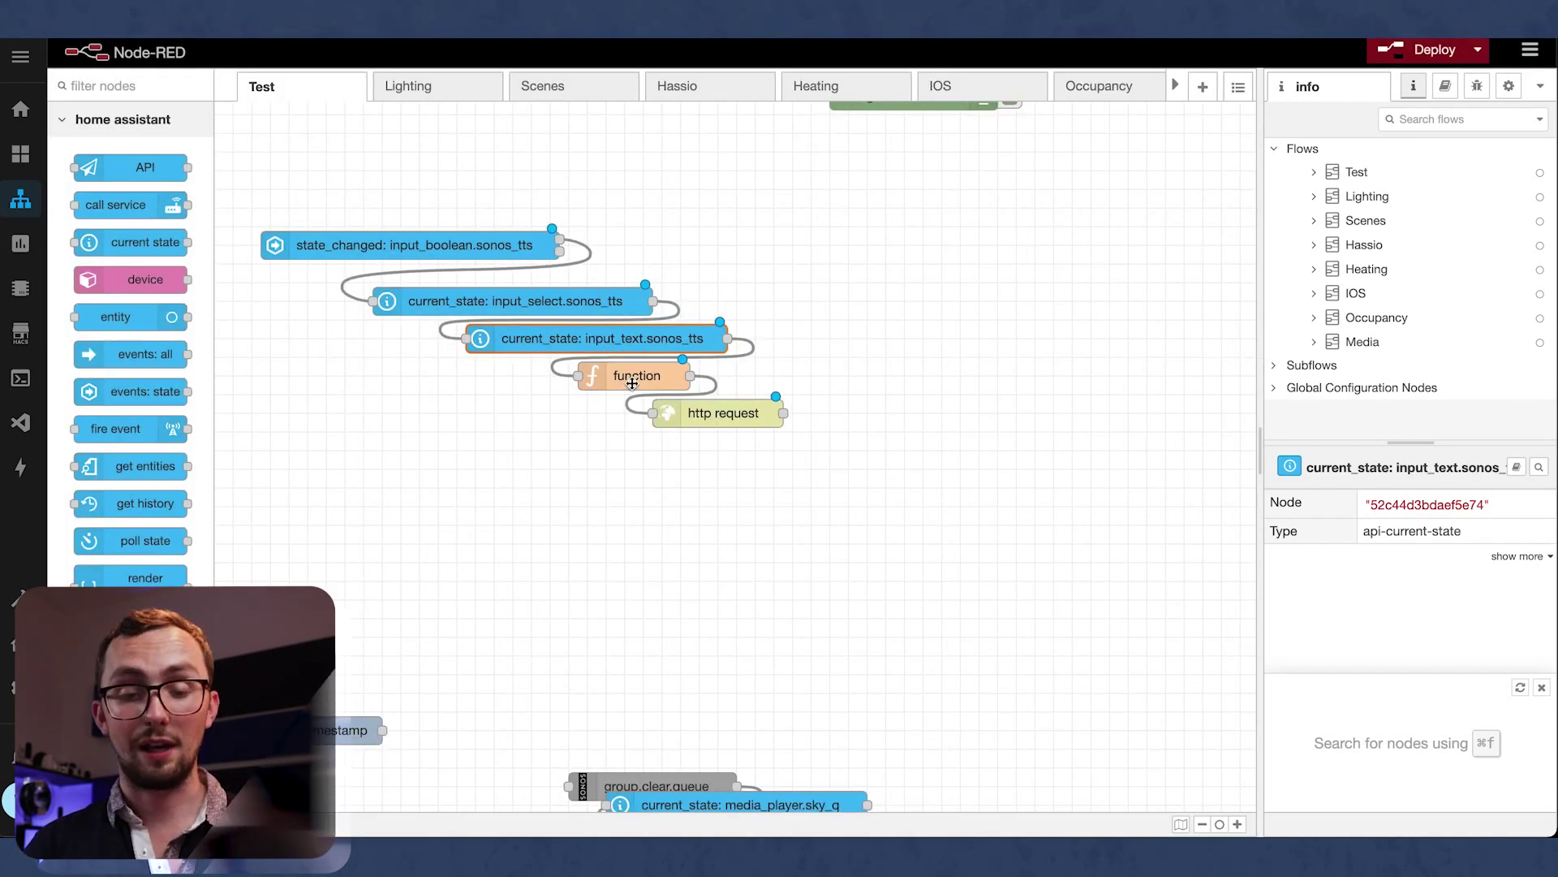
# Step: Paste the prepared player-switch code into the function node's On Message tab
pyautogui.doubleClick(631, 382)
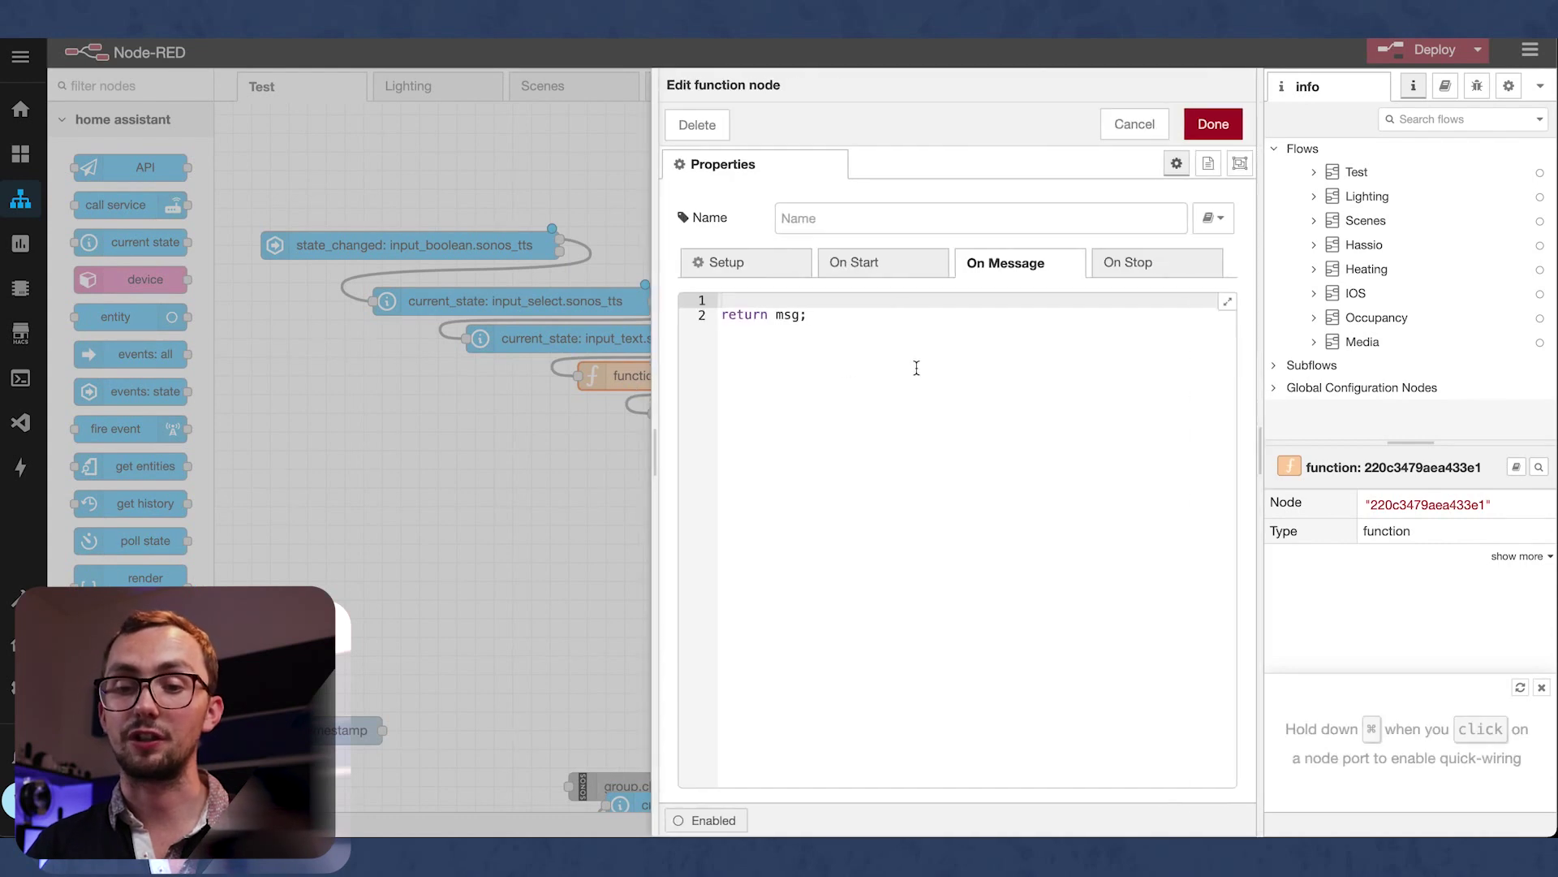
pyautogui.click(895, 305)
pyautogui.press('Return')
pyautogui.press('Return')
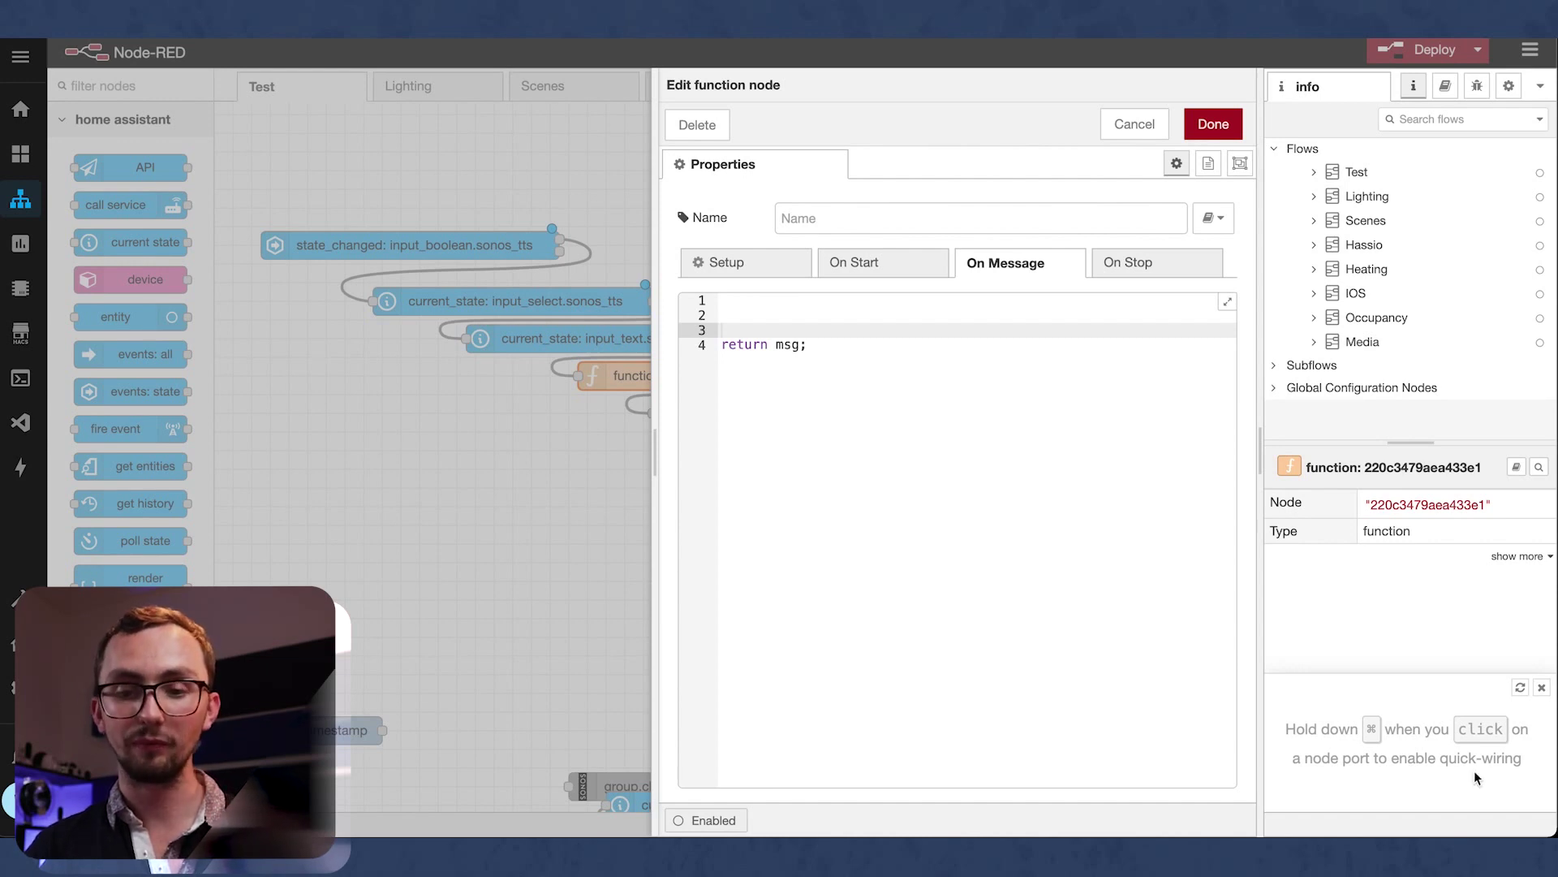
pyautogui.click(762, 301)
pyautogui.press('super+v')
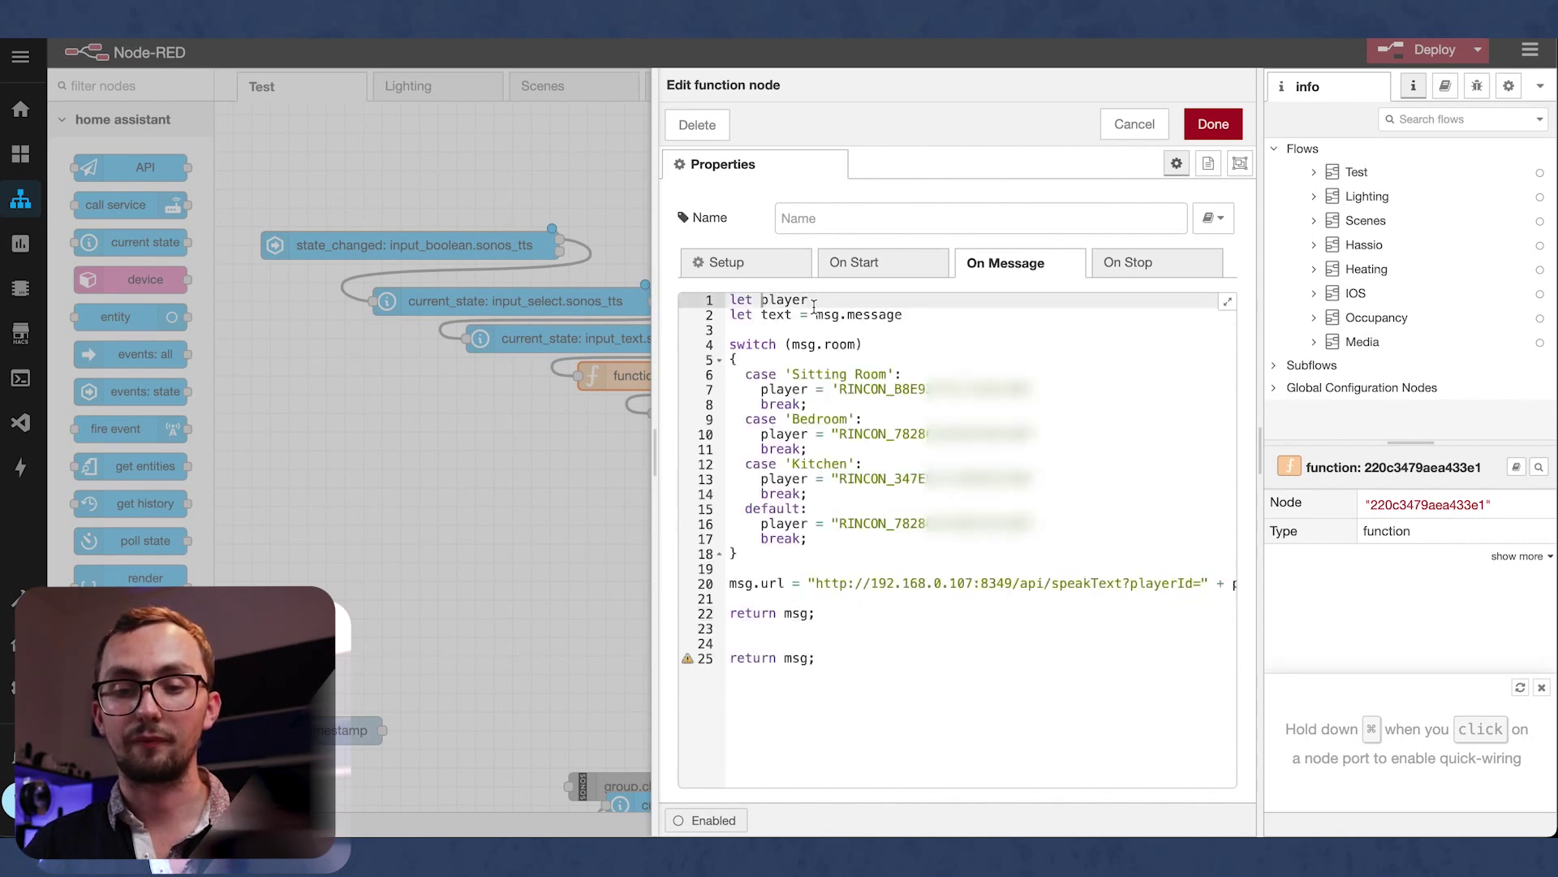
# Step: Review the player declaration, msg.room switch block and the Sitting Room player ID
pyautogui.tripleClick(816, 306)
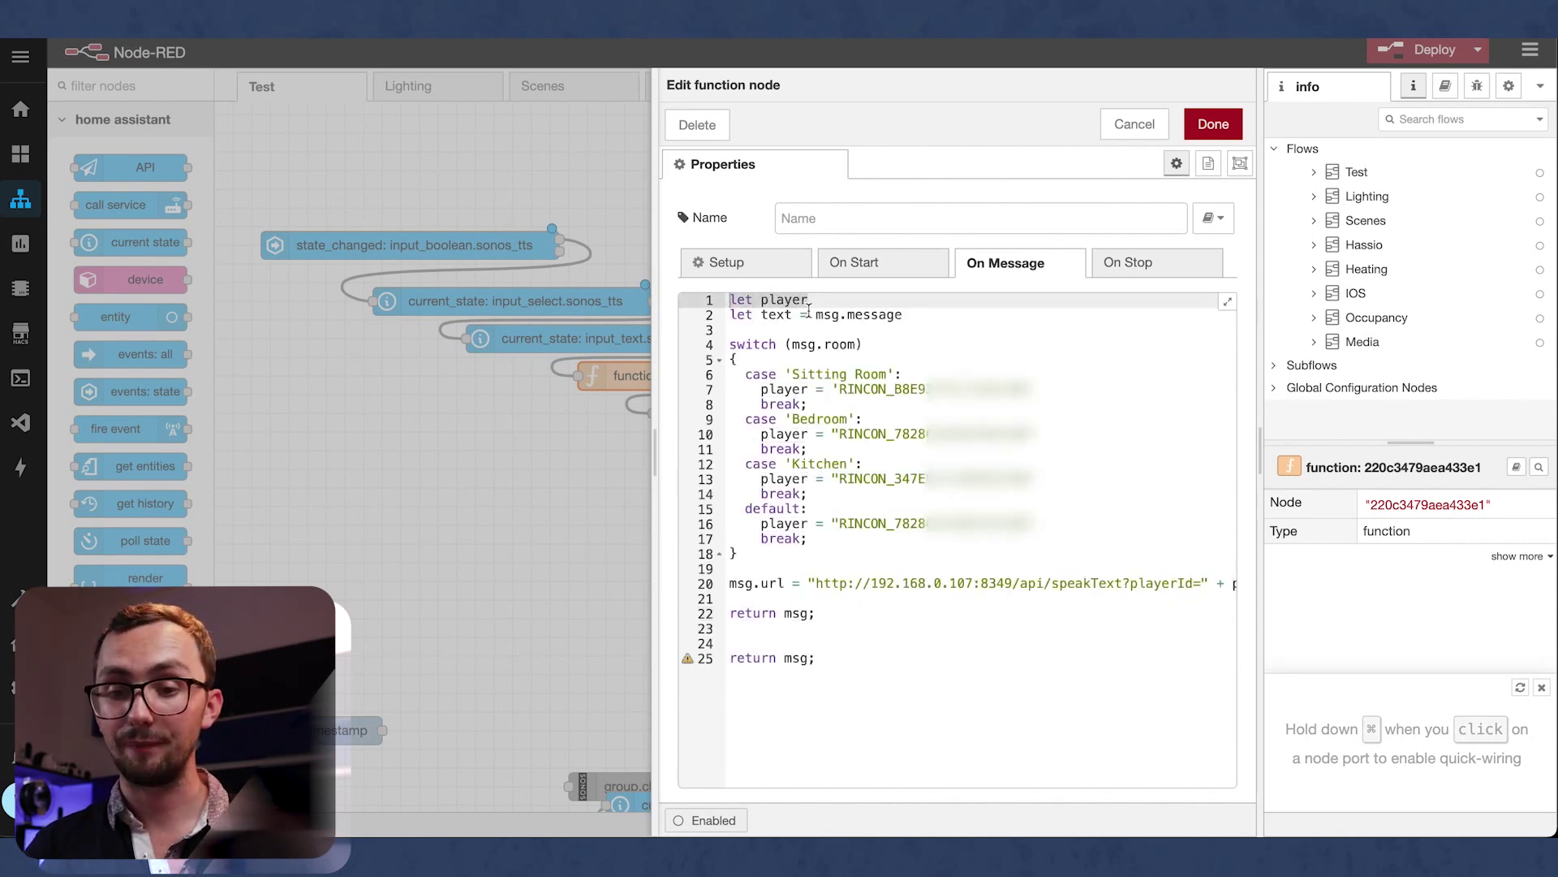
pyautogui.moveTo(919, 315)
pyautogui.mouseDown()
pyautogui.moveTo(735, 315)
pyautogui.moveTo(898, 316)
pyautogui.mouseUp()
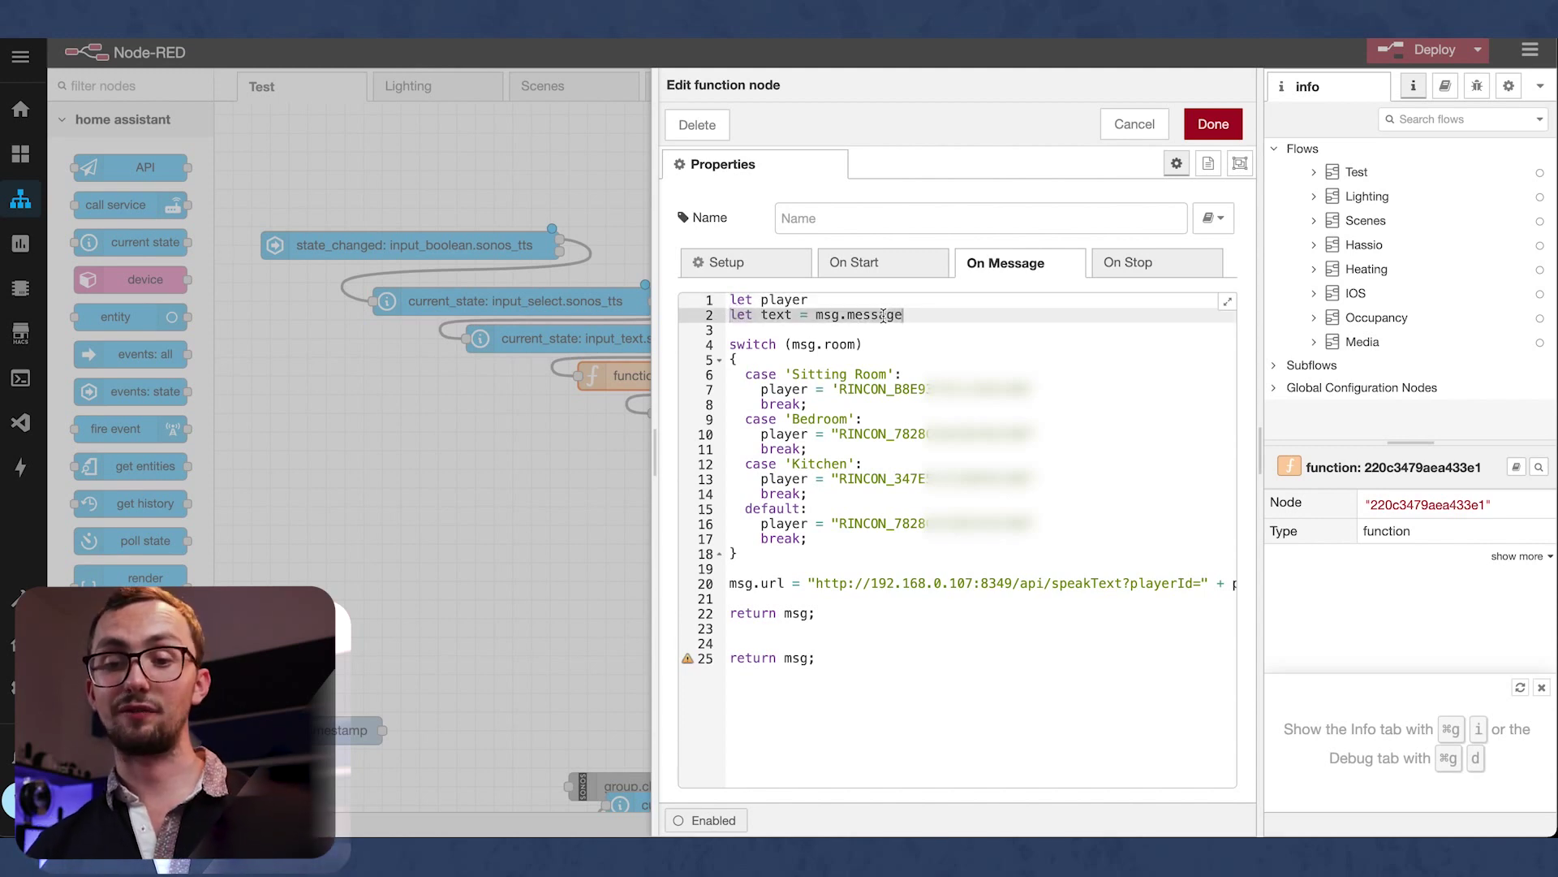
pyautogui.click(899, 316)
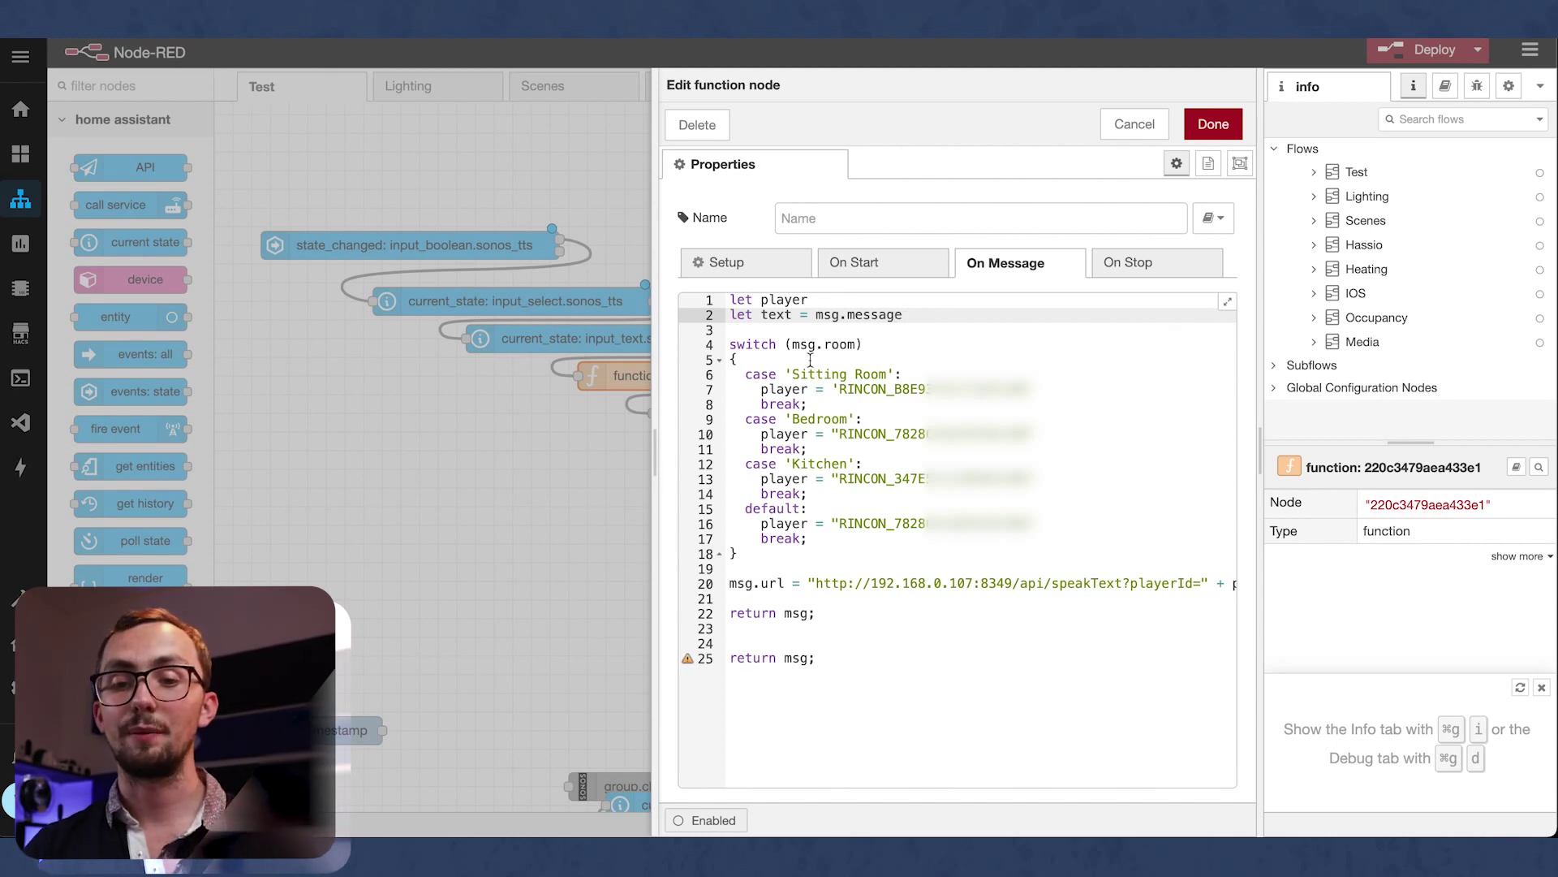
pyautogui.moveTo(730, 344); pyautogui.dragTo(834, 546)
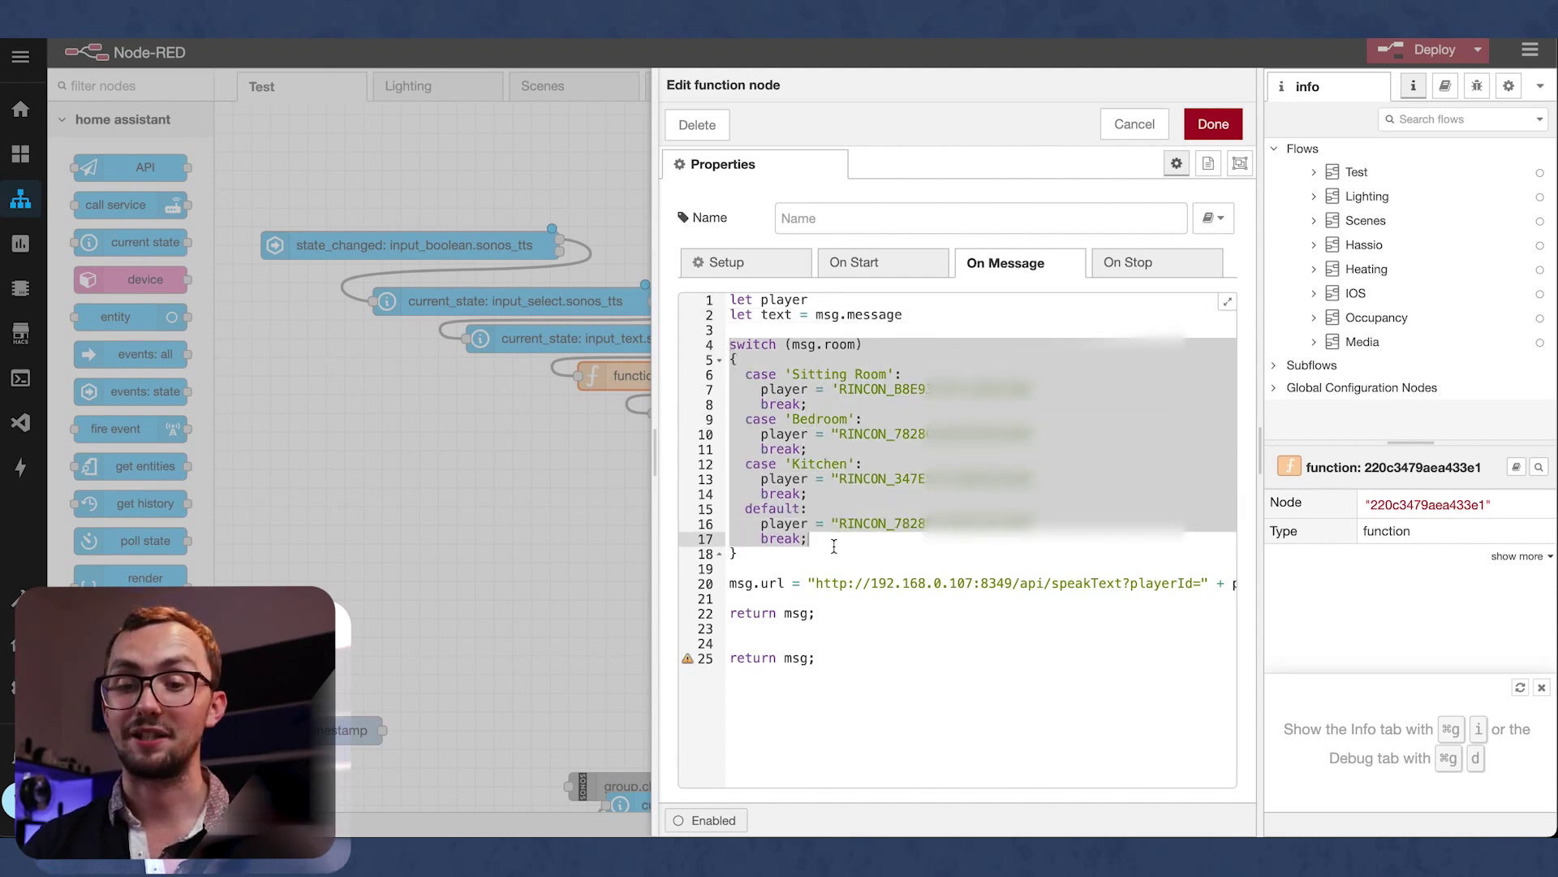
pyautogui.click(878, 374)
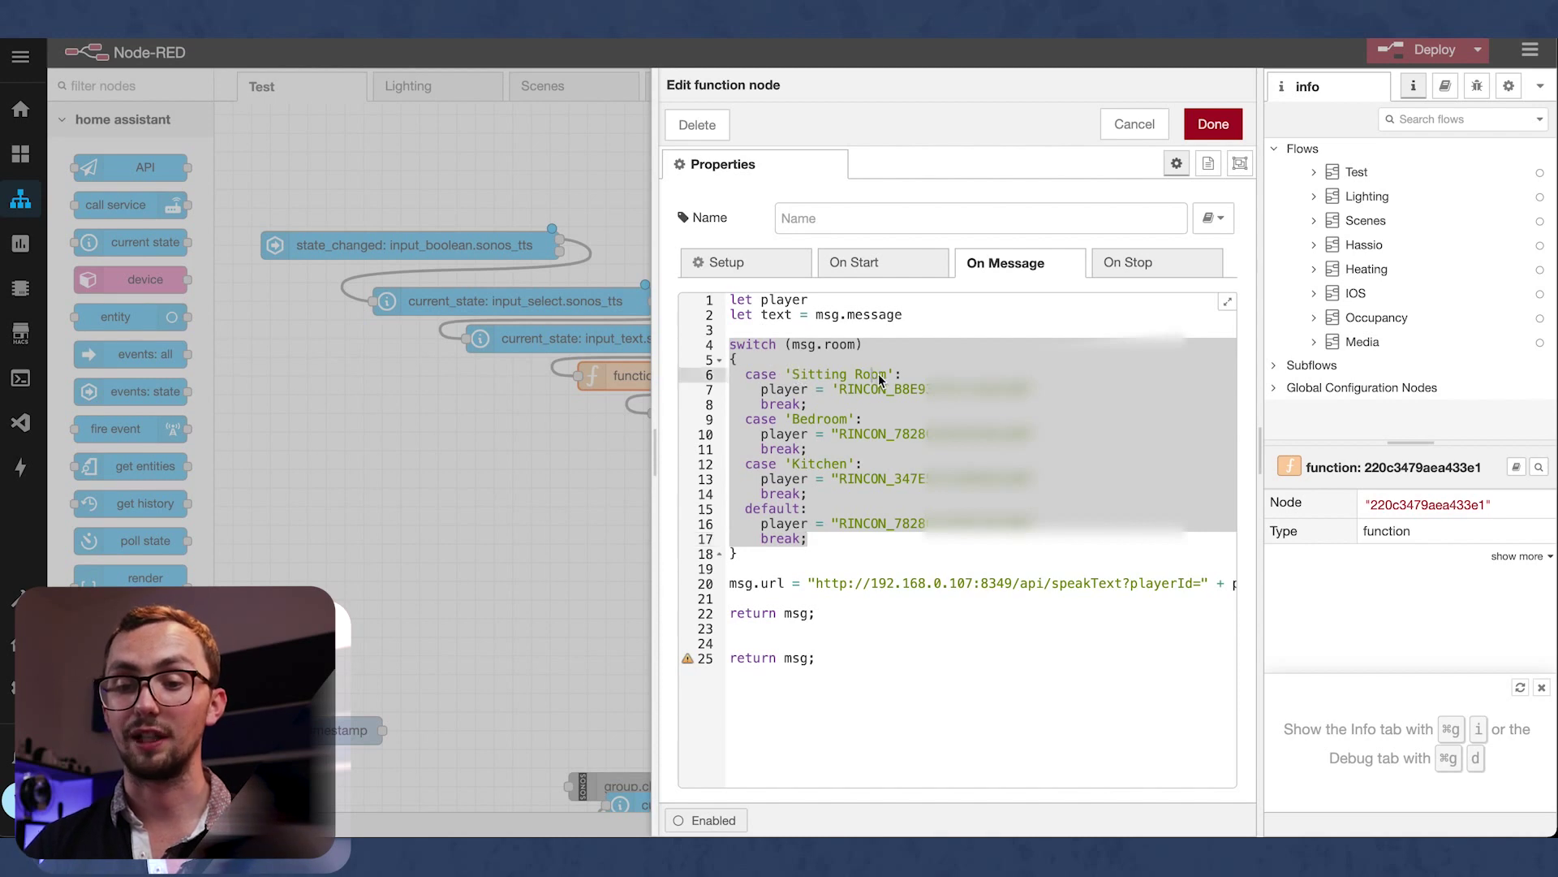
pyautogui.click(748, 382)
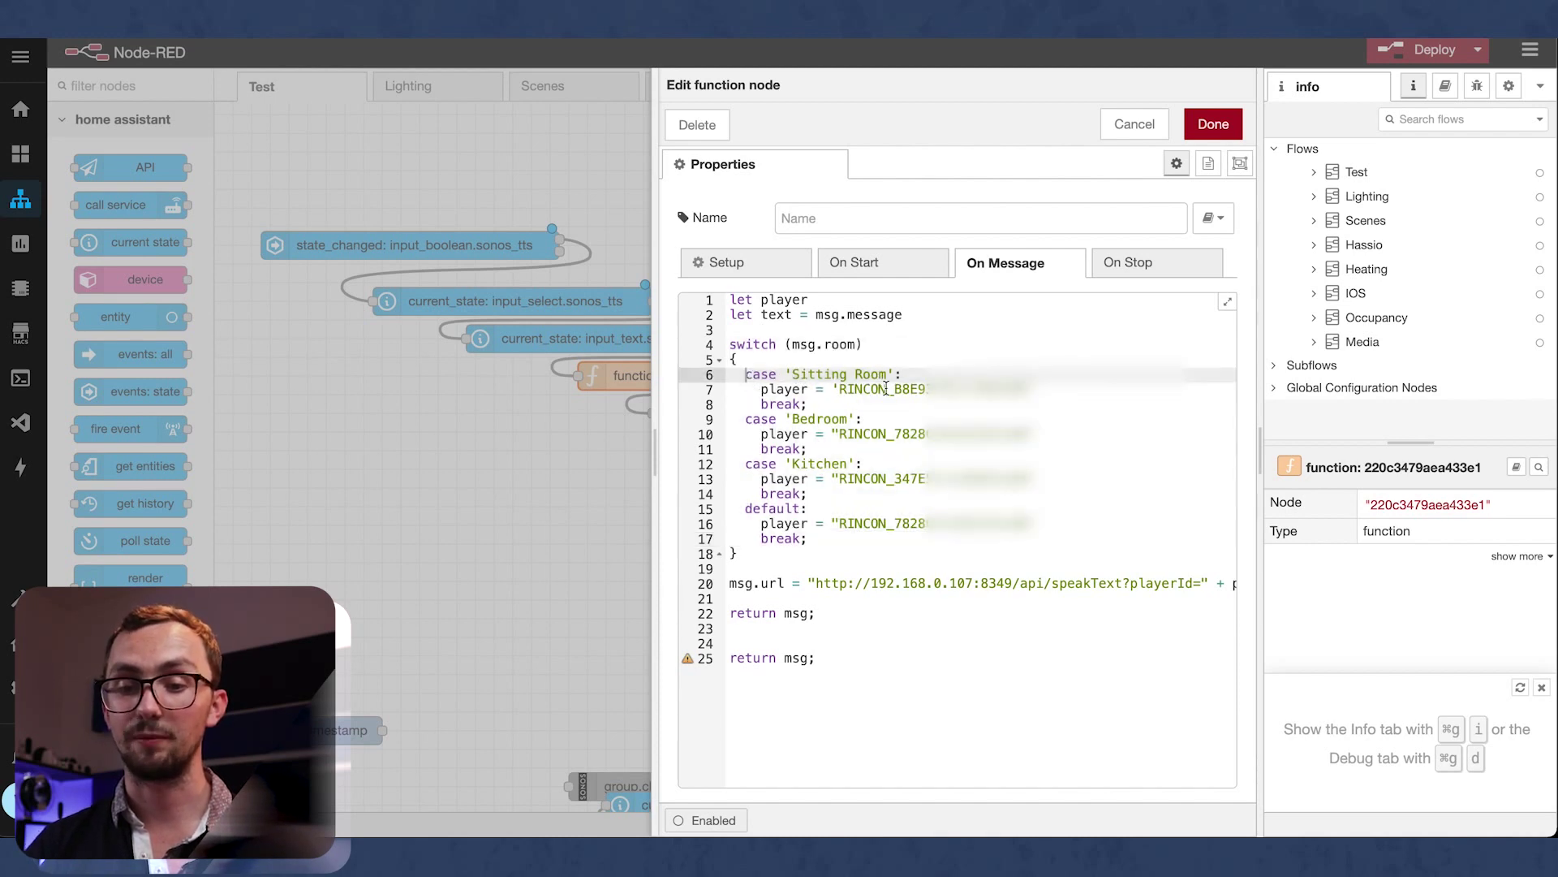
pyautogui.doubleClick(858, 389)
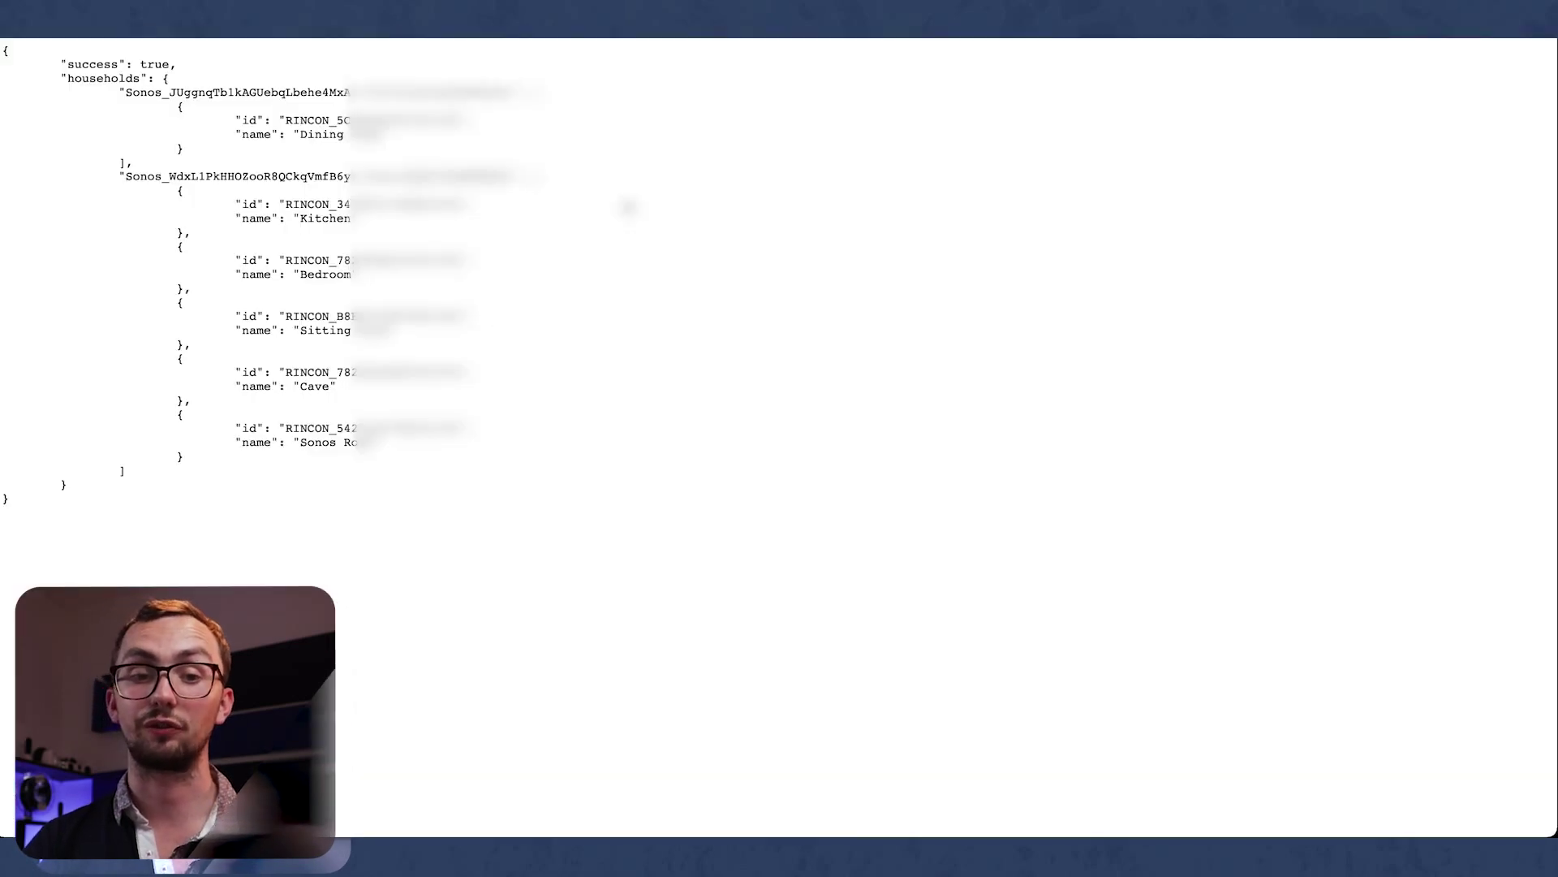
# Step: Review the Sonos households JSON, highlighting the Kitchen player's id and a speaker's player id
pyautogui.moveTo(283, 95); pyautogui.dragTo(390, 458)
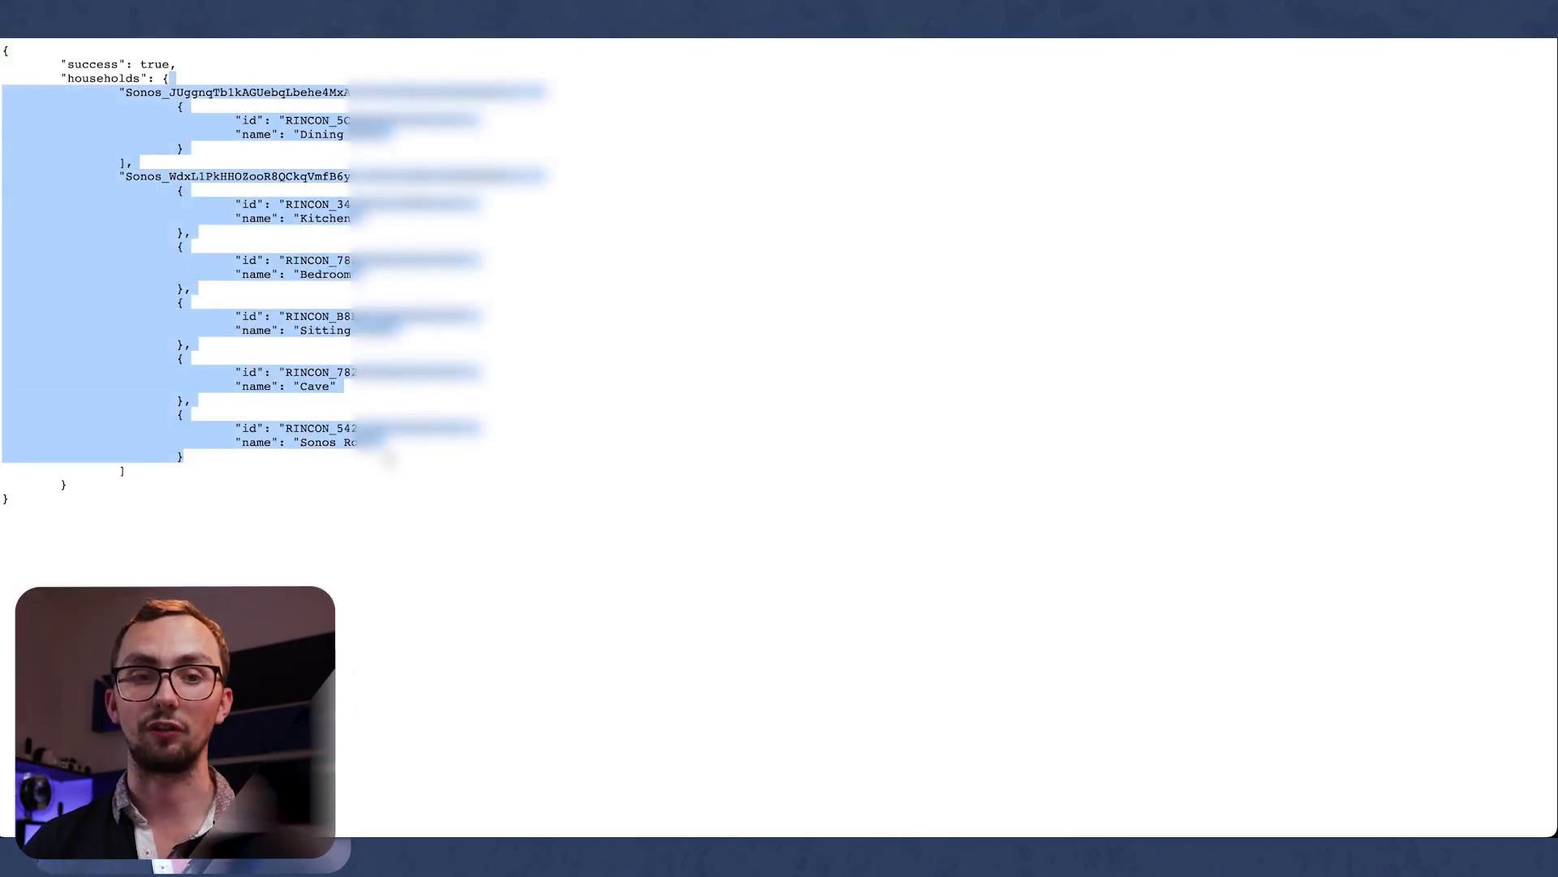
pyautogui.click(389, 460)
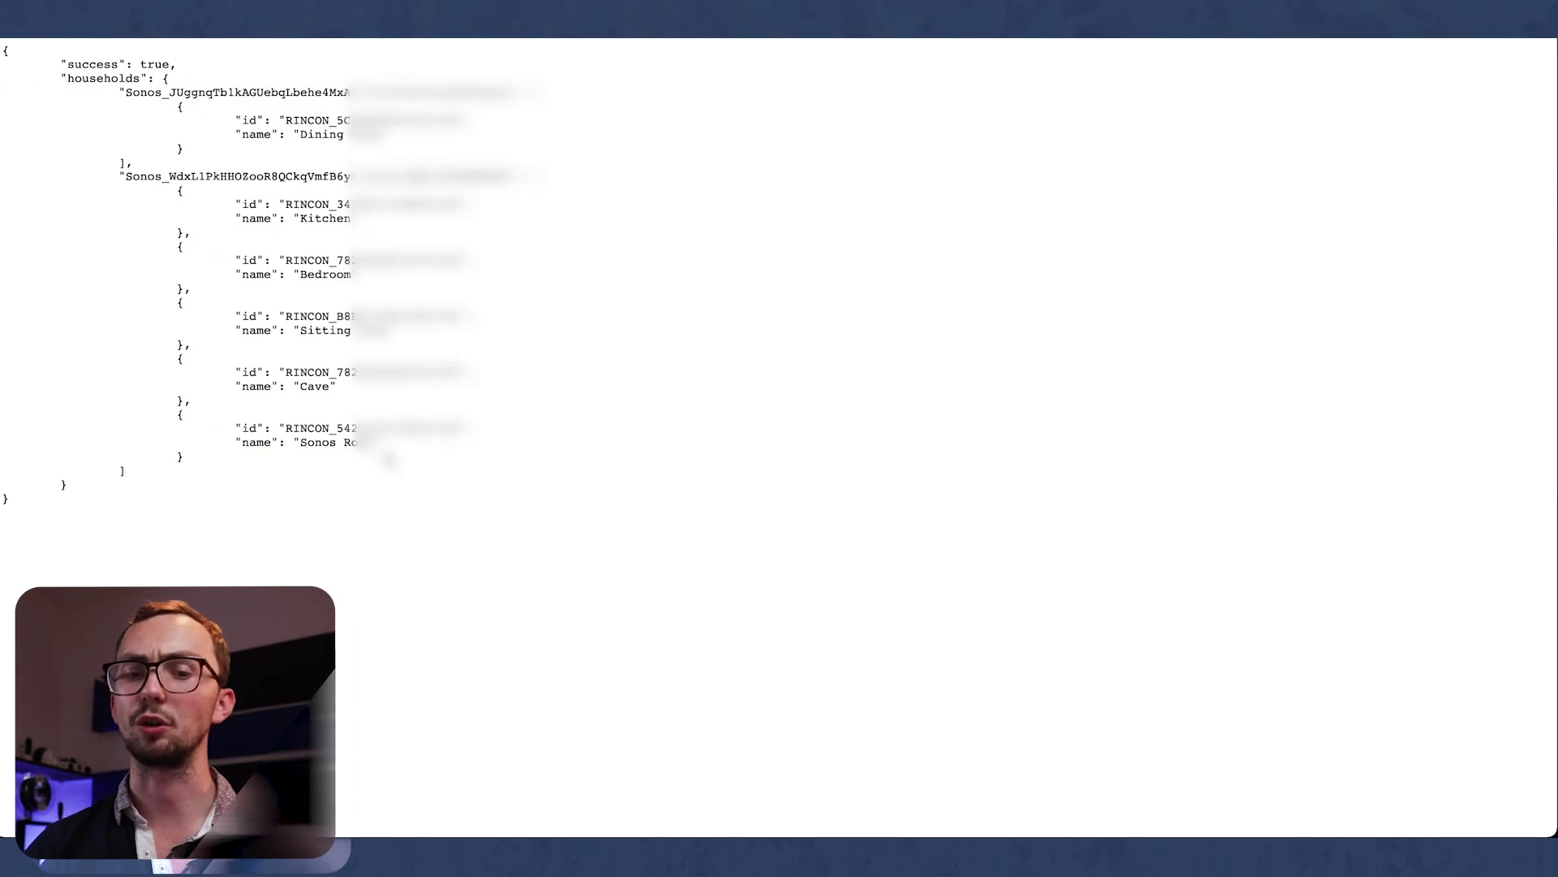
pyautogui.tripleClick(332, 203)
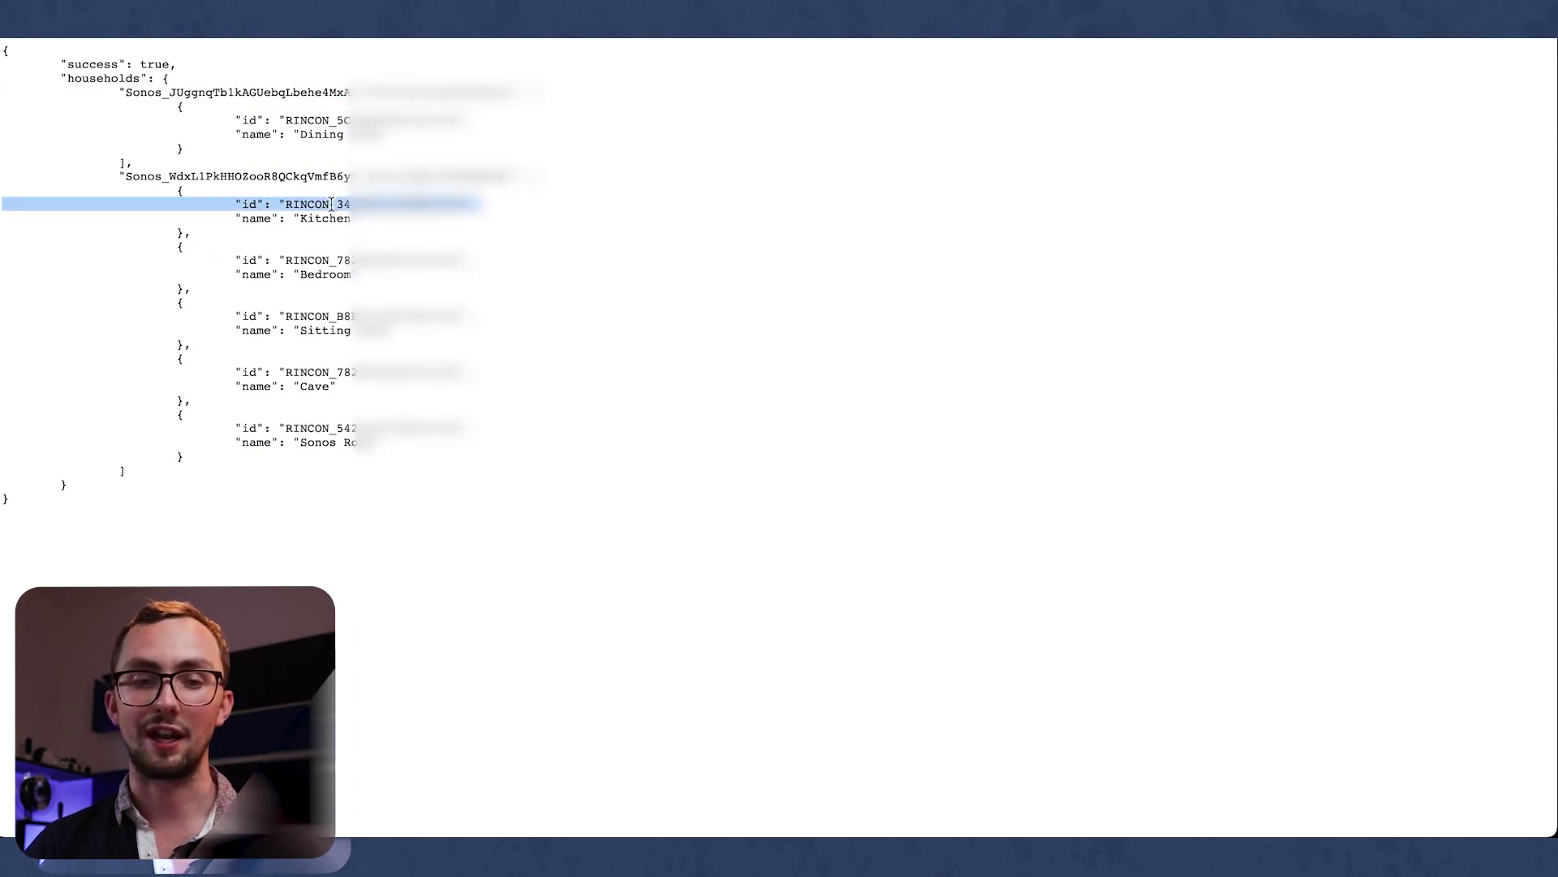
pyautogui.doubleClick(341, 121)
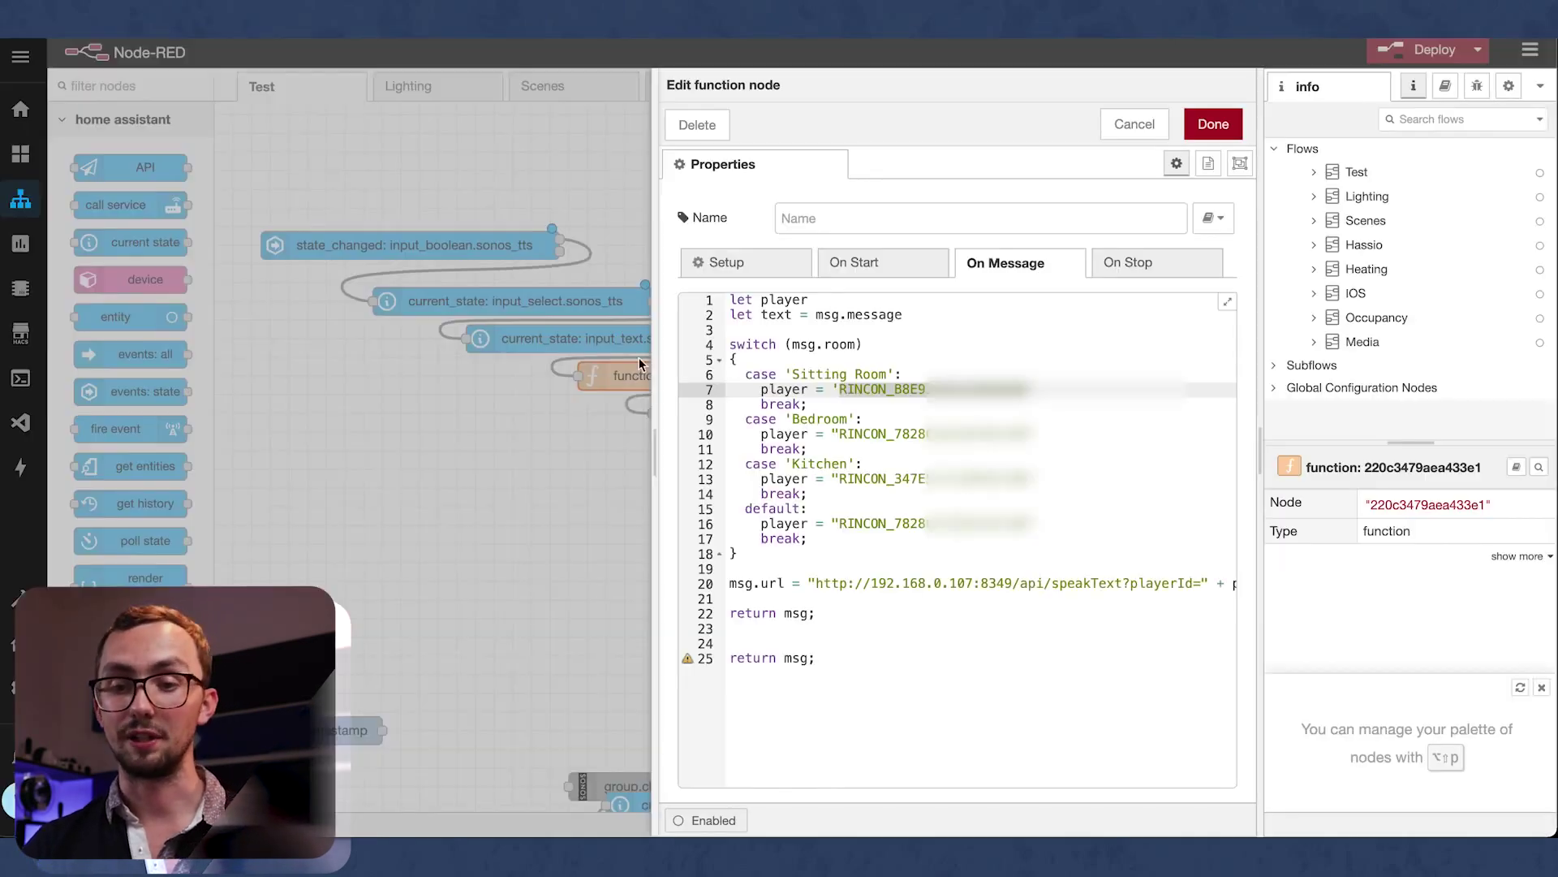
# Step: Check the Kitchen, Bedroom and Sitting Room cases in the function code
pyautogui.click(871, 451)
pyautogui.click(884, 482)
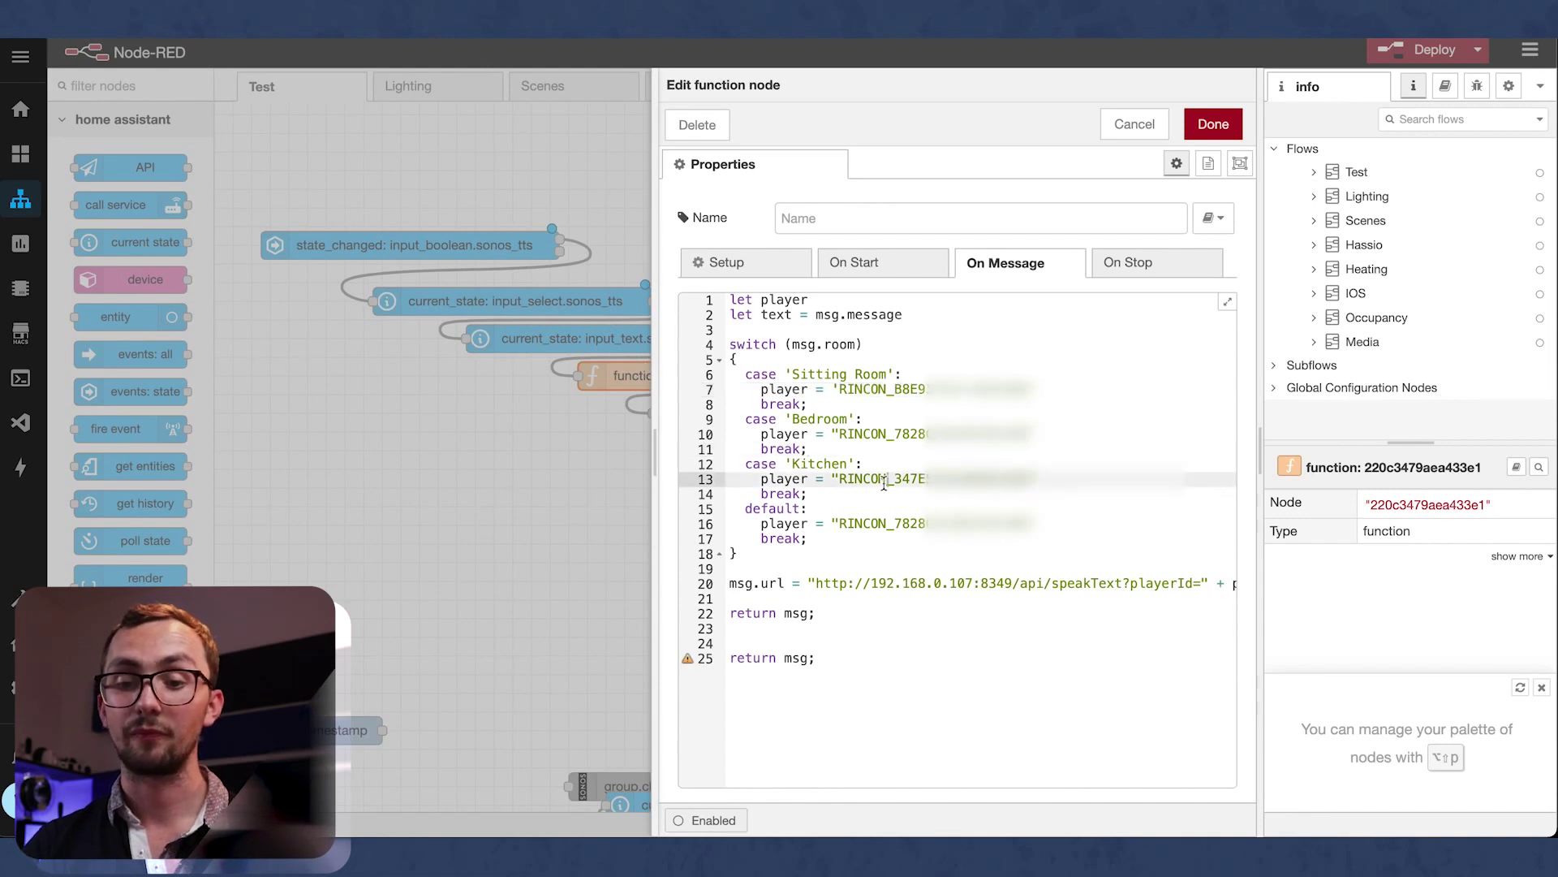
pyautogui.click(876, 513)
pyautogui.doubleClick(819, 462)
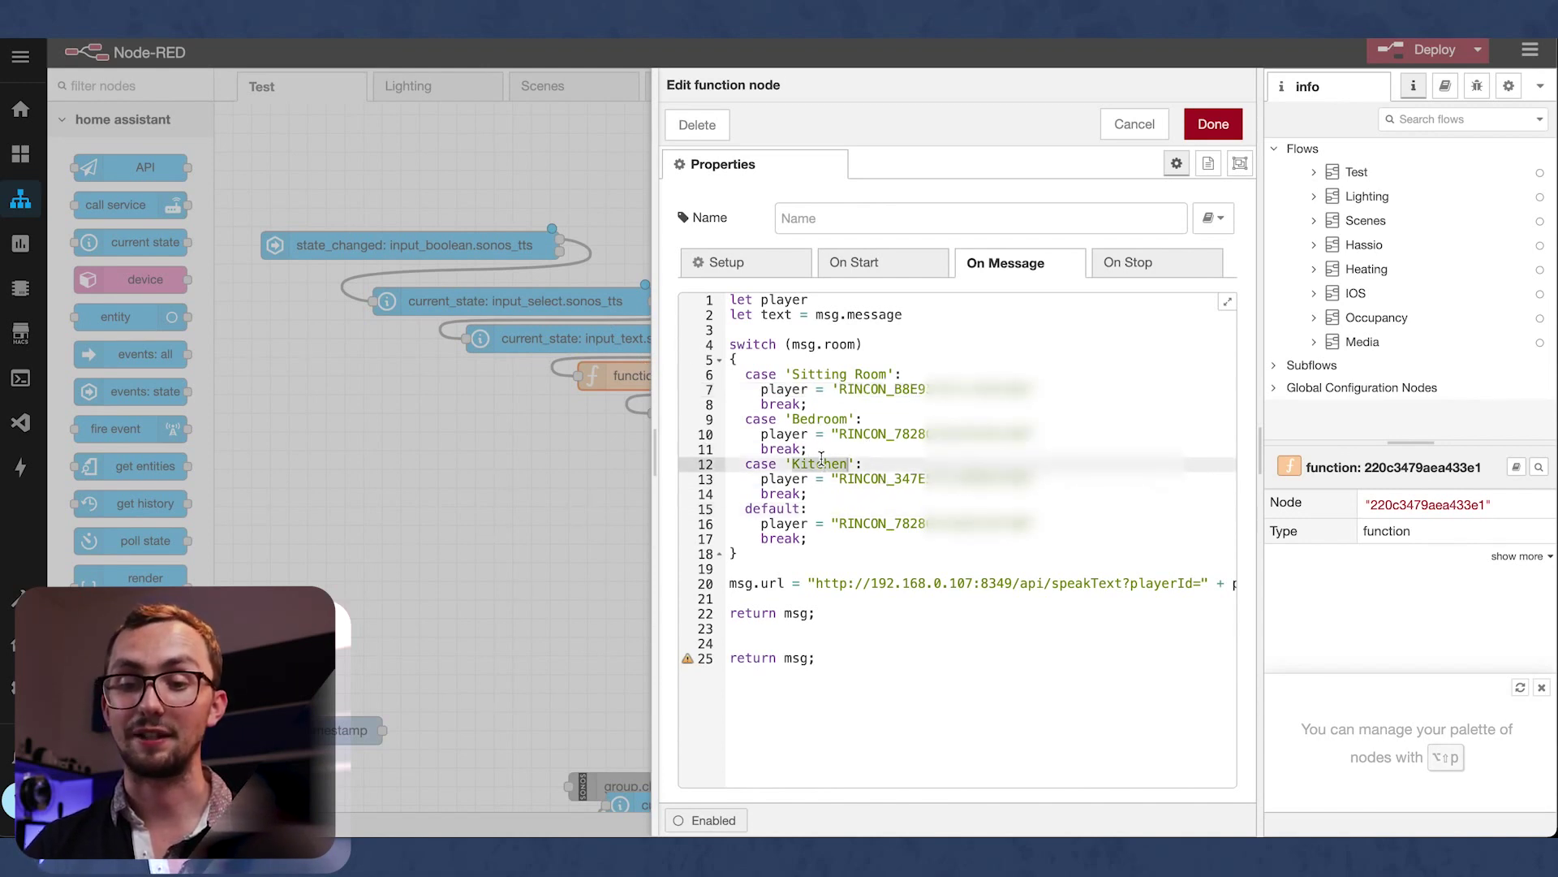
pyautogui.doubleClick(825, 418)
pyautogui.doubleClick(829, 375)
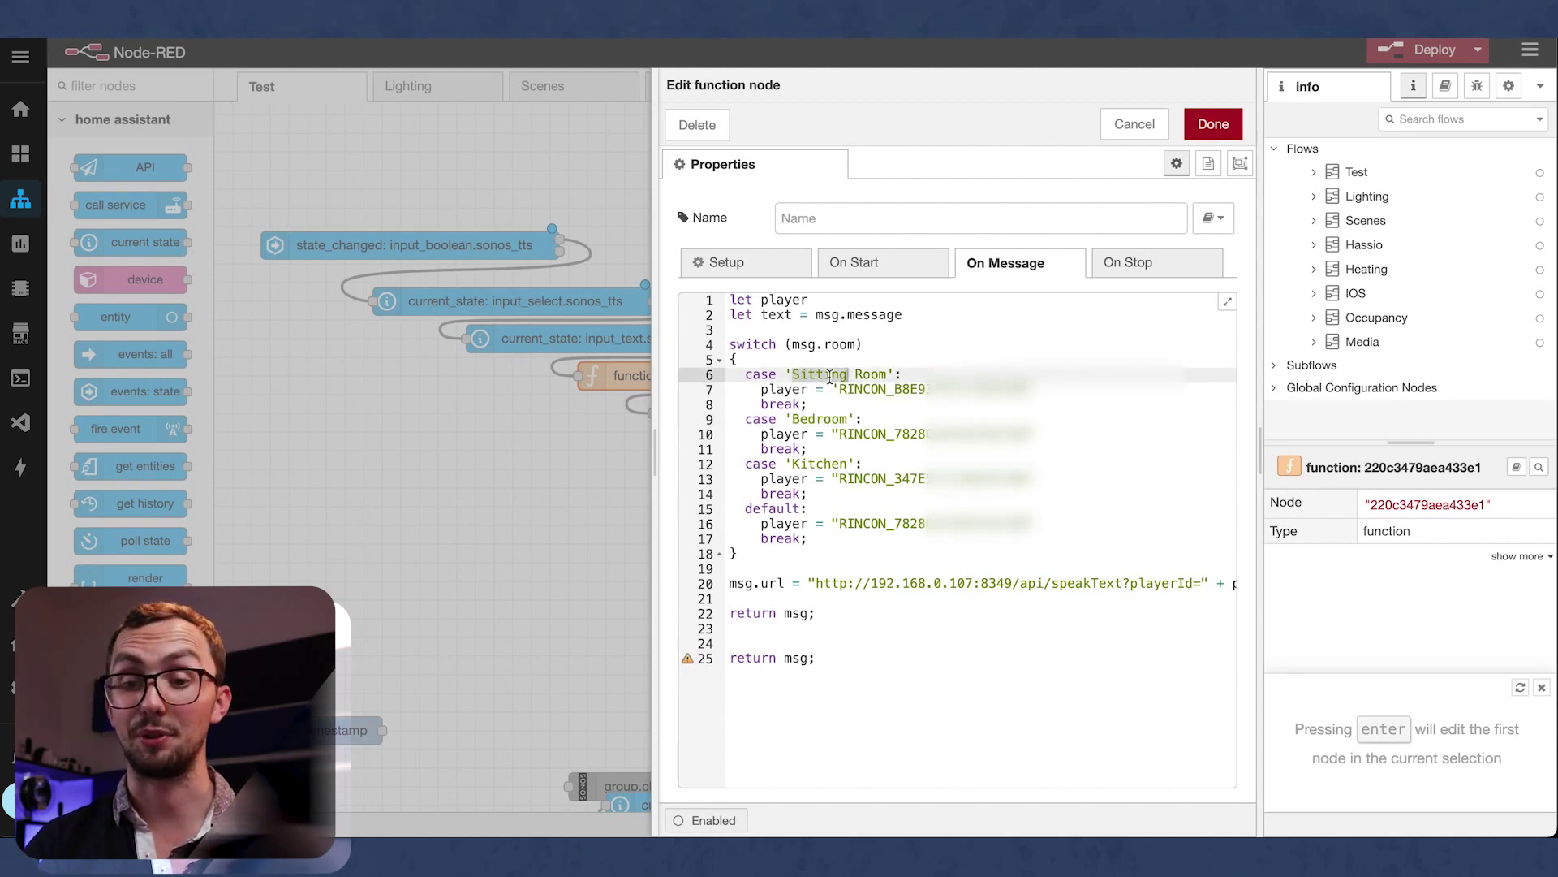
# Step: Delete the duplicate trailing 'return msg;' statement below the speakText URL line
pyautogui.click(765, 586)
pyautogui.hscroll(2, 835, 604)
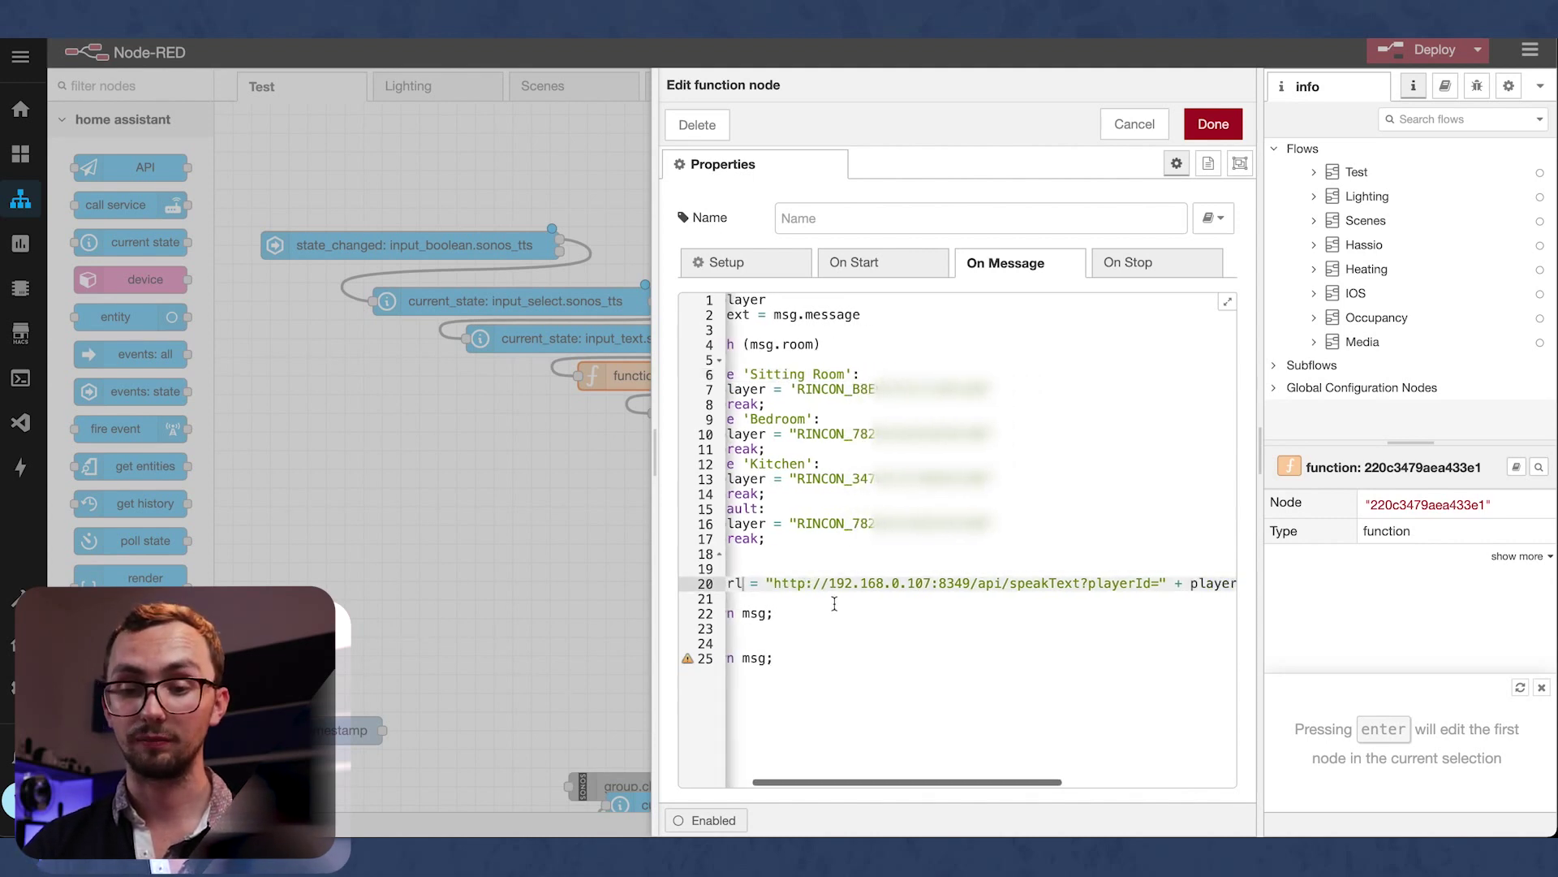
pyautogui.hscroll(-2, 834, 604)
pyautogui.moveTo(860, 659); pyautogui.dragTo(857, 643)
pyautogui.press('BackSpace')
pyautogui.press('BackSpace')
pyautogui.press('BackSpace')
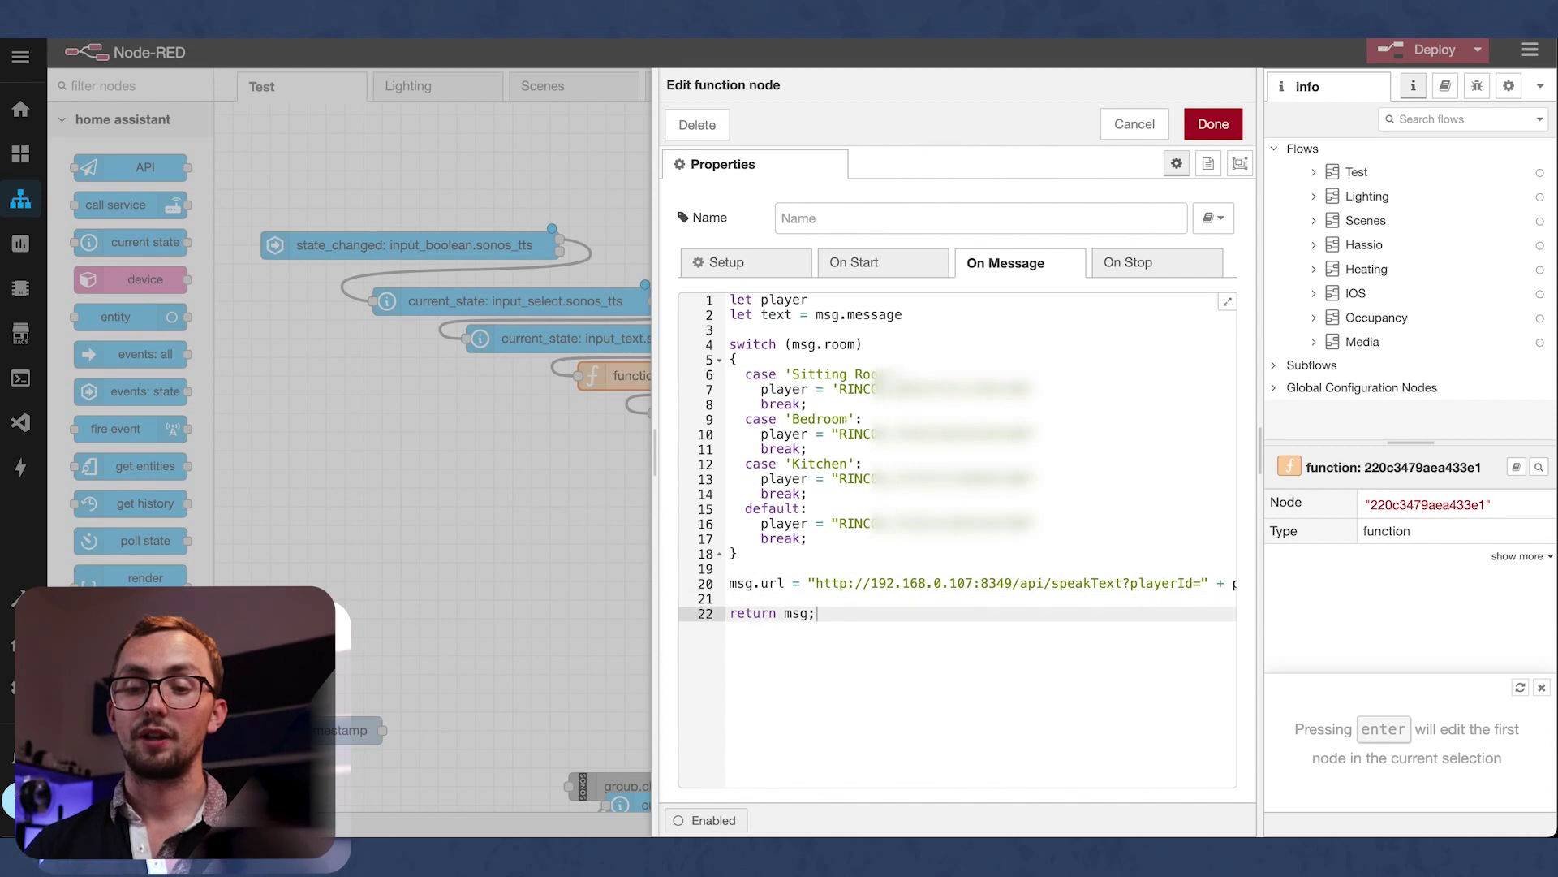
pyautogui.hscroll(2, 844, 583)
pyautogui.hscroll(-2, 844, 583)
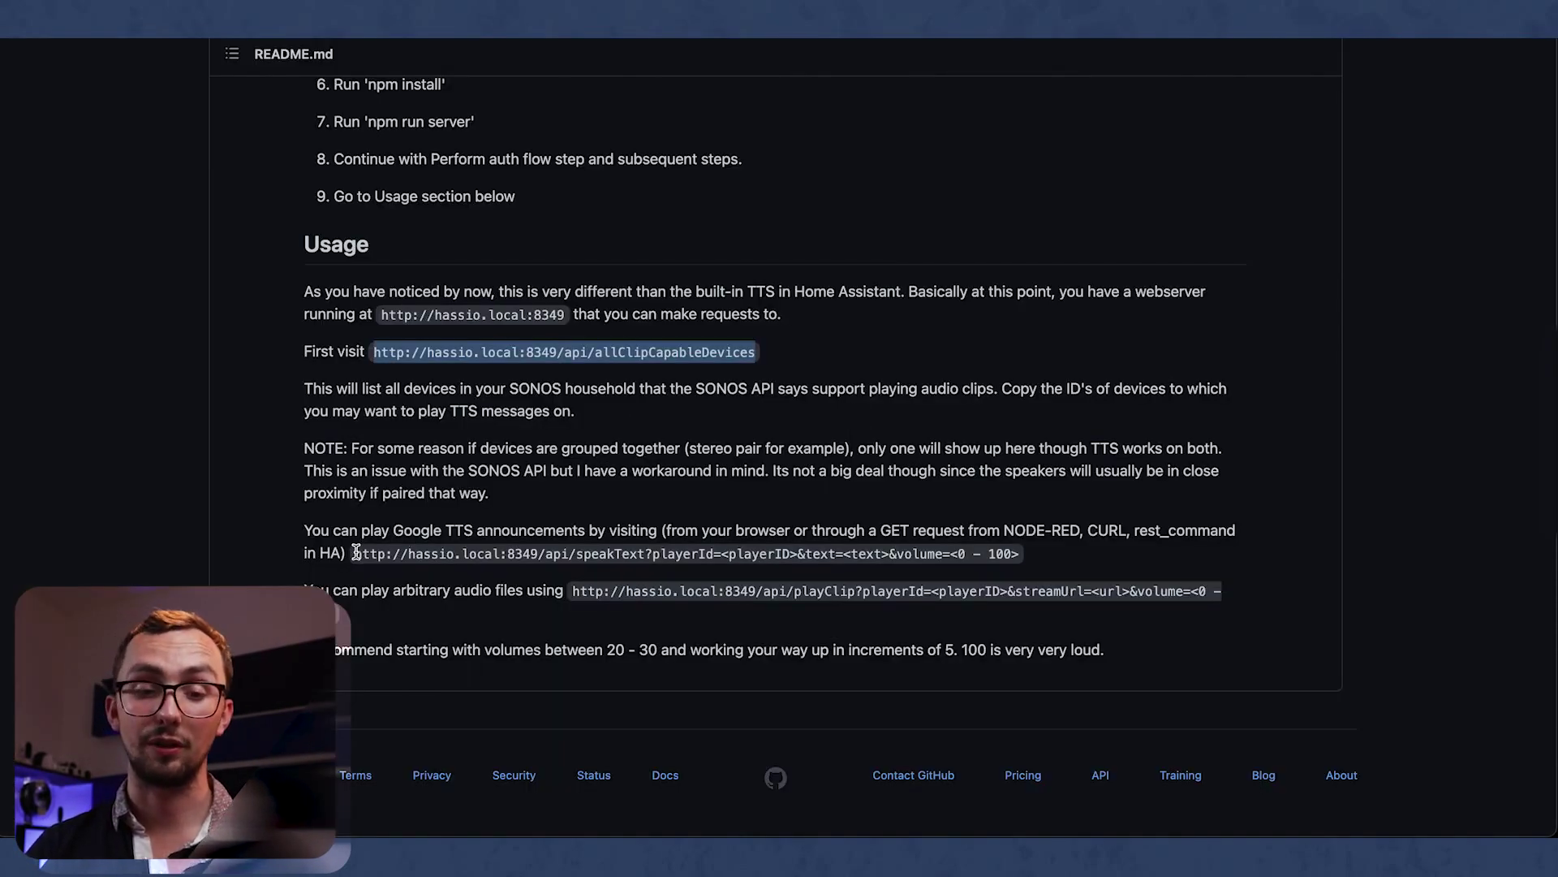
pyautogui.moveTo(355, 553); pyautogui.dragTo(535, 560)
pyautogui.click(420, 567)
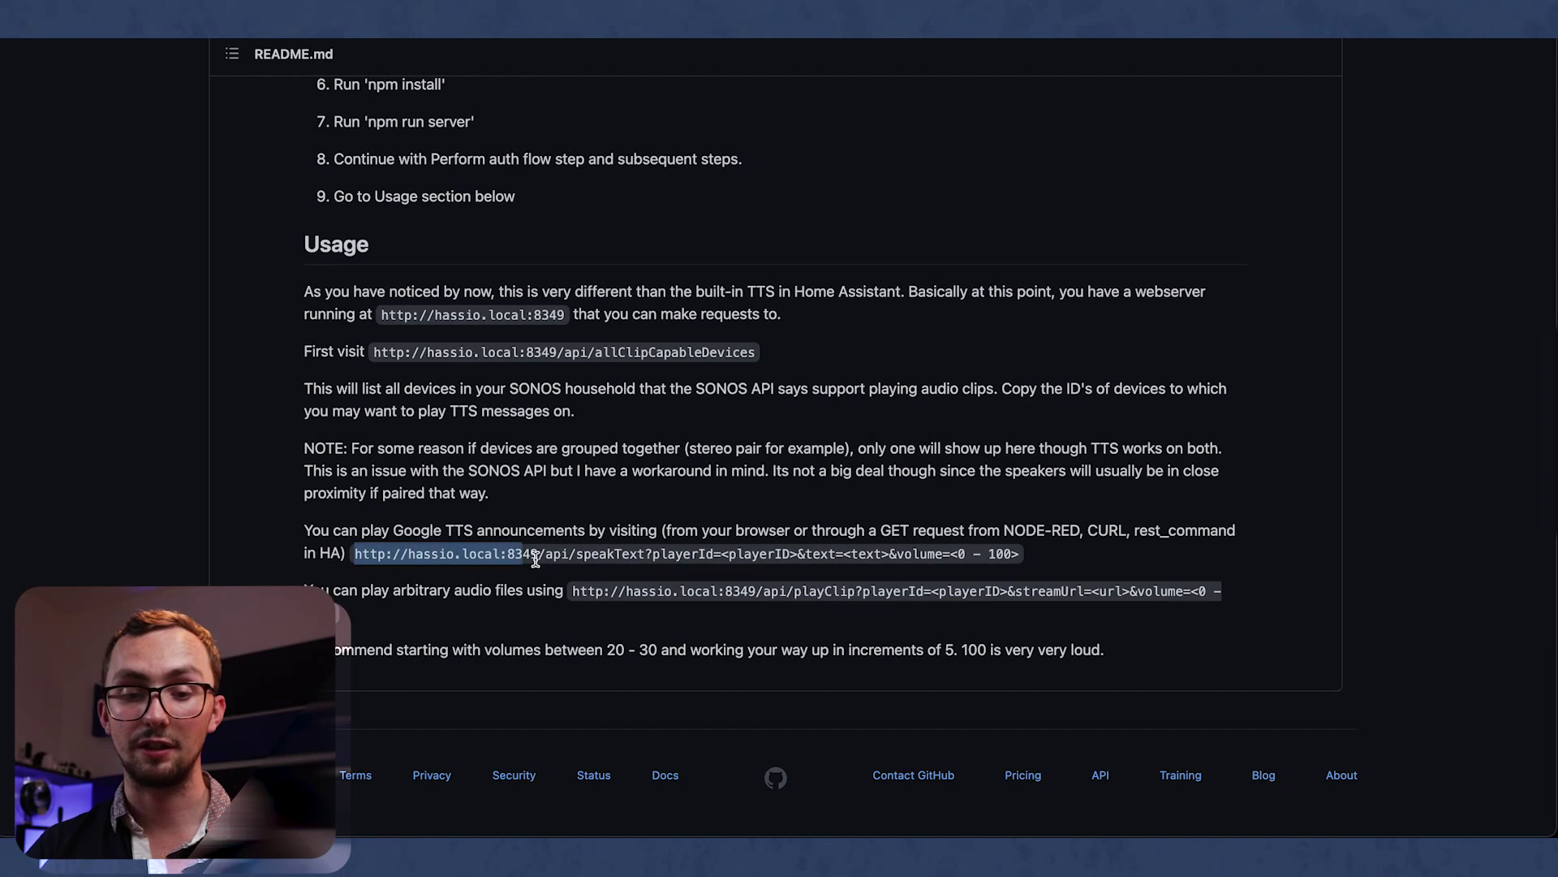
pyautogui.click(535, 560)
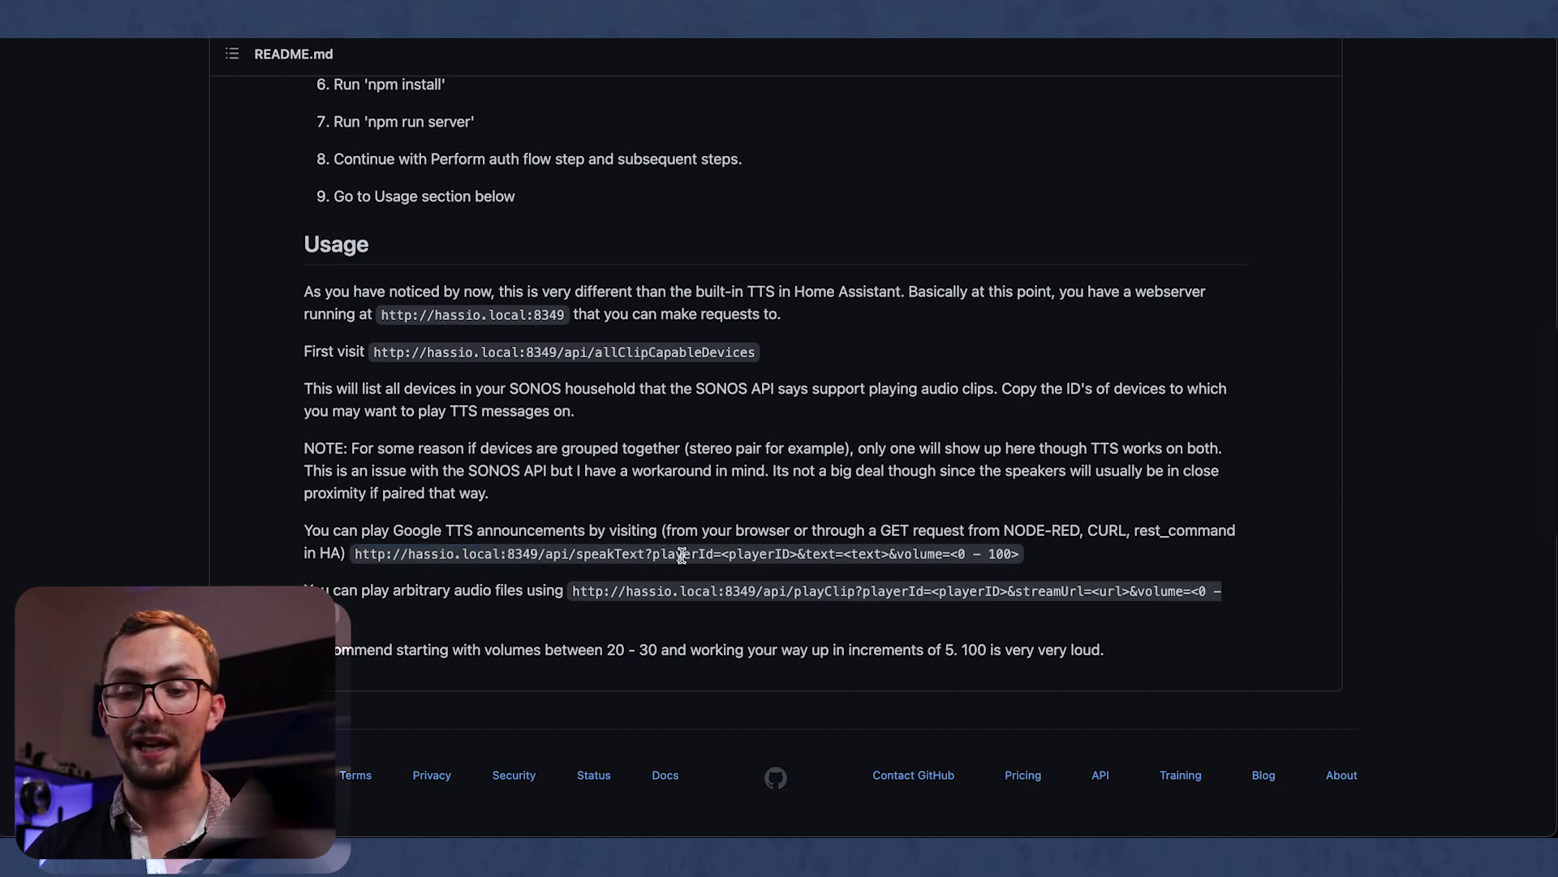
pyautogui.doubleClick(743, 552)
pyautogui.moveTo(843, 553); pyautogui.dragTo(1019, 553)
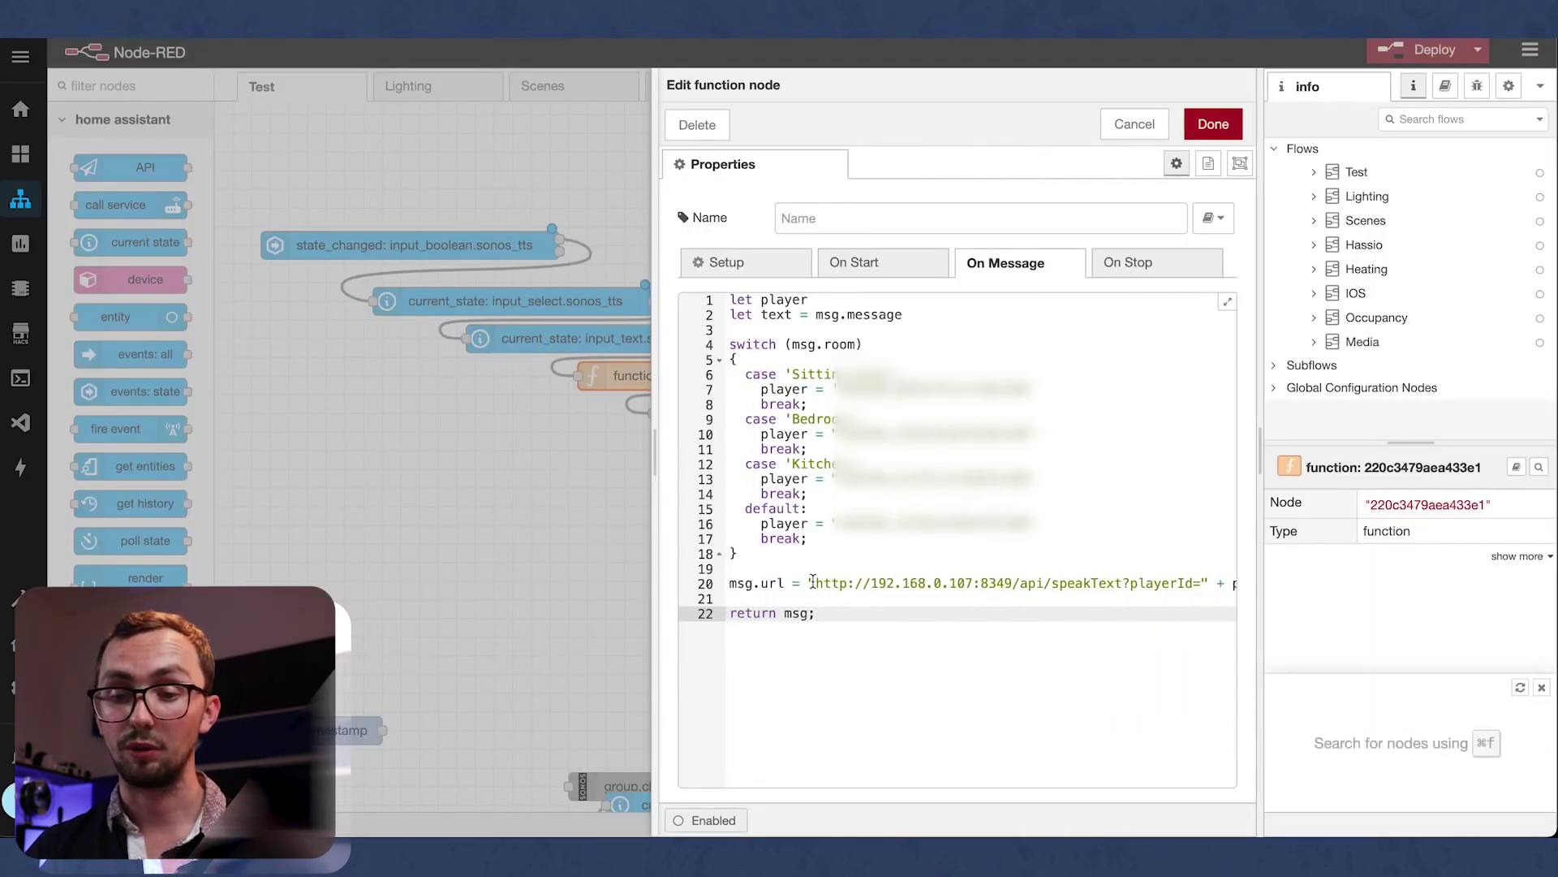
# Step: Change the speakText URL's IP from 192.168.0.107 to 192.168.0.101, checking the &text and &volume=20 parts
pyautogui.moveTo(813, 582); pyautogui.dragTo(976, 583)
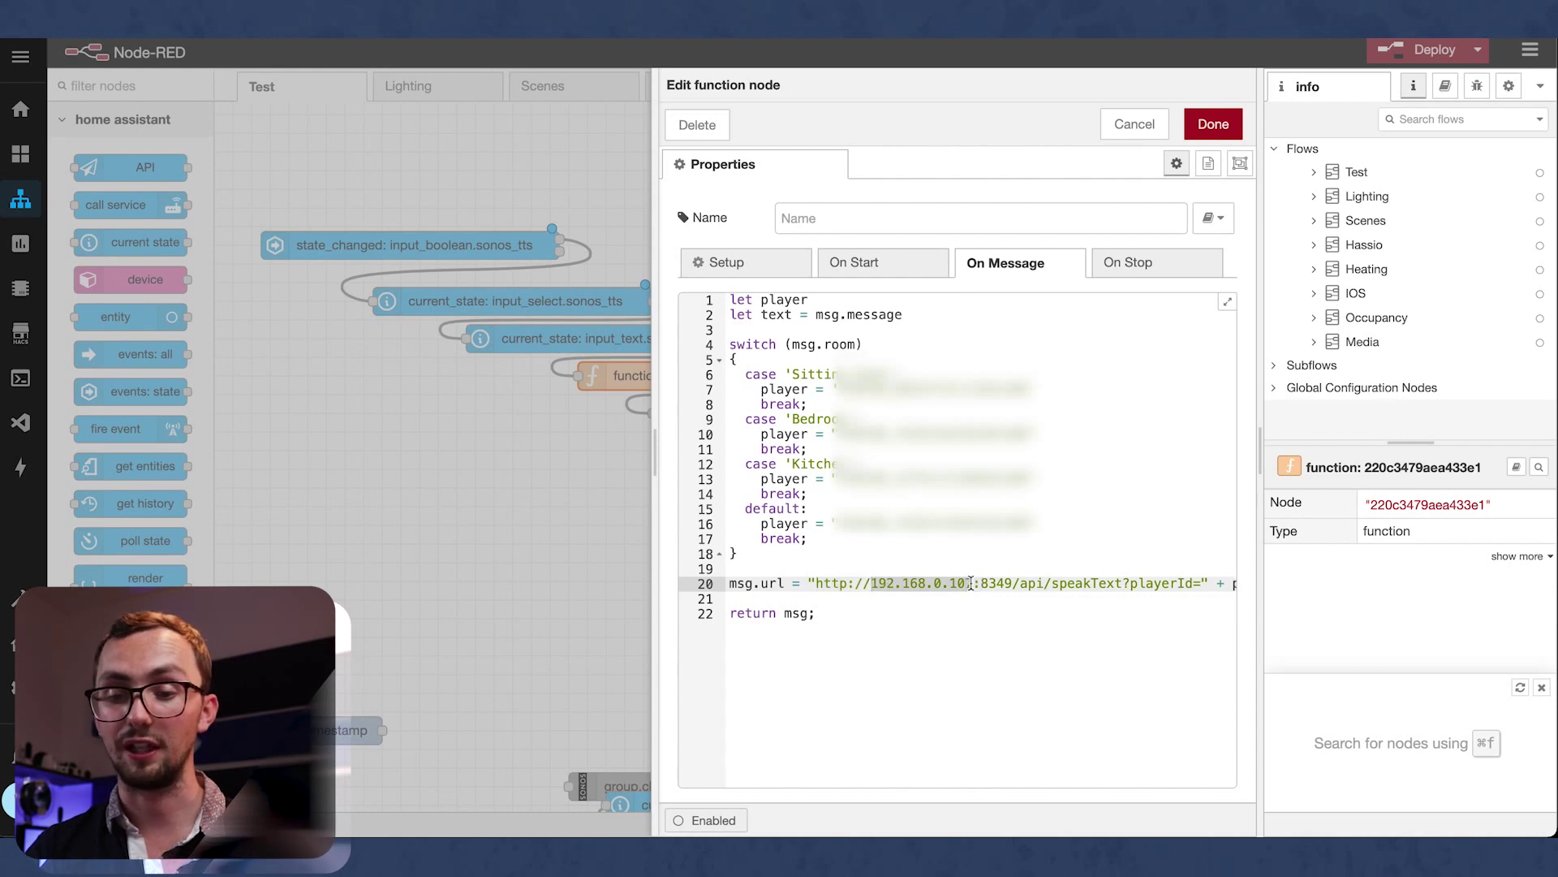
pyautogui.write('192.168.0.101')
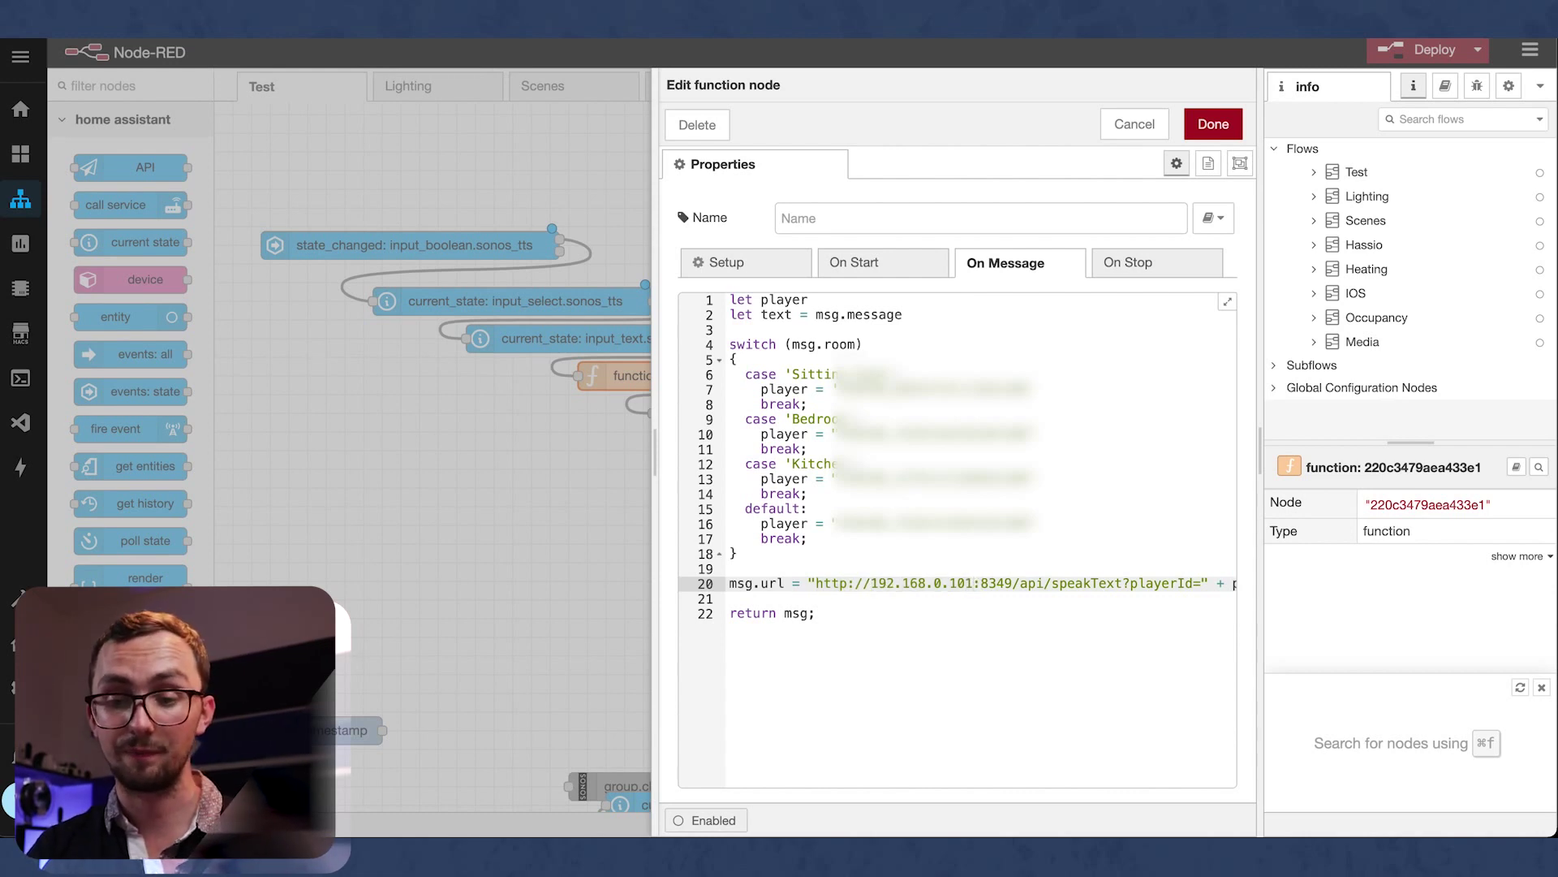
pyautogui.hscroll(10, 933, 574)
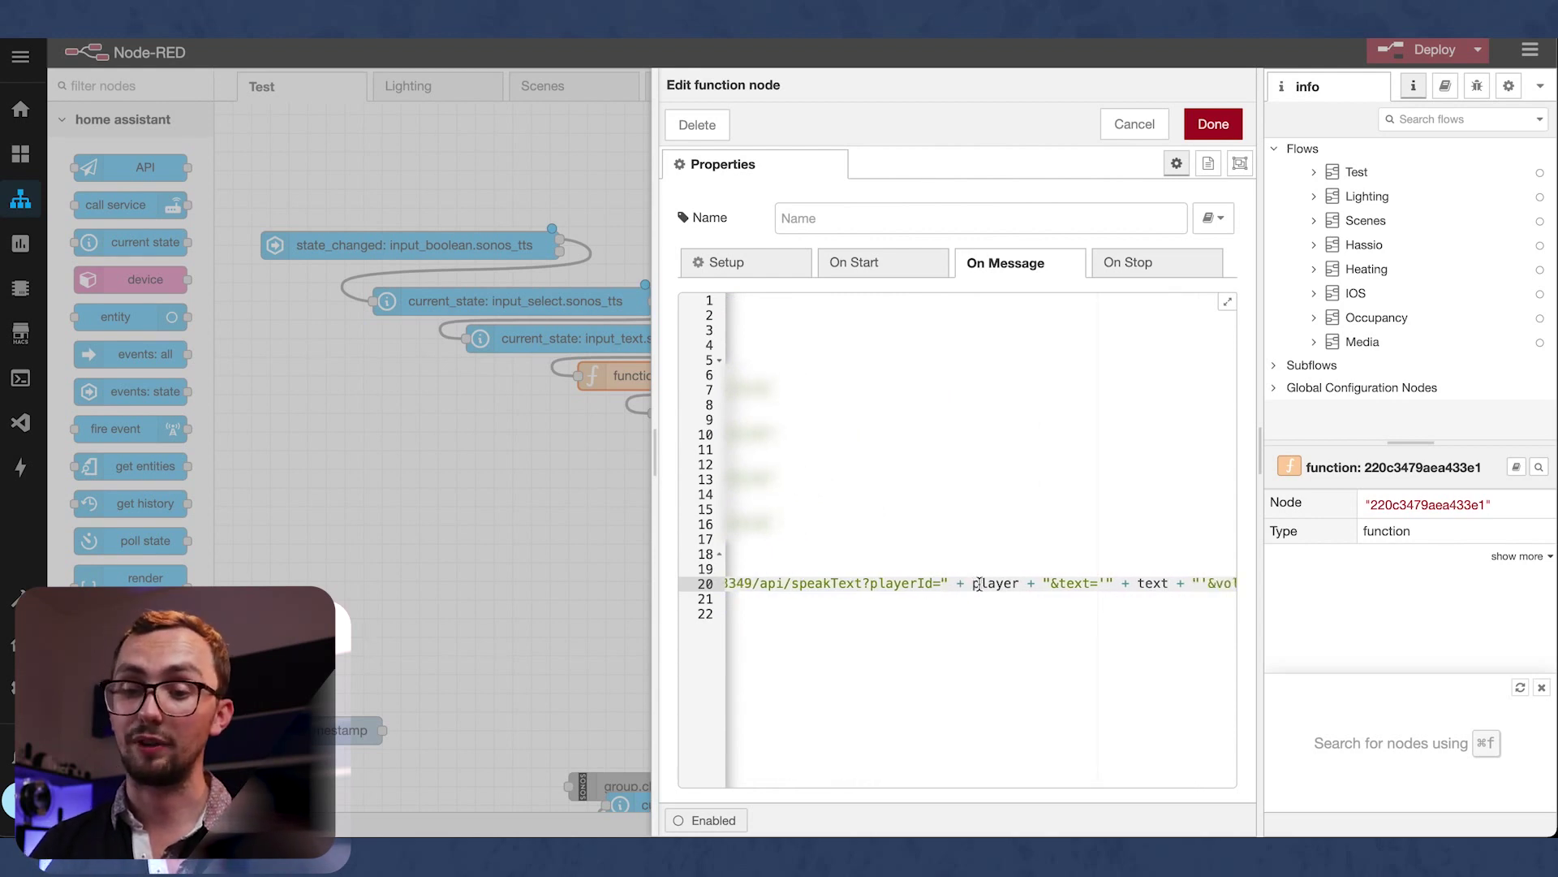
pyautogui.hscroll(-8, 978, 584)
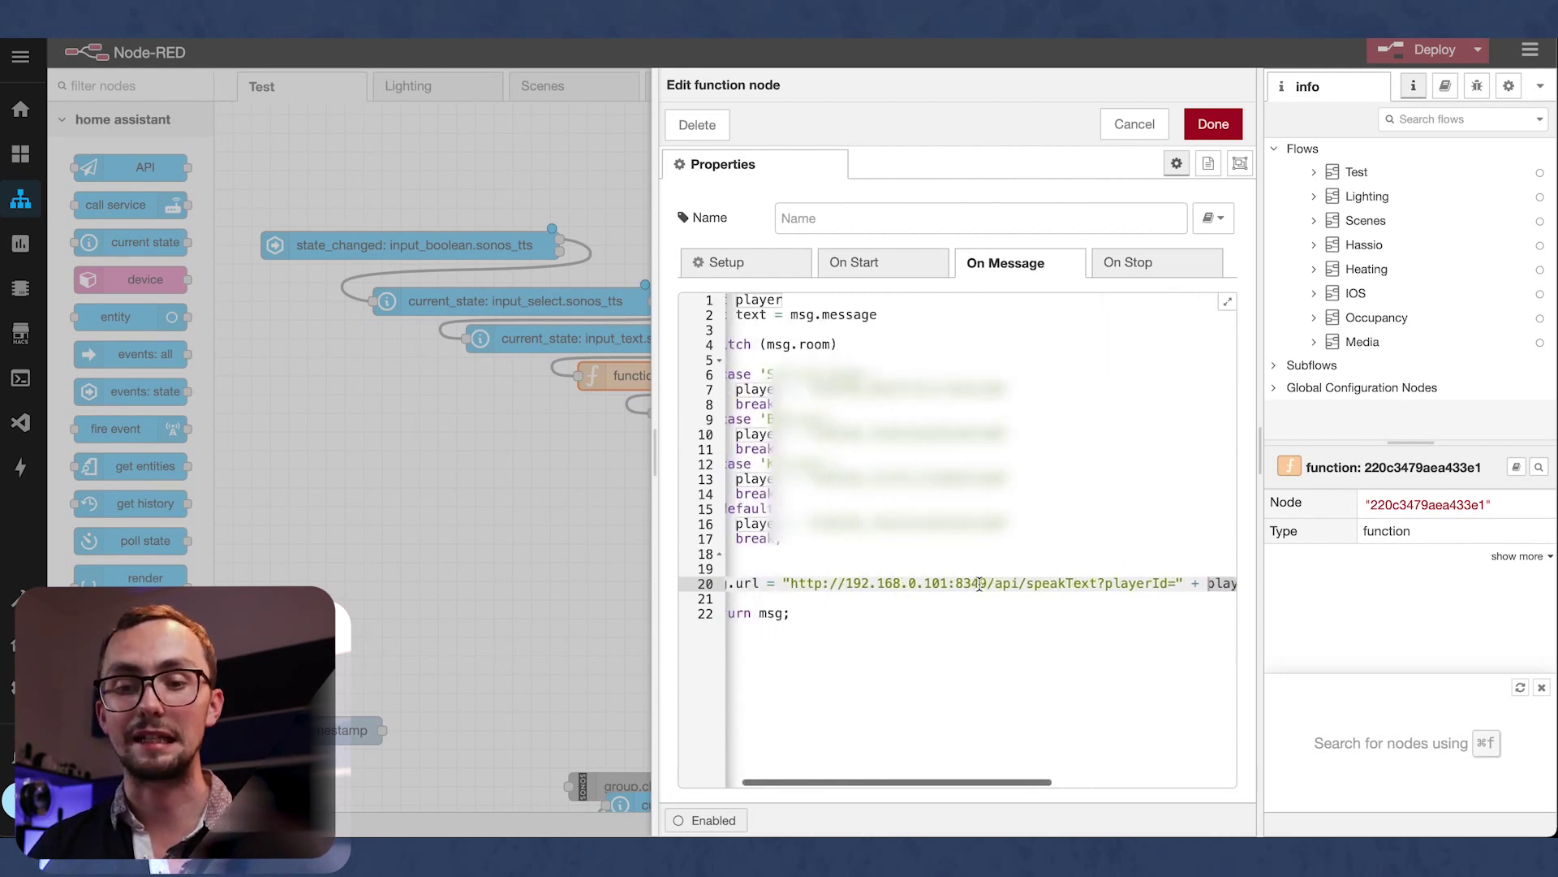
pyautogui.hscroll(-2, 980, 585)
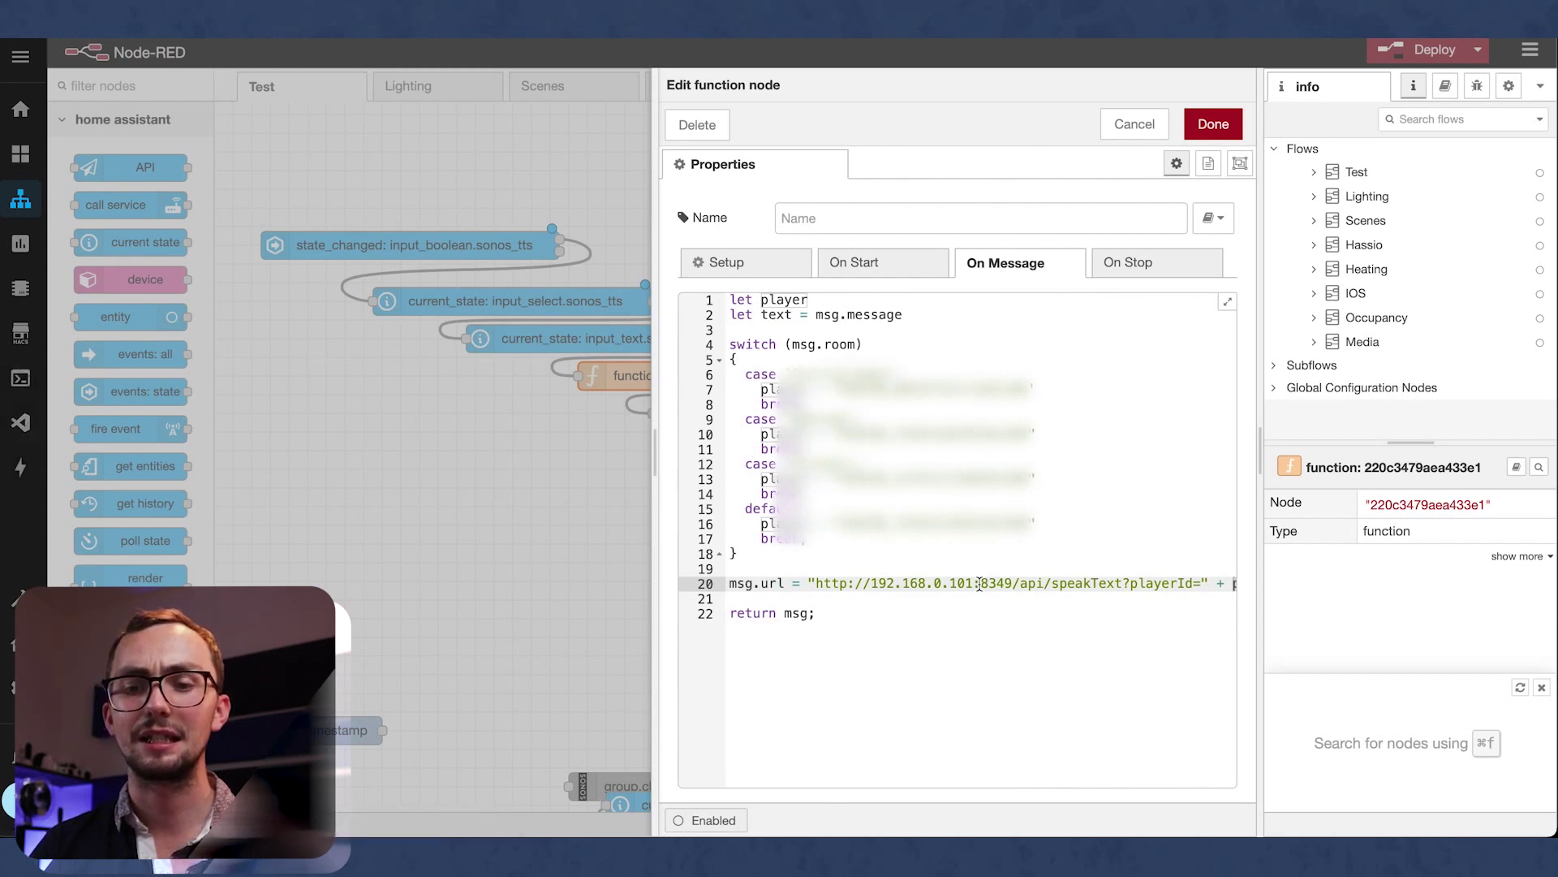
pyautogui.hscroll(5, 980, 585)
pyautogui.hscroll(-5, 814, 521)
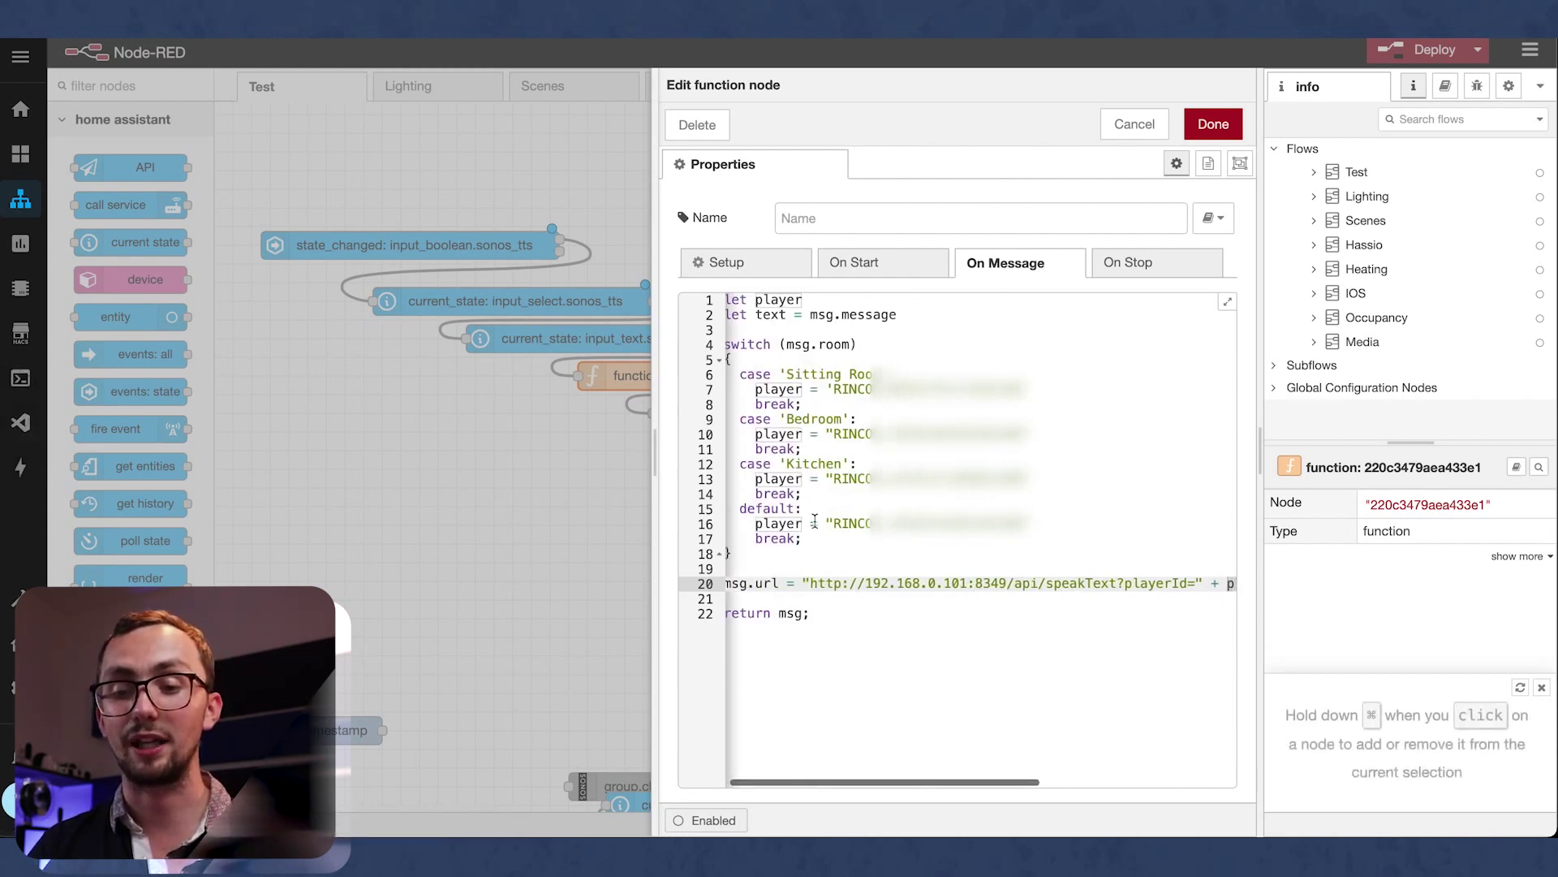
pyautogui.hscroll(8, 814, 522)
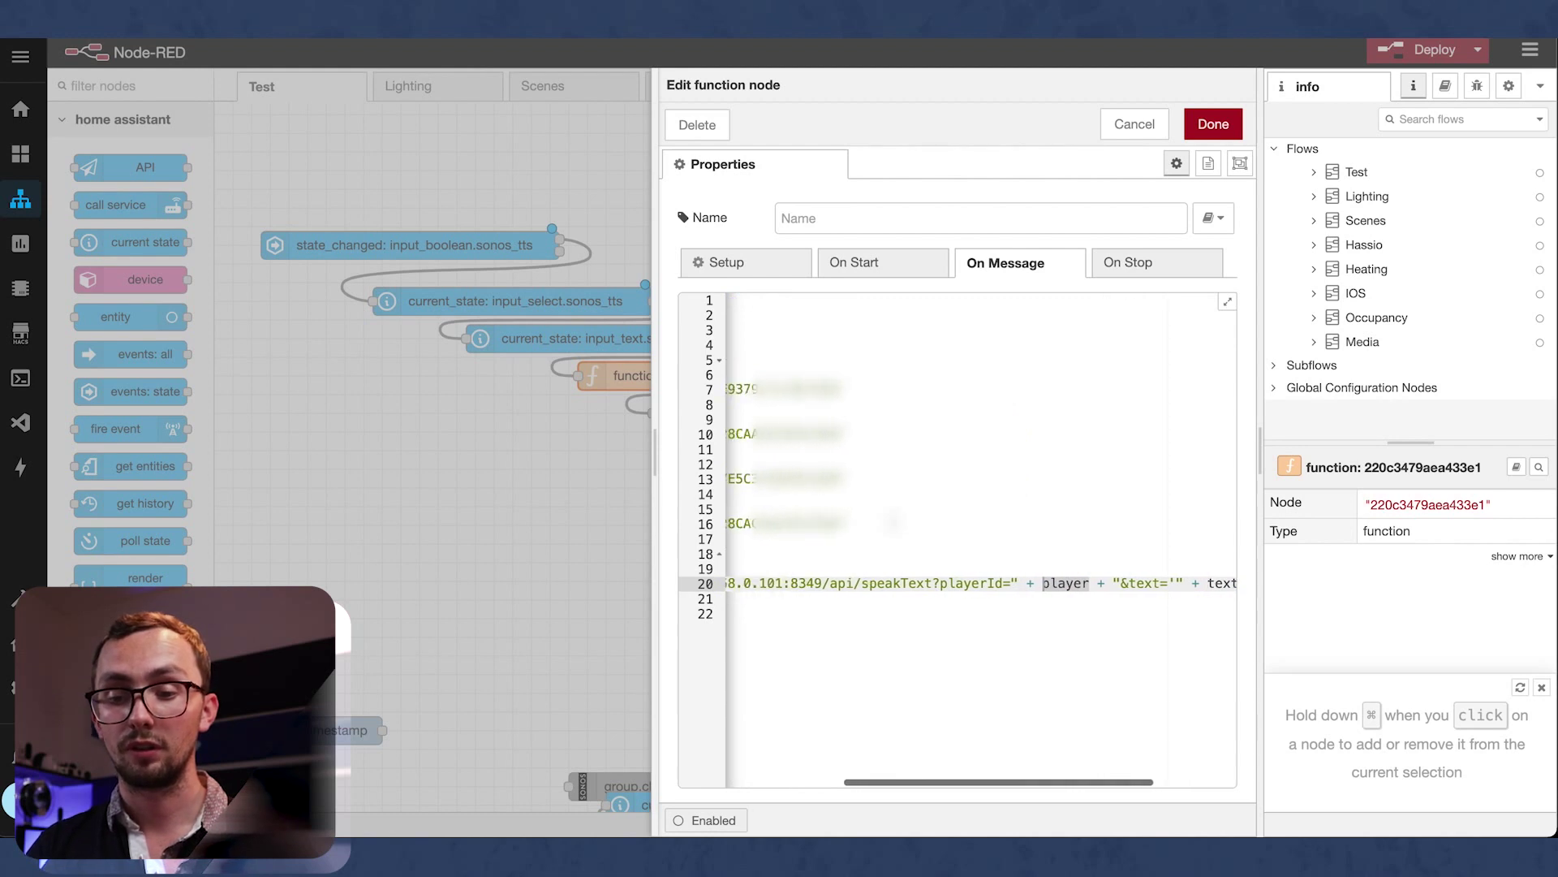
pyautogui.hscroll(3, 947, 572)
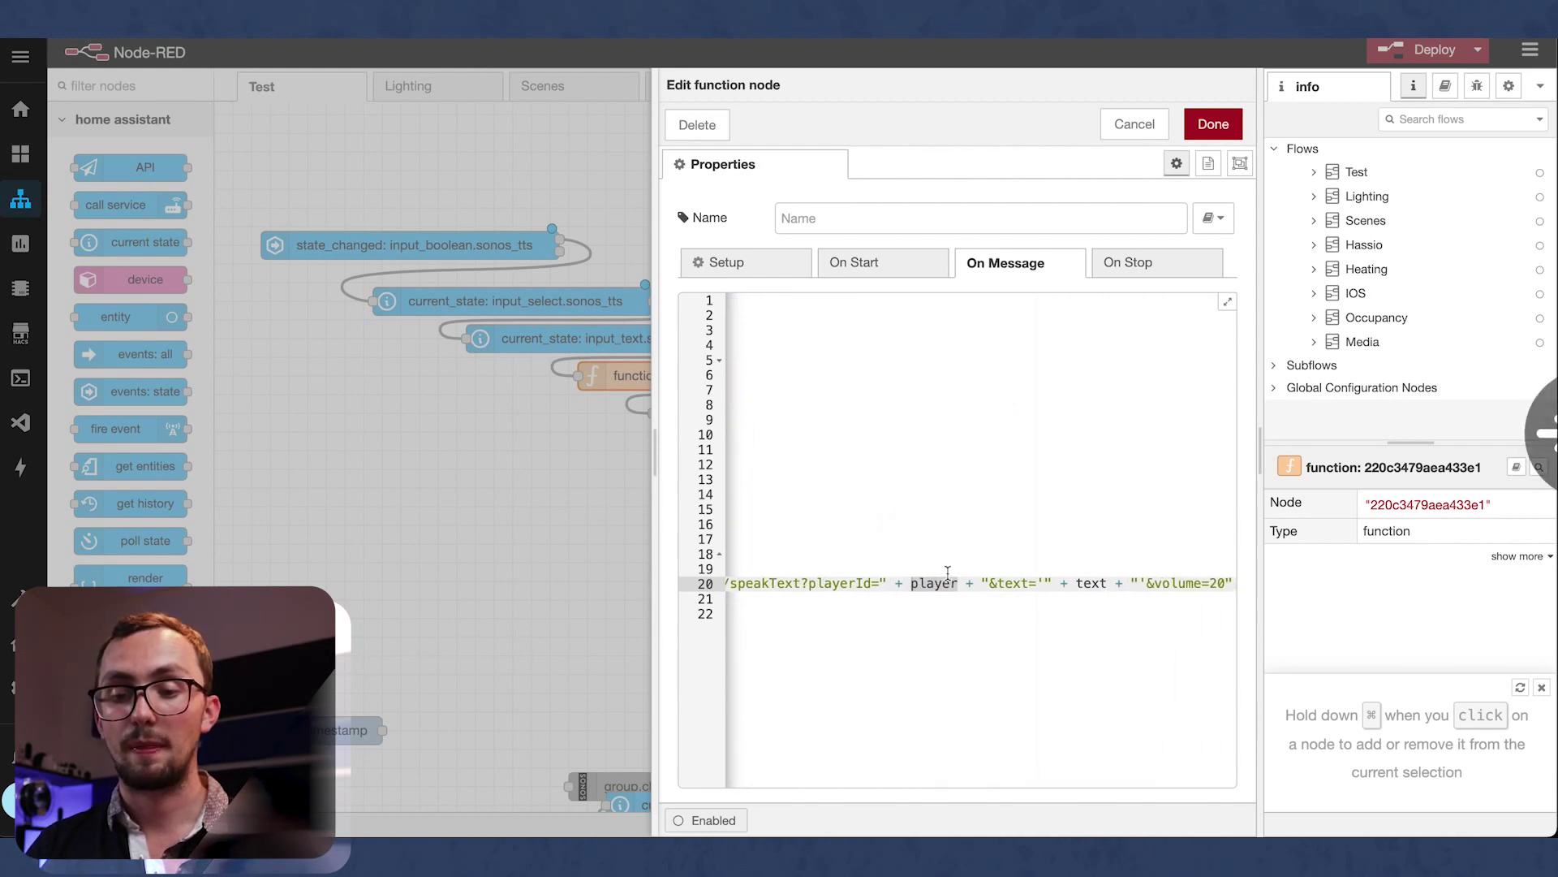
pyautogui.hscroll(-3, 947, 572)
pyautogui.hscroll(3, 948, 572)
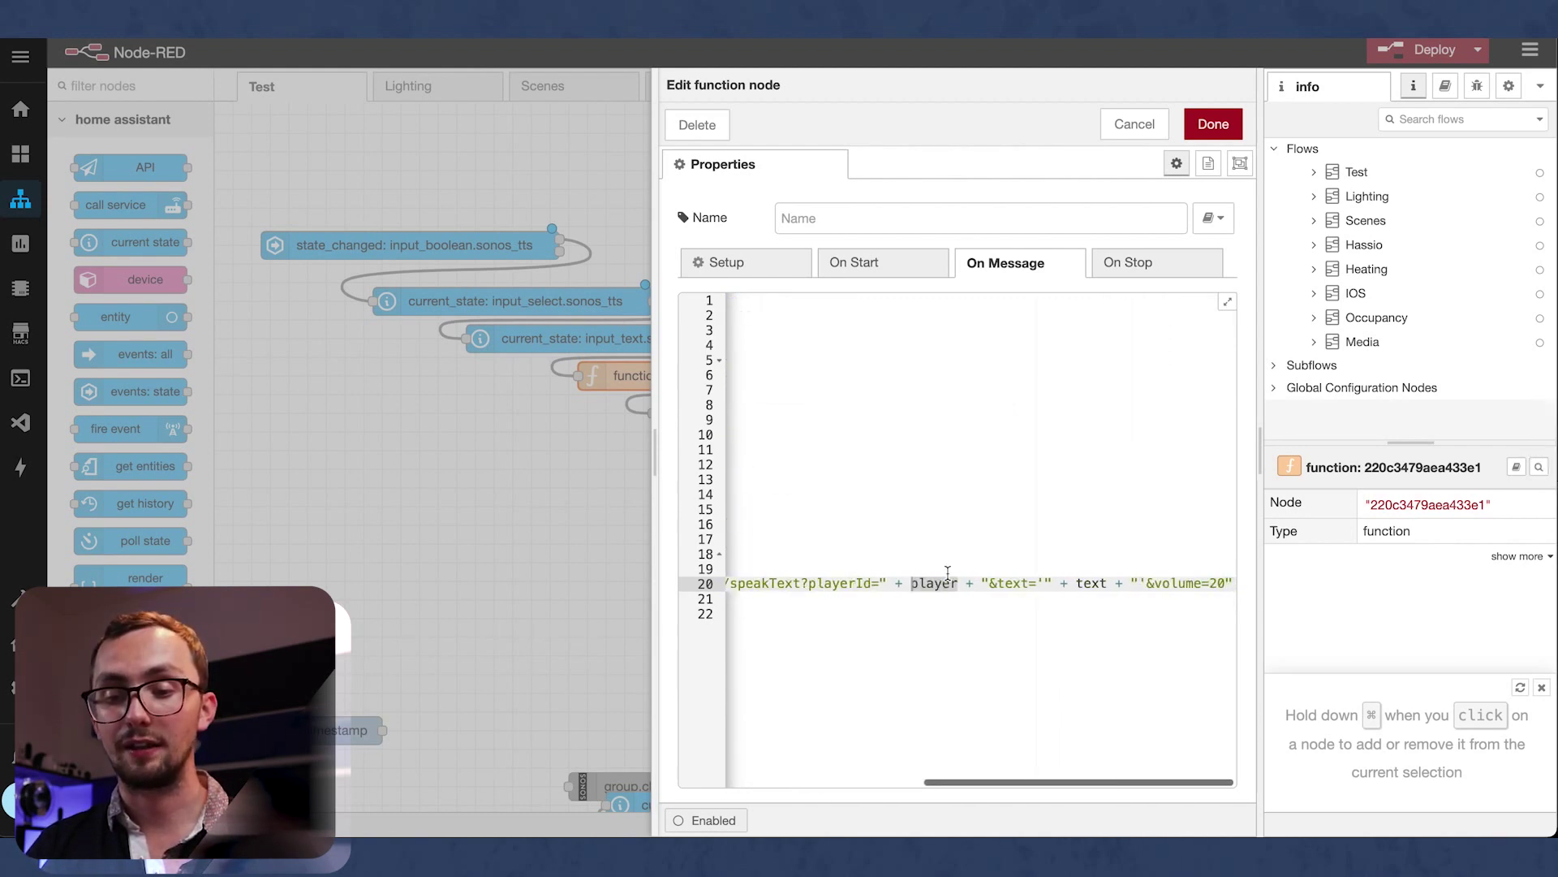
pyautogui.click(1094, 585)
pyautogui.hscroll(-5, 1094, 585)
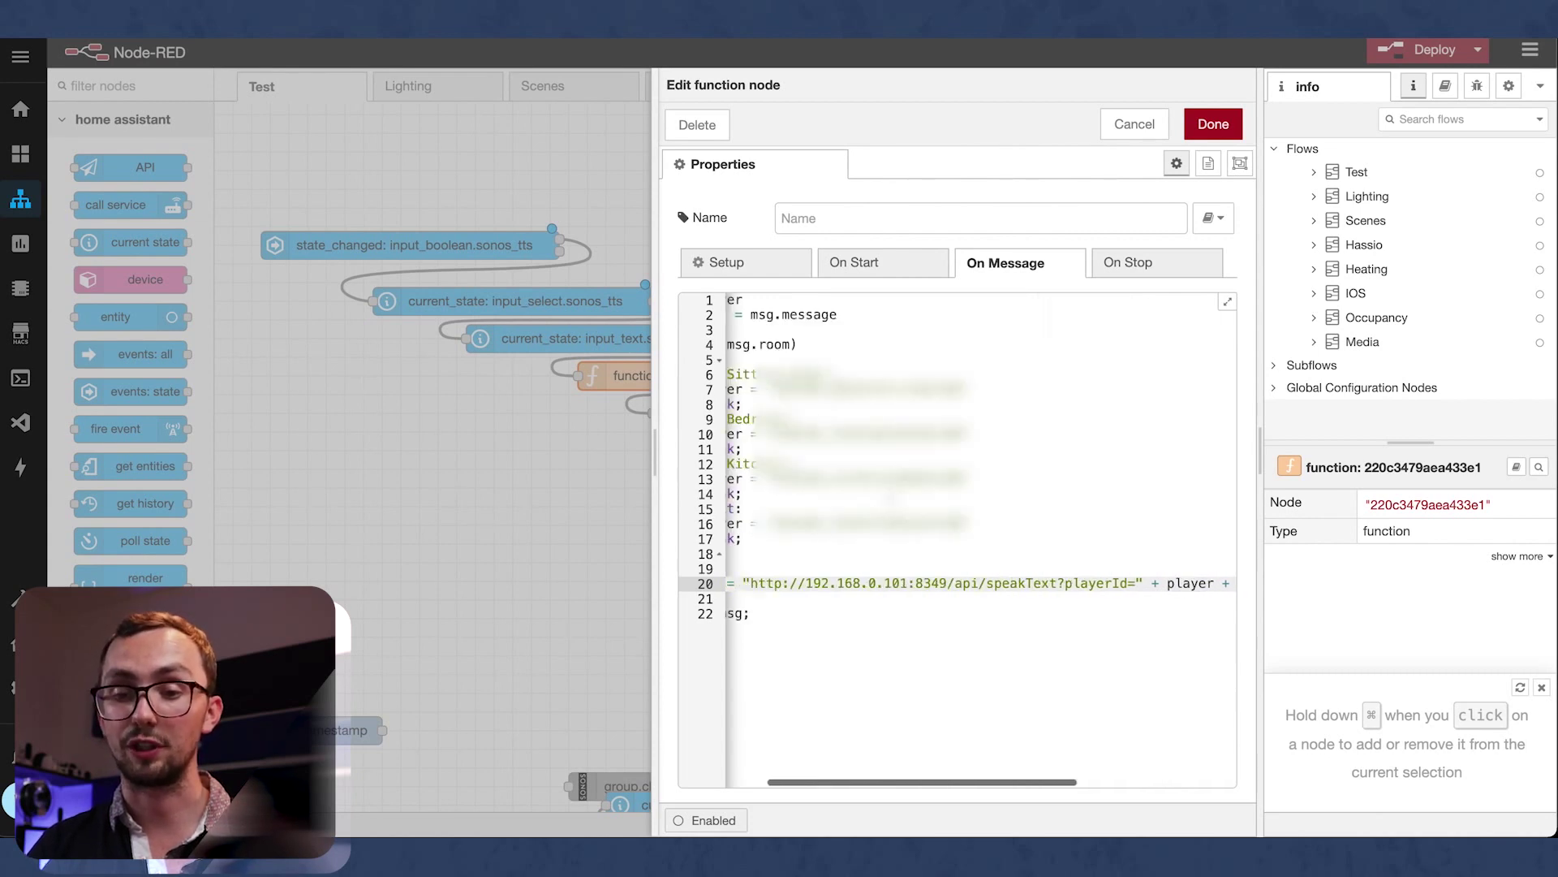
pyautogui.hscroll(5, 1206, 572)
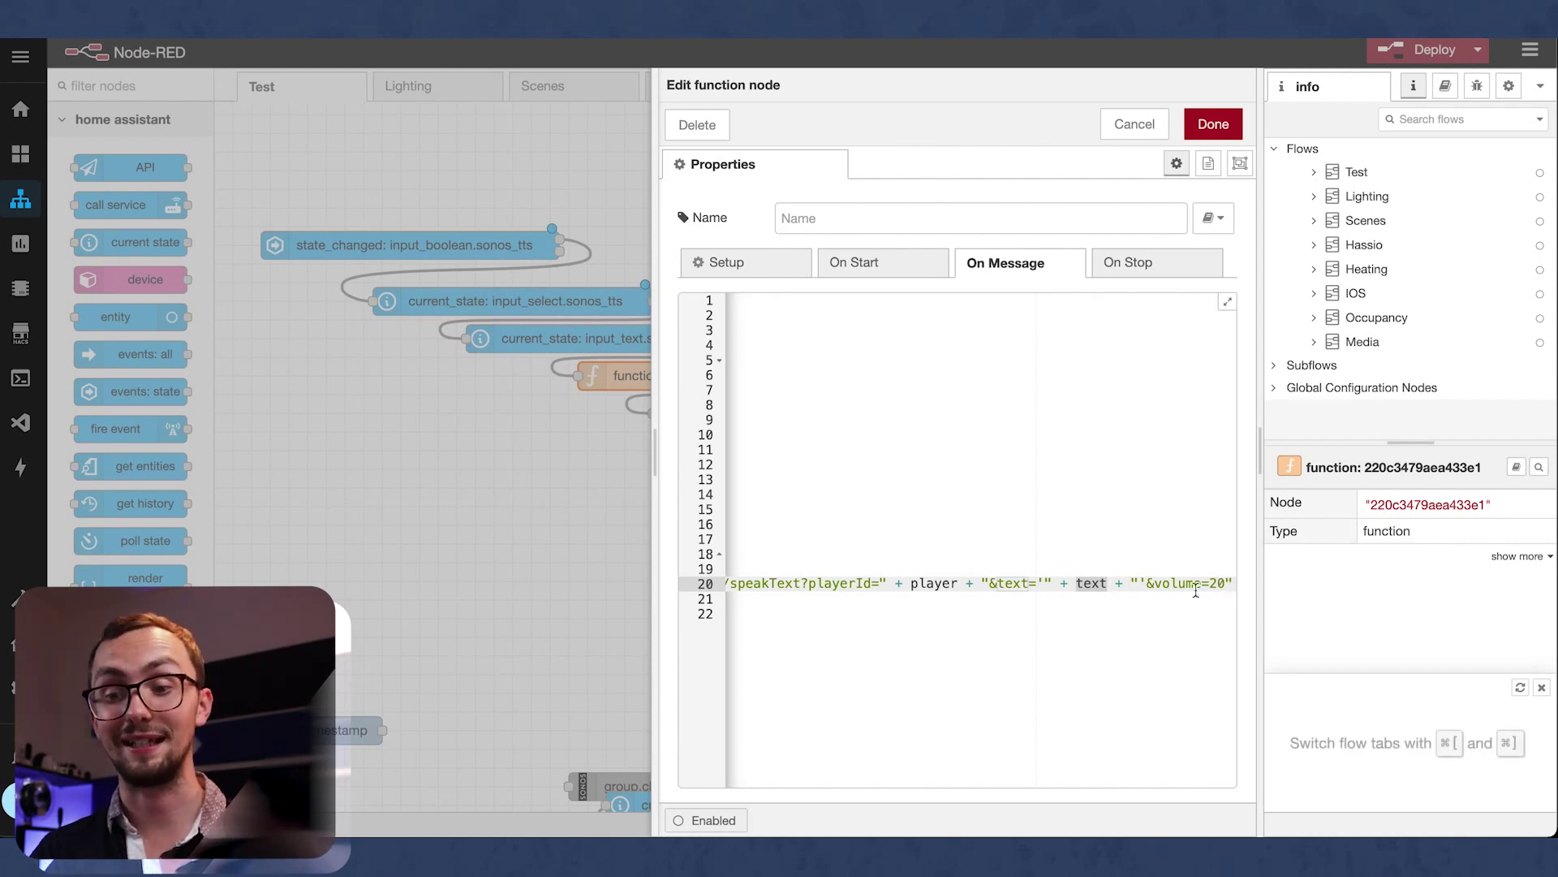
pyautogui.hscroll(-5, 1047, 531)
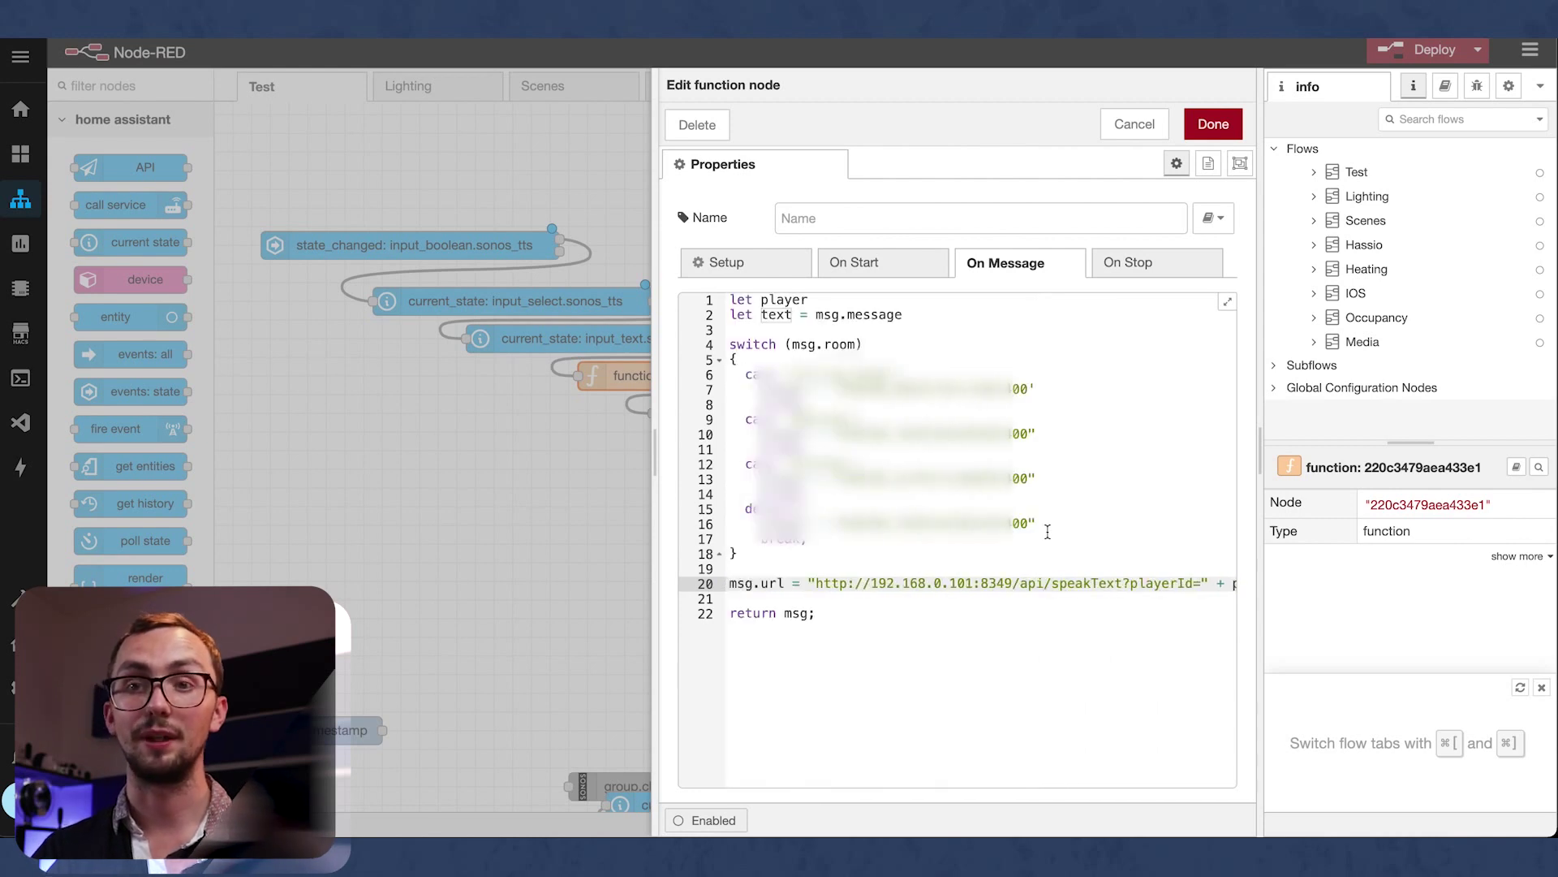
# Step: Save the function, leave the http request URL empty, deploy the flow and return to the dashboard
pyautogui.click(1225, 126)
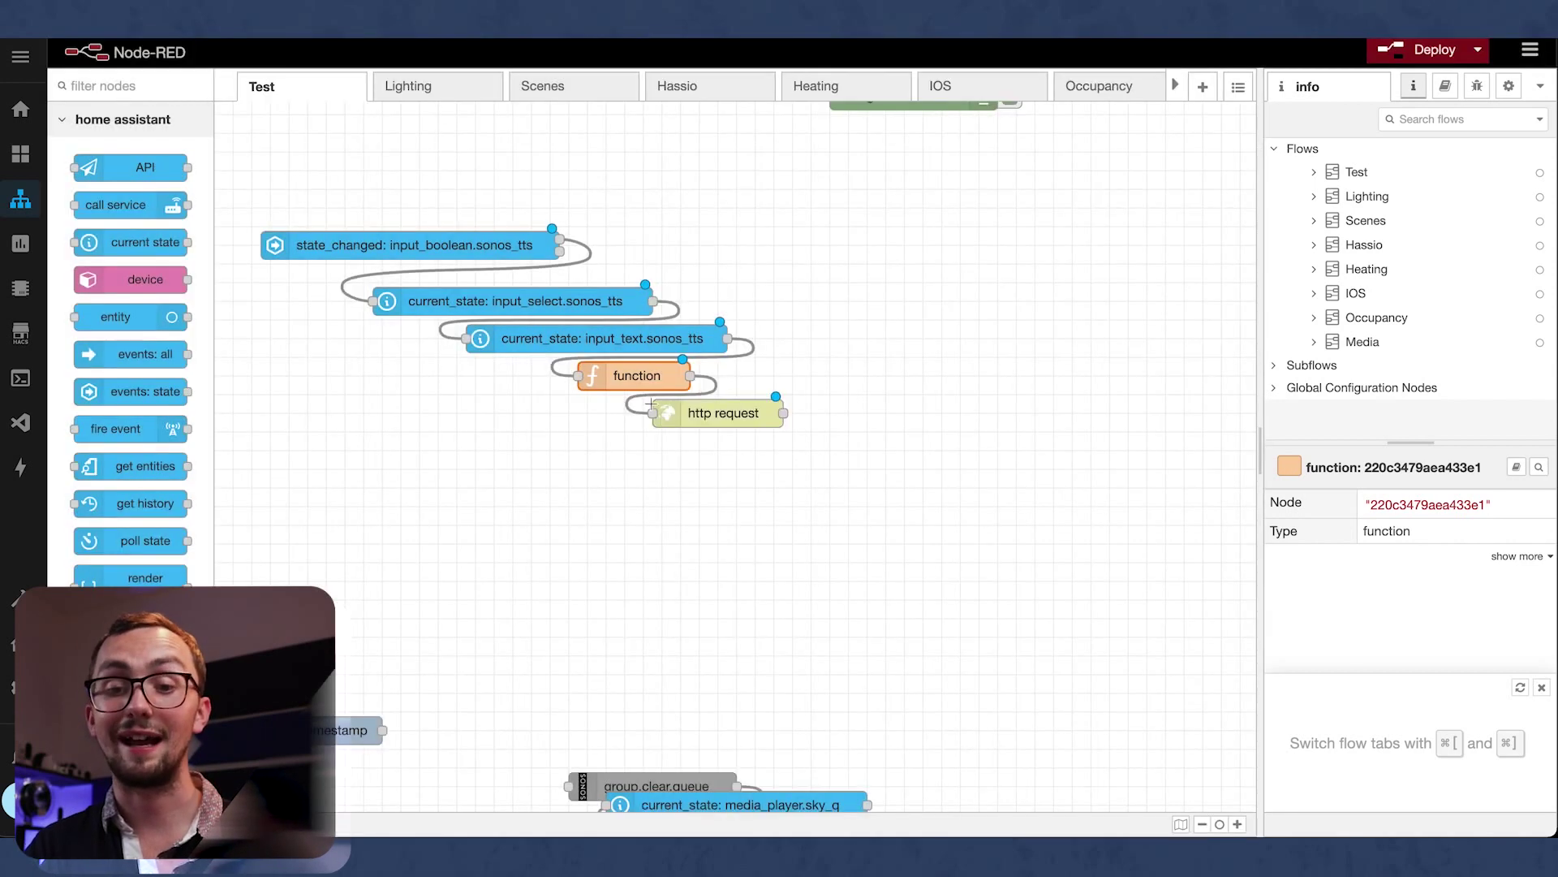
pyautogui.doubleClick(692, 408)
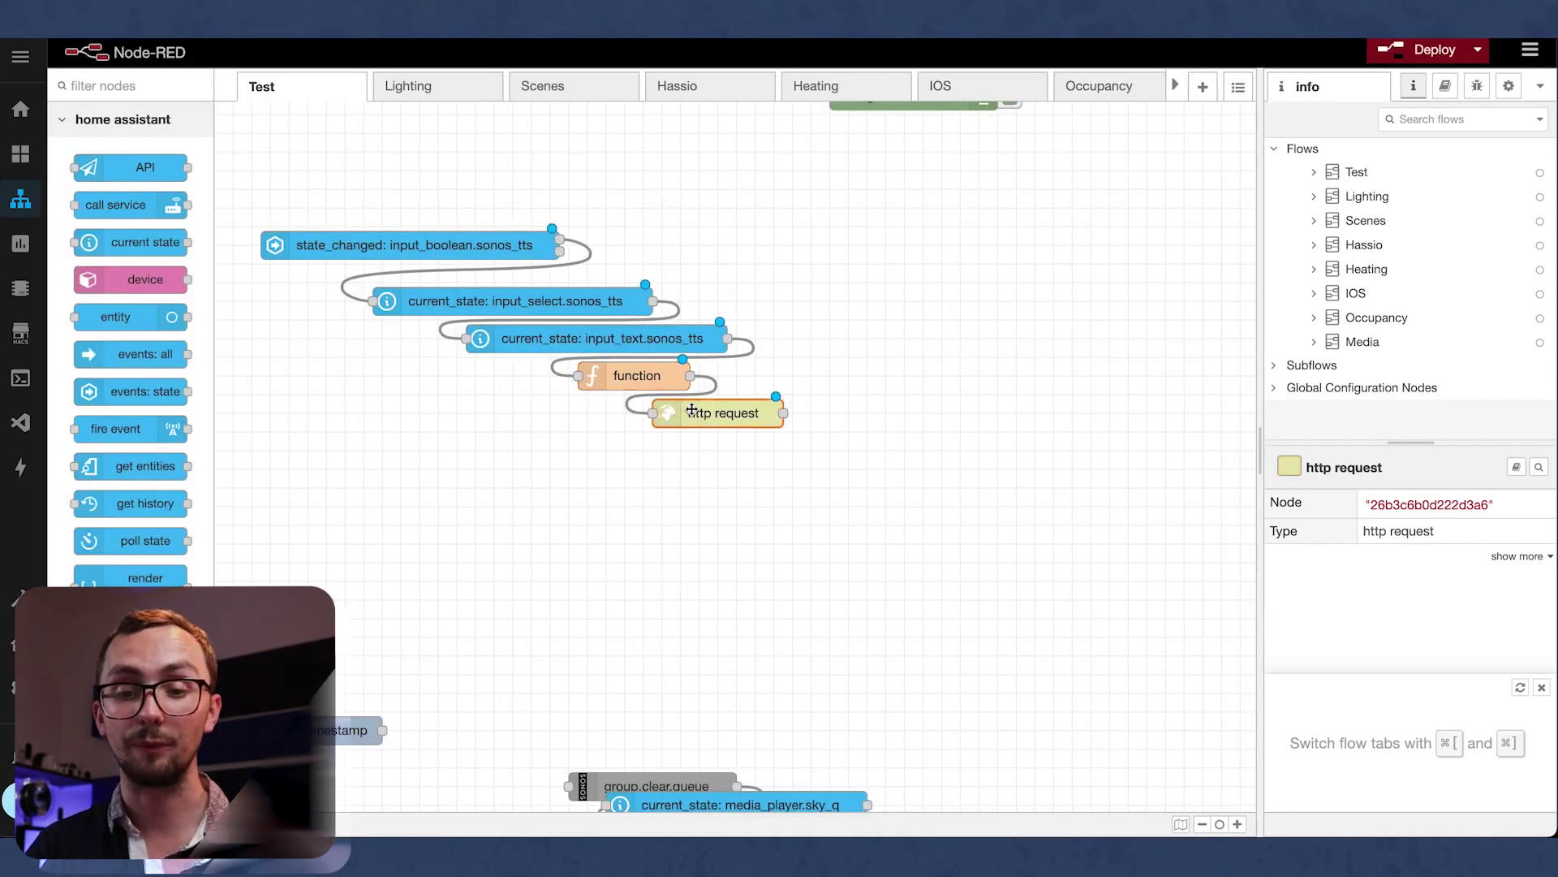
pyautogui.click(940, 260)
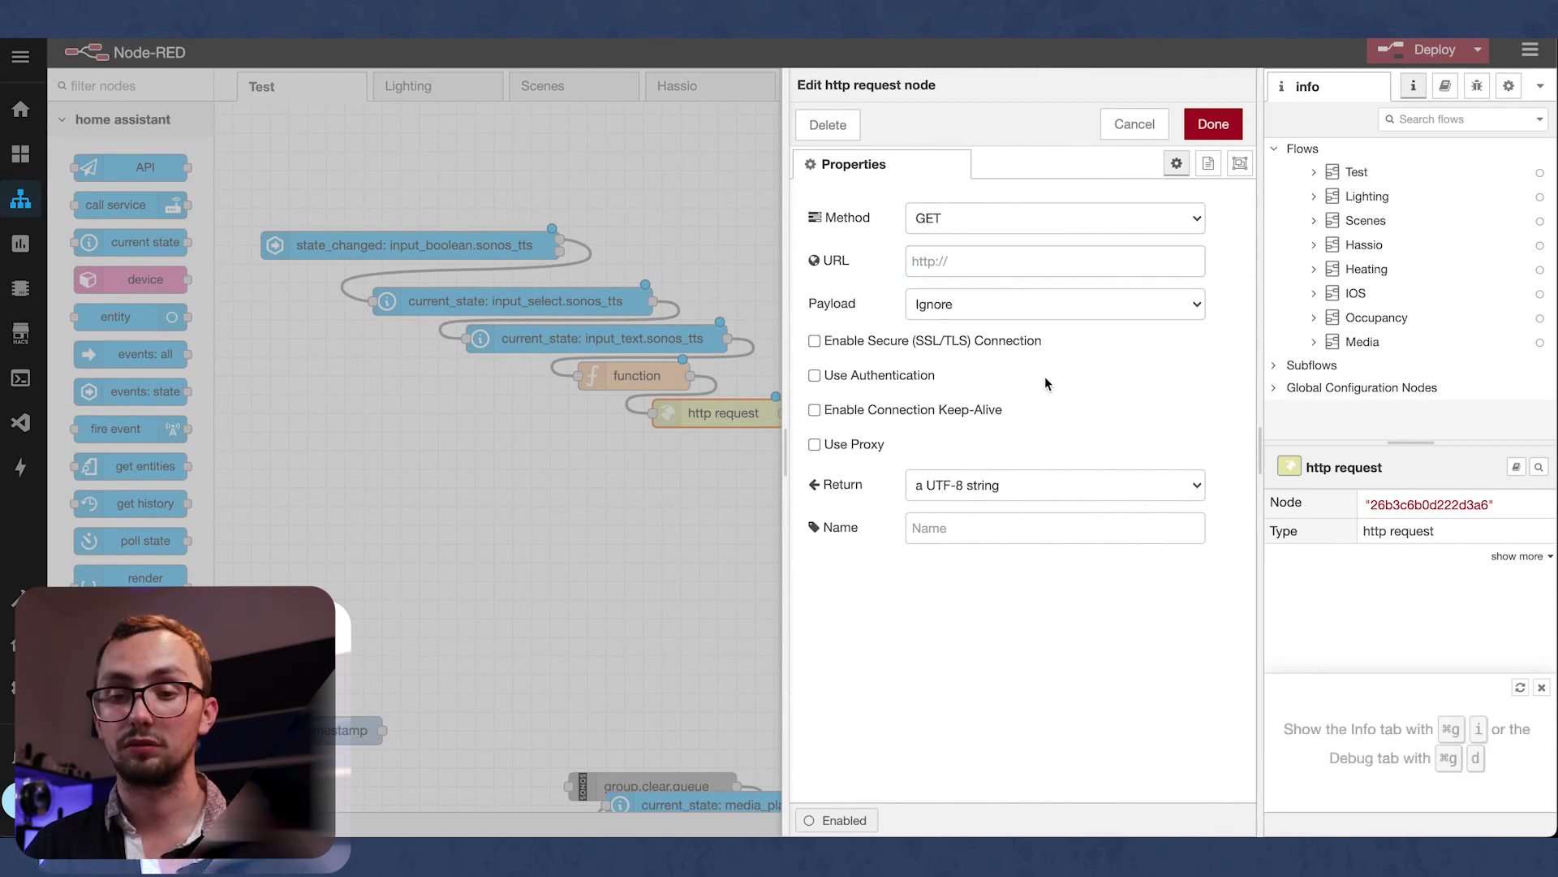
pyautogui.click(1213, 123)
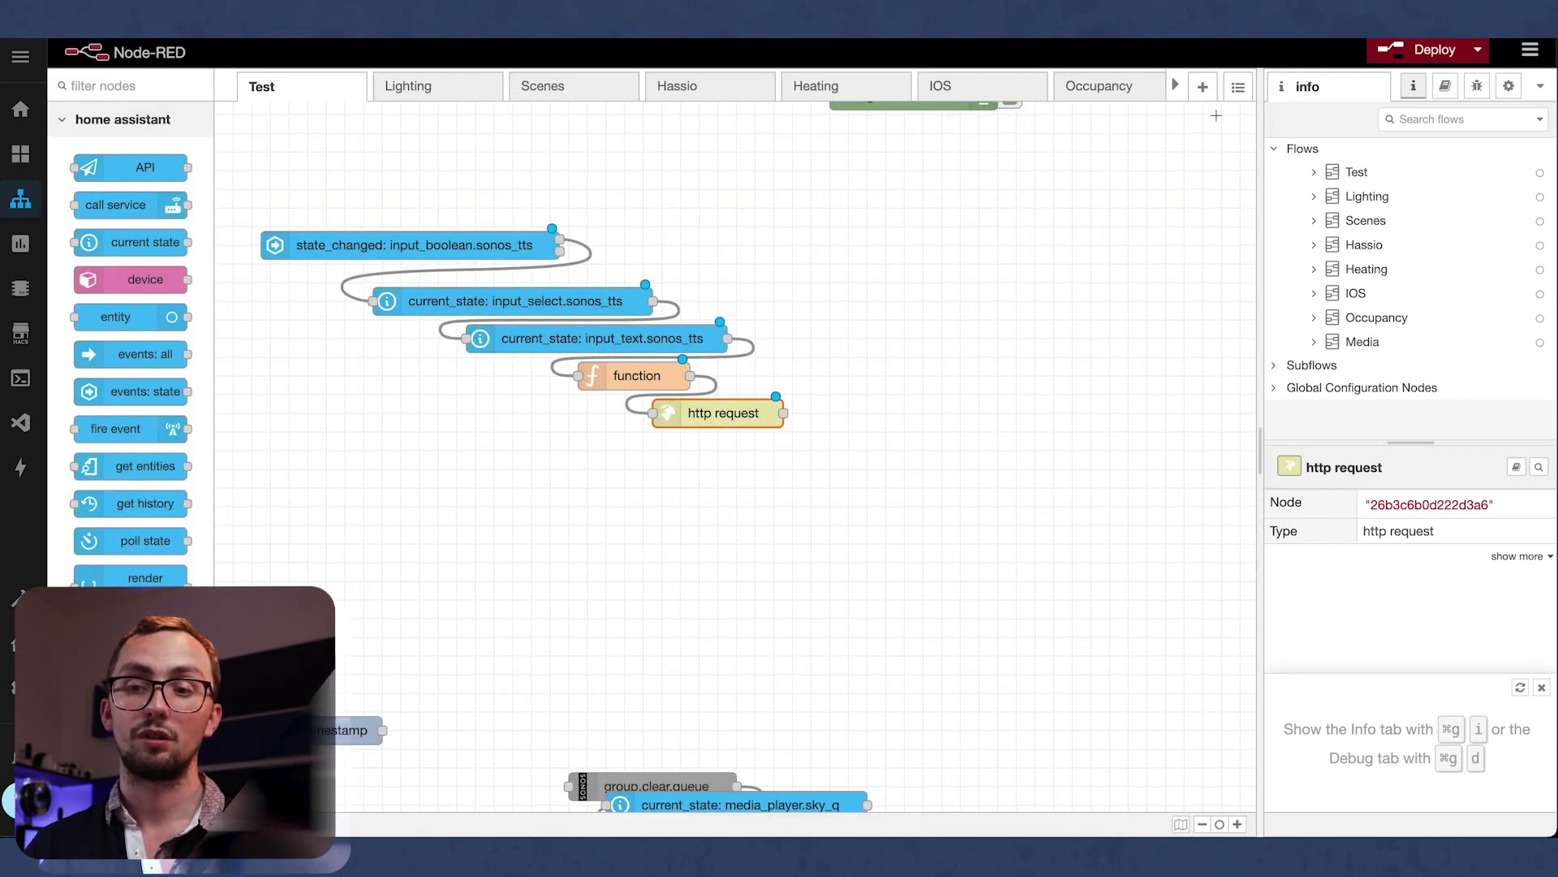
pyautogui.click(1412, 49)
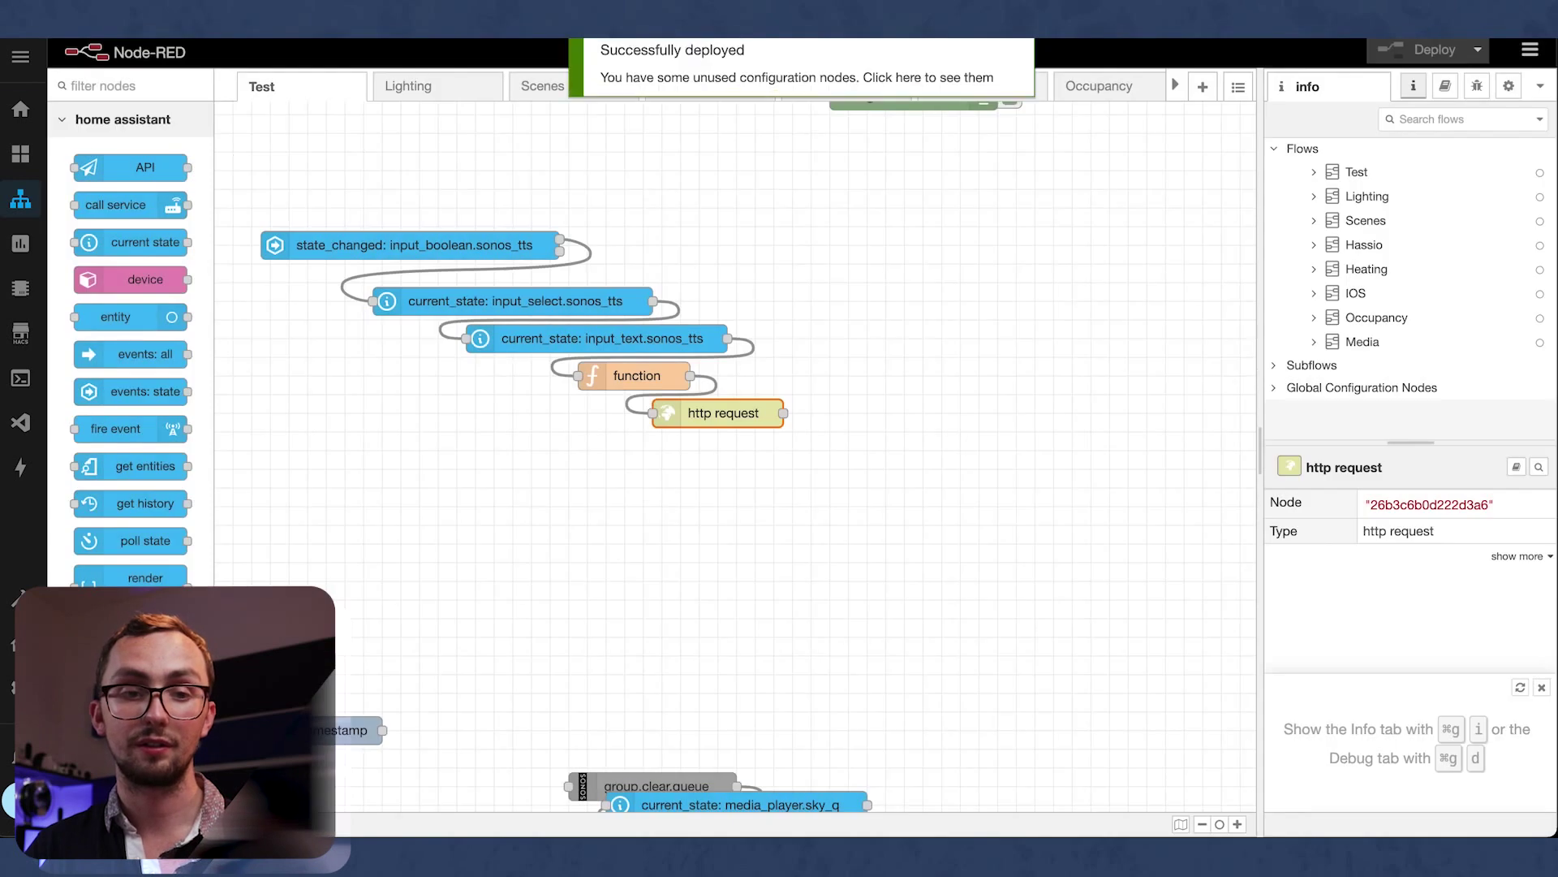
pyautogui.click(22, 112)
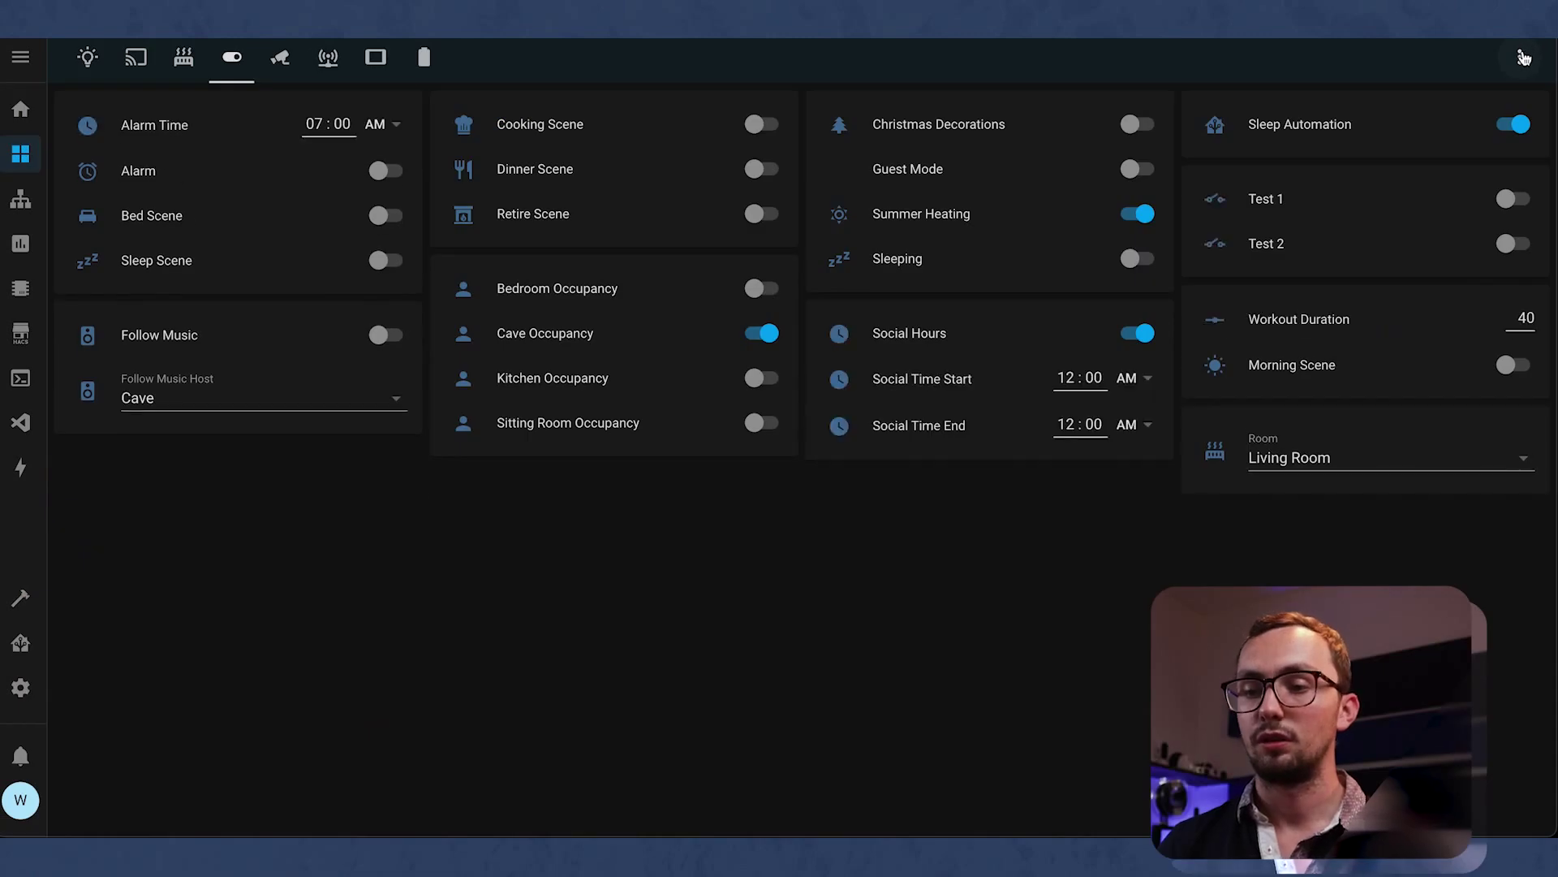
# Step: Edit the dashboard and duplicate the Follow Music card
pyautogui.click(1517, 62)
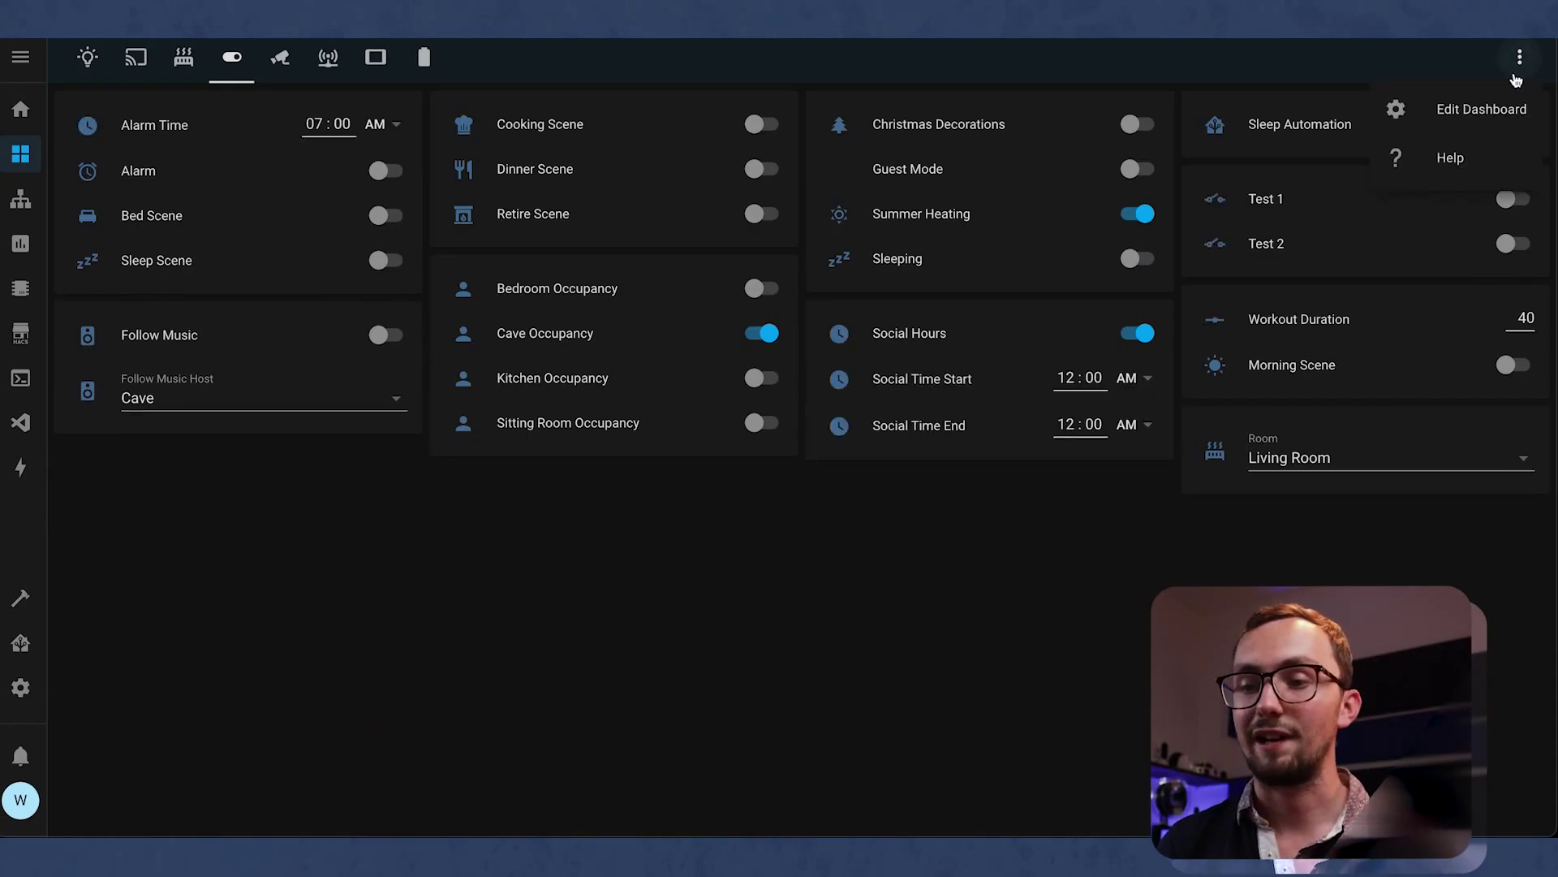
pyautogui.click(1481, 111)
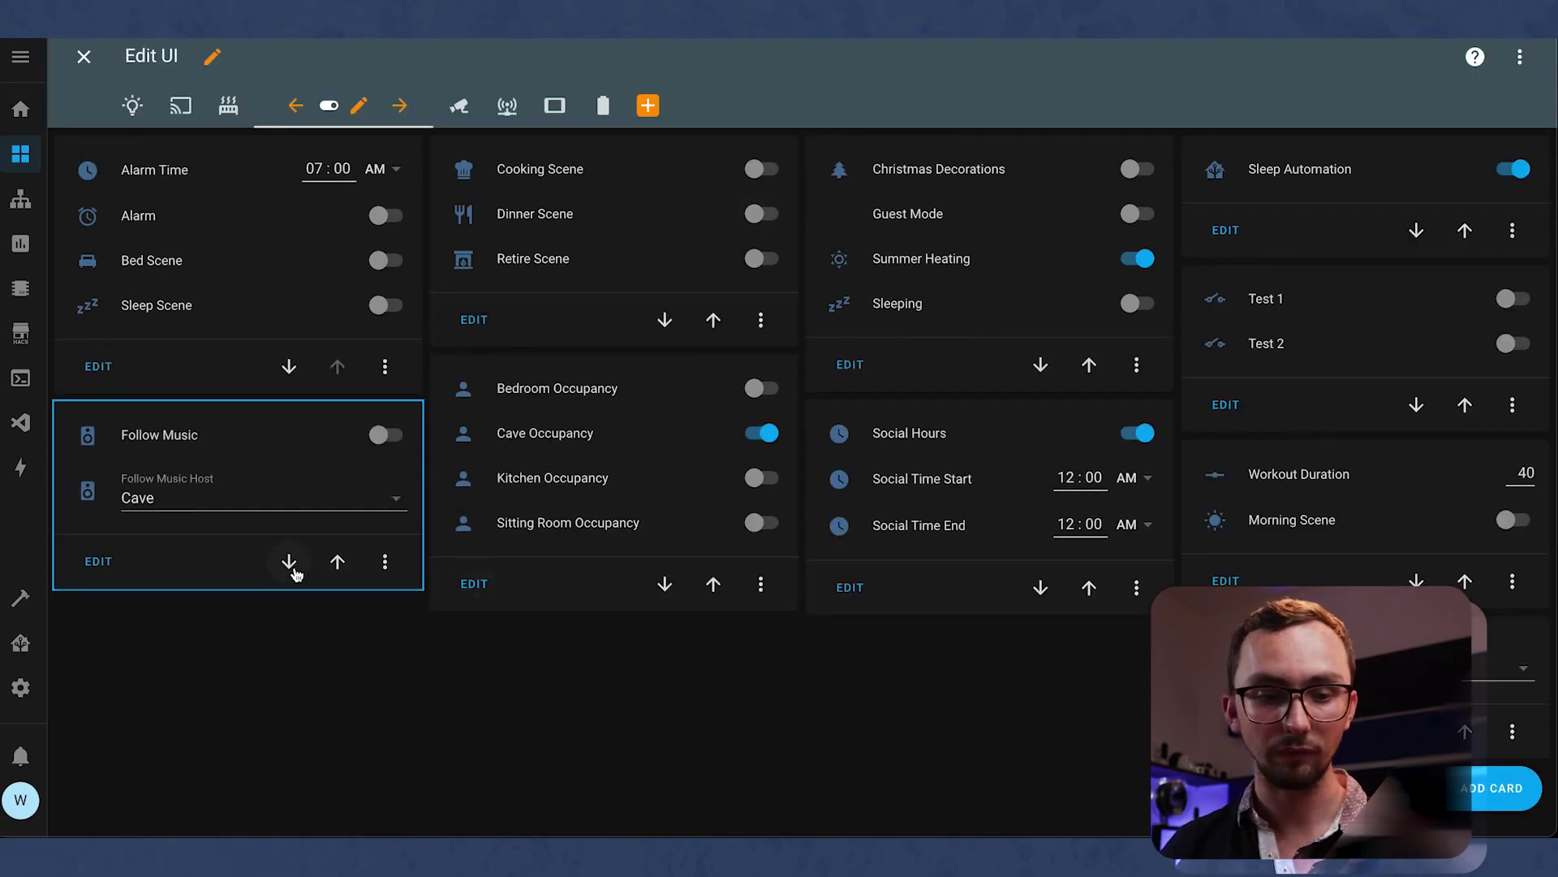
pyautogui.click(384, 561)
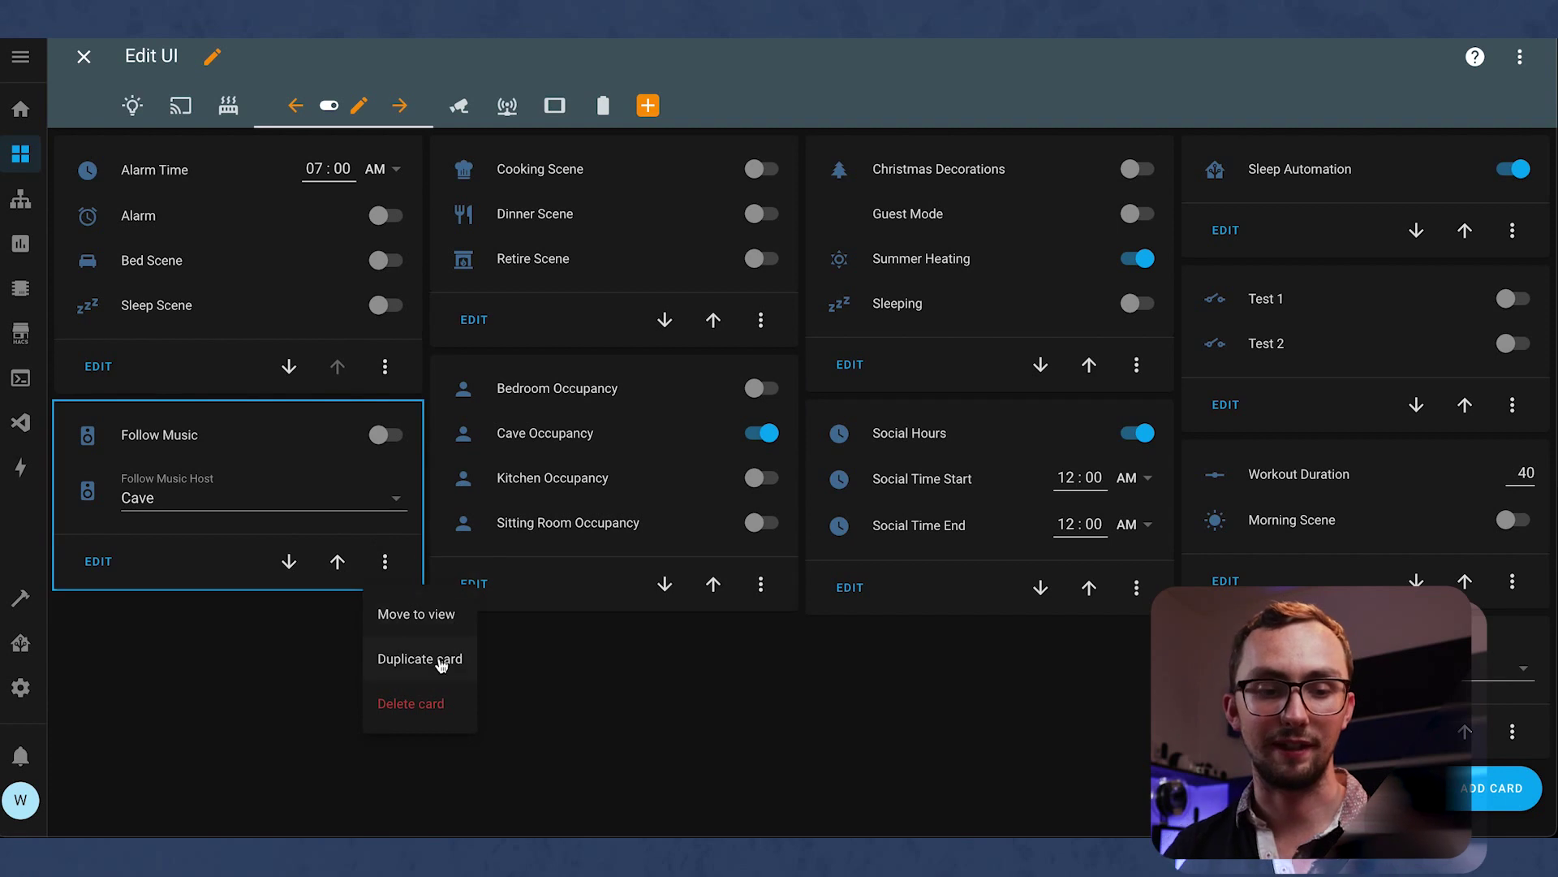
pyautogui.click(401, 659)
# Step: Swap the copy's entities to the Sonos TTS boolean and room selector, save it, and keep Cave
pyautogui.click(642, 504)
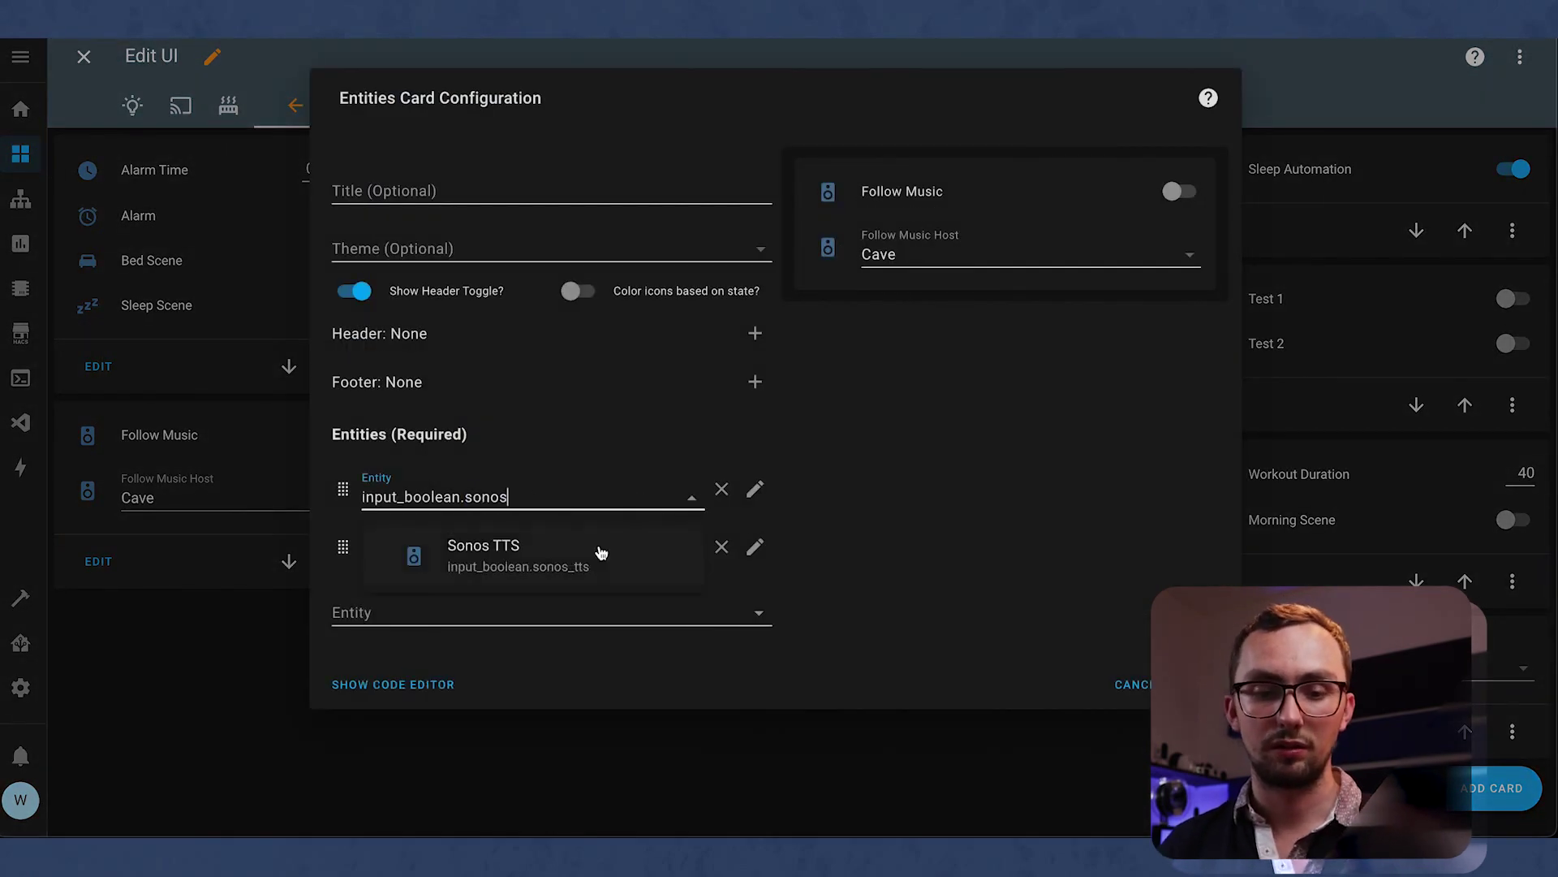
pyautogui.click(599, 547)
pyautogui.write('sonos')
pyautogui.click(487, 786)
pyautogui.write('sonos tts')
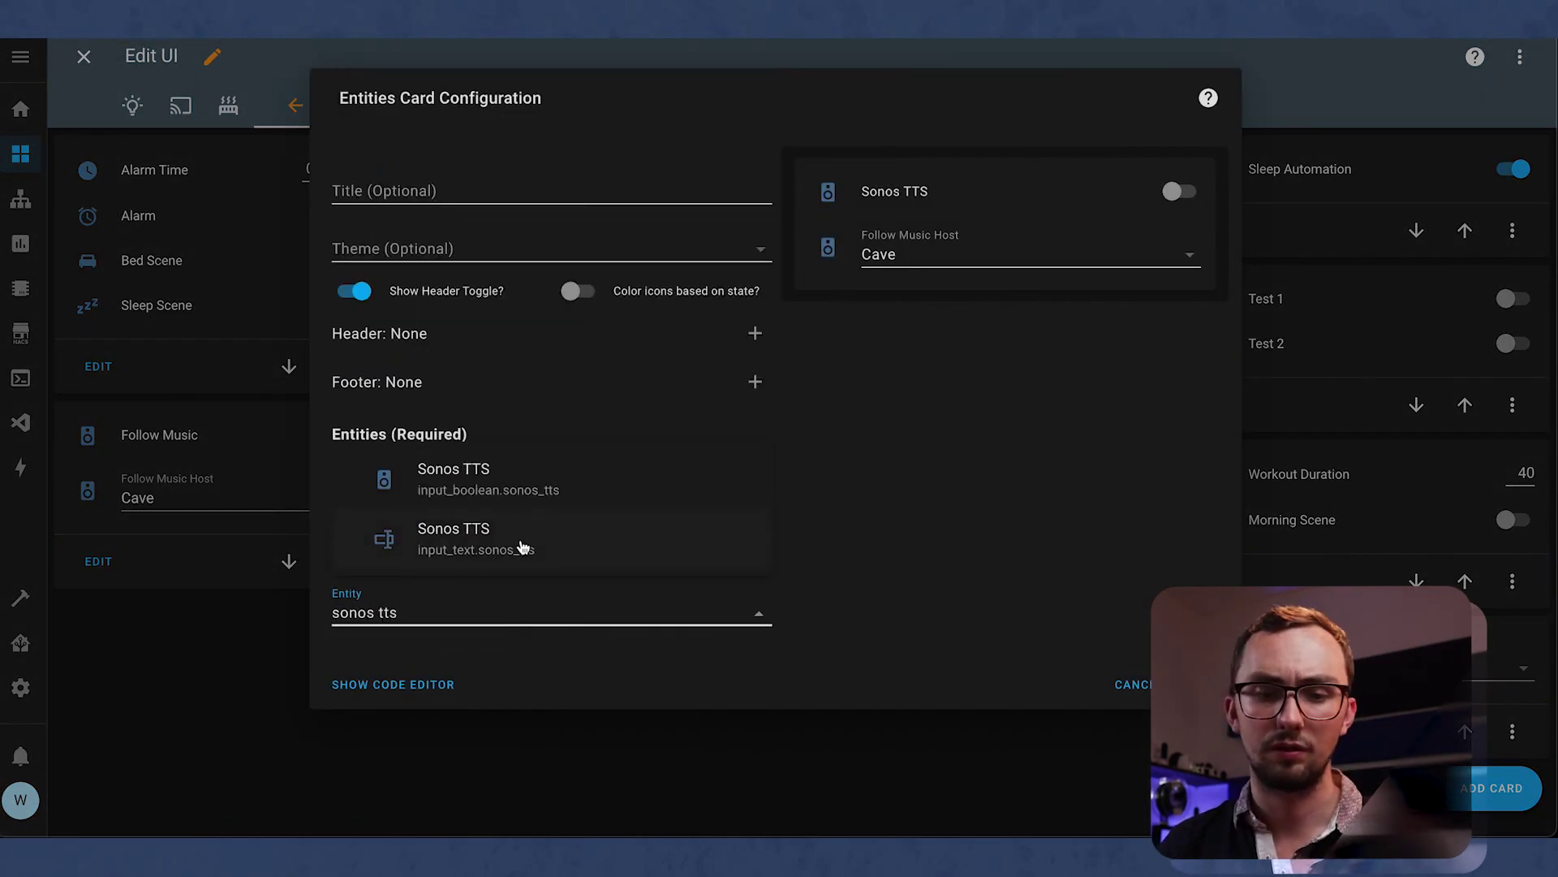
pyautogui.click(521, 545)
pyautogui.click(1199, 742)
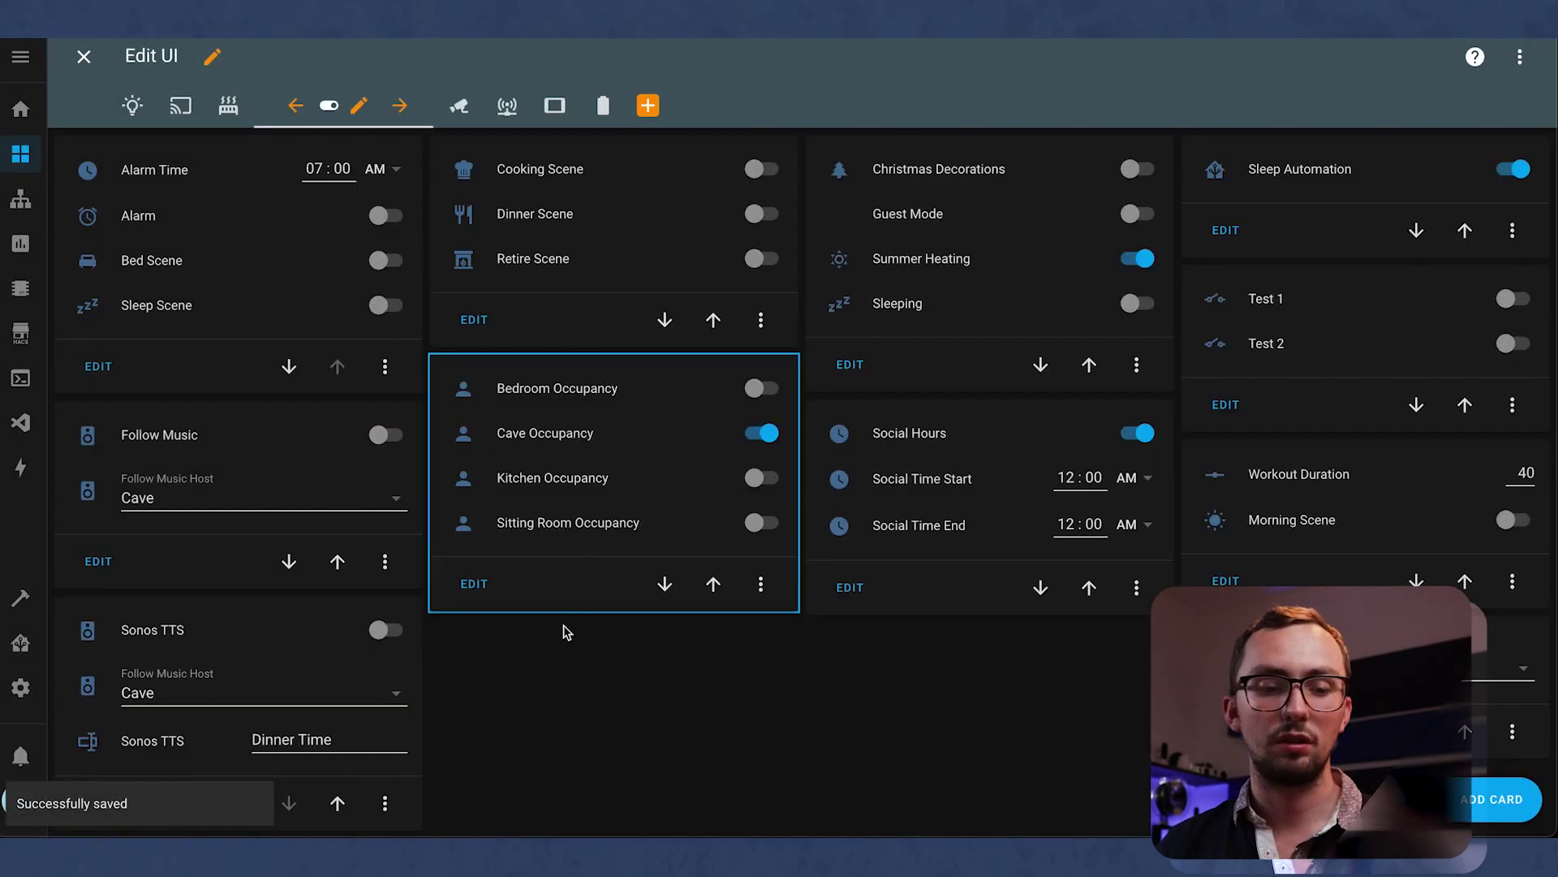
pyautogui.click(205, 652)
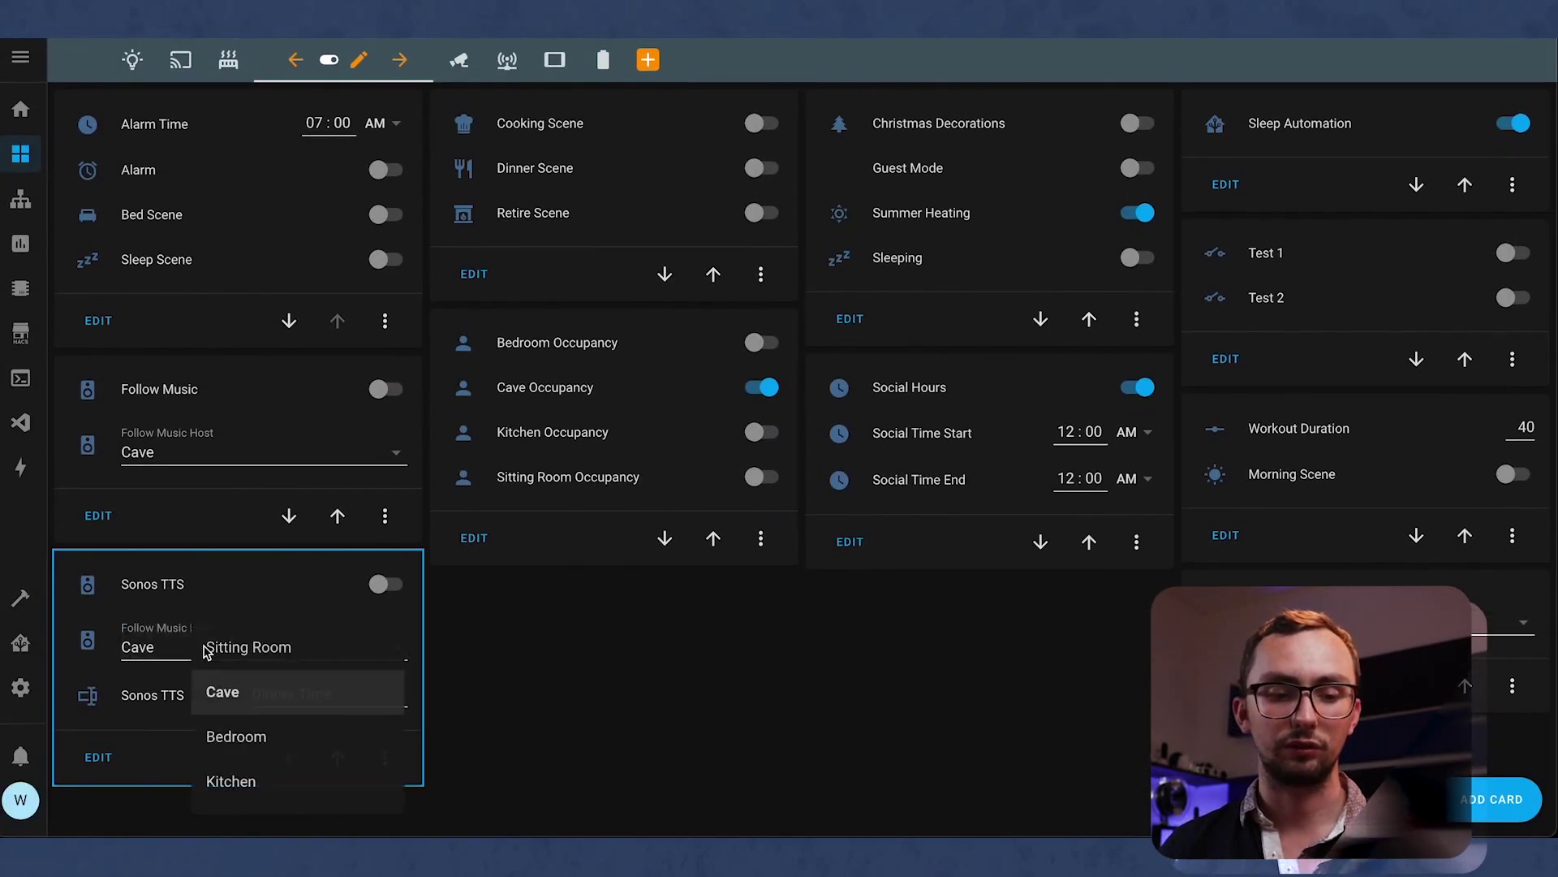
pyautogui.click(293, 697)
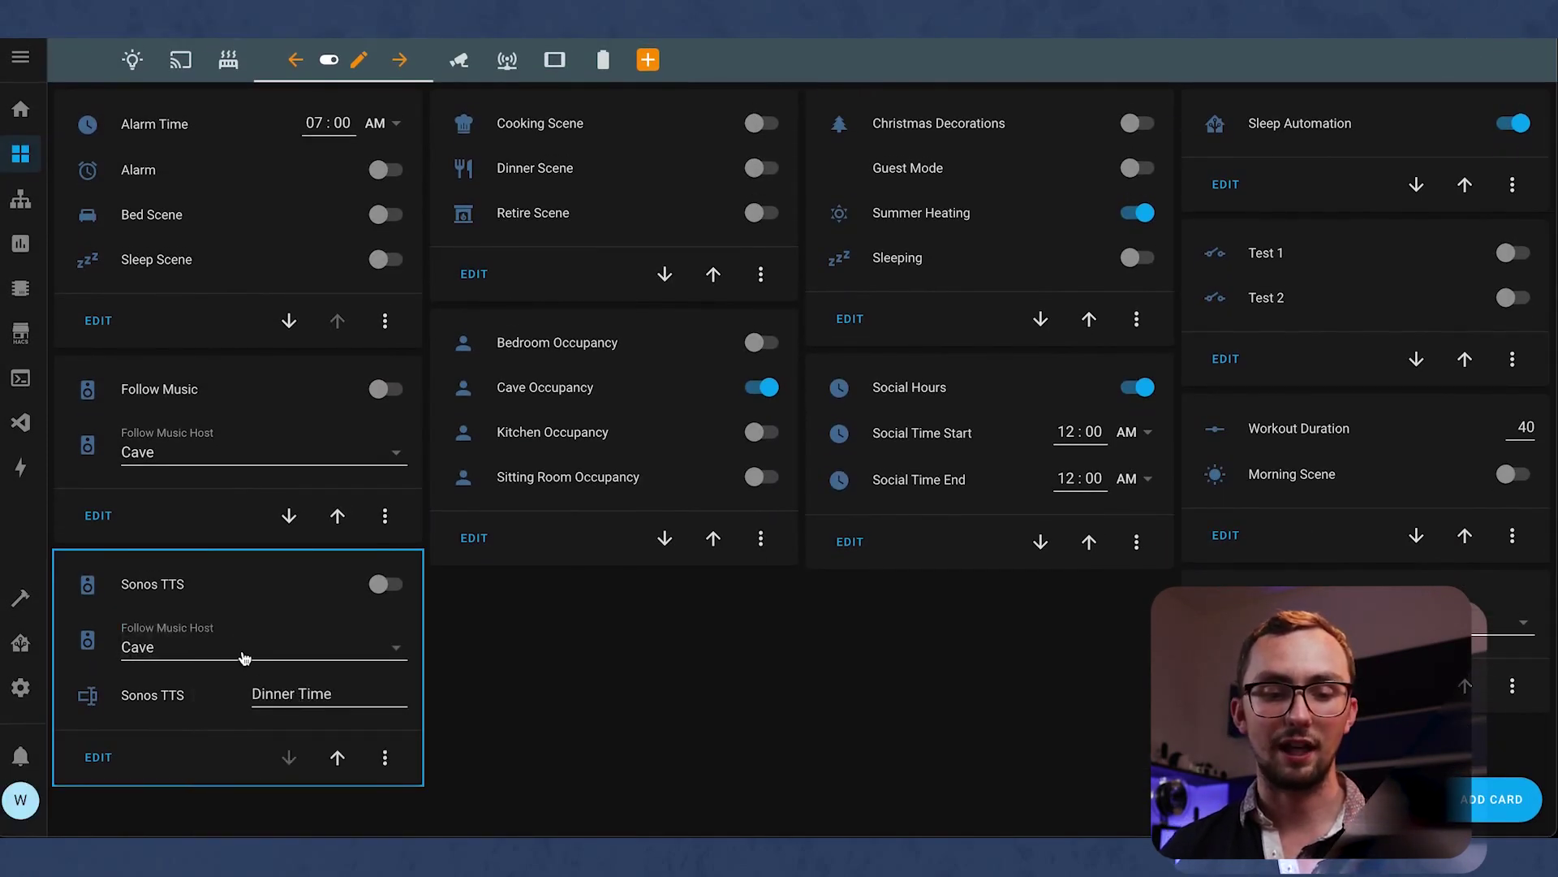
# Step: Replace the 'Dinner Time' message with 'Time to eat' and toggle Sonos TTS off and back on
pyautogui.click(382, 585)
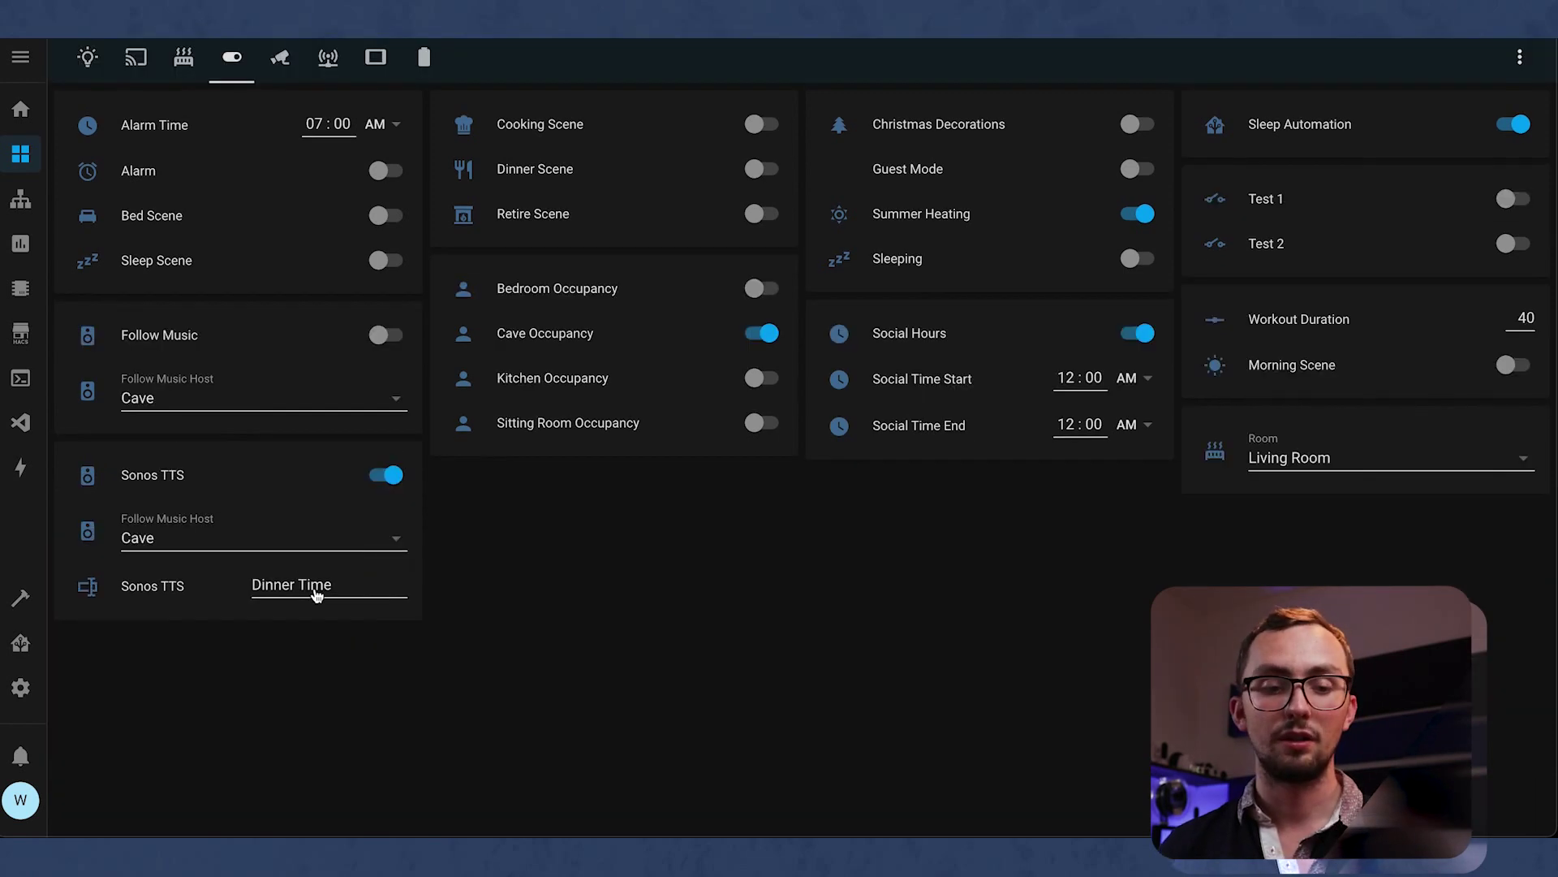
pyautogui.tripleClick(315, 592)
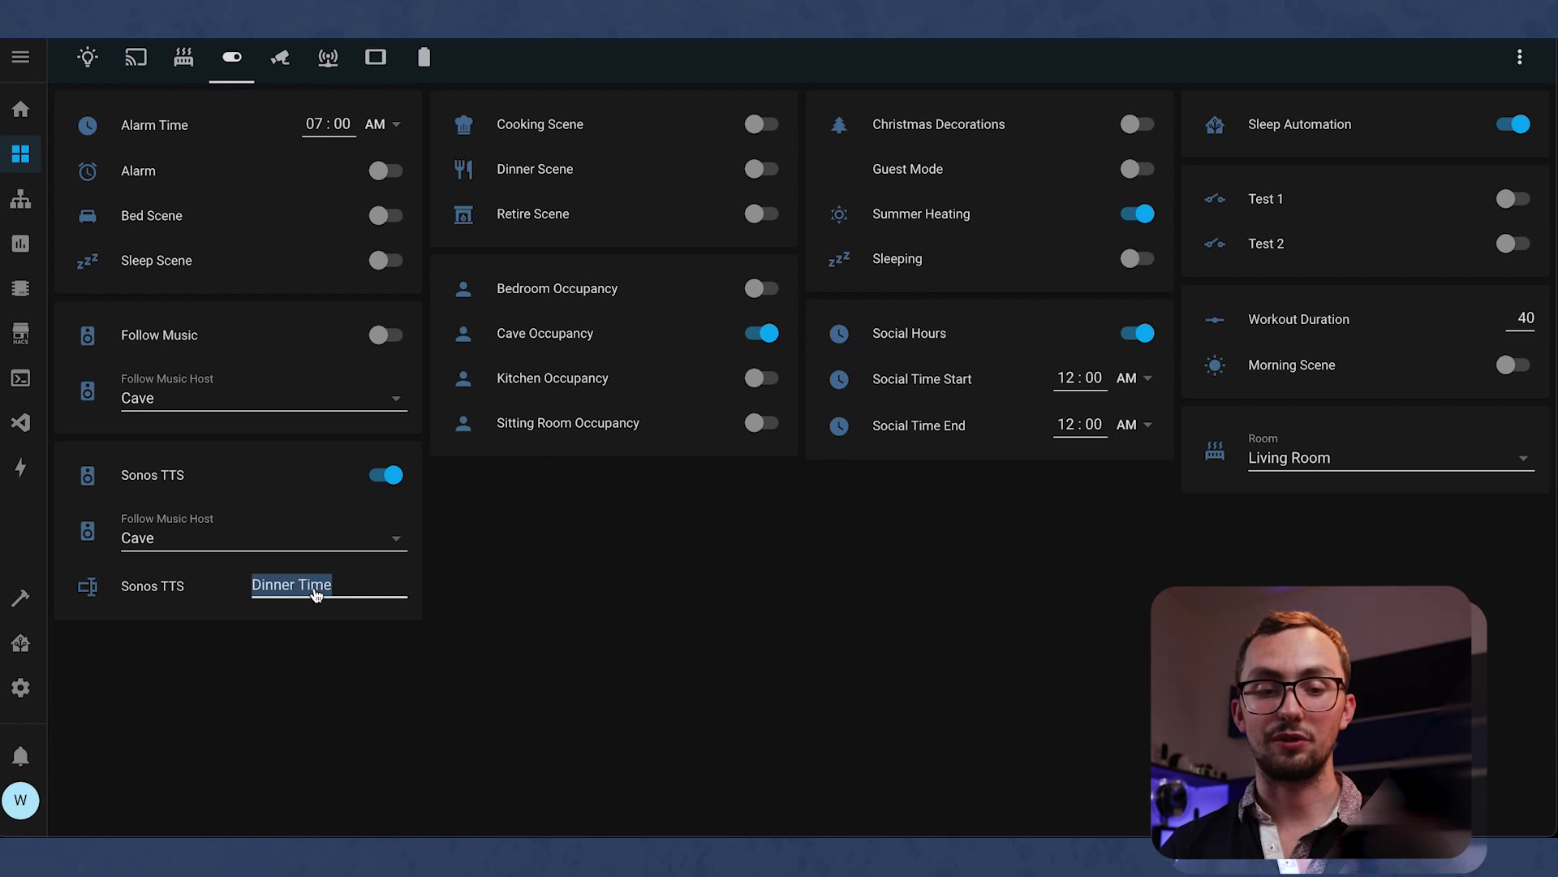
pyautogui.write('Time to eat')
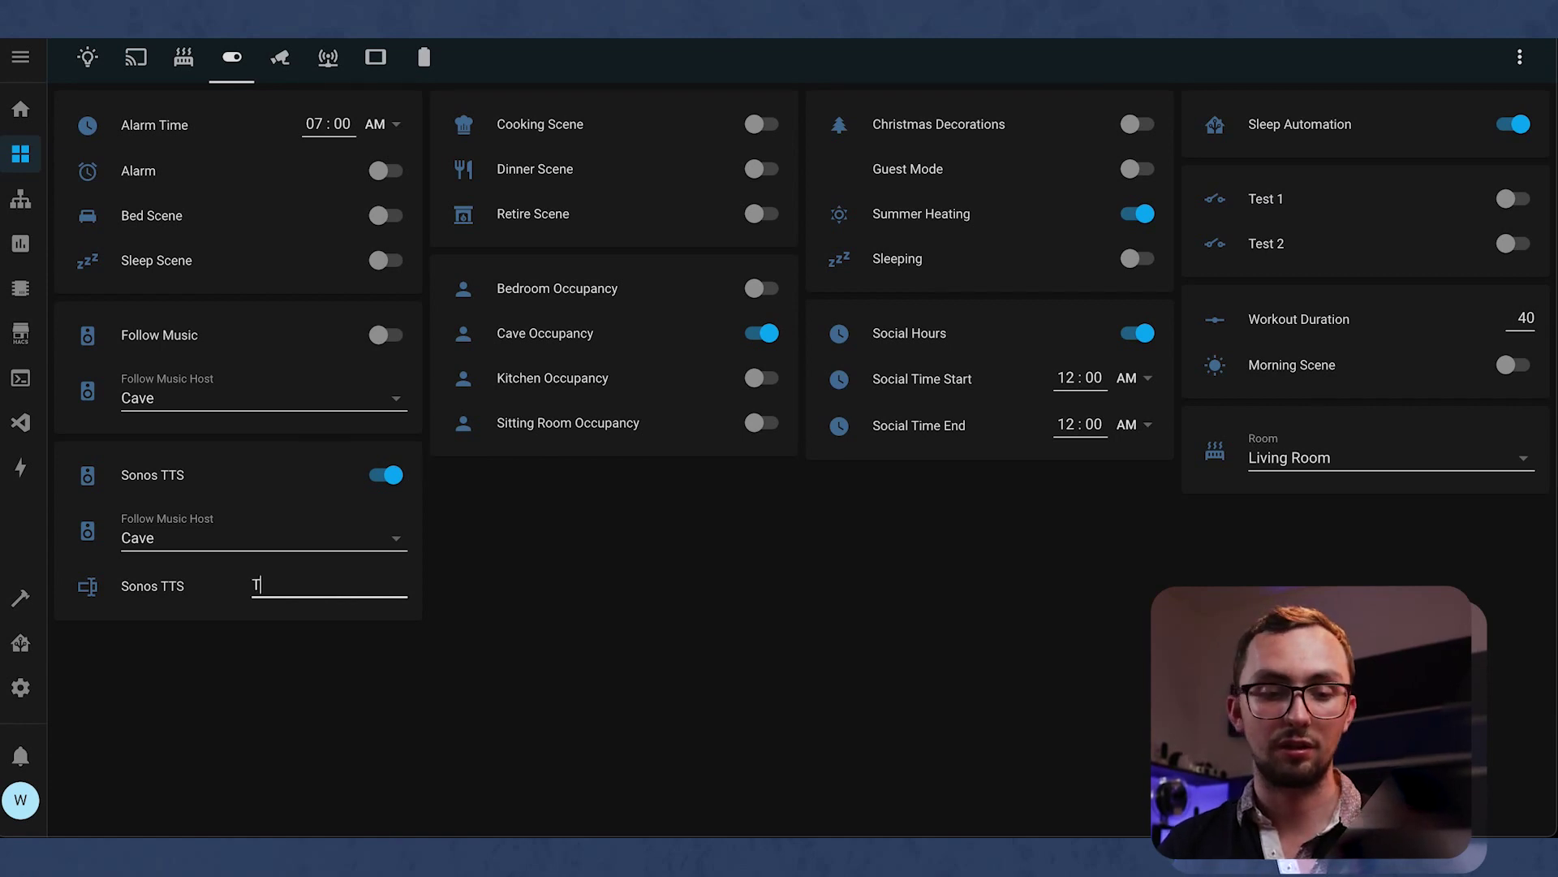
pyautogui.click(396, 479)
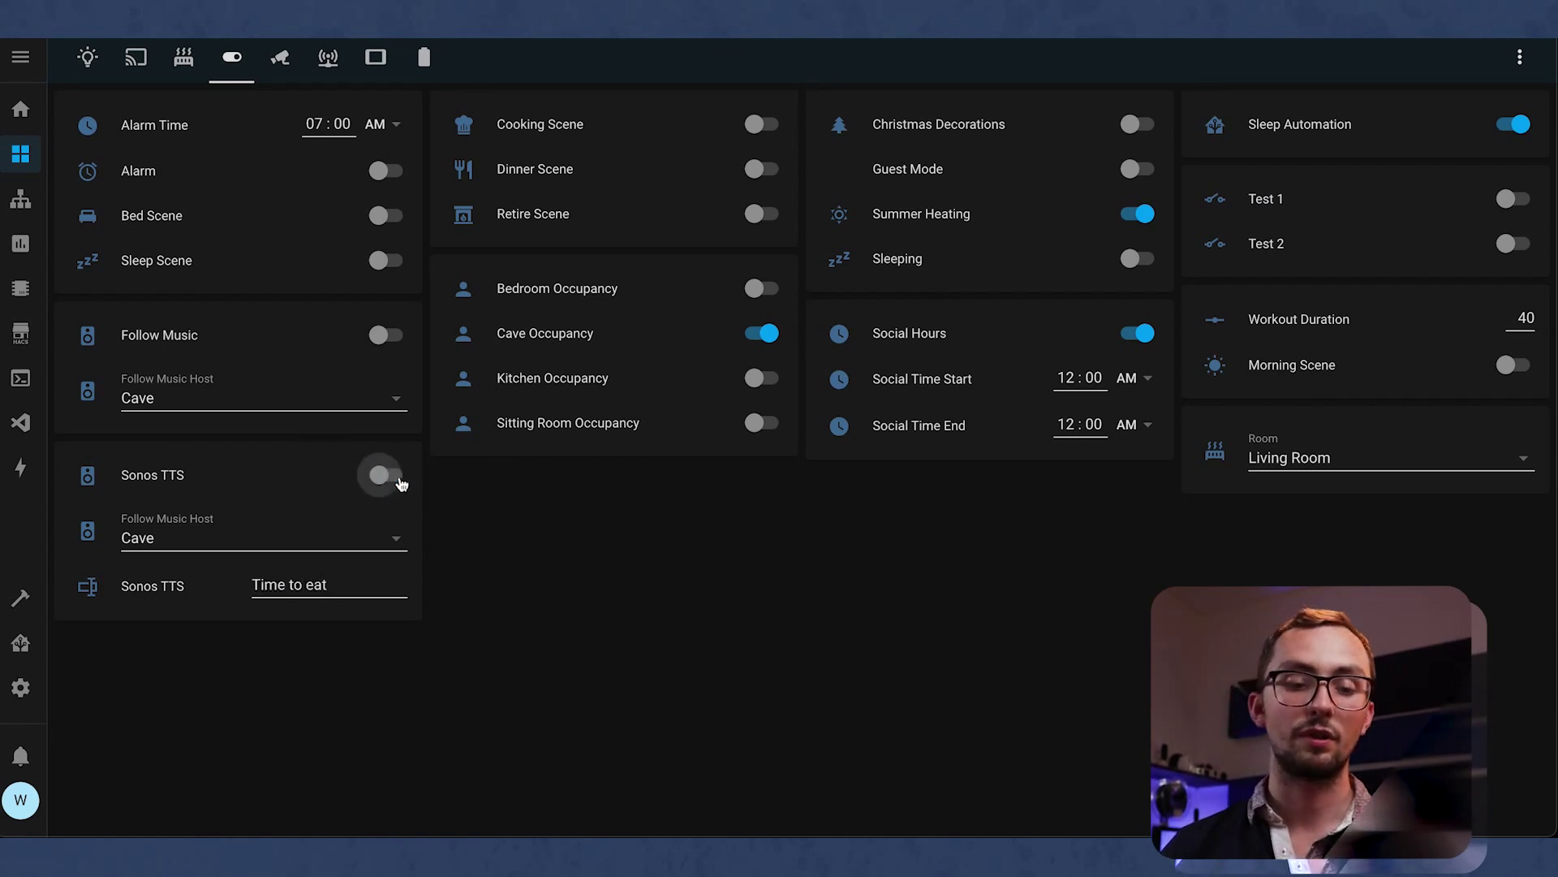
pyautogui.click(397, 481)
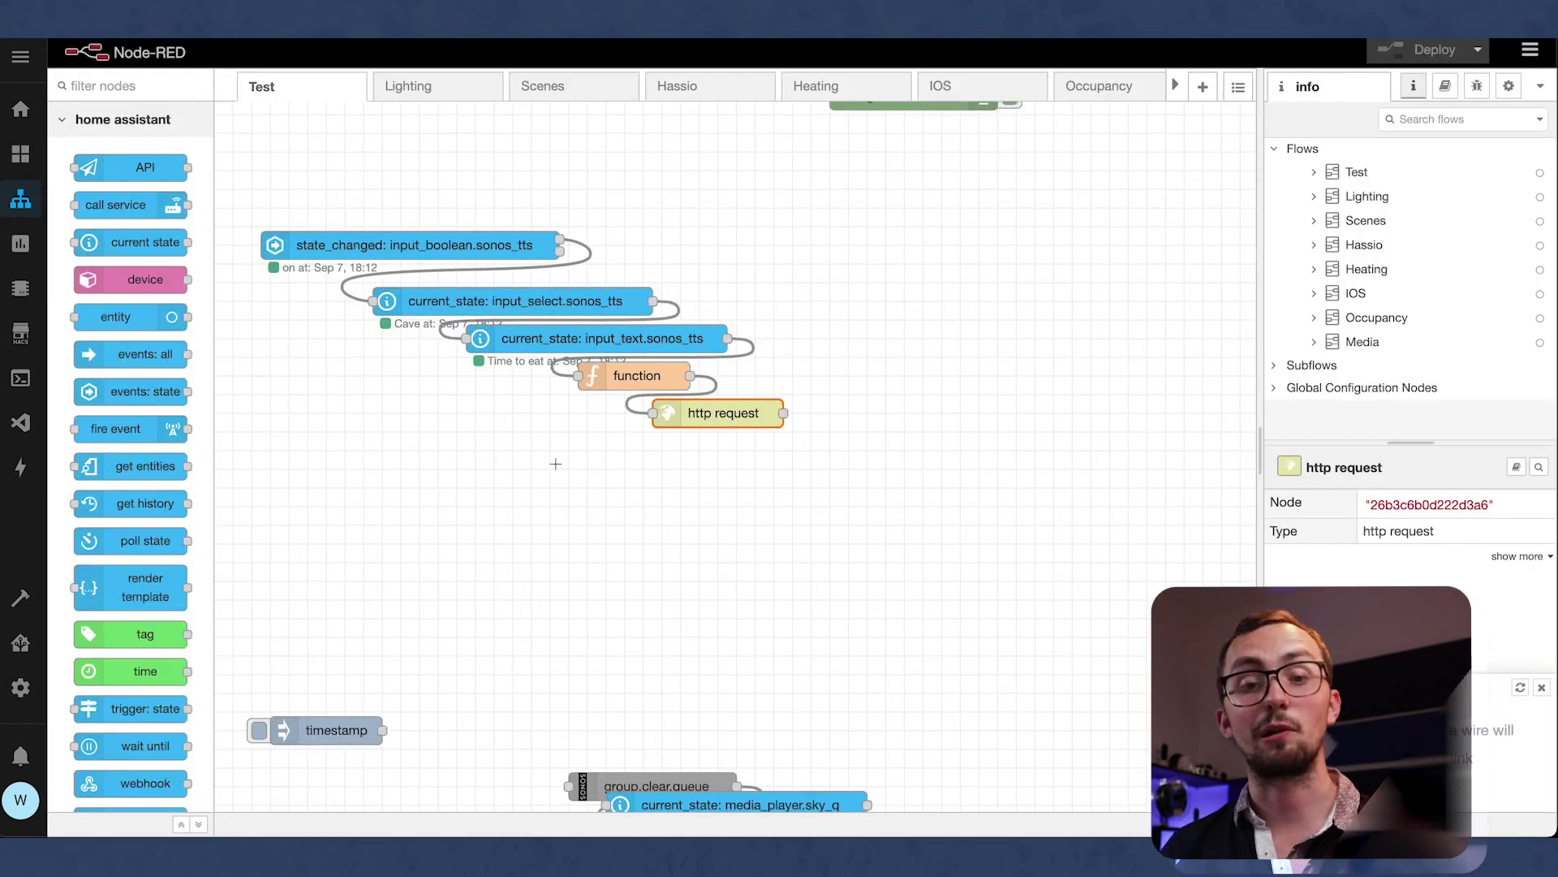
# Step: Add a delay node and a call service node, wiring Sonos TTS trigger → delay → call service
pyautogui.click(623, 489)
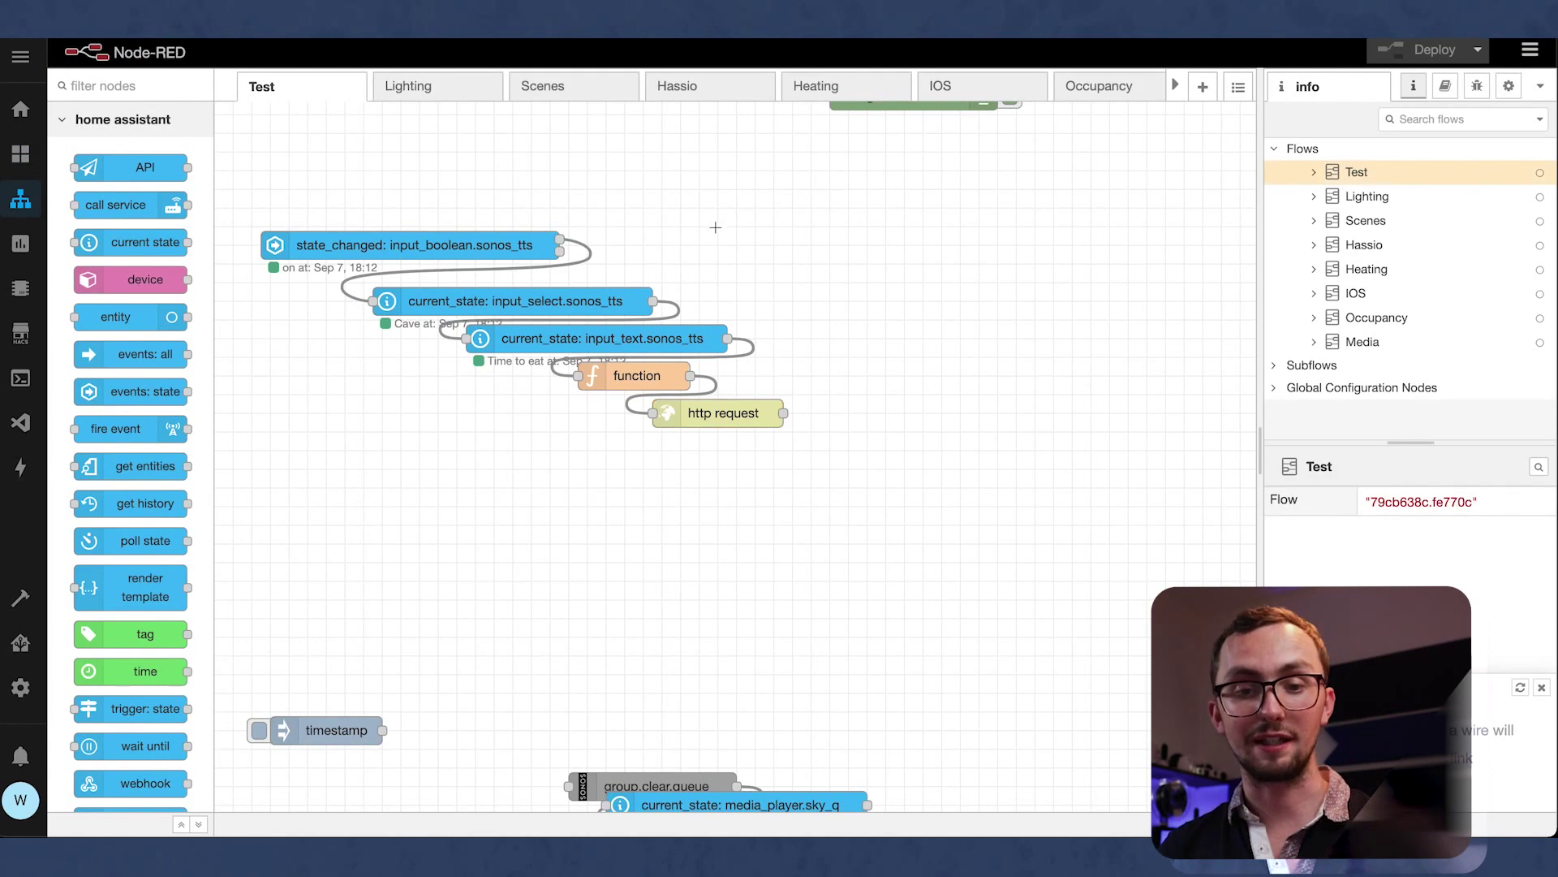
pyautogui.keyDown('ctrl'); pyautogui.click(710, 252); pyautogui.keyUp('ctrl')
pyautogui.write('del')
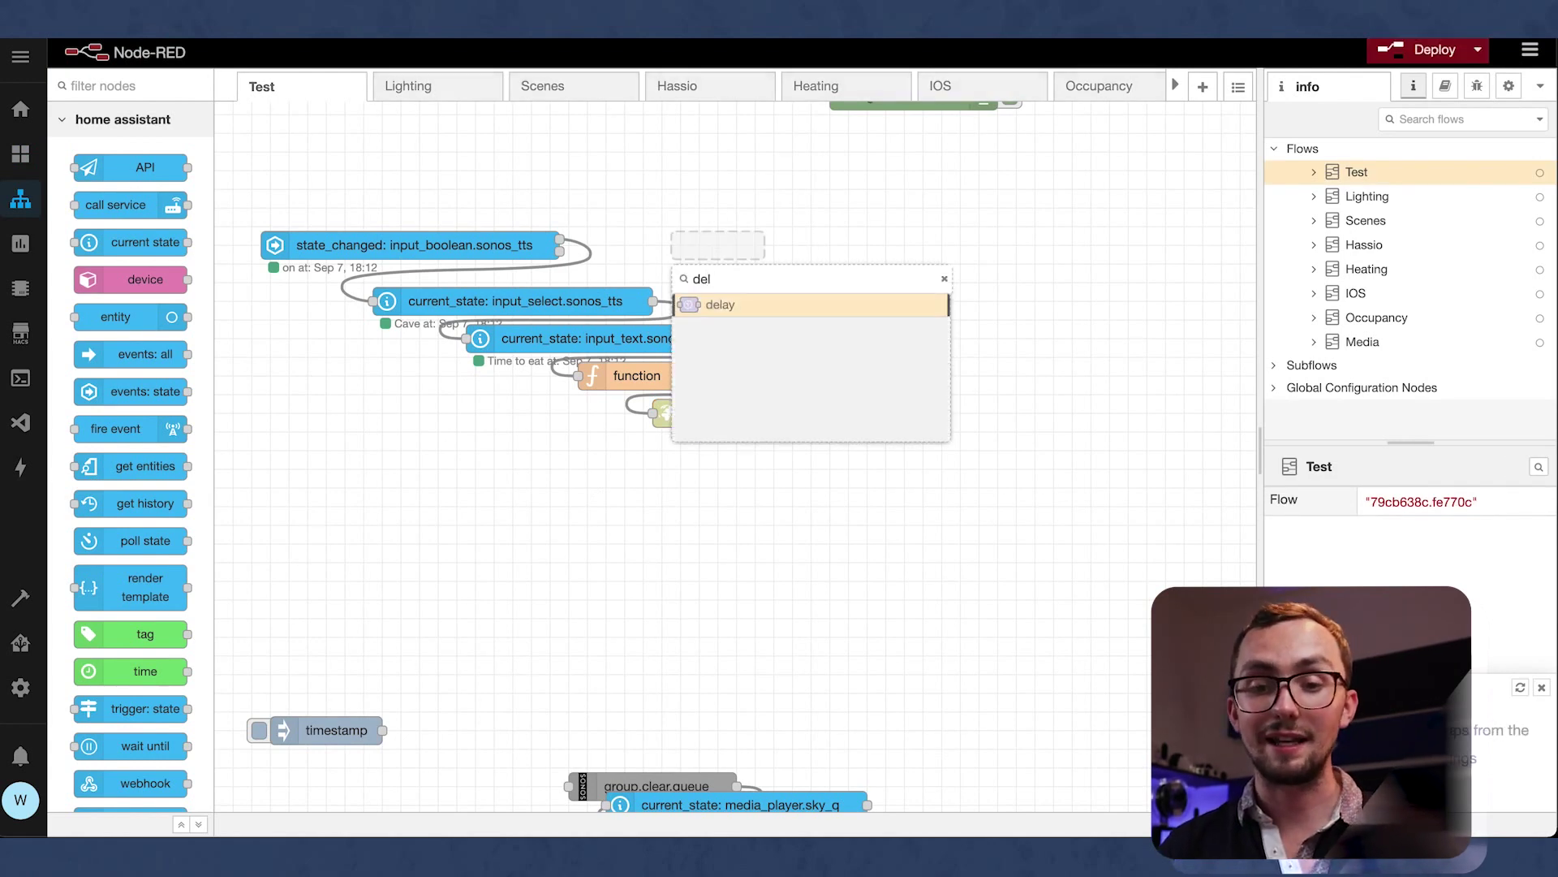
pyautogui.press('Return')
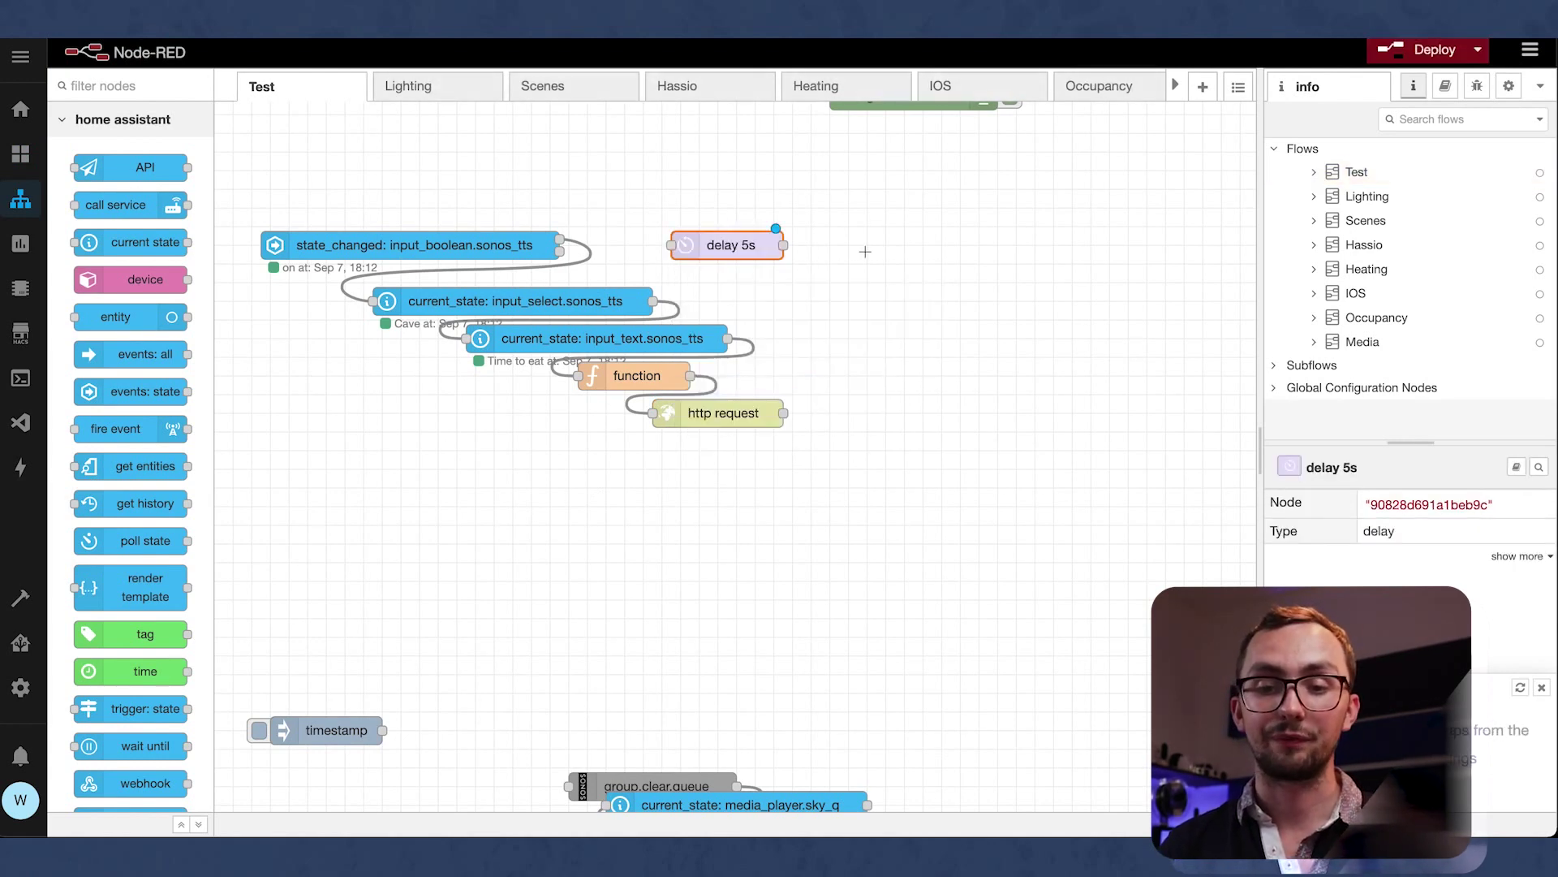
pyautogui.keyDown('ctrl'); pyautogui.click(865, 253); pyautogui.keyUp('ctrl')
pyautogui.write('call')
pyautogui.press('Return')
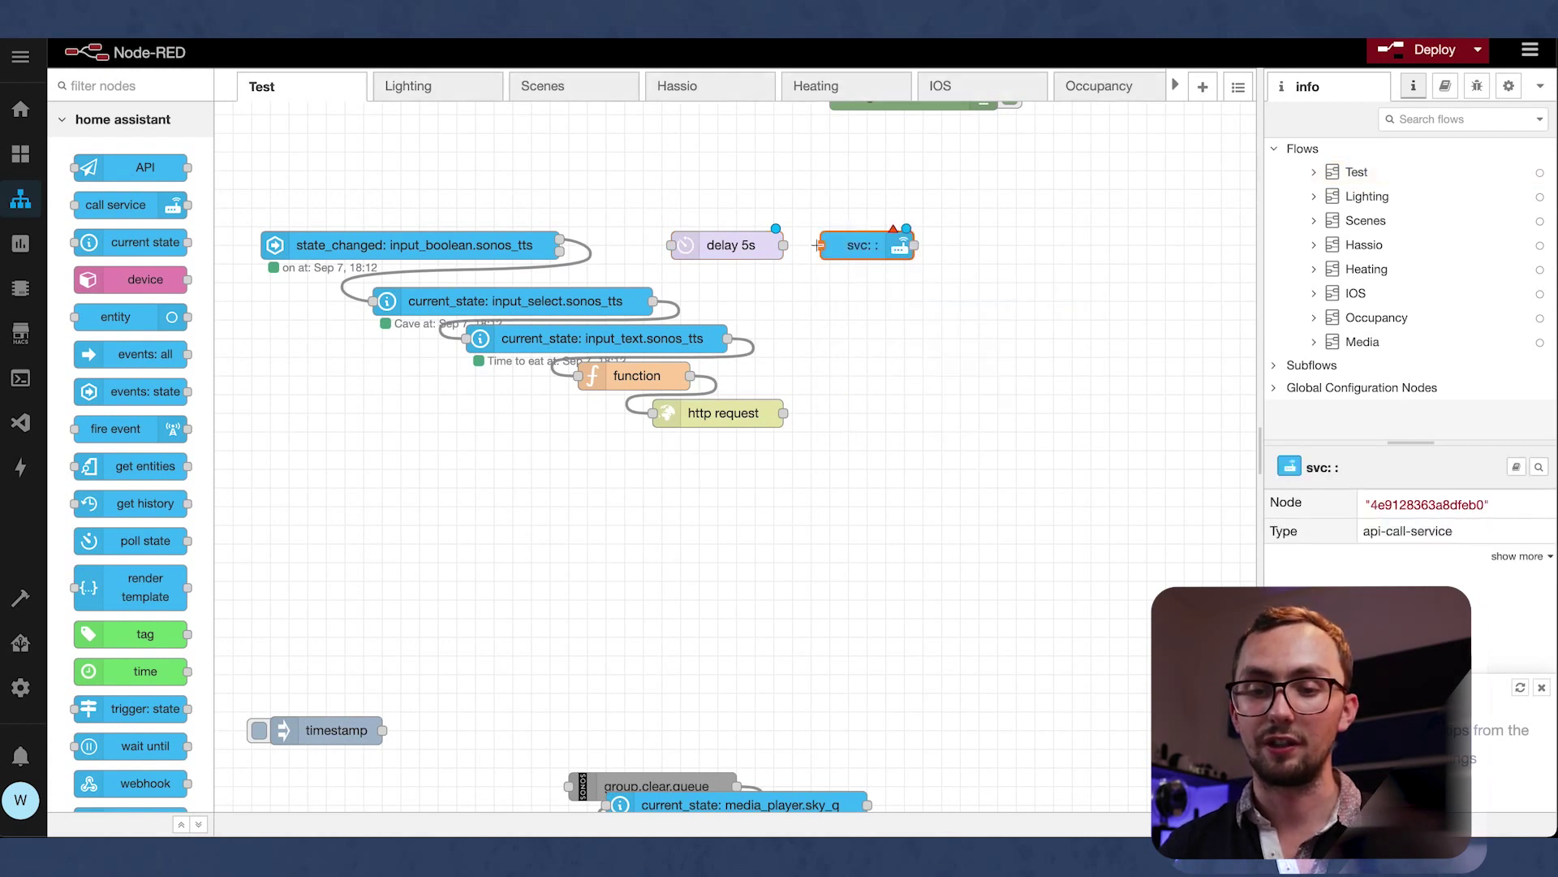
pyautogui.moveTo(784, 245); pyautogui.dragTo(819, 245)
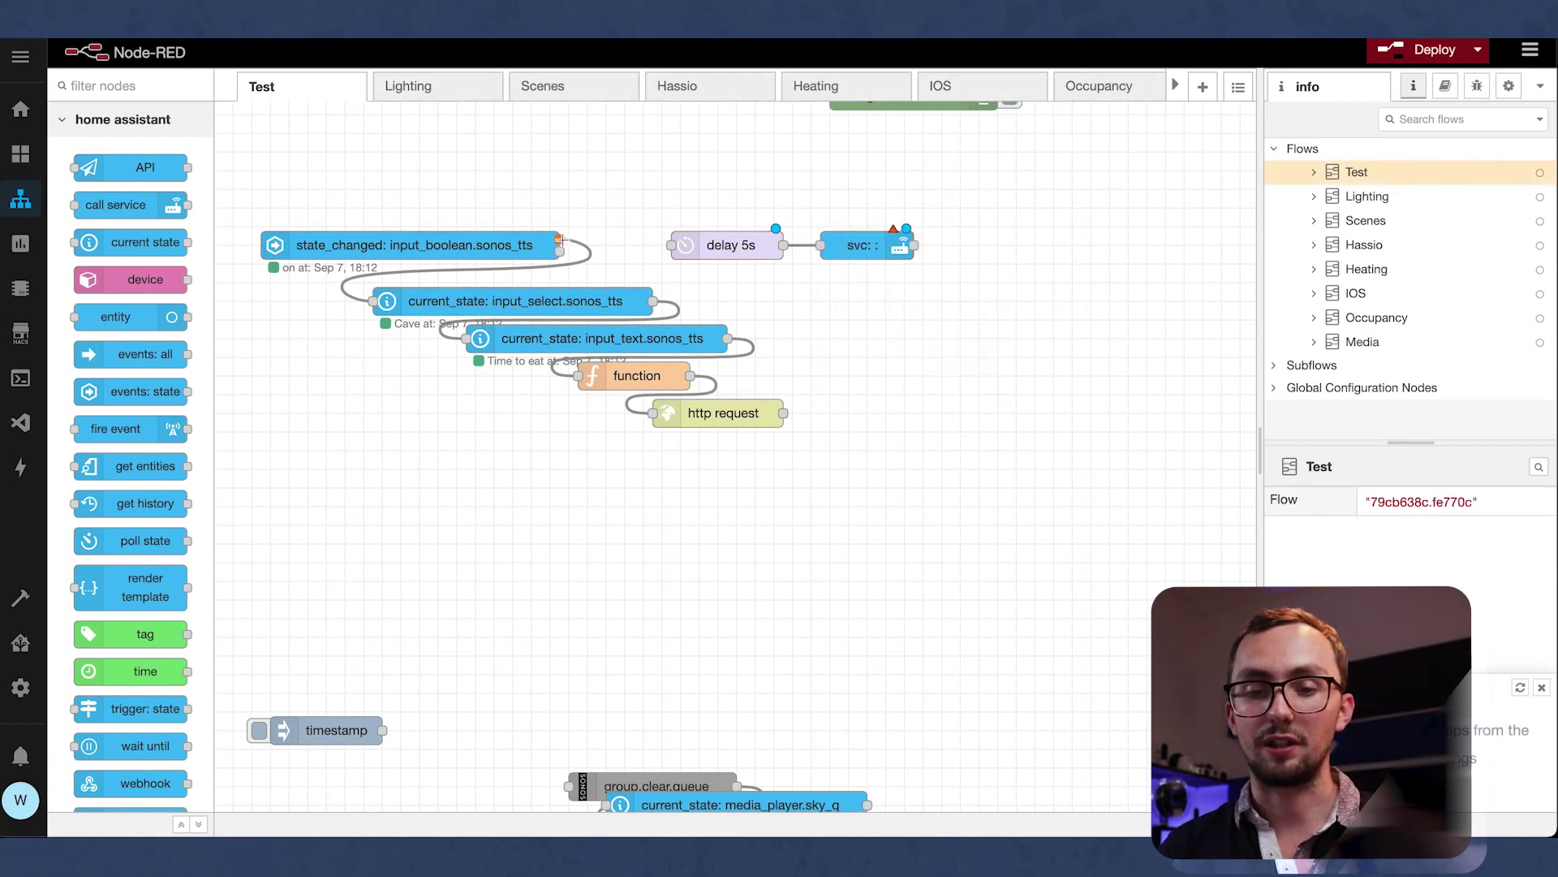
pyautogui.moveTo(560, 241); pyautogui.dragTo(754, 246)
# Step: Set the call service node to input_boolean.turn_off on input_boolean.sonos_tts
pyautogui.doubleClick(837, 246)
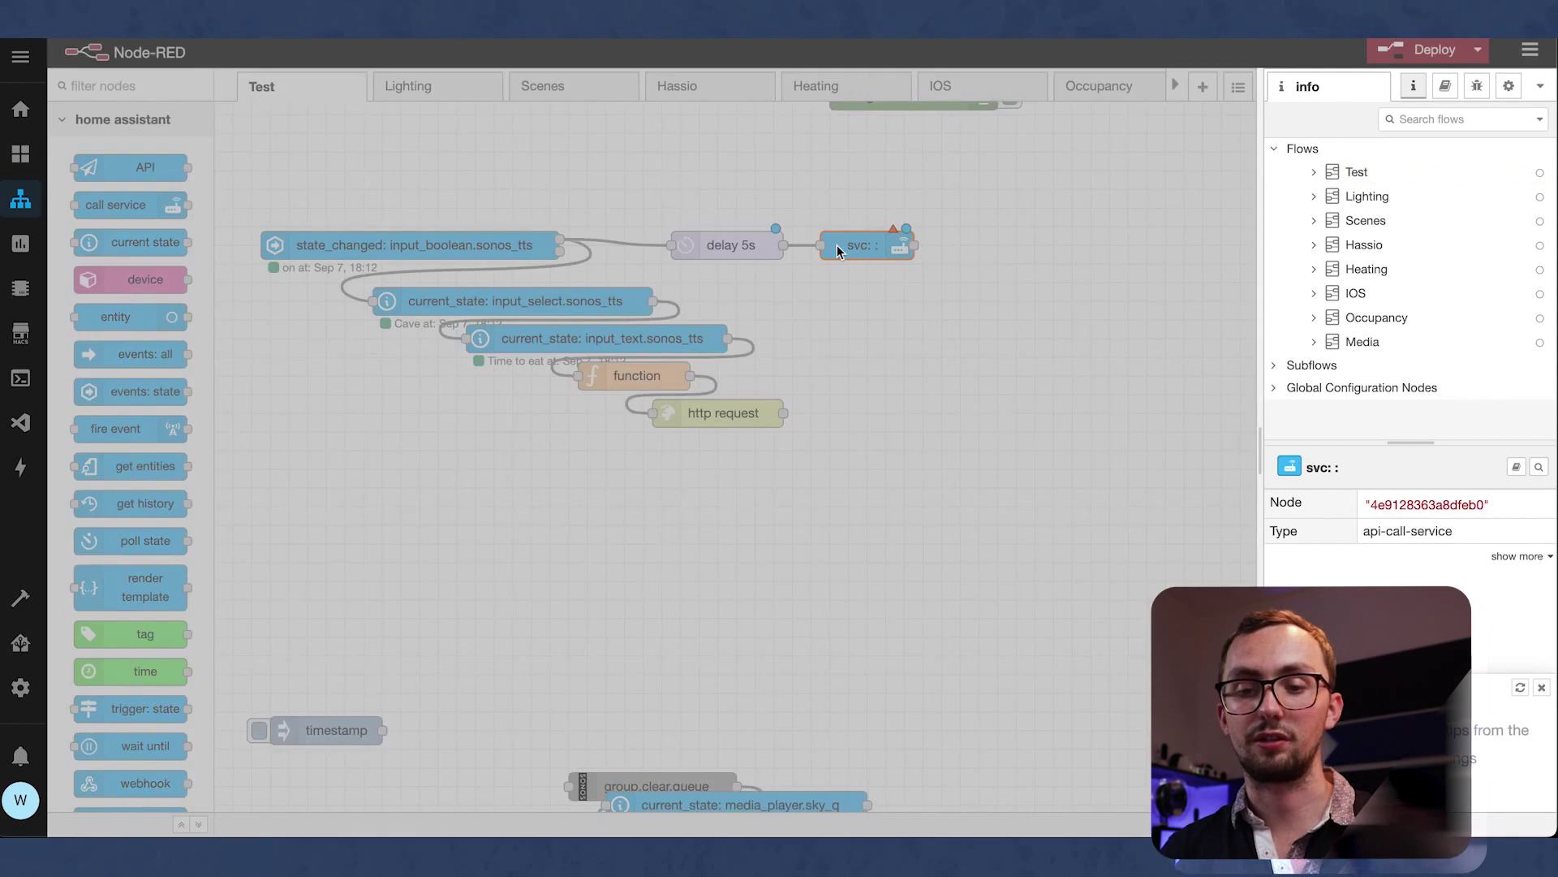
pyautogui.click(985, 298)
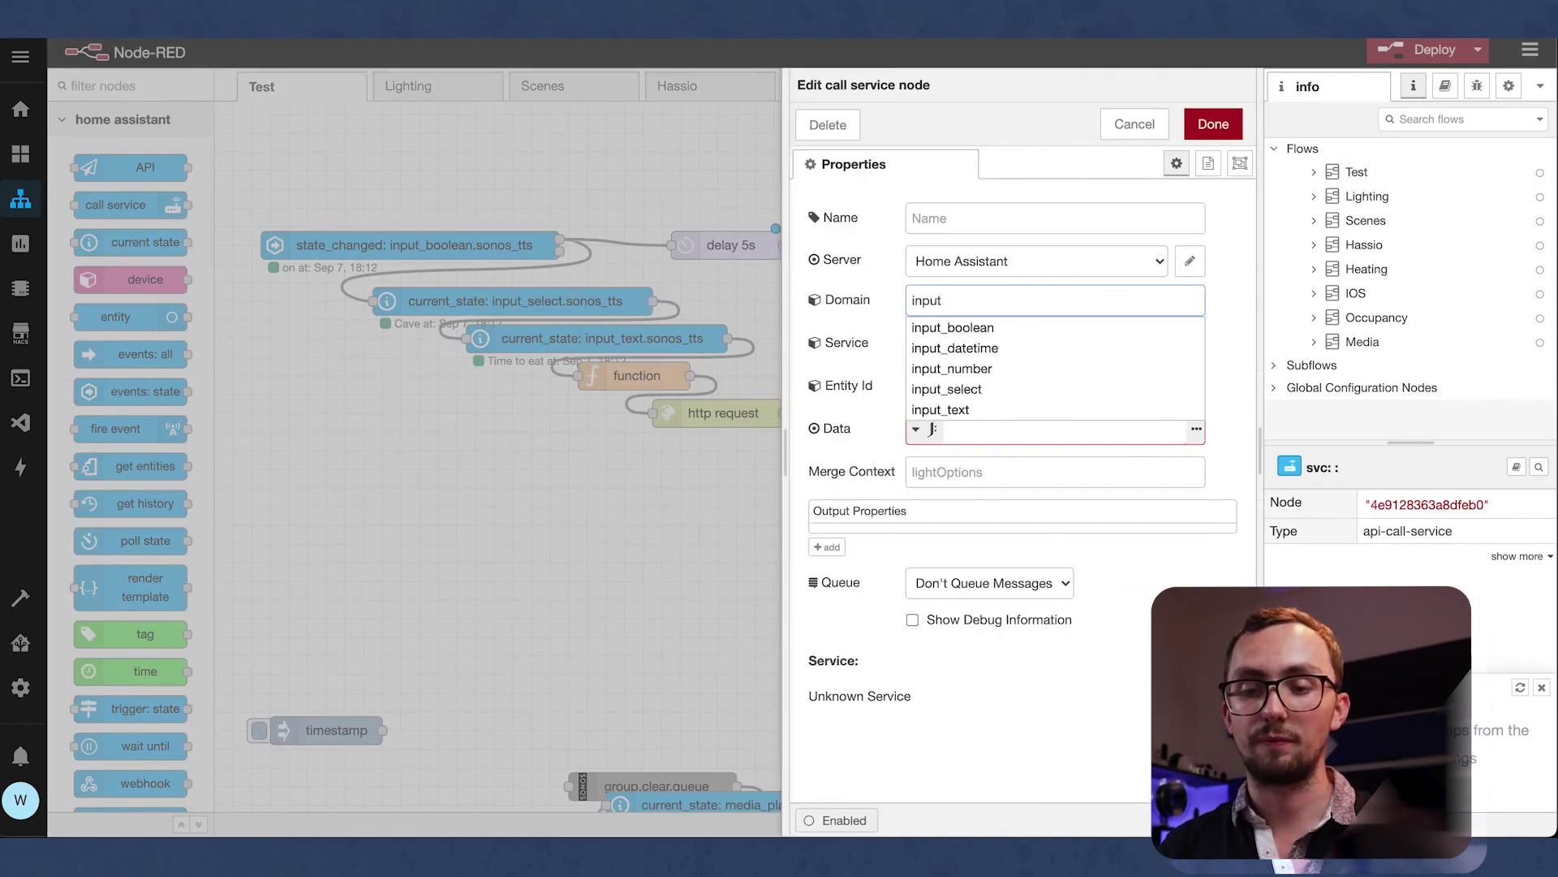
pyautogui.click(985, 328)
pyautogui.click(986, 337)
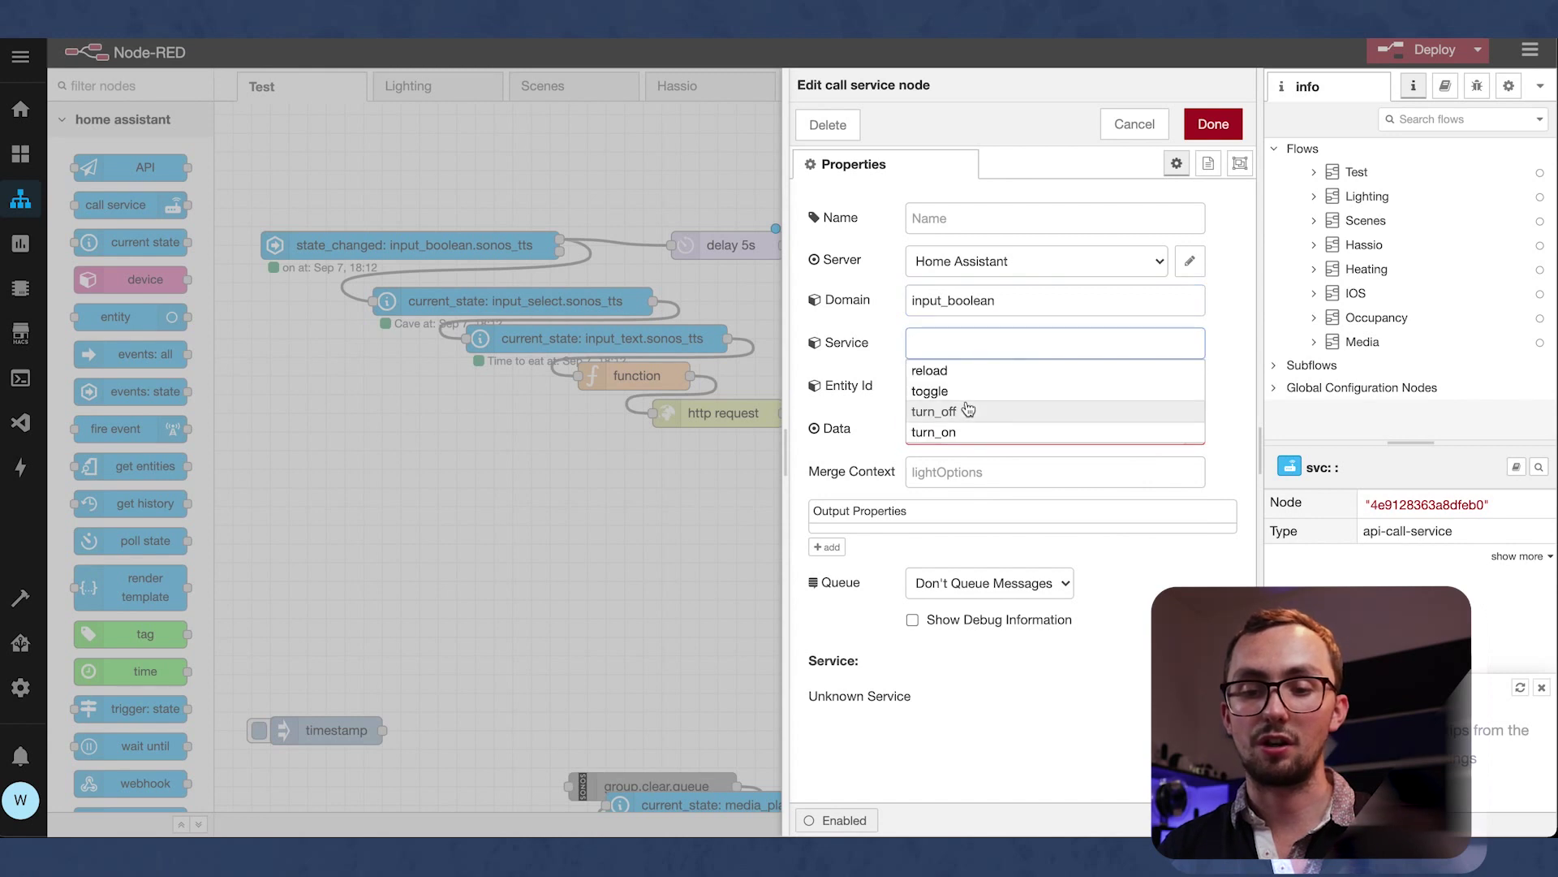
pyautogui.click(966, 412)
pyautogui.click(975, 384)
pyautogui.write('tt')
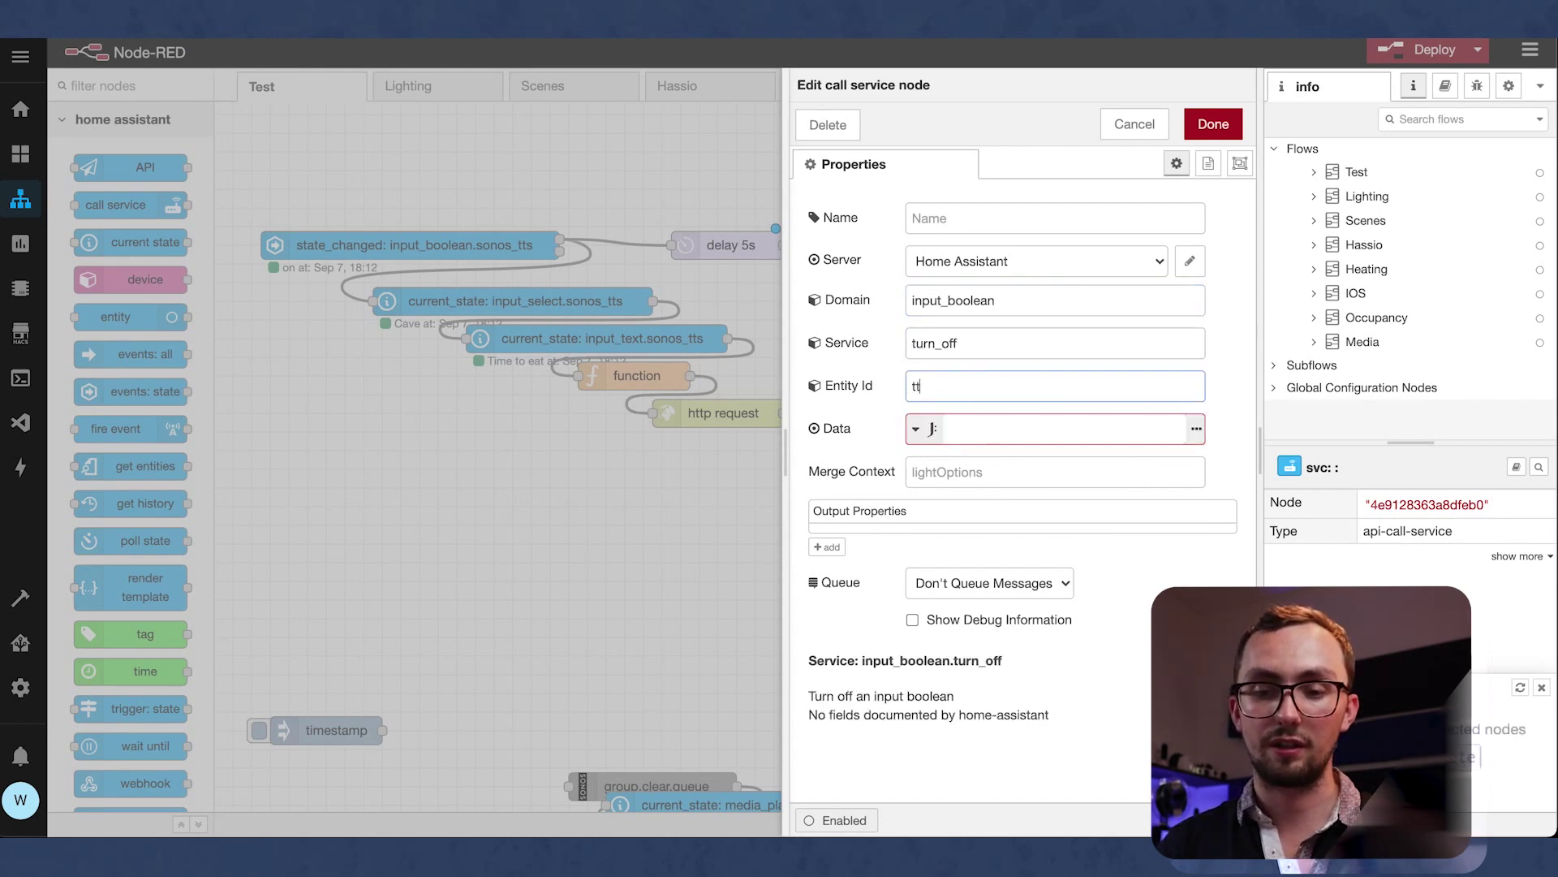
pyautogui.write('s')
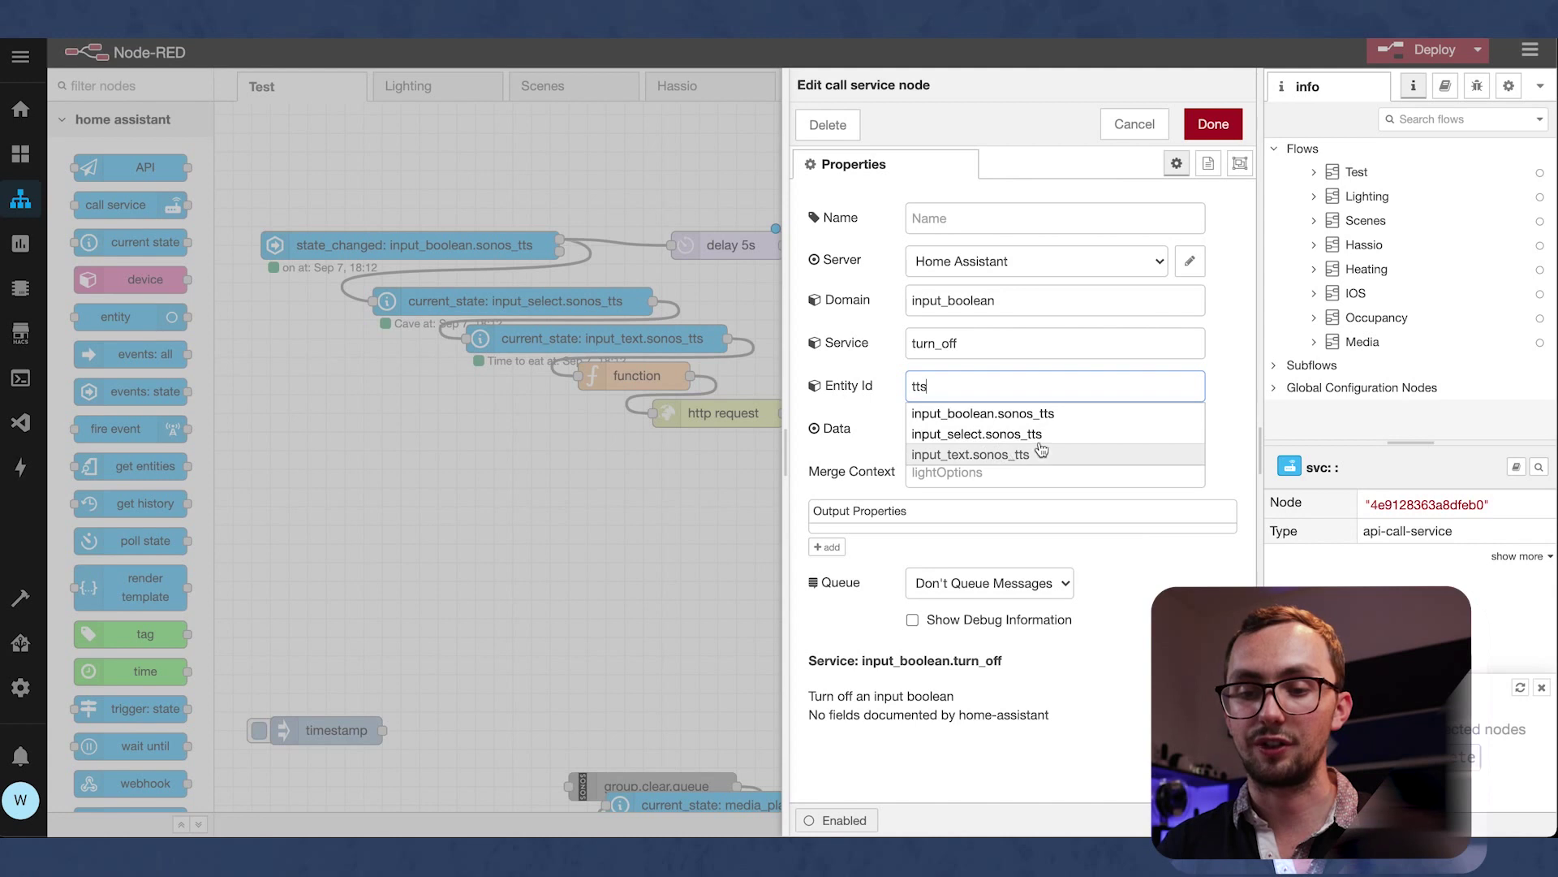
pyautogui.click(1063, 415)
pyautogui.click(1214, 123)
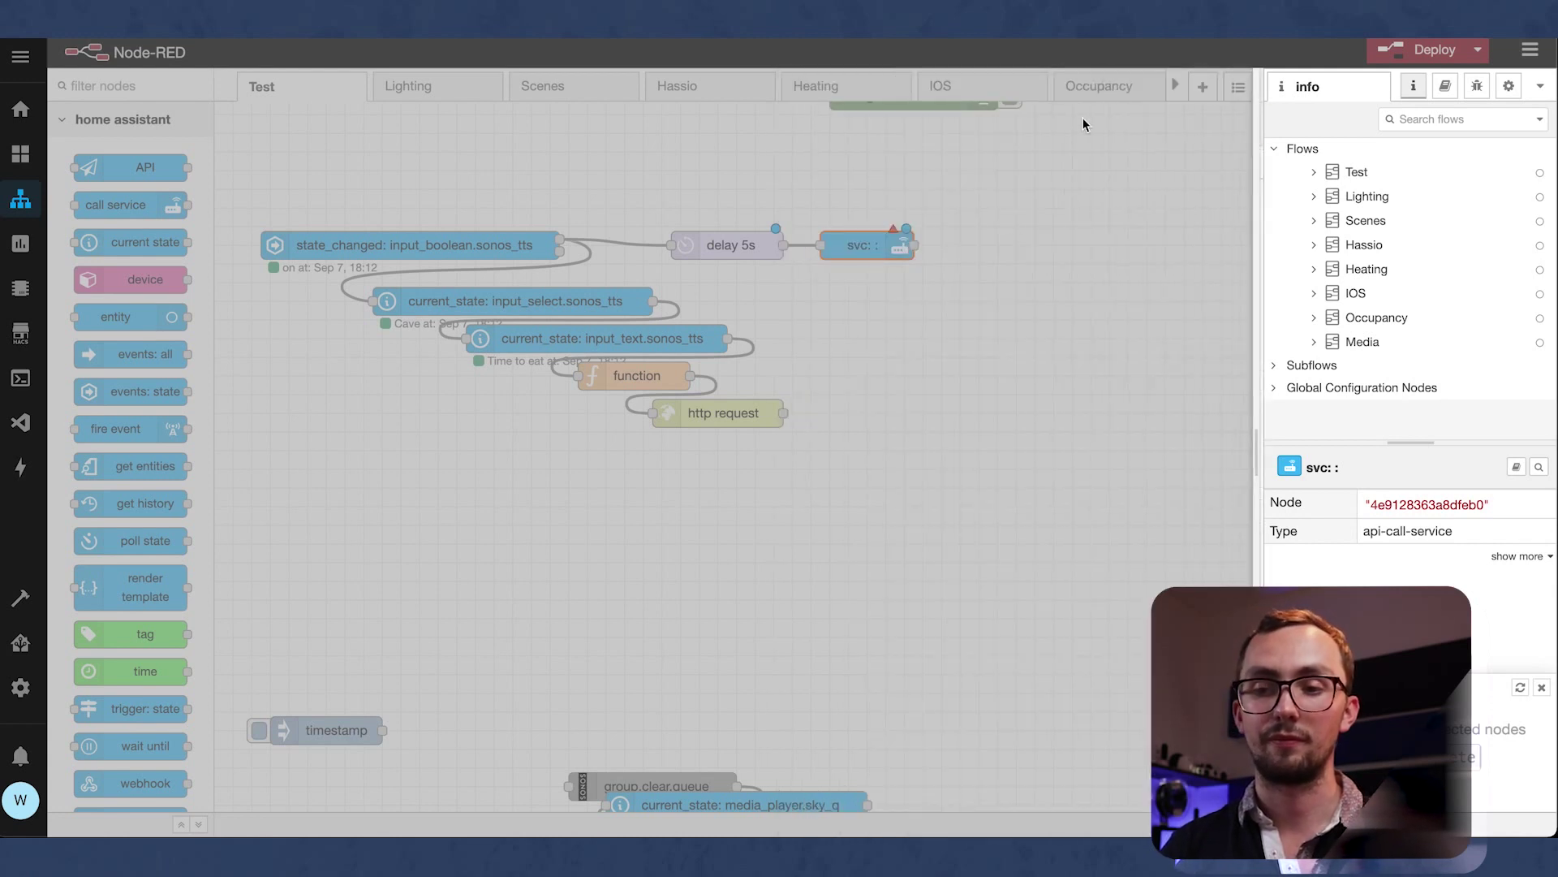
# Step: Deploy the flow, switch Sonos TTS on, and change its message to 'FOOOOOD'
pyautogui.click(1428, 50)
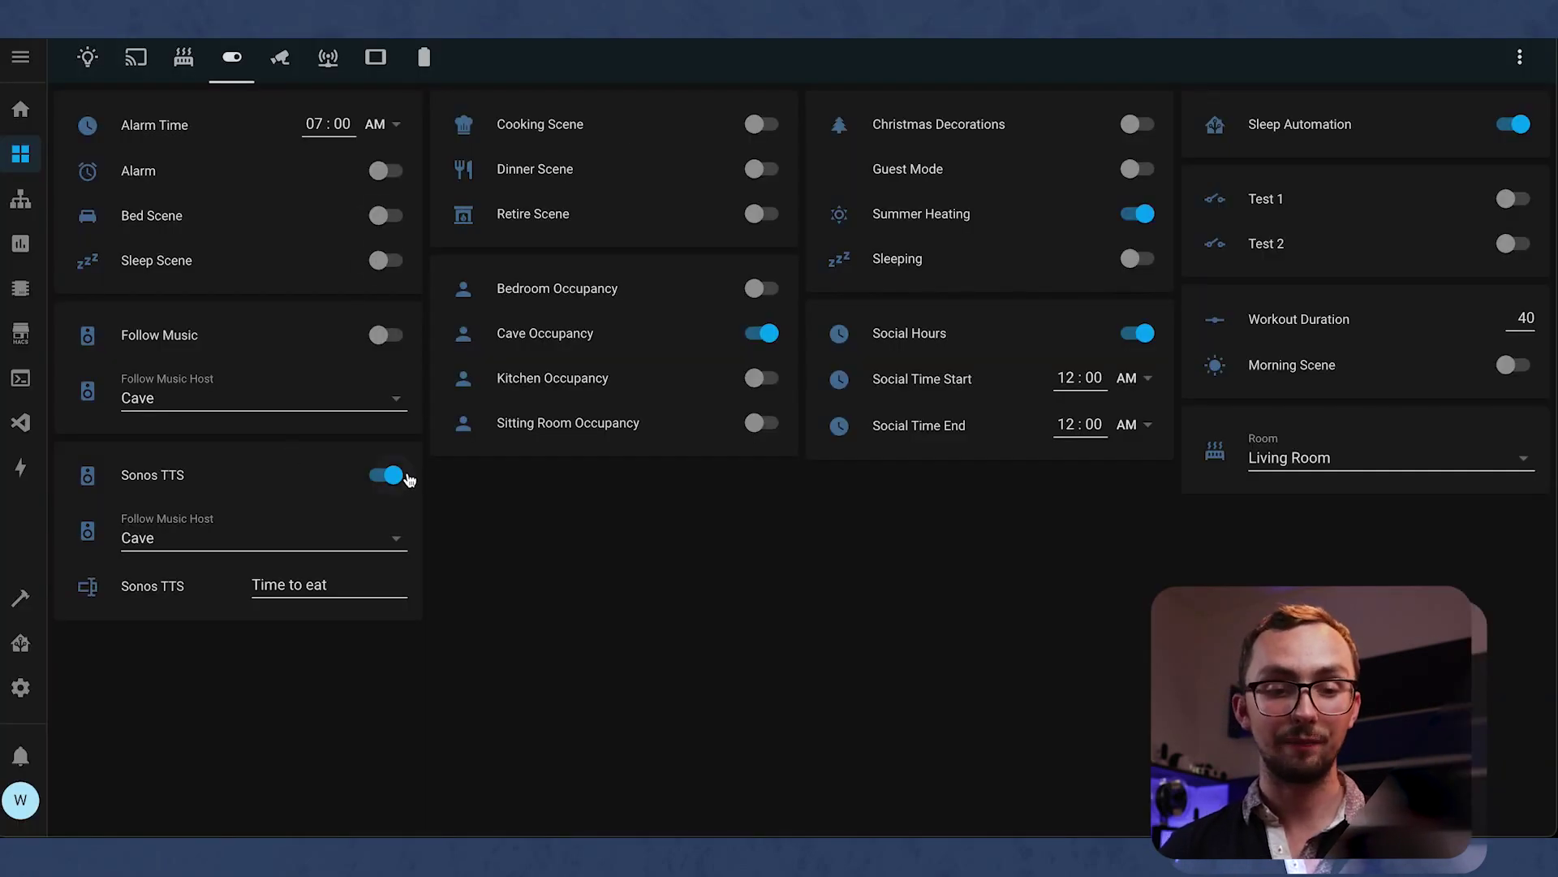
pyautogui.click(377, 474)
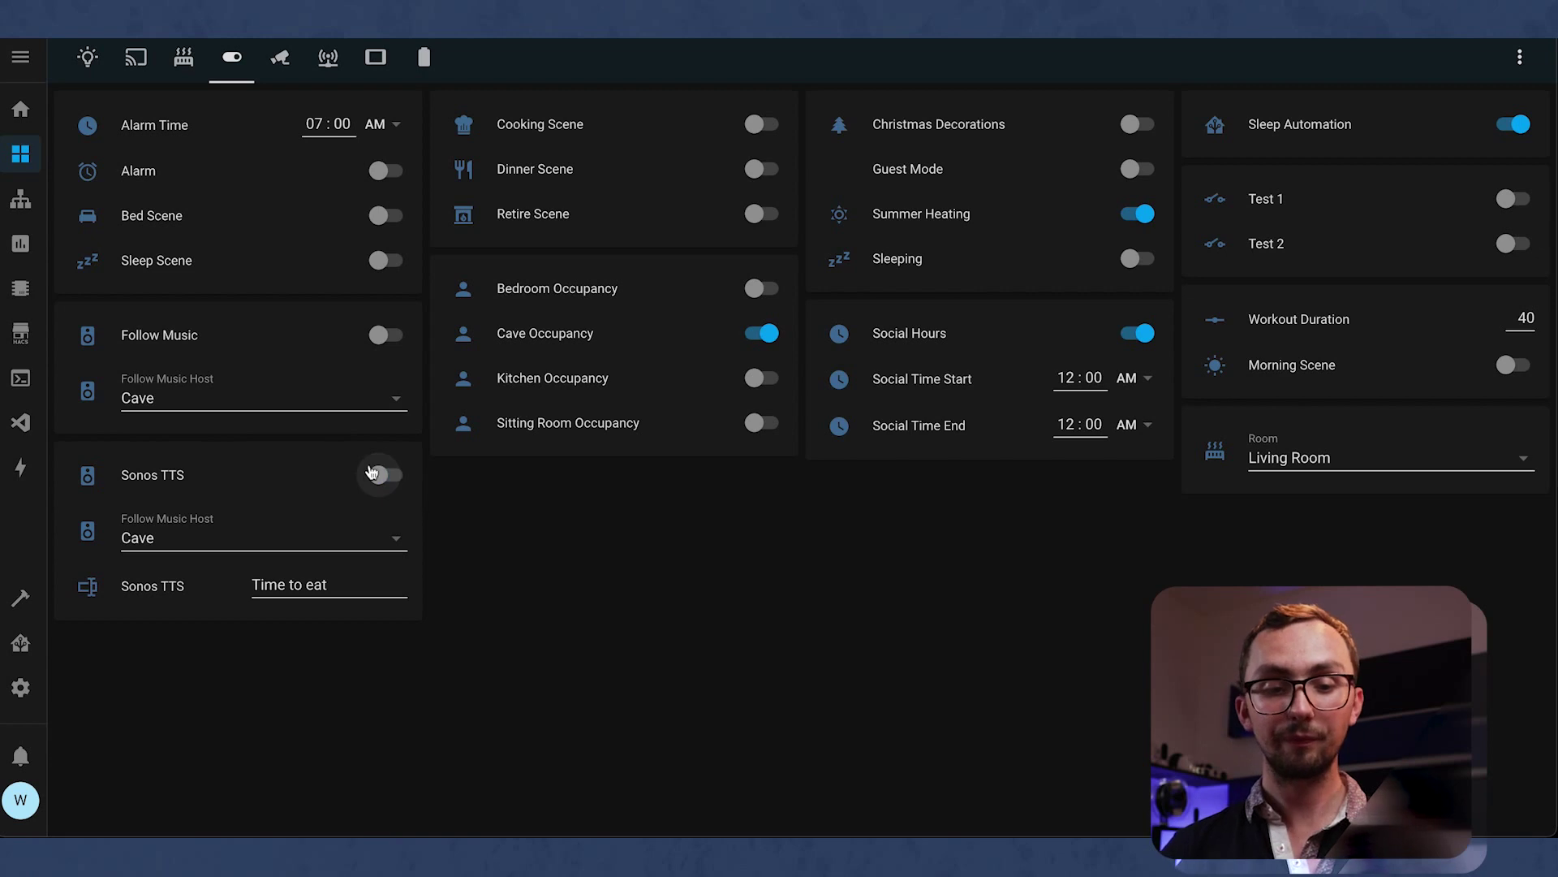
pyautogui.doubleClick(338, 598)
pyautogui.tripleClick(338, 597)
pyautogui.write('FOOOOOD')
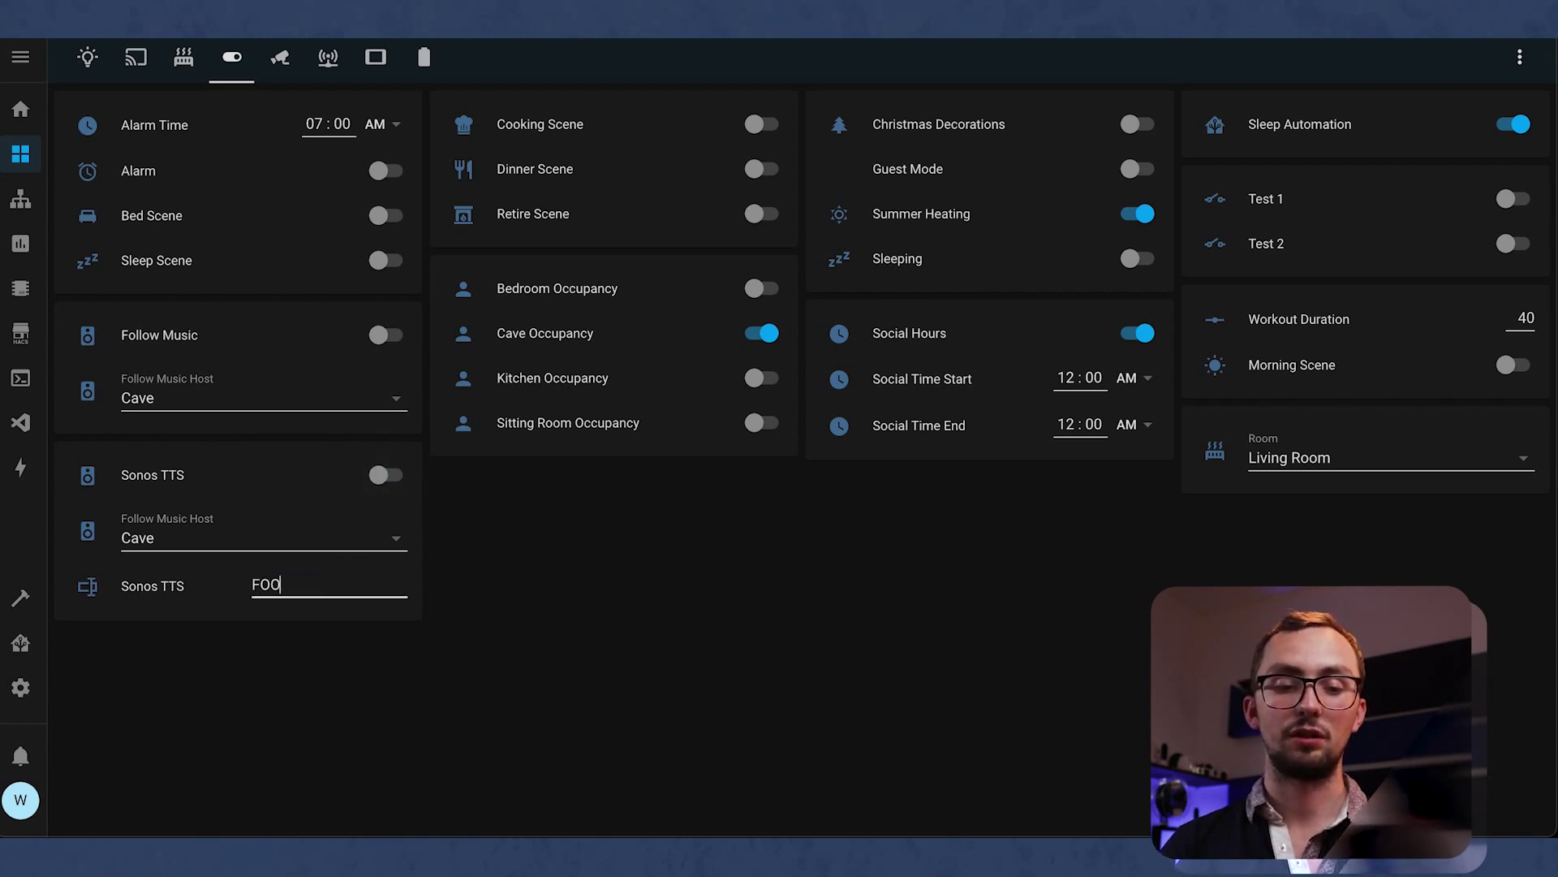
pyautogui.click(464, 623)
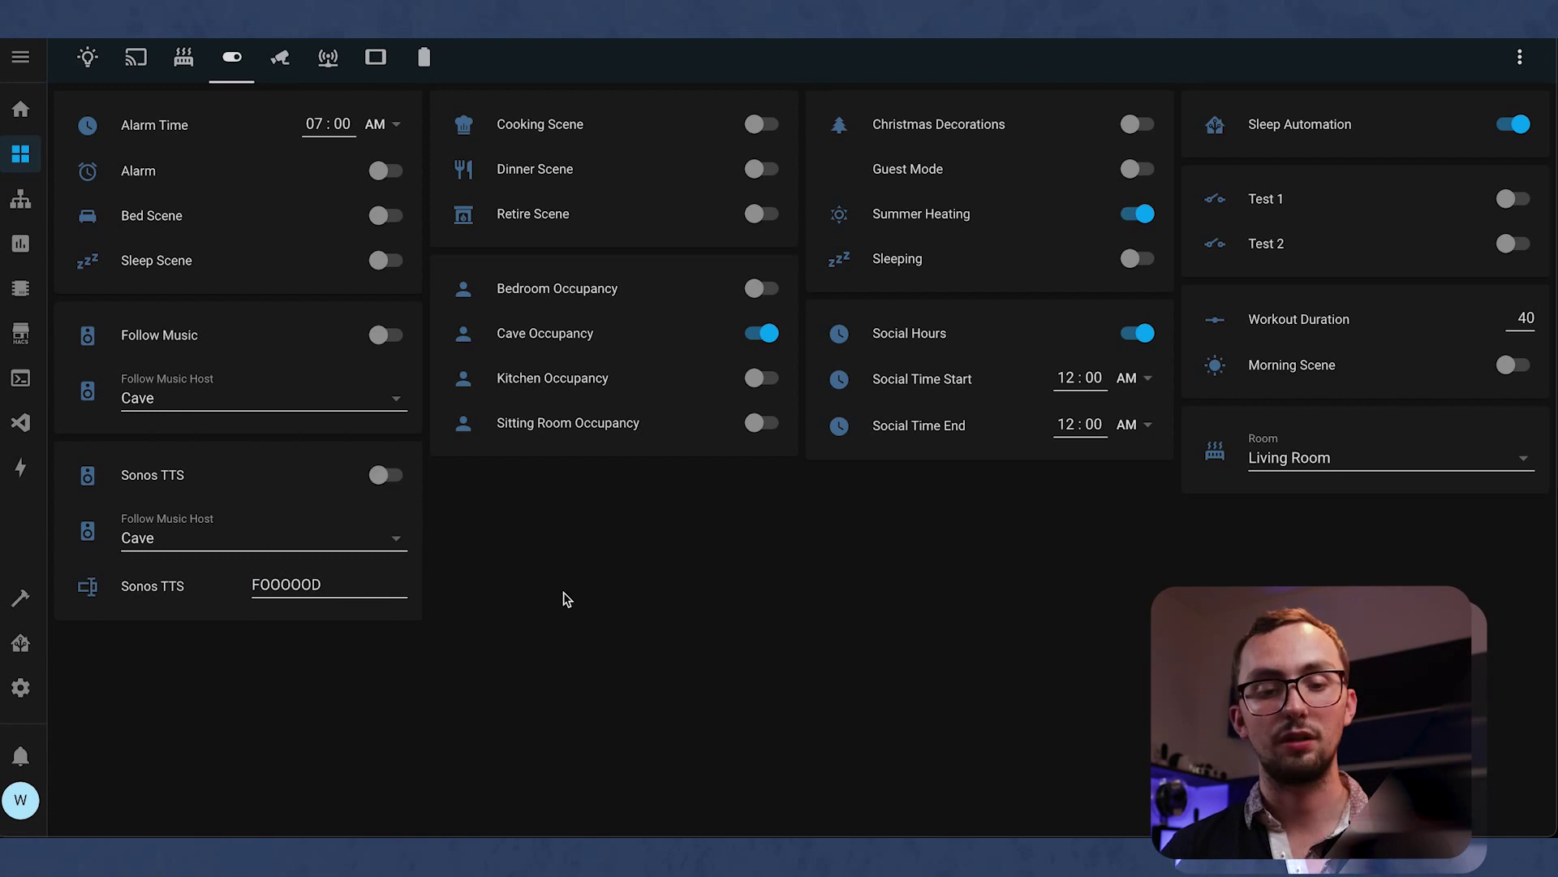